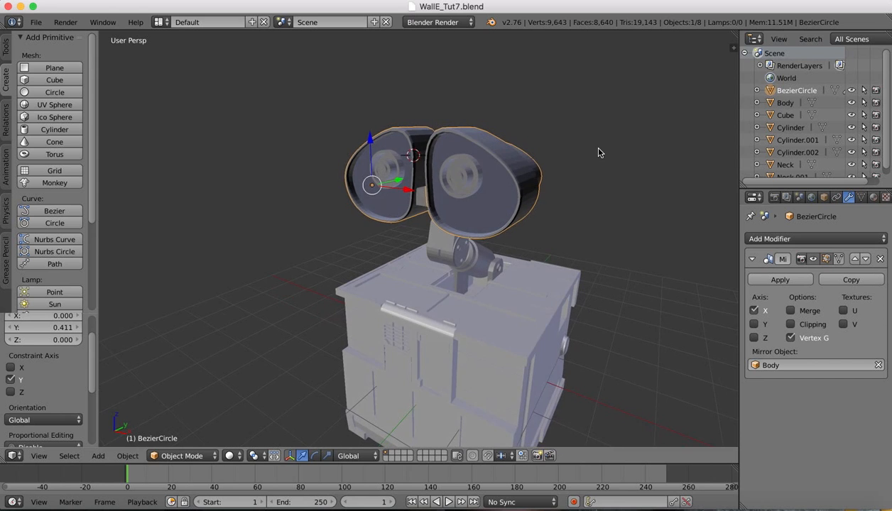
Examine the back of the eyes and neck in the walle basic.jpg reference in Preview and return to Blender.
{"action": "scroll", "coordinate": [599, 153], "scroll_direction": "right", "scroll_amount": 10}
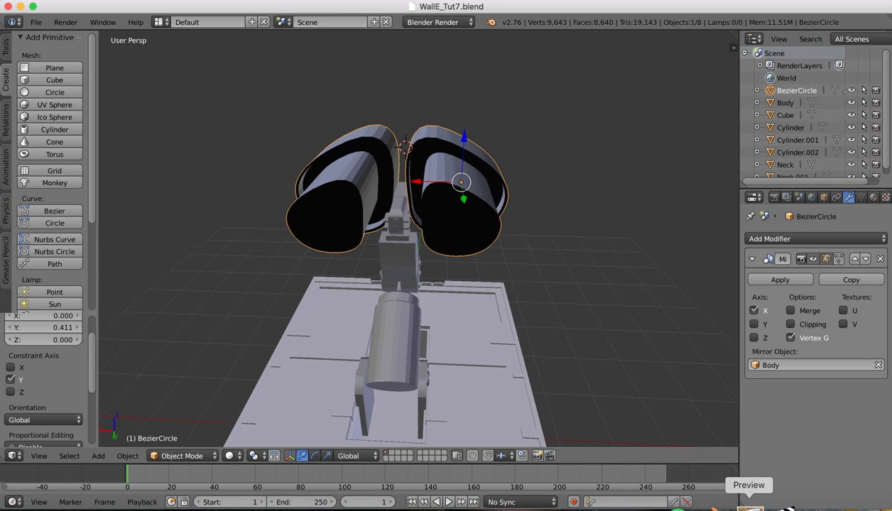
{"action": "left_click", "coordinate": [743, 503]}
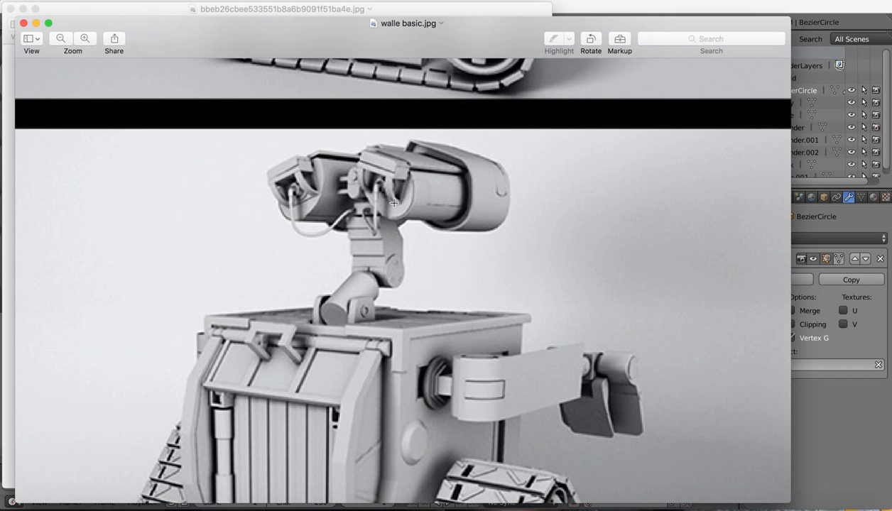
{"action": "scroll", "coordinate": [355, 189], "scroll_direction": "left", "scroll_amount": 4}
{"action": "scroll", "coordinate": [355, 189], "scroll_direction": "up", "scroll_amount": 3}
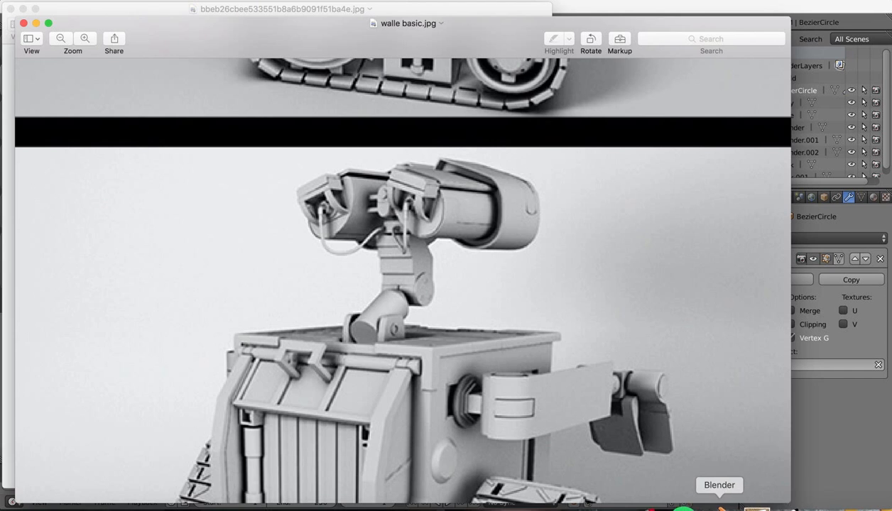
{"action": "left_click", "coordinate": [717, 503]}
Put the upper neck object Cube in Edit Mode with face selection active and nothing selected.
{"action": "scroll", "coordinate": [398, 204], "scroll_direction": "up", "scroll_amount": 5}
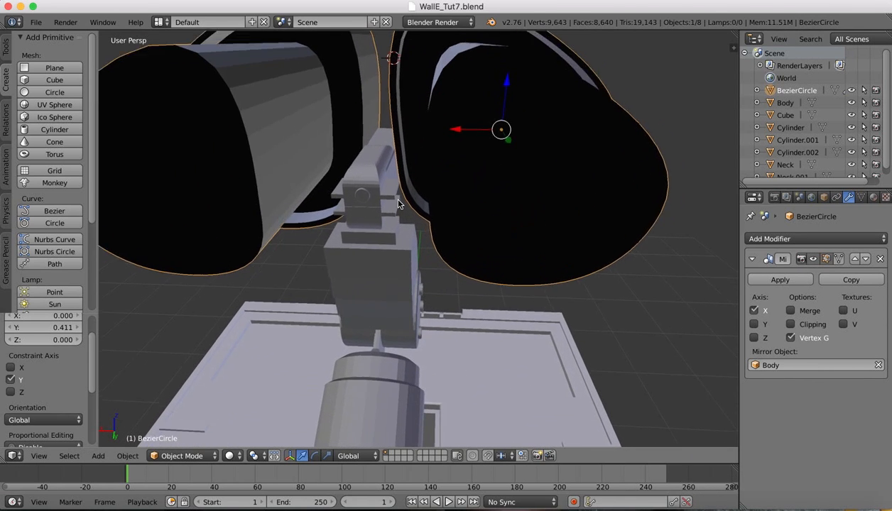
{"action": "middle_click_drag", "start_coordinate": [397, 205], "coordinate": [395, 200]}
{"action": "right_click", "coordinate": [354, 184]}
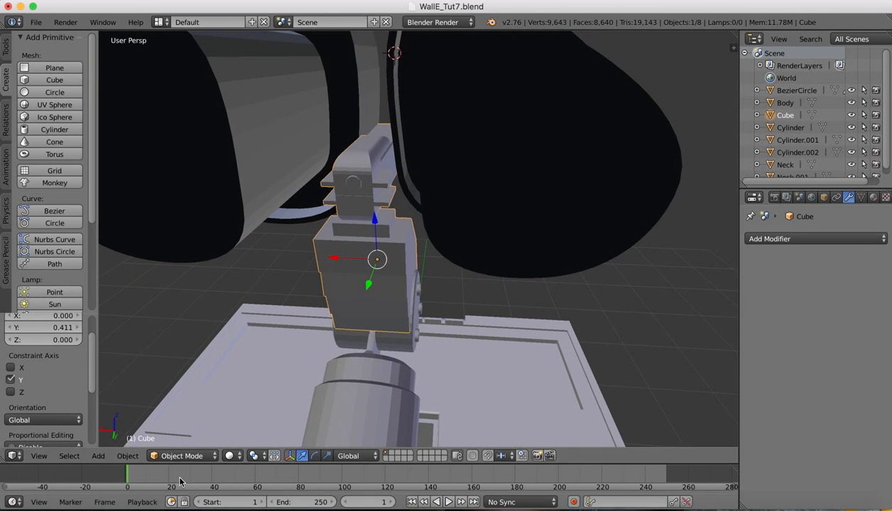
{"action": "left_click", "coordinate": [182, 456]}
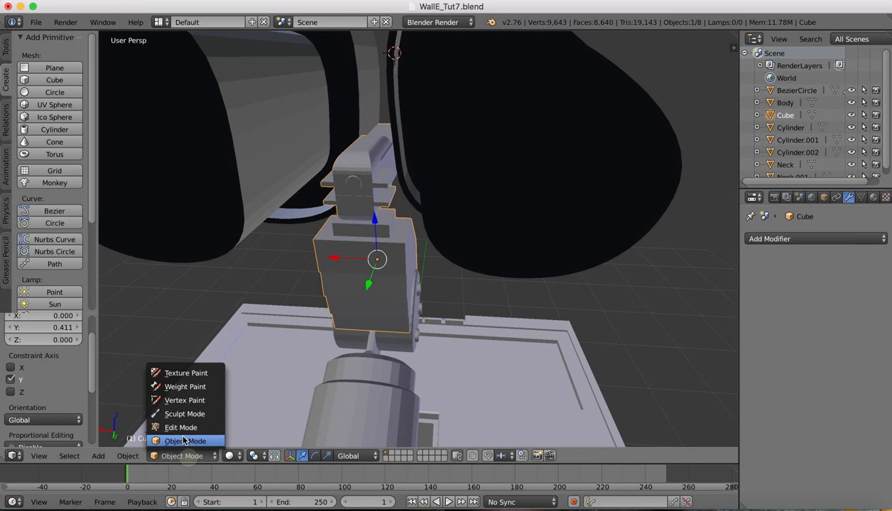
{"action": "left_click", "coordinate": [182, 428]}
{"action": "middle_click_drag", "start_coordinate": [334, 220], "coordinate": [328, 216]}
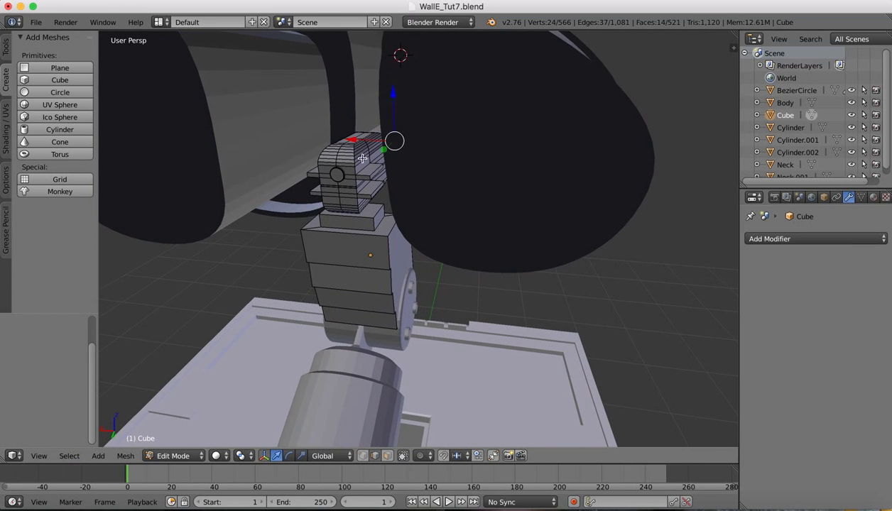
{"action": "middle_click_drag", "start_coordinate": [355, 156], "coordinate": [359, 155]}
{"action": "right_click", "coordinate": [351, 153]}
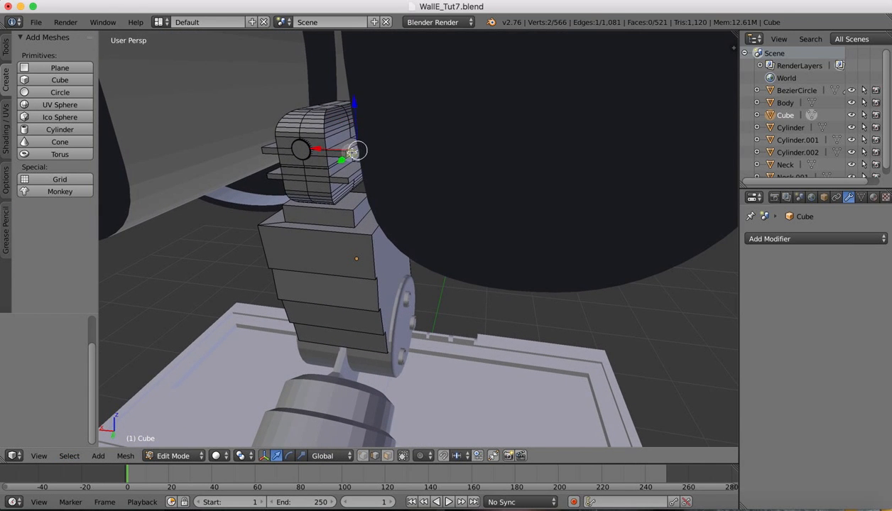
{"action": "left_click", "coordinate": [388, 456]}
{"action": "key", "text": "a"}
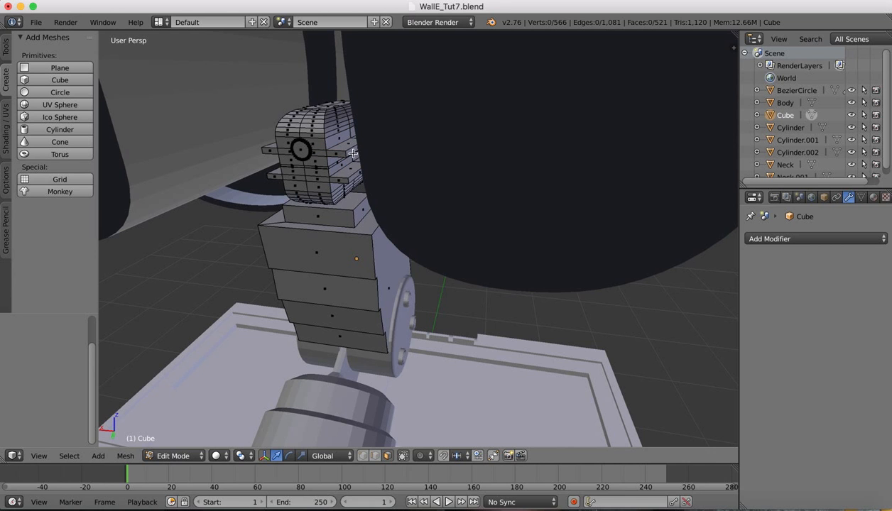
Extend the upper connector tab on the neck head's negative X side by moving its end face -0.241 along X.
{"action": "right_click", "coordinate": [353, 153]}
{"action": "middle_click_drag", "start_coordinate": [353, 152], "coordinate": [353, 152]}
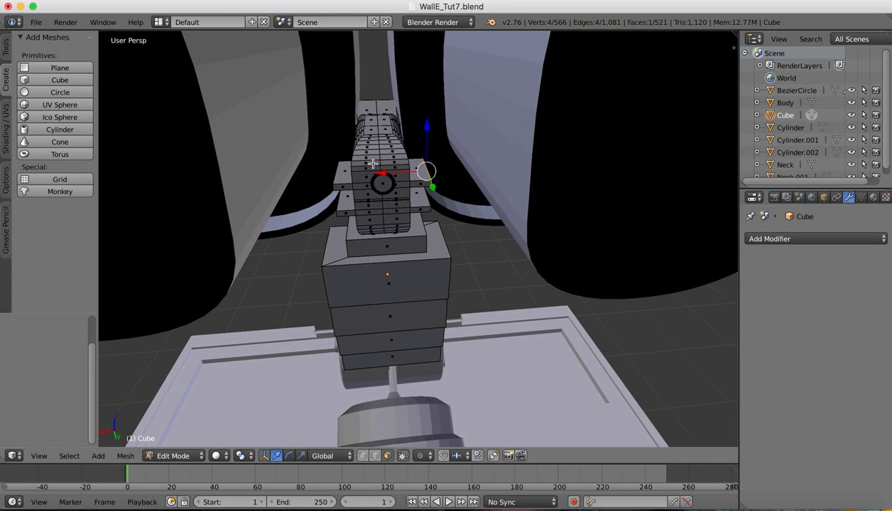
{"action": "left_click_drag", "start_coordinate": [384, 173], "coordinate": [441, 171]}
{"action": "middle_click_drag", "start_coordinate": [433, 201], "coordinate": [447, 207]}
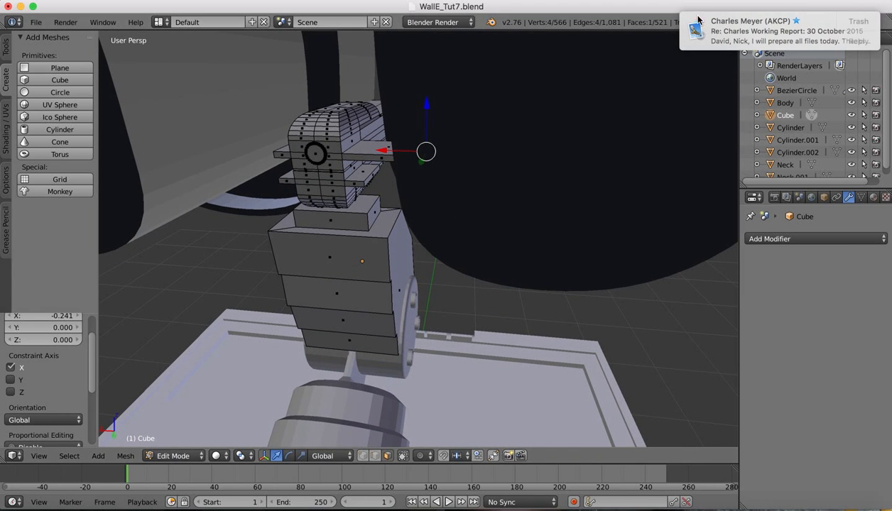
Extend the lower connector tab on the negative X side by moving its end face -0.190 and another -0.108 along X.
{"action": "right_click", "coordinate": [370, 182]}
{"action": "left_click_drag", "start_coordinate": [332, 176], "coordinate": [369, 174]}
{"action": "middle_click_drag", "start_coordinate": [370, 174], "coordinate": [401, 131]}
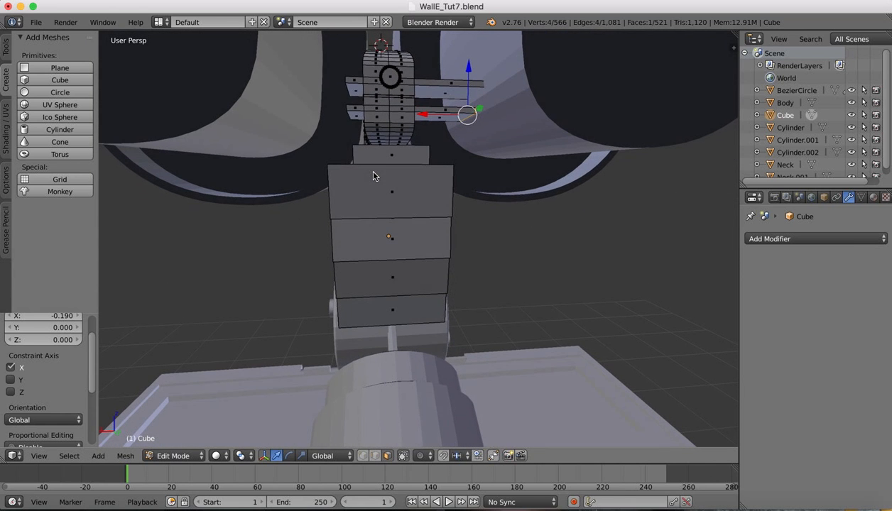
{"action": "left_click_drag", "start_coordinate": [419, 115], "coordinate": [442, 113]}
{"action": "middle_click_drag", "start_coordinate": [442, 114], "coordinate": [400, 112]}
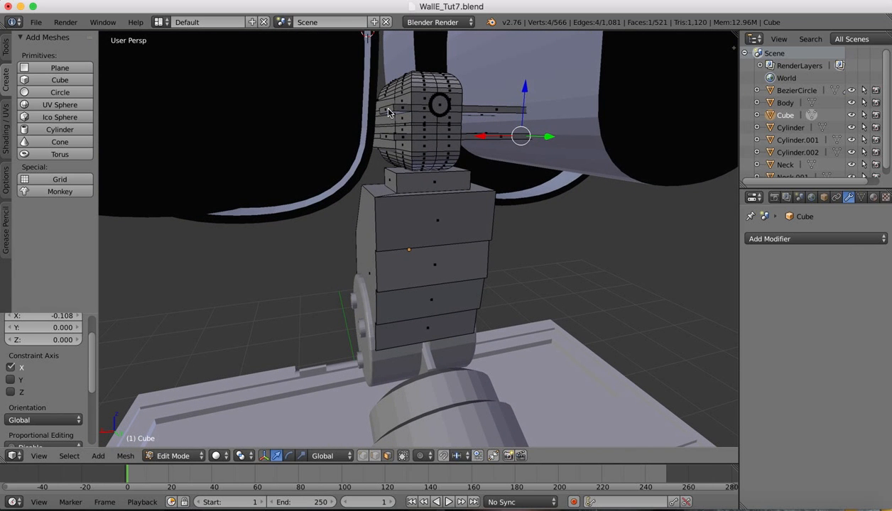
Extend the upper connector tab on the positive X side outward along X, finishing with a 0.028 adjustment.
{"action": "right_click", "coordinate": [387, 113]}
{"action": "left_click_drag", "start_coordinate": [343, 111], "coordinate": [290, 108]}
{"action": "middle_click_drag", "start_coordinate": [323, 93], "coordinate": [342, 86]}
{"action": "left_click_drag", "start_coordinate": [227, 150], "coordinate": [220, 148]}
Extend the lower connector tab on the positive X side by moving its end face 0.323 along X.
{"action": "middle_click_drag", "start_coordinate": [220, 149], "coordinate": [338, 146]}
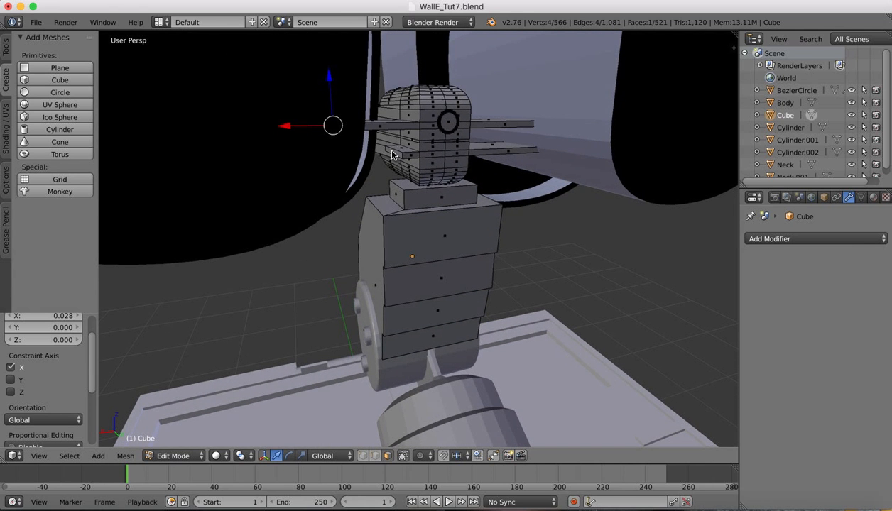
{"action": "middle_click_drag", "start_coordinate": [393, 155], "coordinate": [393, 155]}
{"action": "left_click_drag", "start_coordinate": [306, 195], "coordinate": [227, 195]}
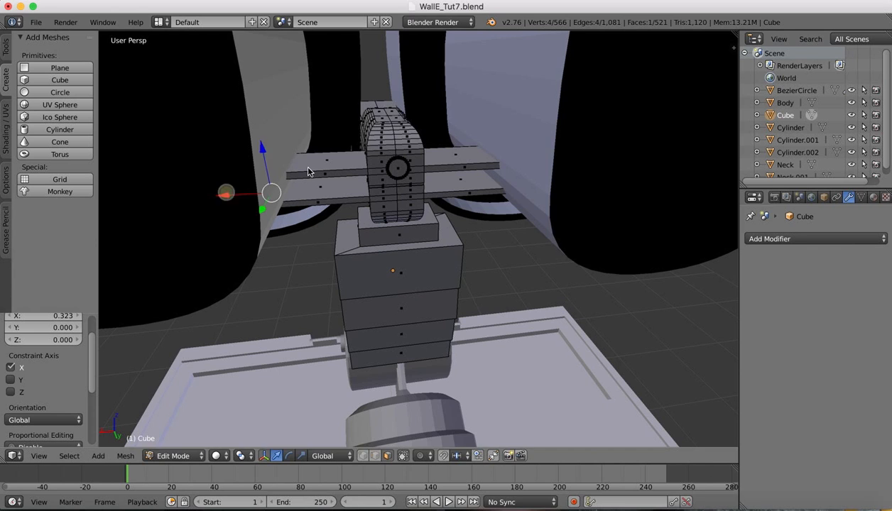
{"action": "middle_click_drag", "start_coordinate": [309, 171], "coordinate": [308, 171]}
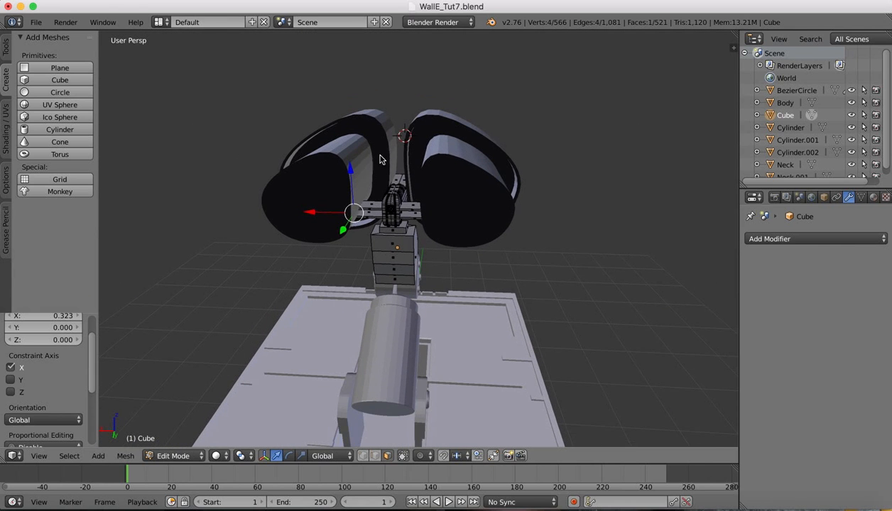
Check the walle basic.jpg reference in Preview, and in Blender switch from editing the neck to Edit Mode on the eyes object BezierCircle.
{"action": "left_click", "coordinate": [743, 507]}
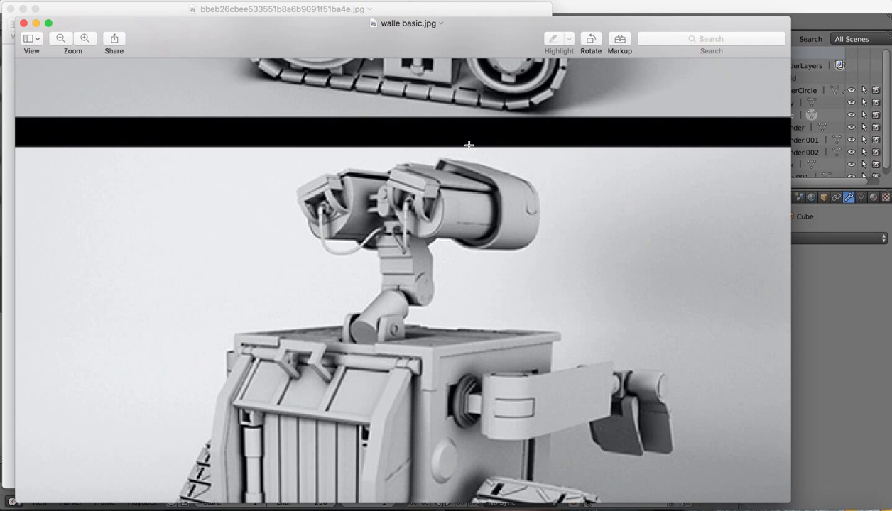
{"action": "scroll", "coordinate": [470, 145], "scroll_direction": "down", "scroll_amount": 2}
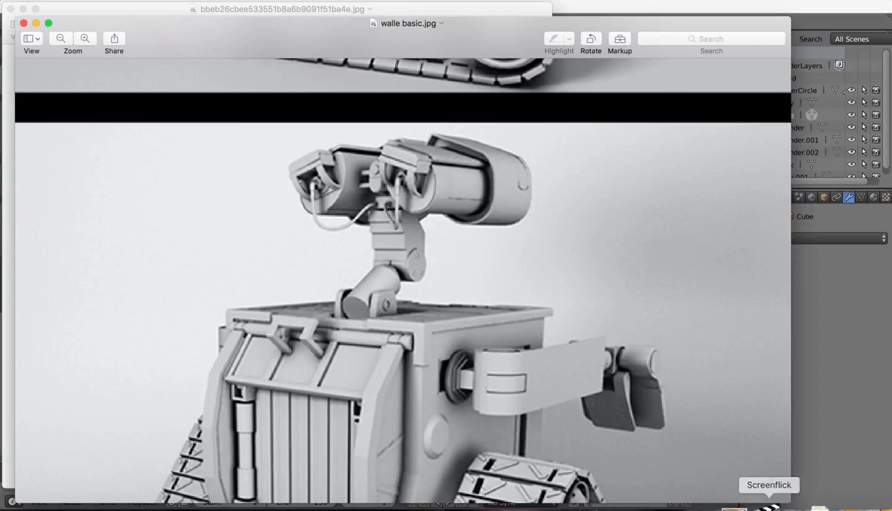
{"action": "left_click", "coordinate": [722, 505]}
{"action": "middle_click_drag", "start_coordinate": [508, 217], "coordinate": [512, 221]}
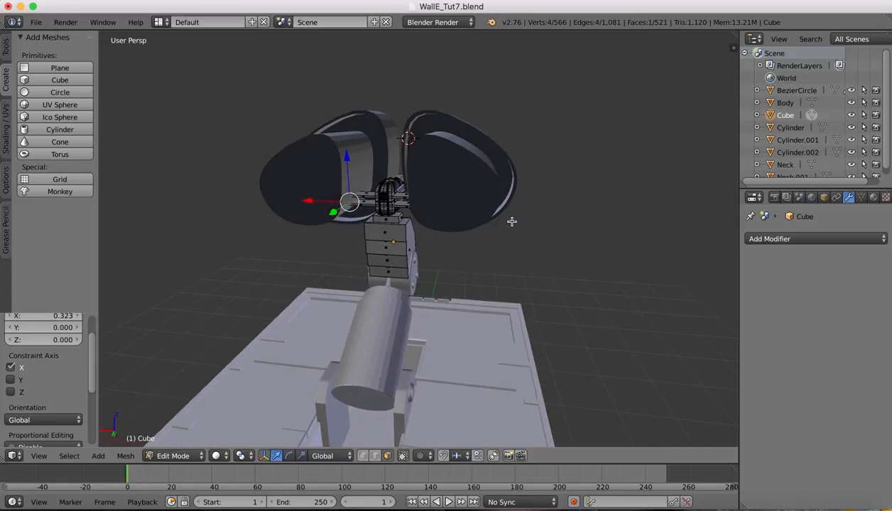
{"action": "left_click", "coordinate": [174, 456]}
{"action": "left_click", "coordinate": [170, 439]}
{"action": "right_click", "coordinate": [322, 187]}
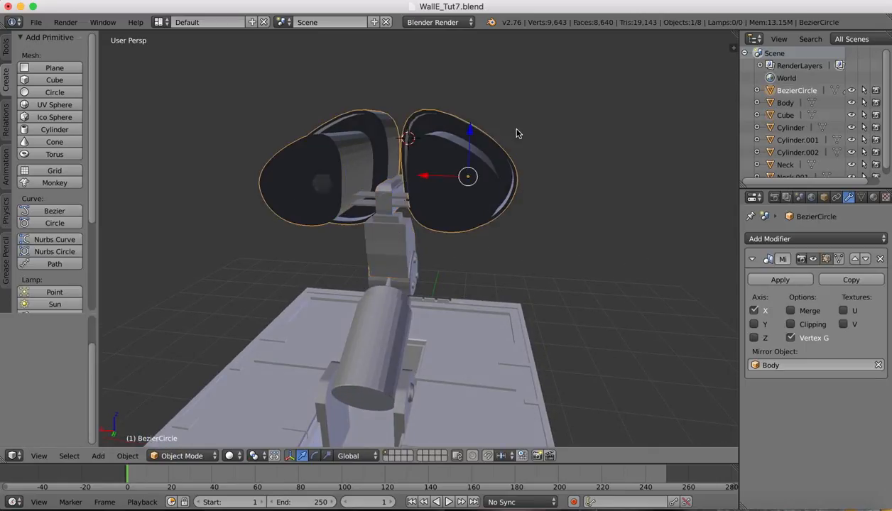
{"action": "left_click", "coordinate": [184, 454]}
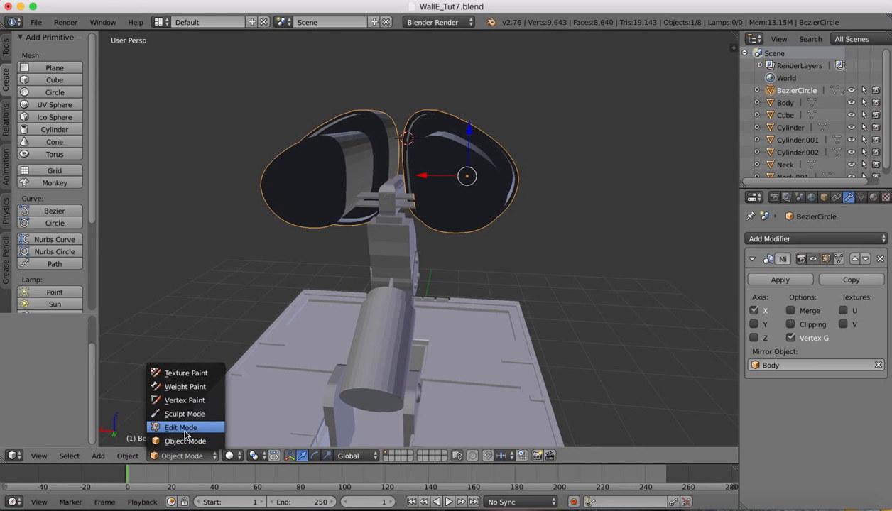
{"action": "left_click", "coordinate": [180, 427]}
{"action": "mouse_move", "coordinate": [483, 143]}
{"action": "middle_mouse_down"}
{"action": "mouse_move", "coordinate": [480, 161]}
{"action": "mouse_move", "coordinate": [493, 149]}
{"action": "middle_mouse_up"}
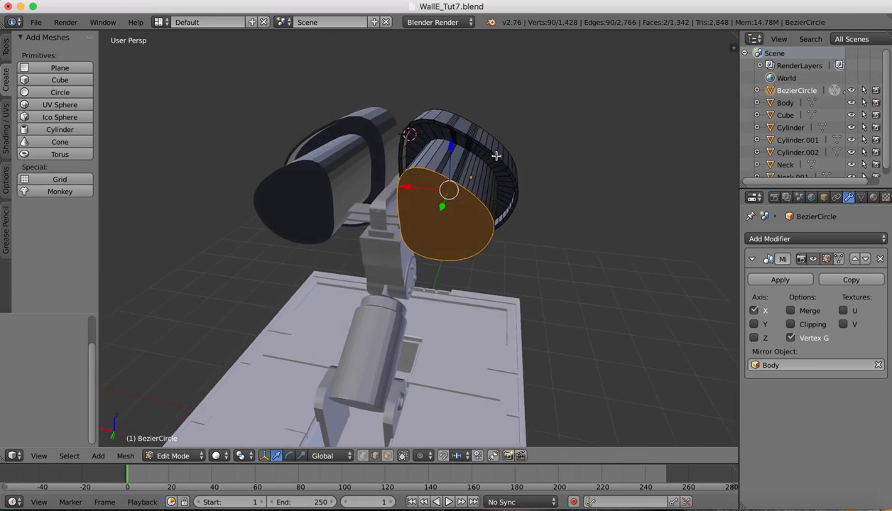
{"action": "scroll", "coordinate": [446, 179], "scroll_direction": "up", "scroll_amount": 4}
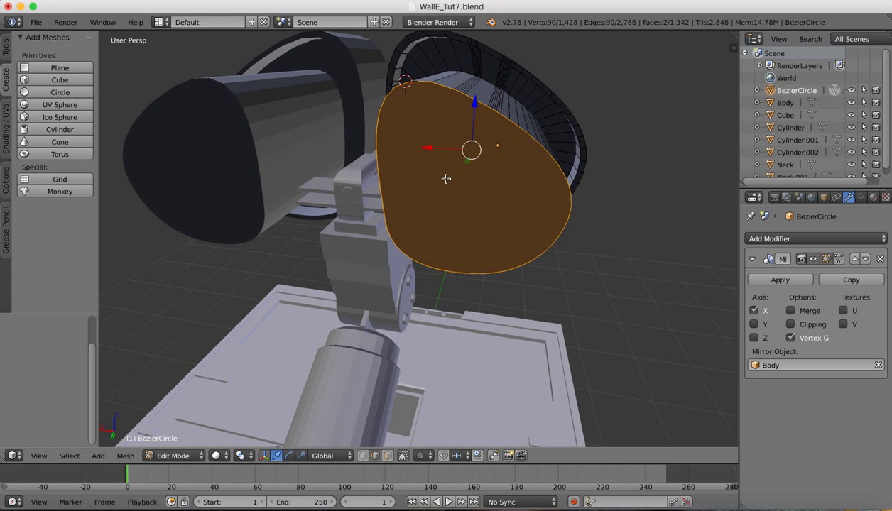
Bevel the rear of the eye barrel by extruding its back face, scaling it to 0.957 and moving it 0.037 along Y.
{"action": "key", "text": "e"}
{"action": "key", "text": "s"}
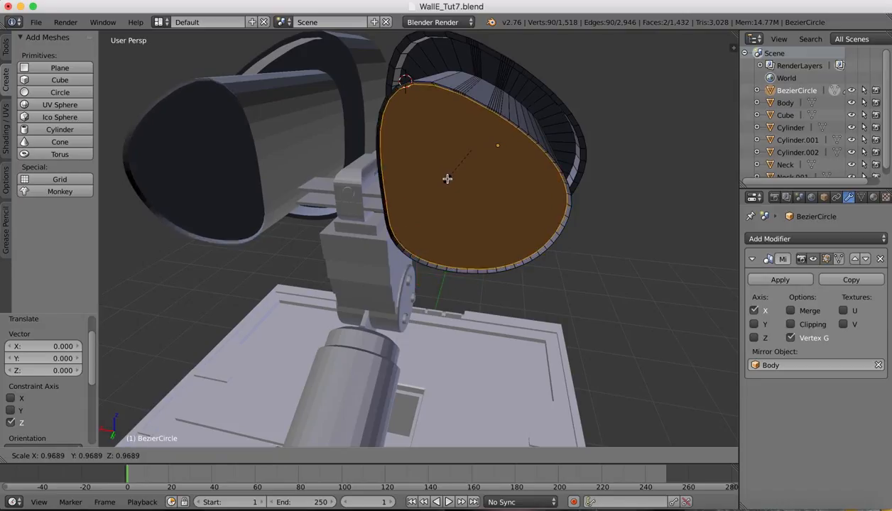
{"action": "left_click", "coordinate": [447, 180]}
{"action": "middle_click_drag", "start_coordinate": [447, 179], "coordinate": [449, 177]}
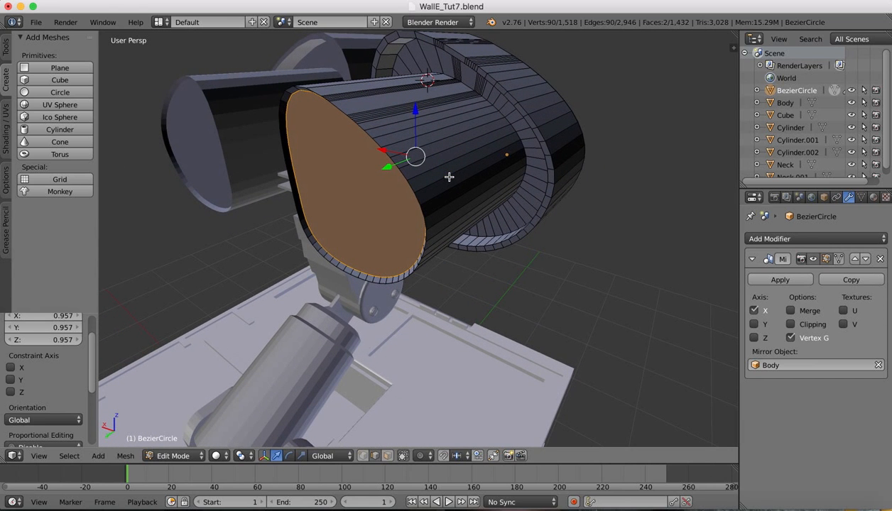
{"action": "key", "text": "g"}
{"action": "key", "text": "y"}
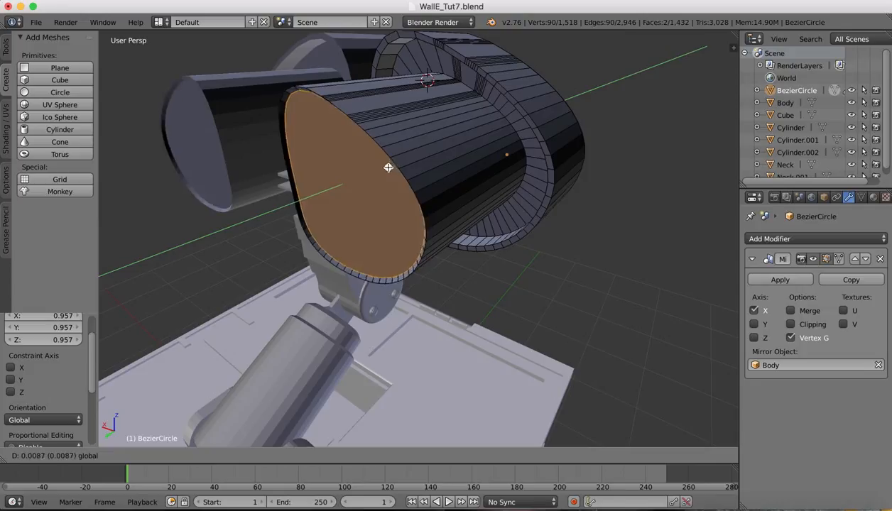
{"action": "left_click", "coordinate": [386, 169]}
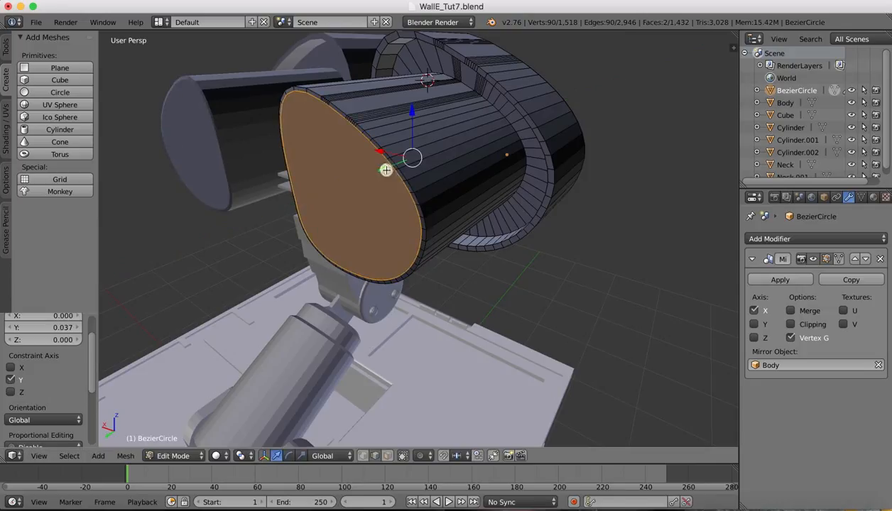
Extrude the eye barrel's back face in place, scale it to 0.961, and compare it with the reference in Preview.
{"action": "key", "text": "e"}
{"action": "right_click", "coordinate": [385, 170]}
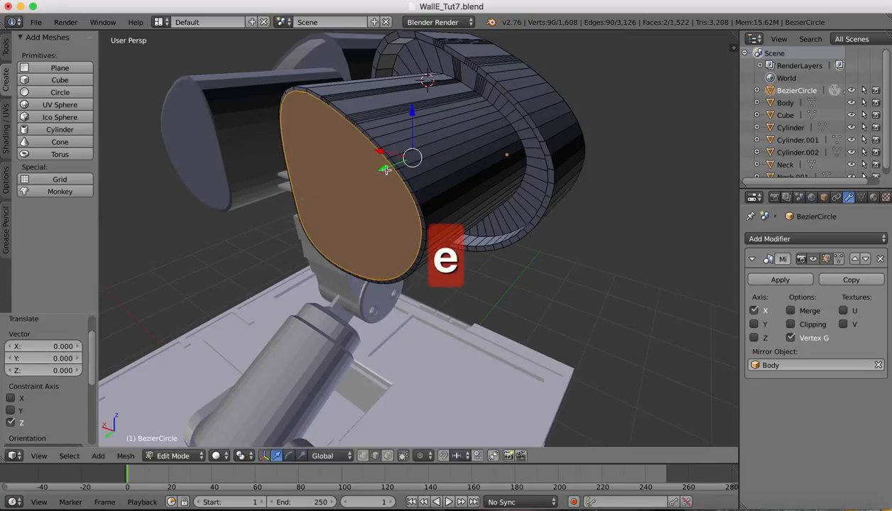
{"action": "key", "text": "s"}
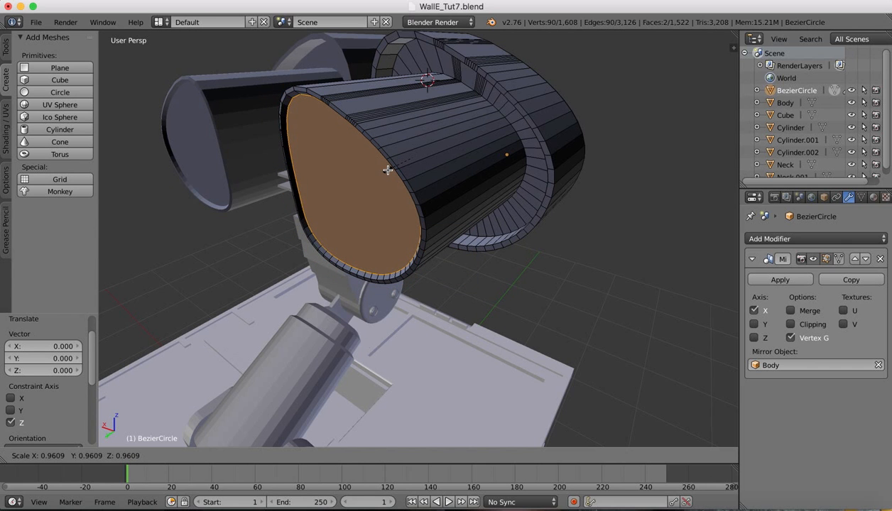
{"action": "left_click", "coordinate": [388, 170]}
{"action": "middle_click_drag", "start_coordinate": [388, 170], "coordinate": [388, 170]}
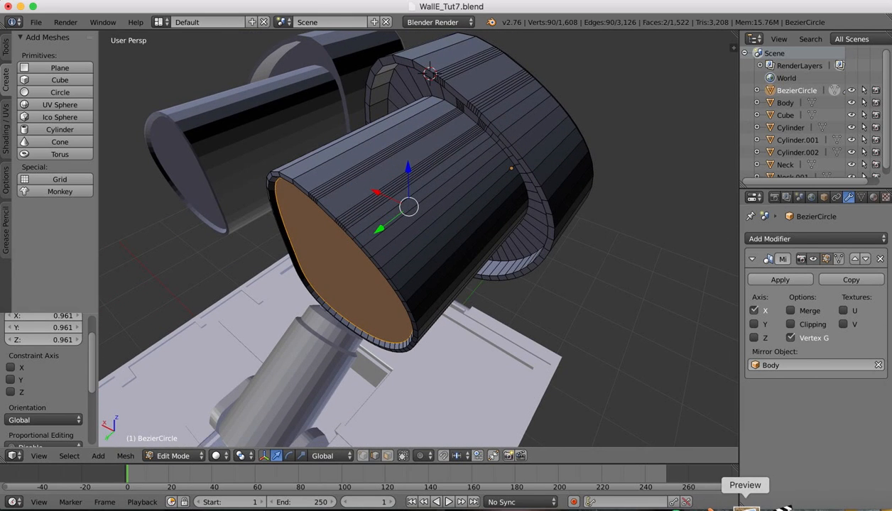
{"action": "left_click", "coordinate": [741, 503]}
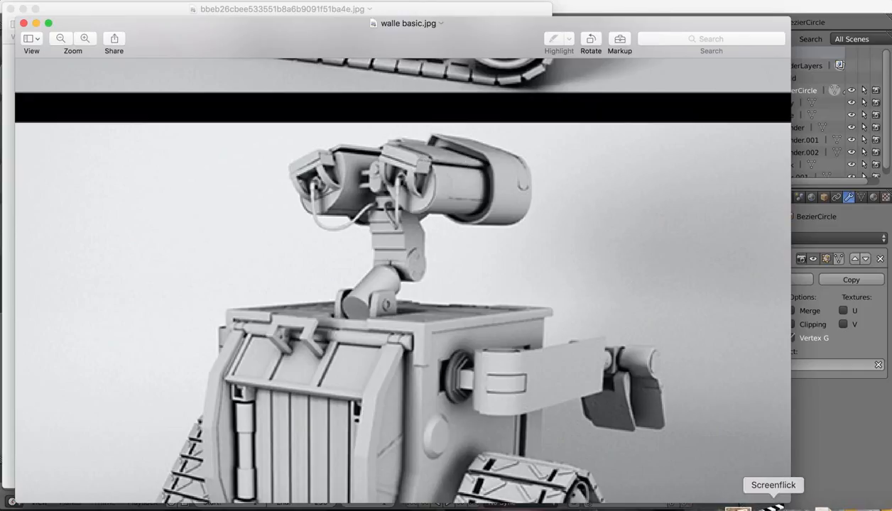
{"action": "left_click", "coordinate": [717, 505]}
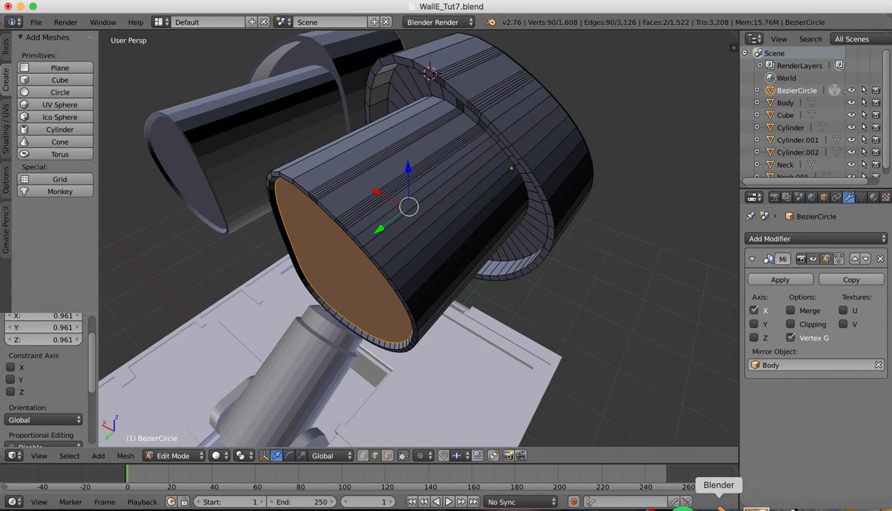
Return the eyes object to Object Mode and add a cube mesh at the 3D cursor.
{"action": "left_click", "coordinate": [179, 455]}
{"action": "left_click", "coordinate": [175, 477]}
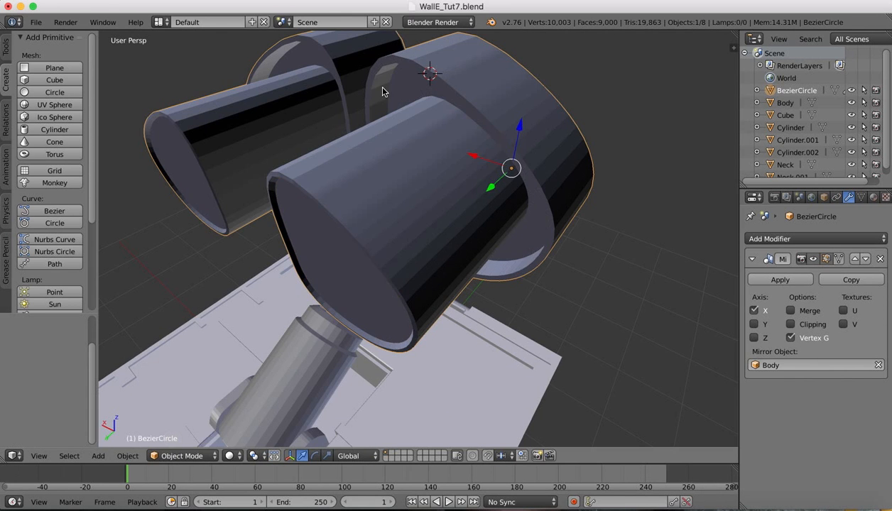
{"action": "scroll", "coordinate": [382, 99], "scroll_direction": "down", "scroll_amount": 5}
{"action": "left_click", "coordinate": [7, 48]}
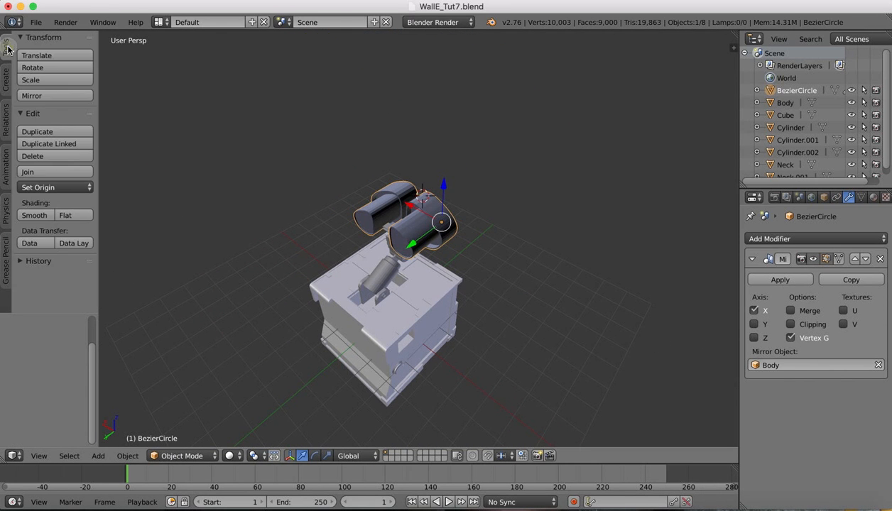
{"action": "left_click", "coordinate": [7, 75]}
{"action": "left_click", "coordinate": [43, 80]}
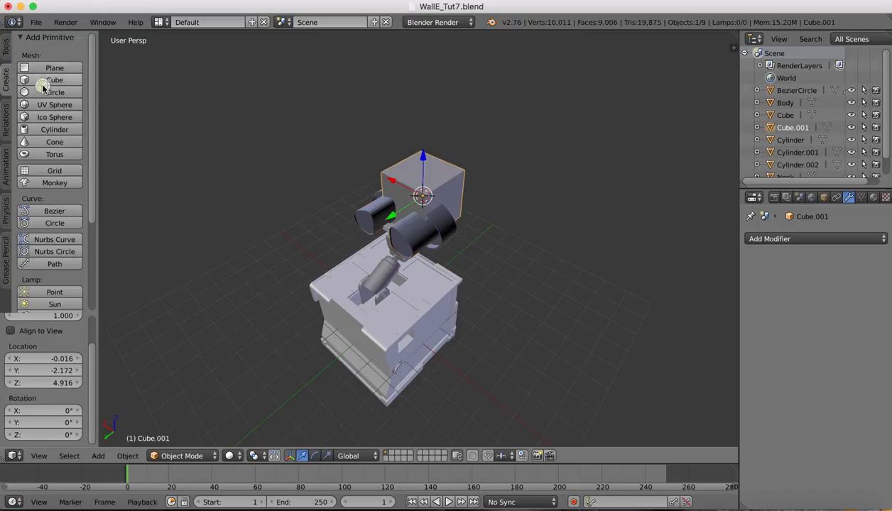
In the right orthographic view, move the new cube 1.839 along Y over the eye barrels and scale it to 0.579.
{"action": "middle_click_drag", "start_coordinate": [513, 228], "coordinate": [540, 234]}
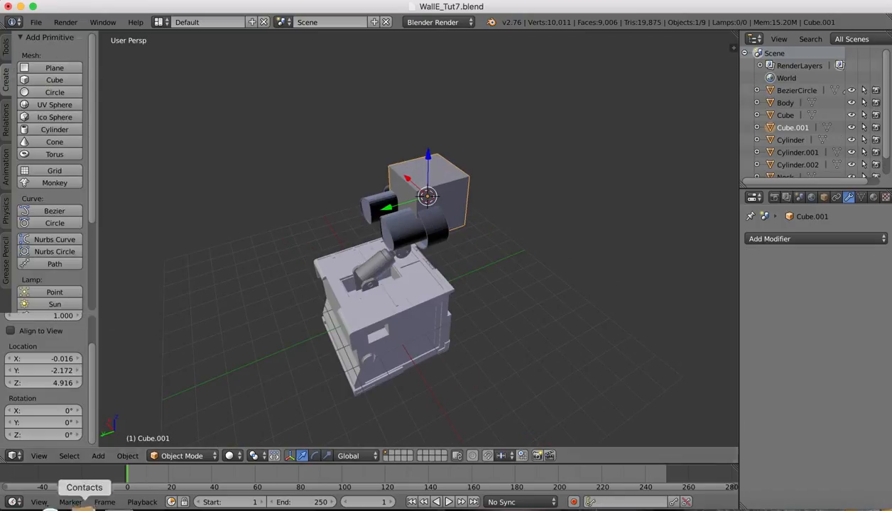
{"action": "left_click", "coordinate": [39, 456]}
{"action": "left_click", "coordinate": [57, 353]}
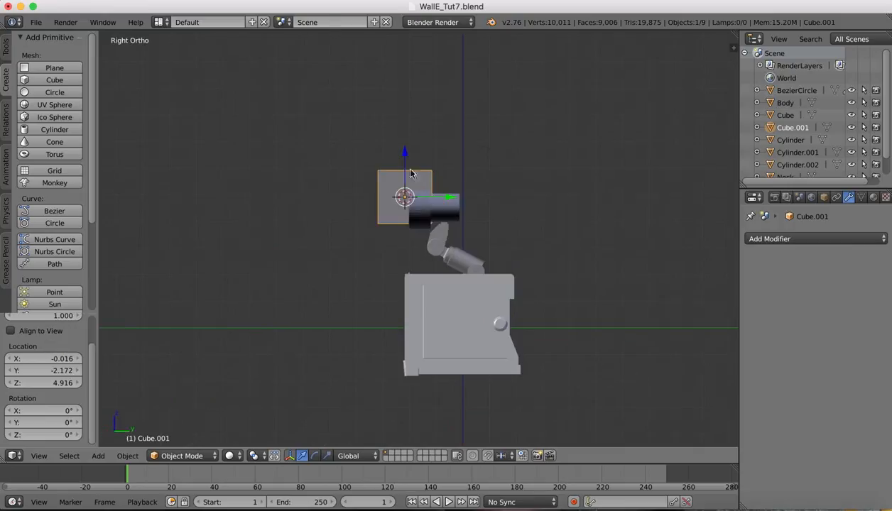
{"action": "left_click_drag", "start_coordinate": [446, 204], "coordinate": [496, 194]}
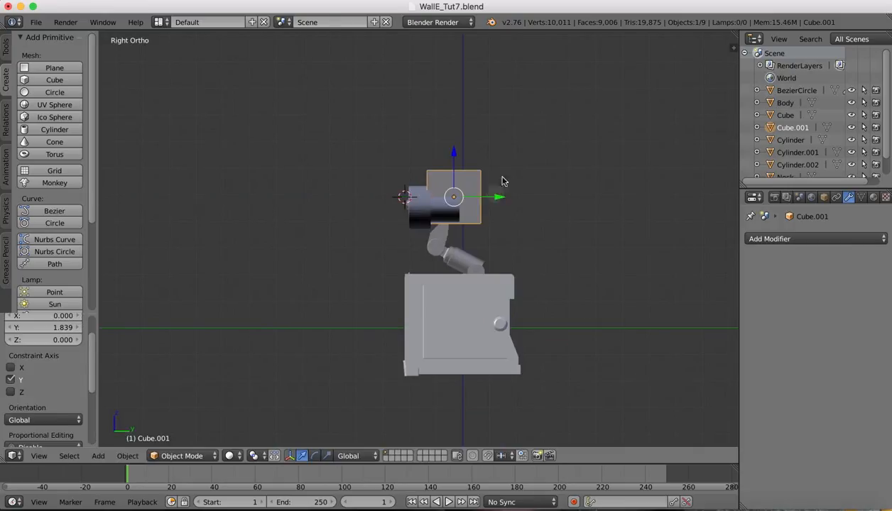
{"action": "key", "text": "s"}
{"action": "left_click", "coordinate": [504, 173]}
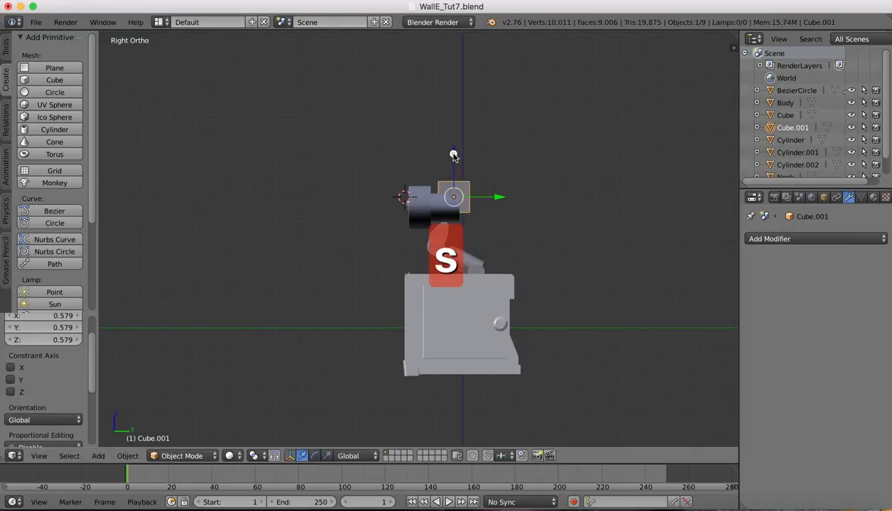
Raise the cube above the eye barrels, shift it -0.210 along Y, and flatten it to 0.089 along Z.
{"action": "left_click_drag", "start_coordinate": [454, 153], "coordinate": [452, 140]}
{"action": "left_click_drag", "start_coordinate": [498, 184], "coordinate": [493, 181]}
{"action": "key", "text": "s"}
{"action": "key", "text": "z"}
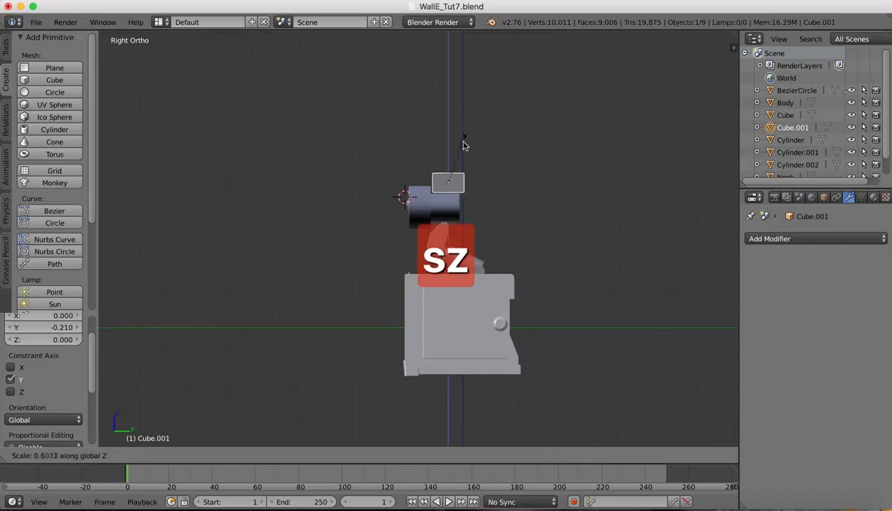
{"action": "left_click", "coordinate": [452, 181]}
Thin the flattened cube above the barrels further by scaling it to 0.452 along Z.
{"action": "scroll", "coordinate": [453, 178], "scroll_direction": "up", "scroll_amount": 3}
{"action": "scroll", "coordinate": [442, 181], "scroll_direction": "up", "scroll_amount": 3}
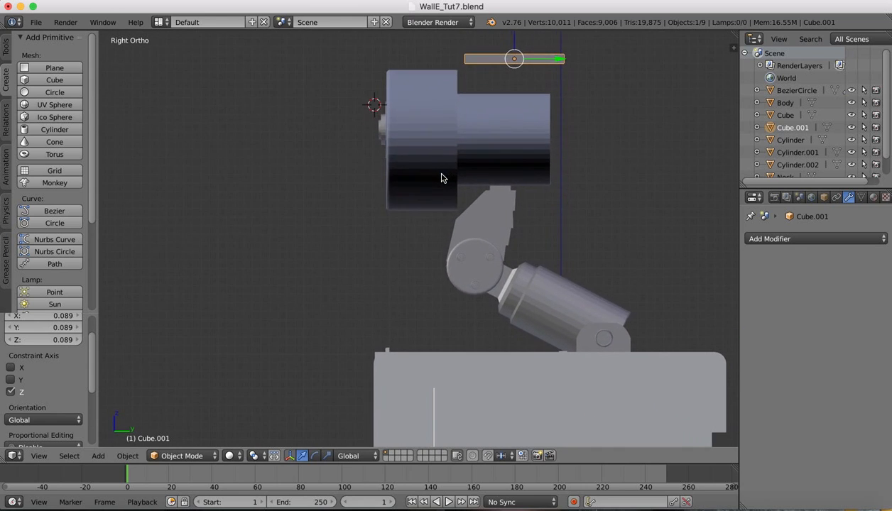
{"action": "scroll", "coordinate": [442, 179], "scroll_direction": "up", "scroll_amount": 5, "text": "shift"}
{"action": "key", "text": "s"}
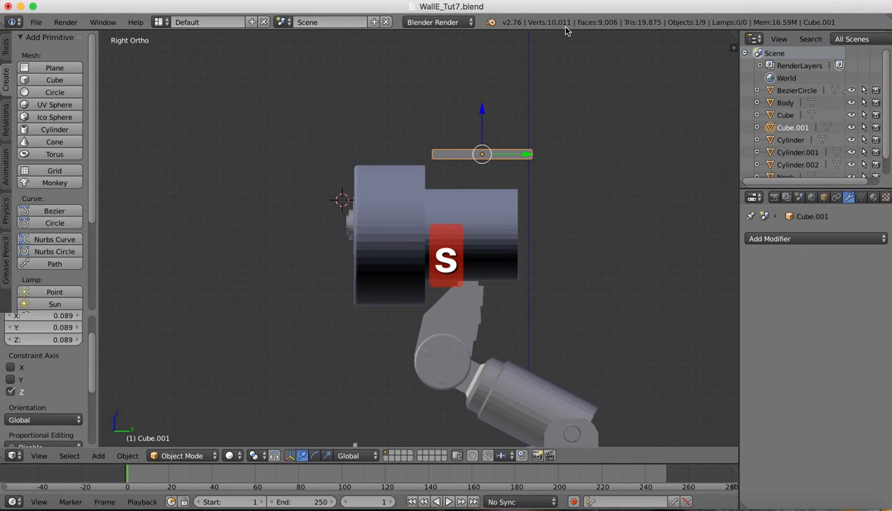
{"action": "key", "text": "z"}
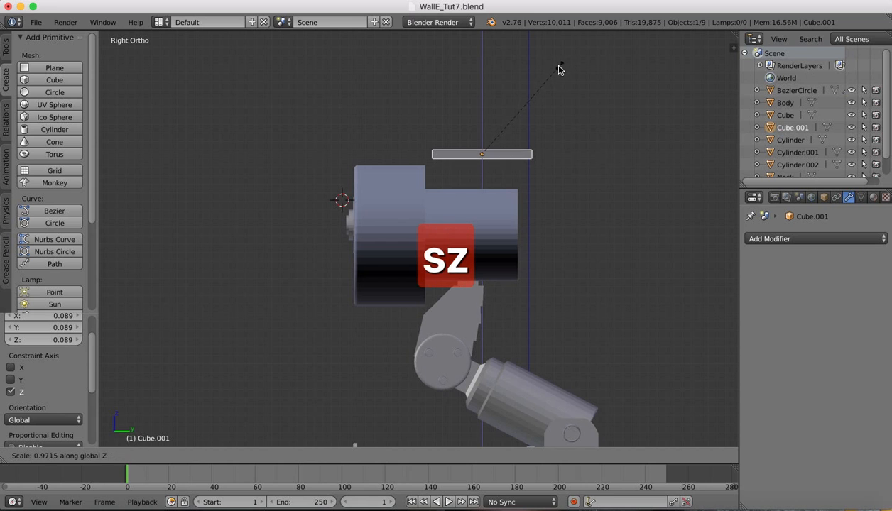
{"action": "left_click", "coordinate": [522, 120]}
In the back orthographic view, move the plate -1.260 along X toward one eye barrel and scale it to 0.856 along X.
{"action": "scroll", "coordinate": [522, 119], "scroll_direction": "down", "scroll_amount": 10}
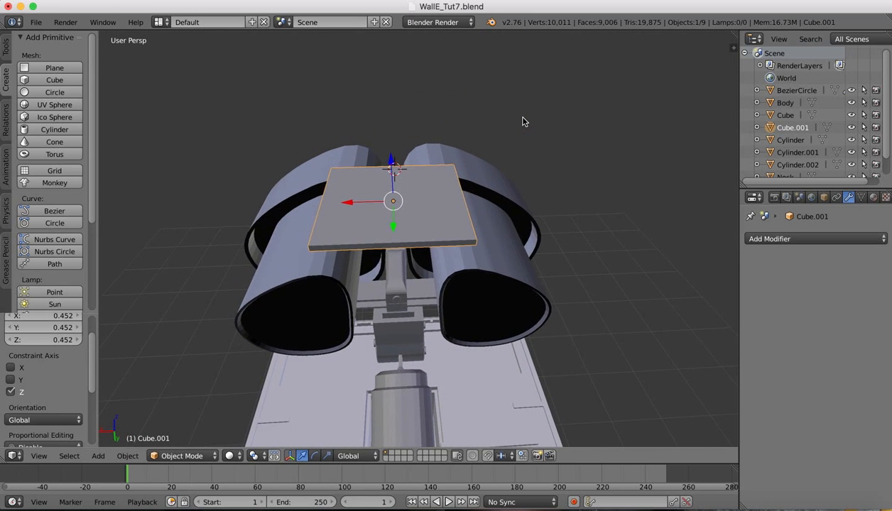
{"action": "left_click", "coordinate": [39, 457]}
{"action": "left_click", "coordinate": [55, 359]}
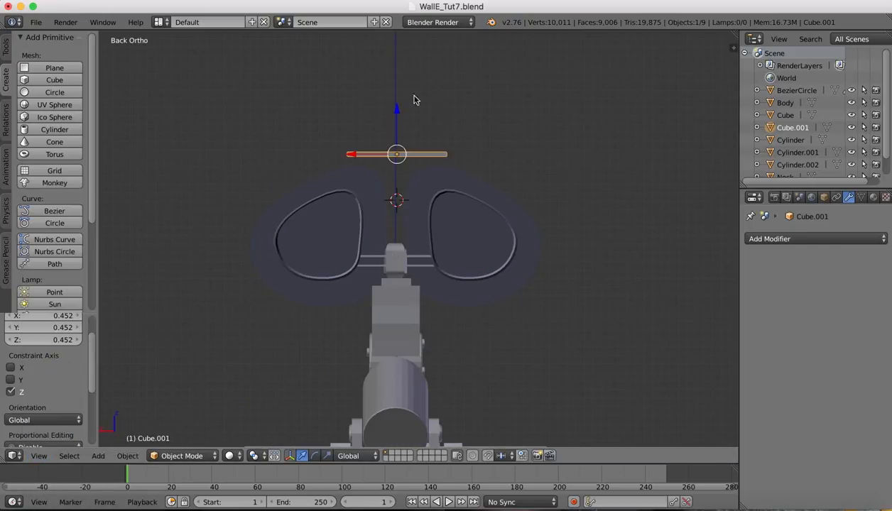
{"action": "left_click_drag", "start_coordinate": [352, 151], "coordinate": [461, 141]}
{"action": "key", "text": "s"}
{"action": "key", "text": "y"}
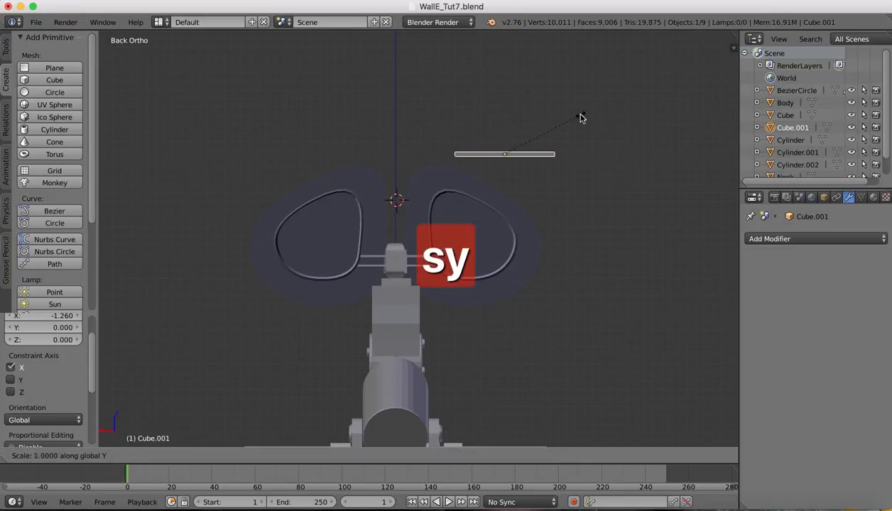
{"action": "key", "text": "x"}
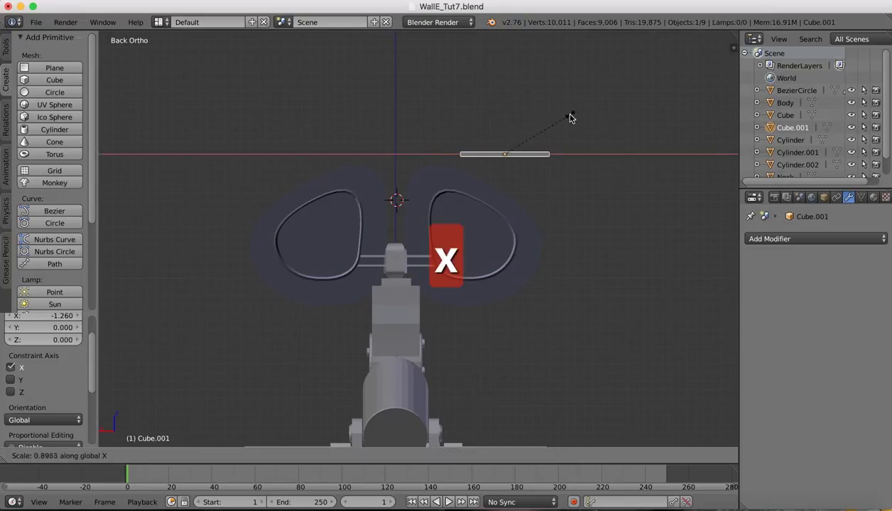
{"action": "left_click", "coordinate": [567, 117]}
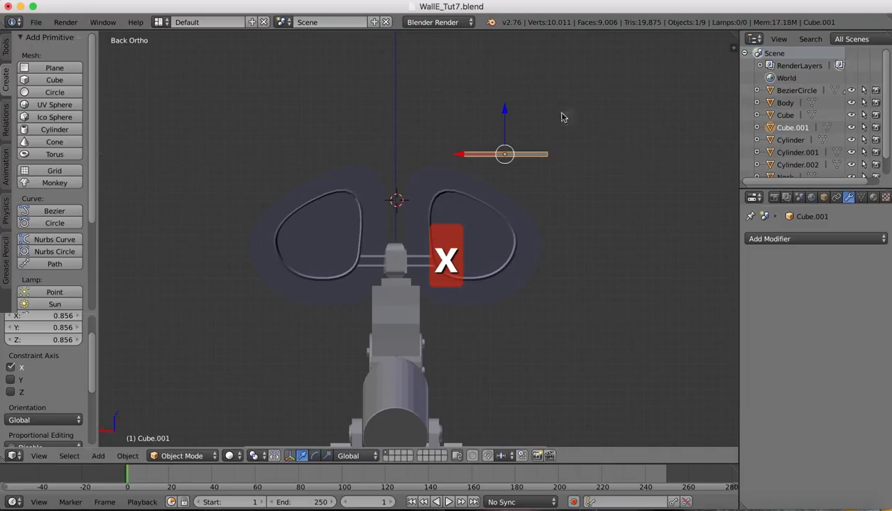
Rotate the plate -27.18° about Y and set it on the barrel's sloped top, moving it -0.587 in Z, 0.232 in X, and 0.087 in Z.
{"action": "key", "text": "r"}
{"action": "key", "text": "y"}
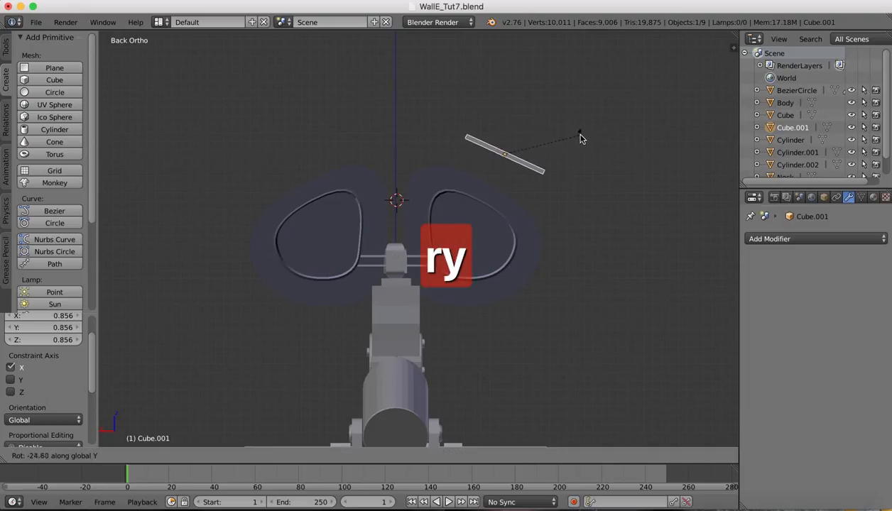
{"action": "left_click", "coordinate": [580, 138]}
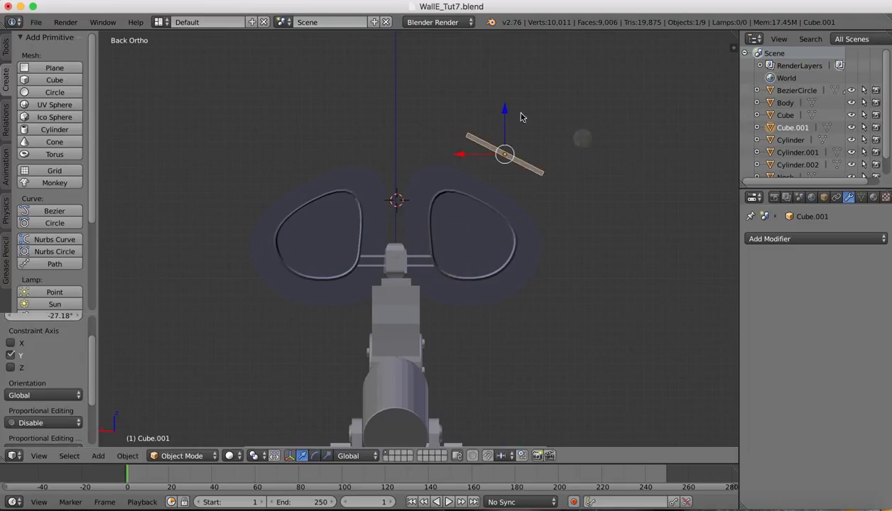
{"action": "left_click_drag", "start_coordinate": [501, 113], "coordinate": [496, 164]}
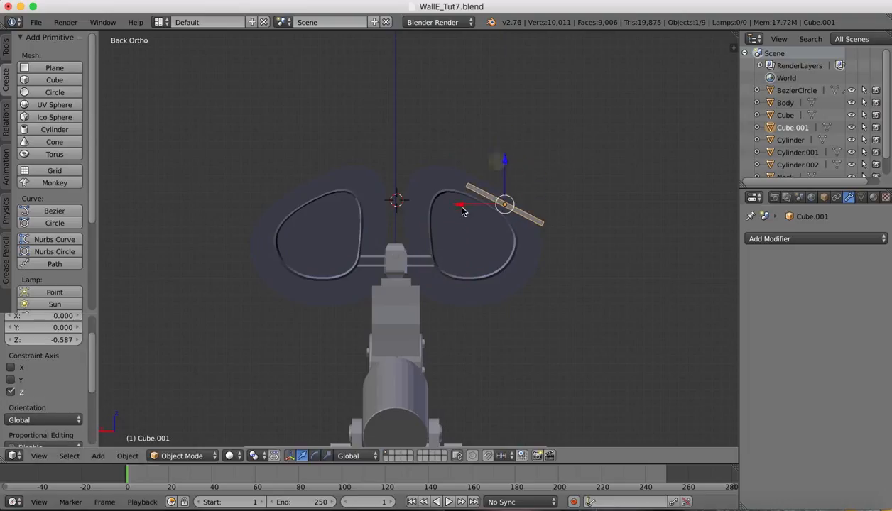
{"action": "left_click_drag", "start_coordinate": [454, 205], "coordinate": [439, 207]}
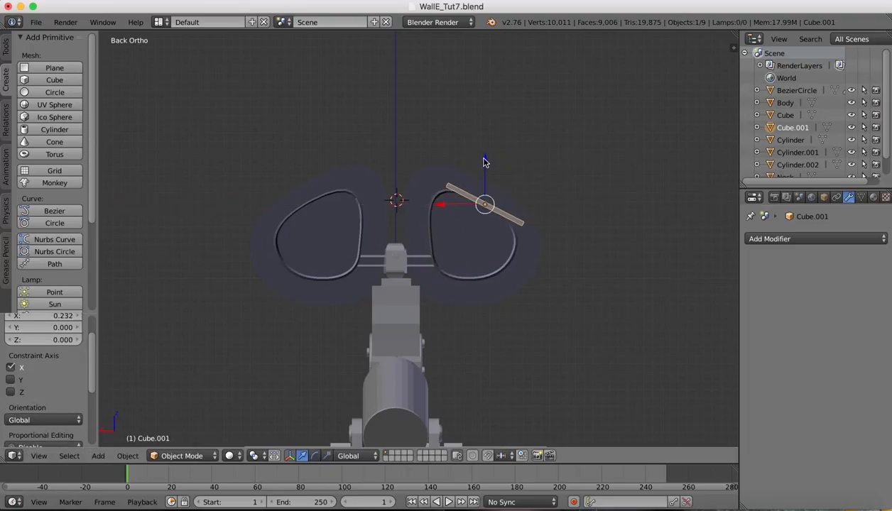
{"action": "left_click_drag", "start_coordinate": [478, 158], "coordinate": [484, 154]}
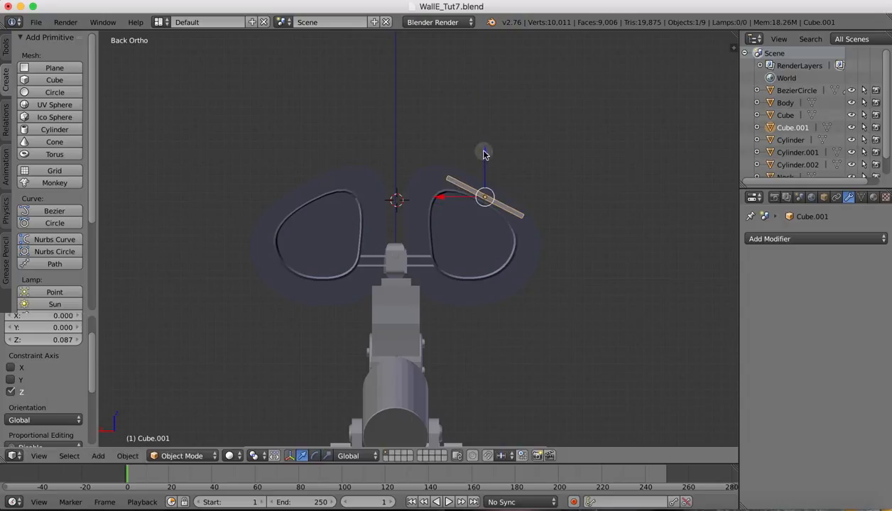
Fine-tune the plate on the barrel by rotating it -1.554° about Y and scaling it to 0.837 along X.
{"action": "key", "text": "r"}
{"action": "key", "text": "y"}
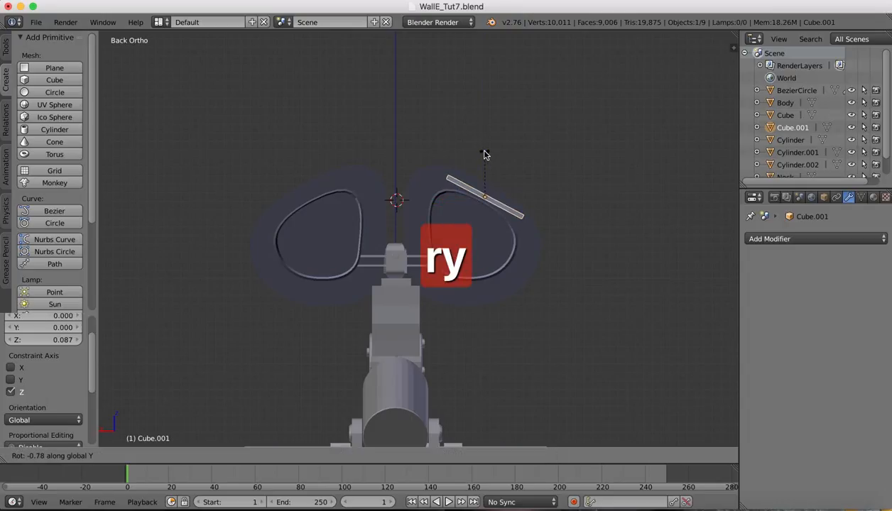
{"action": "left_click", "coordinate": [485, 155]}
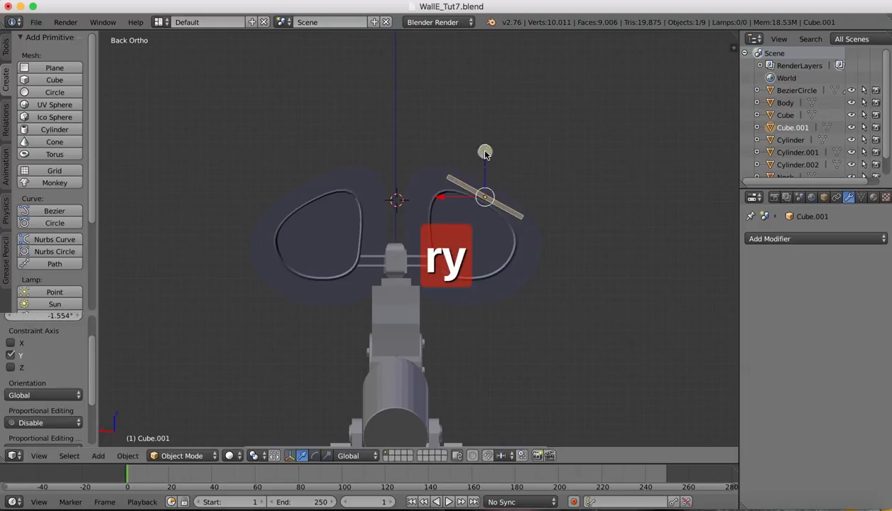
{"action": "key", "text": "s"}
{"action": "key", "text": "x"}
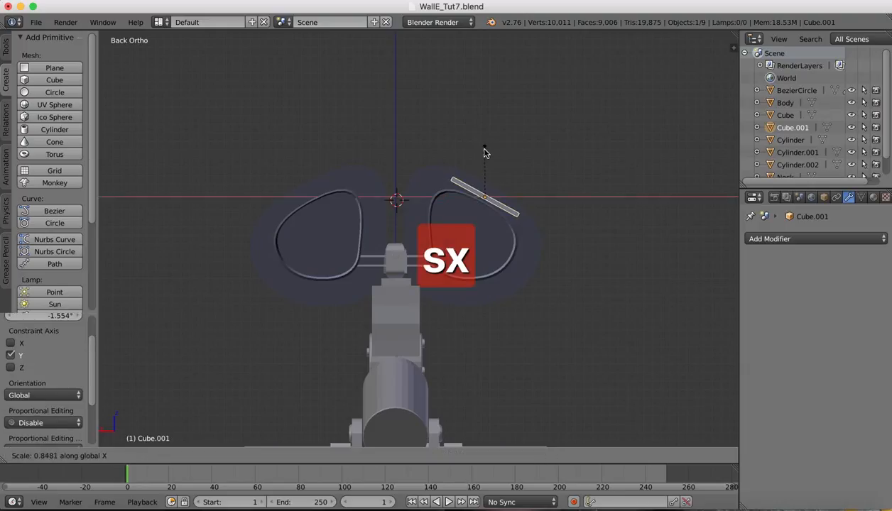
{"action": "left_click", "coordinate": [485, 153]}
Move the plate -0.199 along Y on top of the eye barrel and inspect its fit from both sides.
{"action": "scroll", "coordinate": [485, 154], "scroll_direction": "left", "scroll_amount": 10}
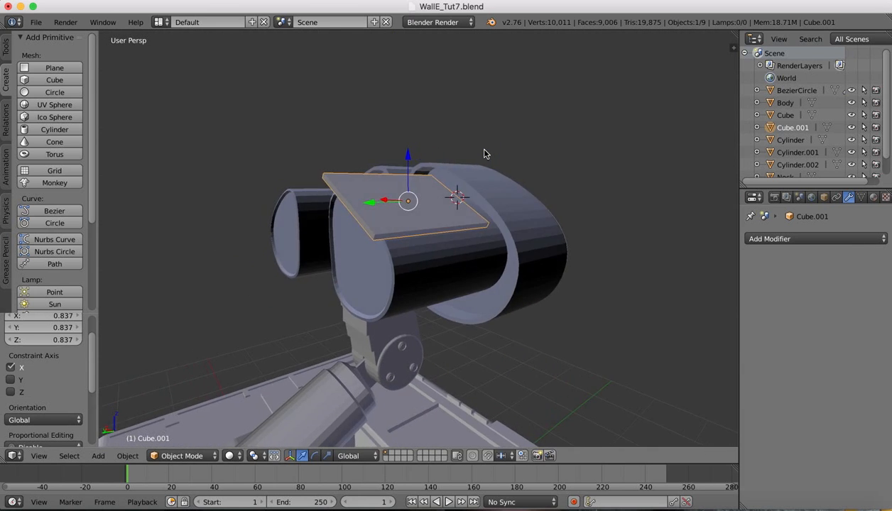
{"action": "scroll", "coordinate": [485, 154], "scroll_direction": "left", "scroll_amount": 5}
{"action": "scroll", "coordinate": [485, 154], "scroll_direction": "right", "scroll_amount": 3}
{"action": "left_click_drag", "start_coordinate": [344, 267], "coordinate": [361, 260]}
{"action": "scroll", "coordinate": [360, 259], "scroll_direction": "left", "scroll_amount": 5}
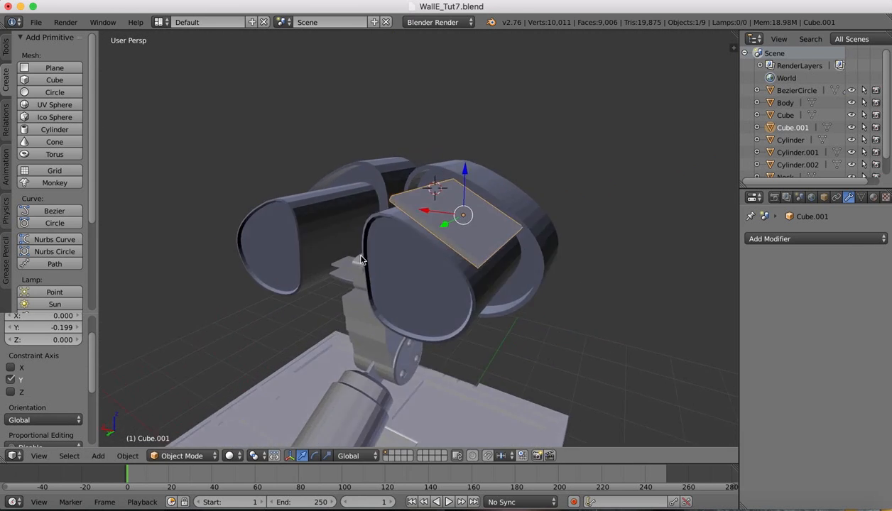
{"action": "scroll", "coordinate": [360, 259], "scroll_direction": "right", "scroll_amount": 7}
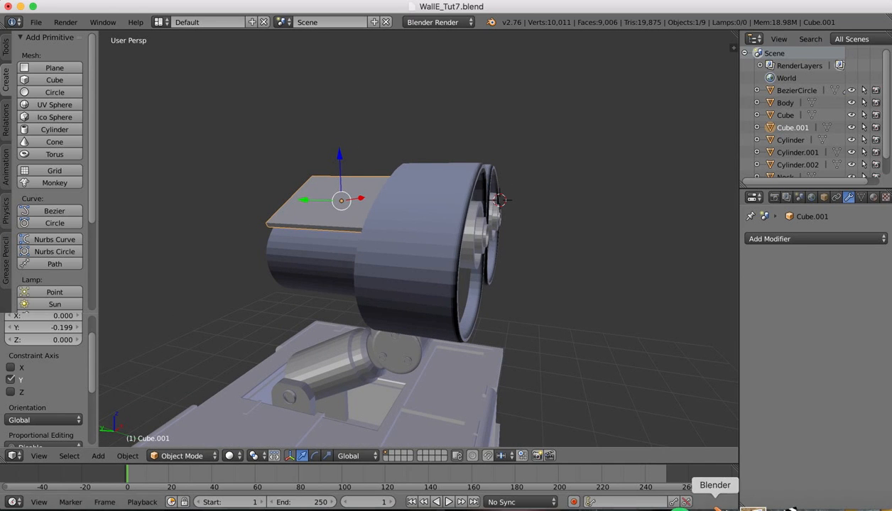
Check the walle basic.jpg reference in Preview, and back in Blender narrow the plate to 0.761 along X.
{"action": "left_click", "coordinate": [742, 503]}
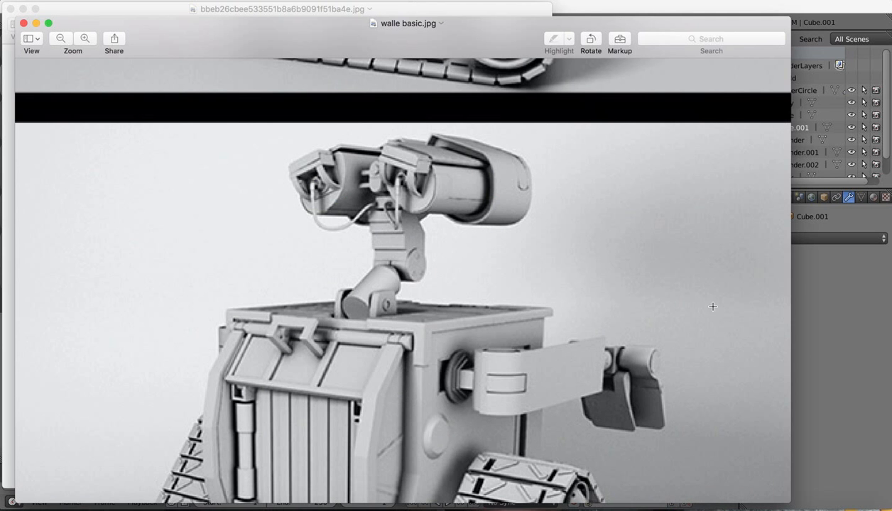
{"action": "left_click", "coordinate": [711, 501]}
{"action": "scroll", "coordinate": [398, 134], "scroll_direction": "left", "scroll_amount": 5}
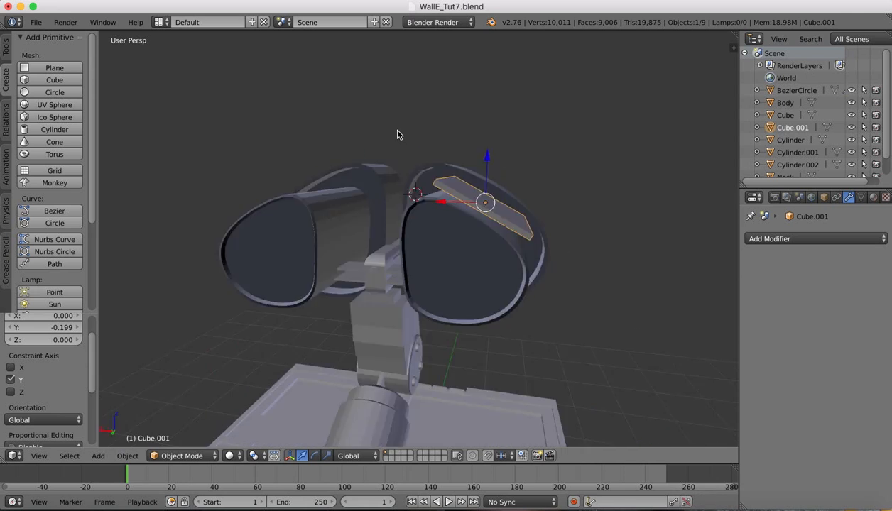
{"action": "scroll", "coordinate": [398, 131], "scroll_direction": "left", "scroll_amount": 6}
{"action": "scroll", "coordinate": [398, 131], "scroll_direction": "right", "scroll_amount": 6}
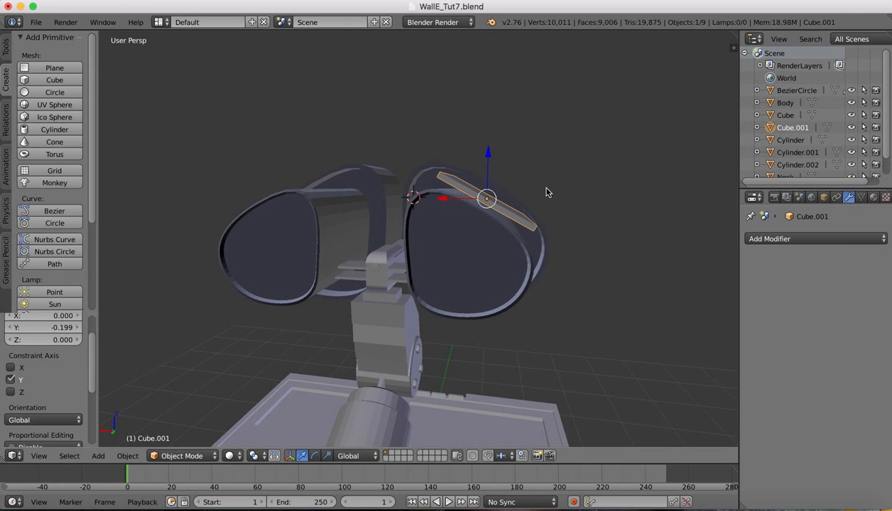
{"action": "key", "text": "s"}
{"action": "key", "text": "x"}
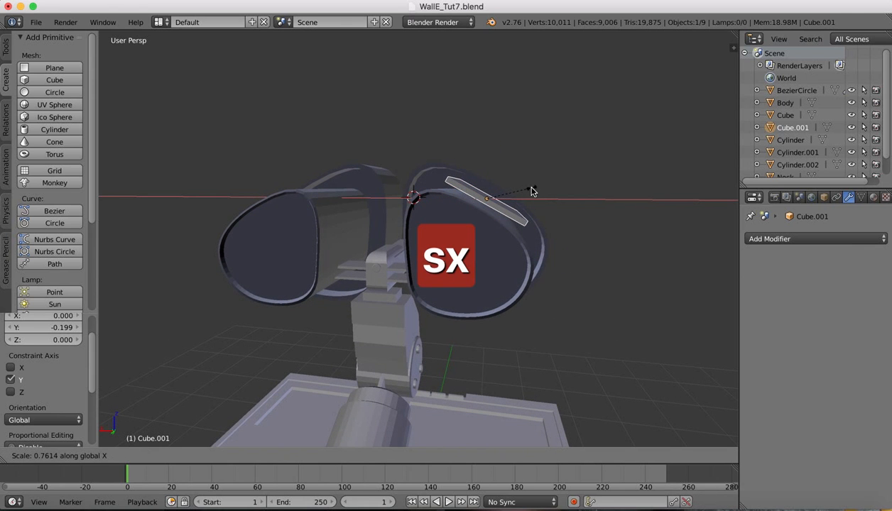
{"action": "left_click", "coordinate": [532, 190]}
Move the plate 0.060 along Y toward the barrel's rear and scale it to 1.036 along Y.
{"action": "scroll", "coordinate": [532, 190], "scroll_direction": "right", "scroll_amount": 5}
{"action": "scroll", "coordinate": [532, 190], "scroll_direction": "up", "scroll_amount": 4}
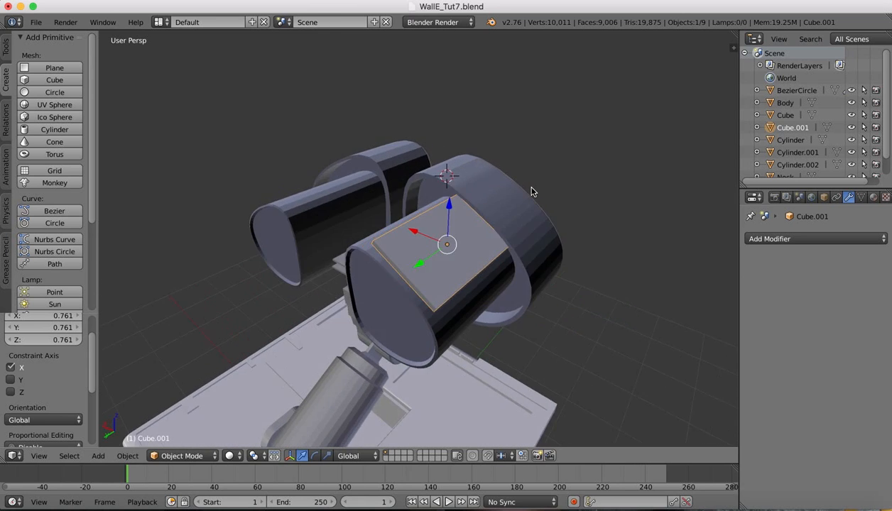
{"action": "scroll", "coordinate": [532, 191], "scroll_direction": "right", "scroll_amount": 5}
{"action": "left_click_drag", "start_coordinate": [363, 247], "coordinate": [358, 250]}
{"action": "key", "text": "s"}
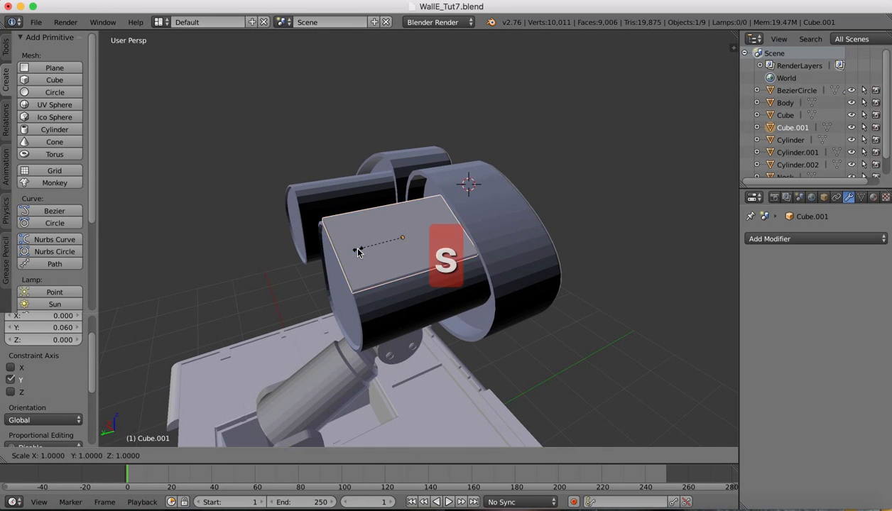
{"action": "key", "text": "z"}
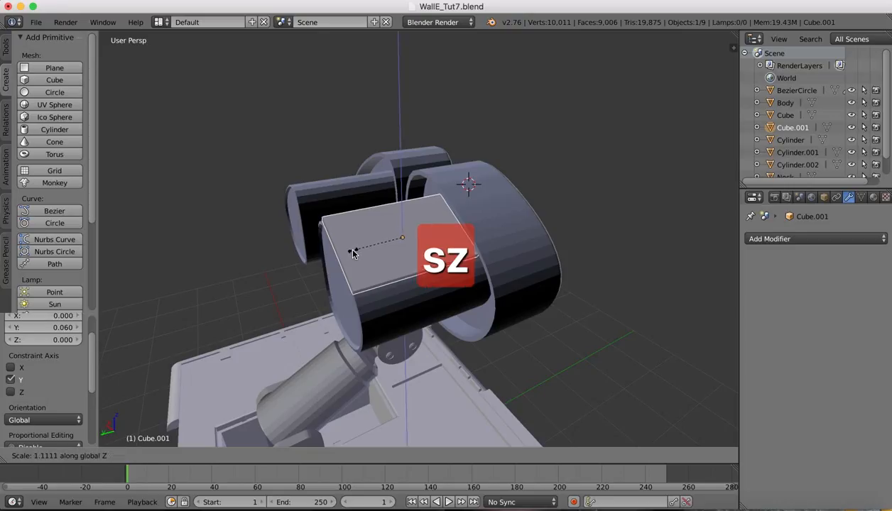
{"action": "key", "text": "y"}
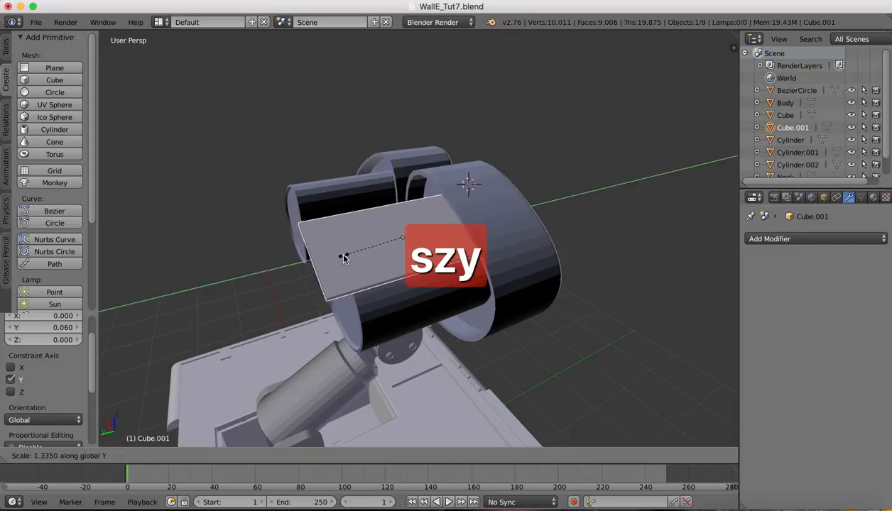
{"action": "left_click", "coordinate": [356, 249]}
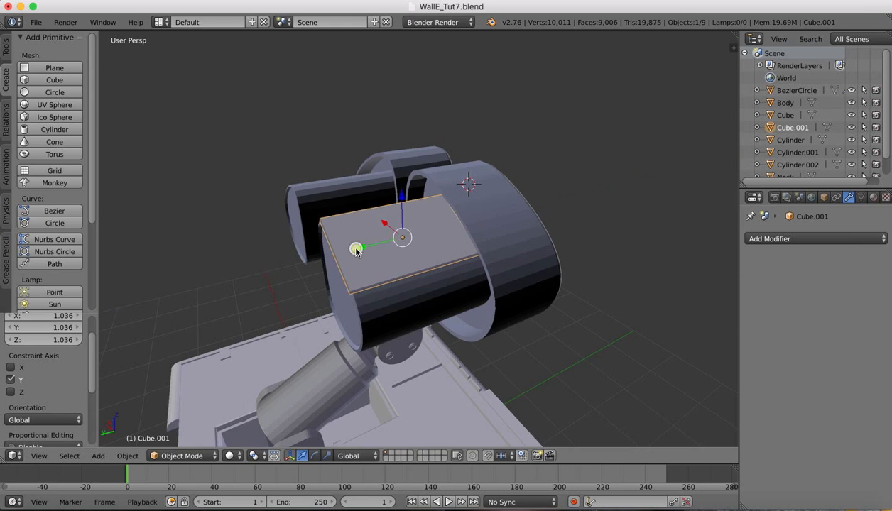
Lengthen the plate on the eye barrel by scaling it to 1.206 along Y.
{"action": "scroll", "coordinate": [356, 249], "scroll_direction": "down", "scroll_amount": 5}
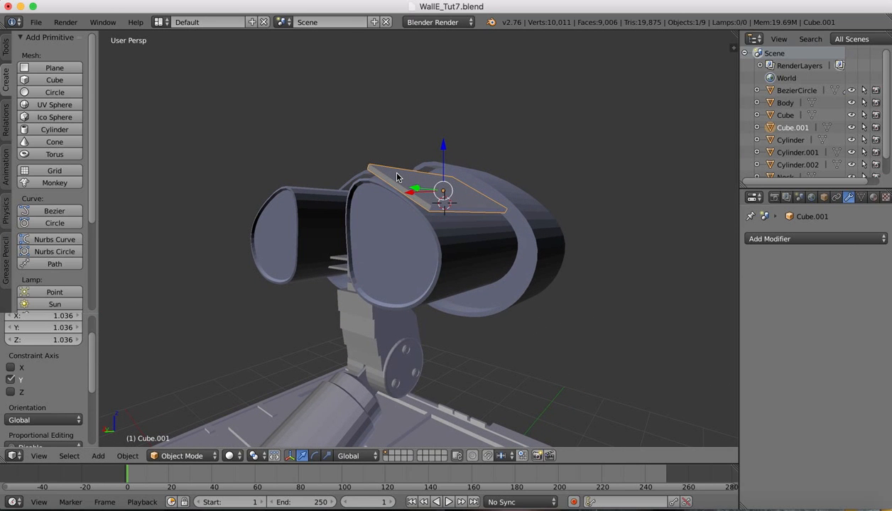
{"action": "key", "text": "s"}
{"action": "key", "text": "y"}
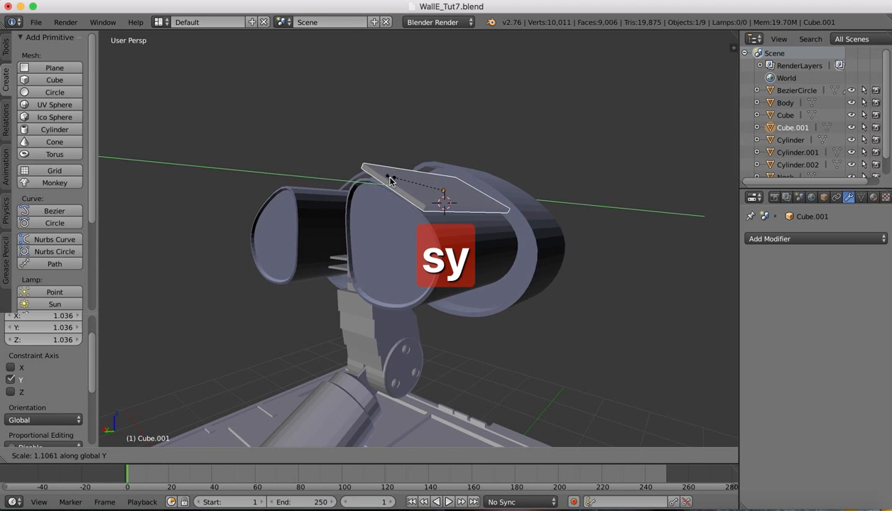
{"action": "left_click", "coordinate": [384, 182]}
Move the plate -0.077 along Y, check its fit, and compare it with the walle basic.jpg reference in Preview.
{"action": "scroll", "coordinate": [384, 182], "scroll_direction": "up", "scroll_amount": 5}
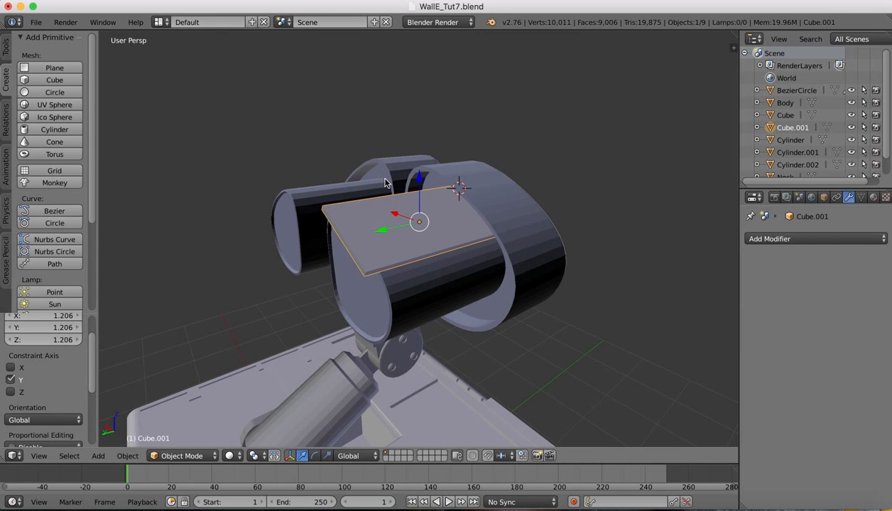
{"action": "key", "text": "g"}
{"action": "key", "text": "y"}
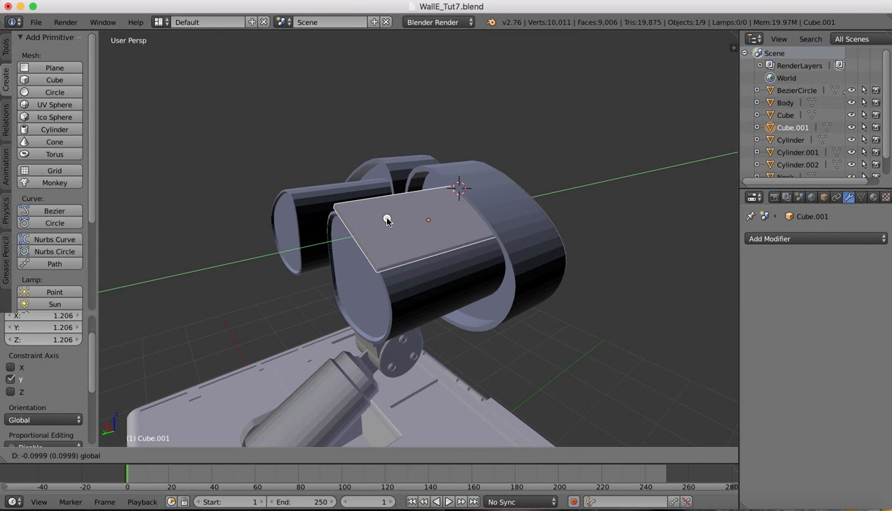
{"action": "left_click", "coordinate": [386, 222]}
{"action": "scroll", "coordinate": [386, 222], "scroll_direction": "down", "scroll_amount": 5}
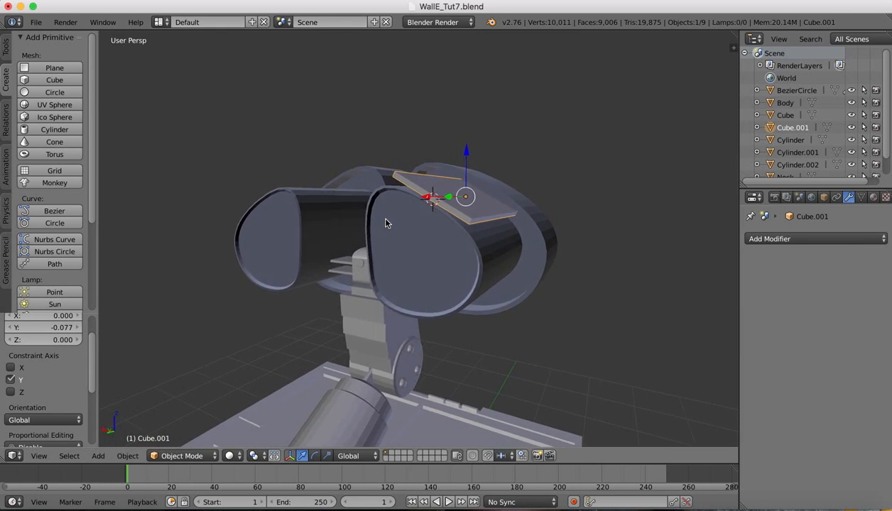
{"action": "scroll", "coordinate": [386, 224], "scroll_direction": "up", "scroll_amount": 5}
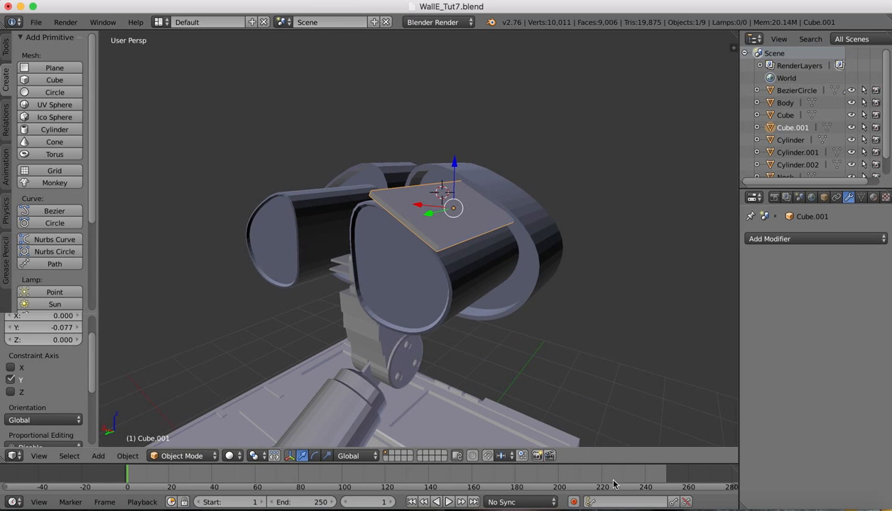
{"action": "left_click", "coordinate": [744, 507]}
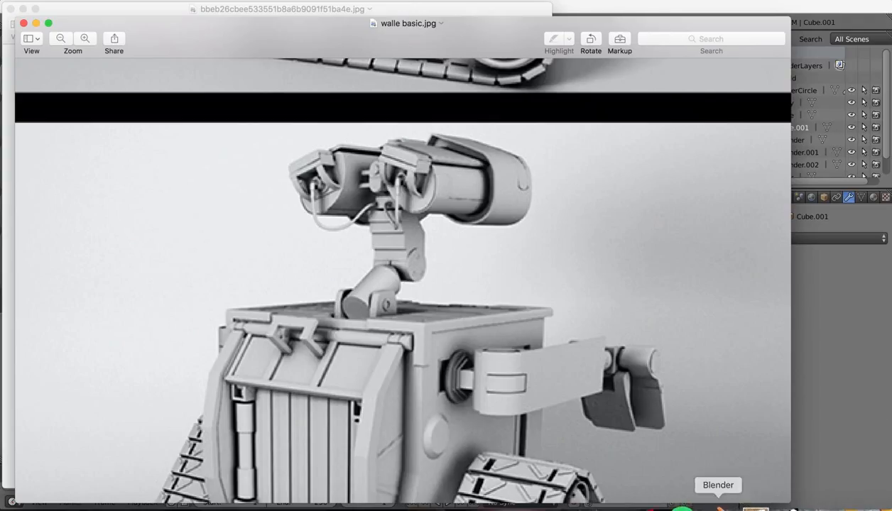
{"action": "left_click", "coordinate": [718, 506]}
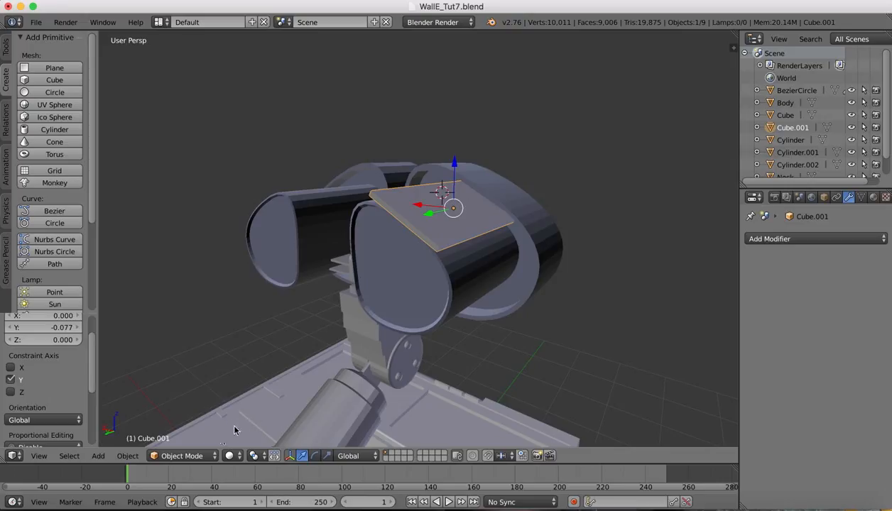
In Blender's Edit Mode, try to bevel the plate's outer side face by 0.070 with 8 segments.
{"action": "left_click", "coordinate": [182, 456]}
{"action": "left_click", "coordinate": [177, 426]}
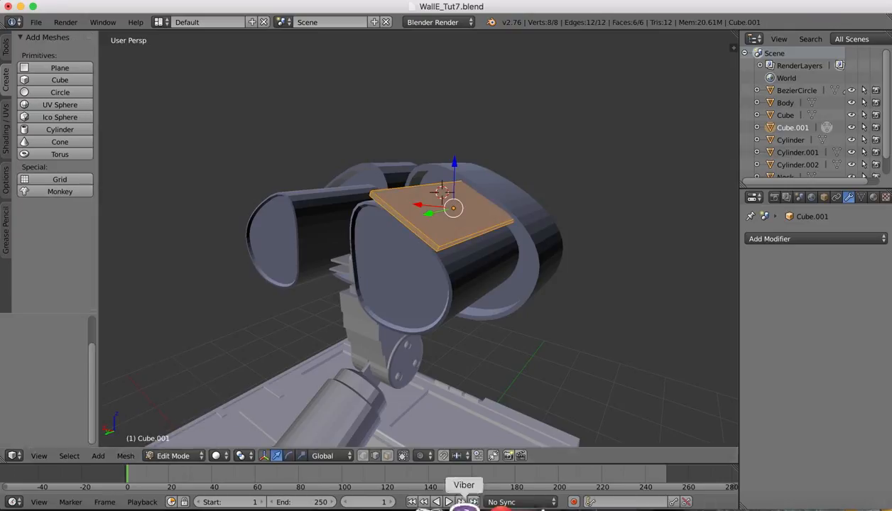
{"action": "right_click", "coordinate": [459, 240]}
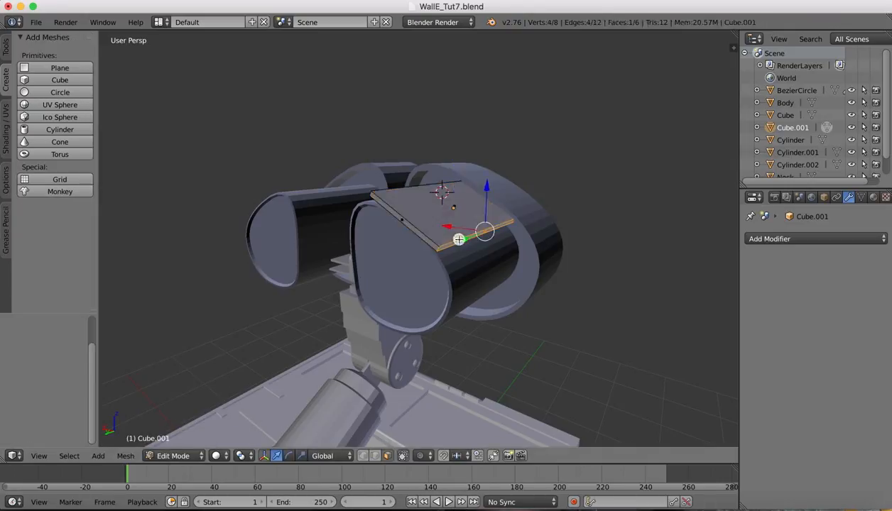
{"action": "key", "text": "ctrl+b"}
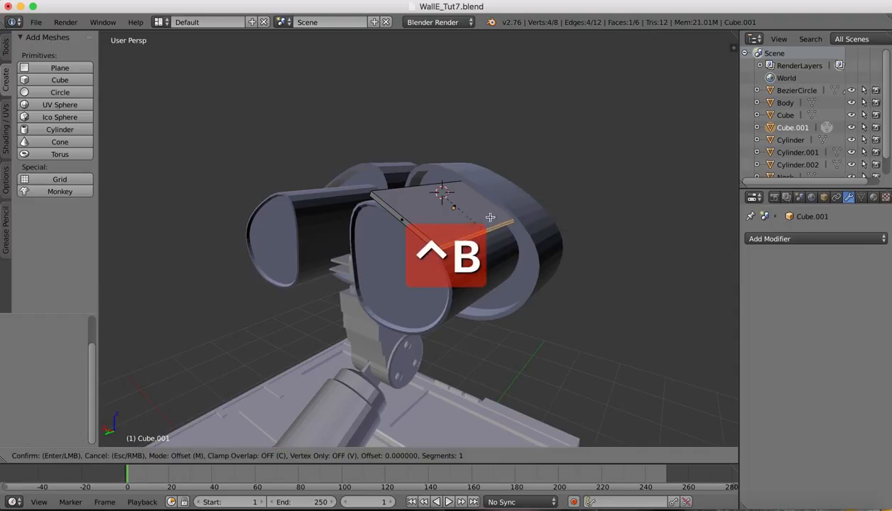
{"action": "left_click", "coordinate": [572, 365]}
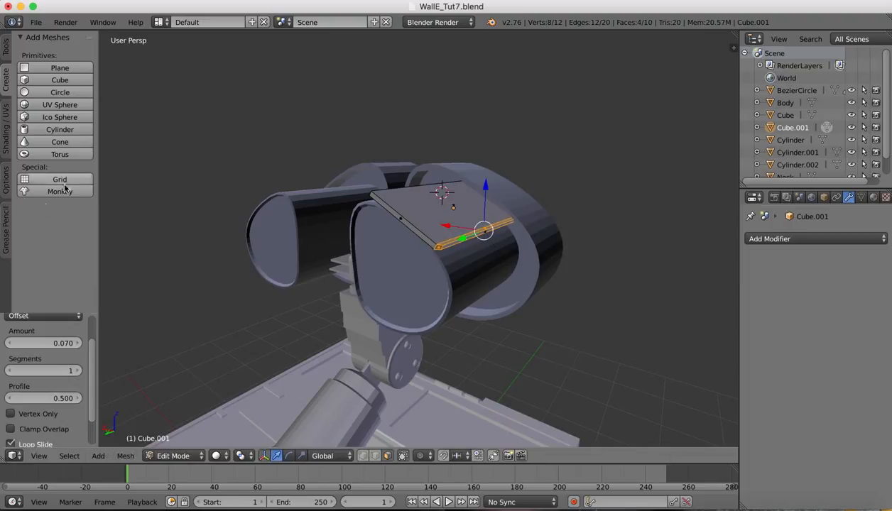
{"action": "left_click", "coordinate": [76, 371]}
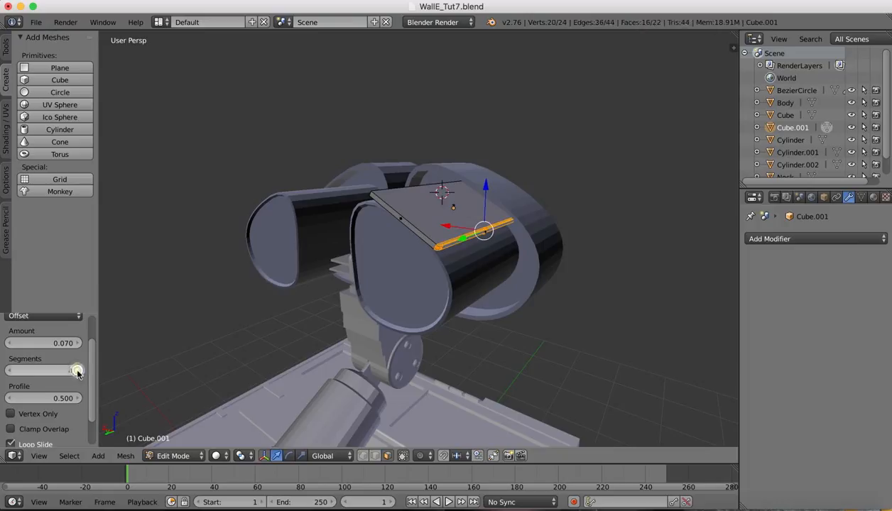
{"action": "left_click", "coordinate": [77, 371]}
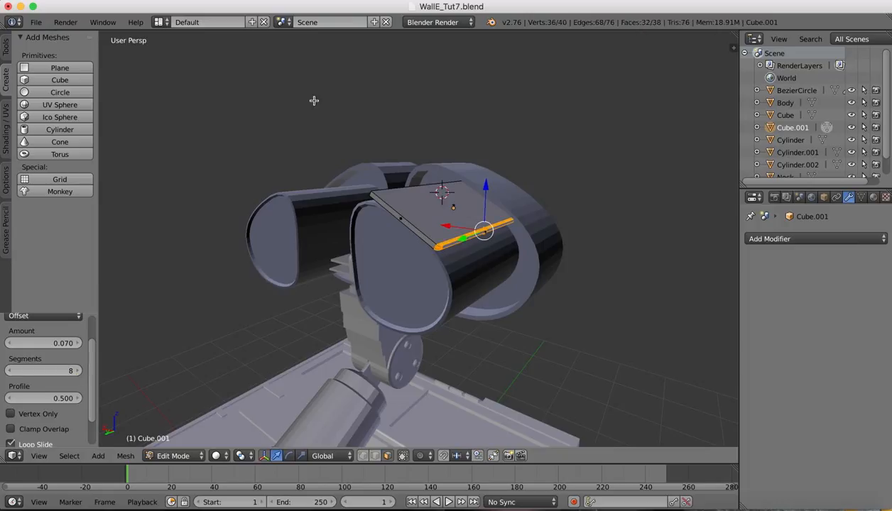
Inspect the bevelled plate in Object Mode, and undo the bevel back in Edit Mode.
{"action": "left_click", "coordinate": [173, 456]}
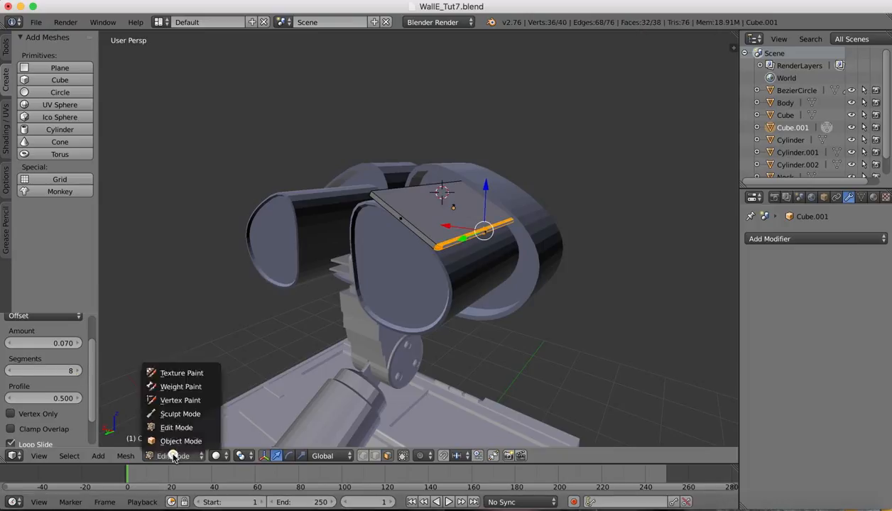
{"action": "left_click", "coordinate": [179, 441]}
{"action": "scroll", "coordinate": [561, 94], "scroll_direction": "right", "scroll_amount": 5}
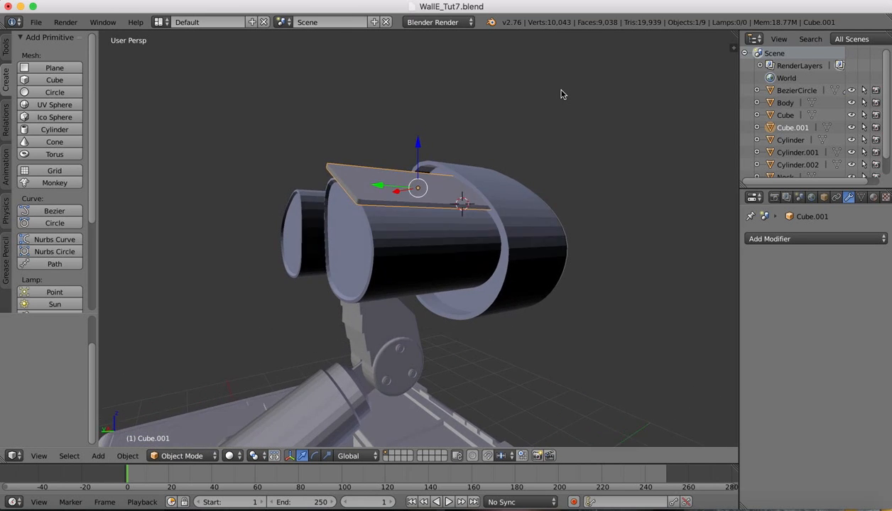
{"action": "scroll", "coordinate": [562, 94], "scroll_direction": "right", "scroll_amount": 8}
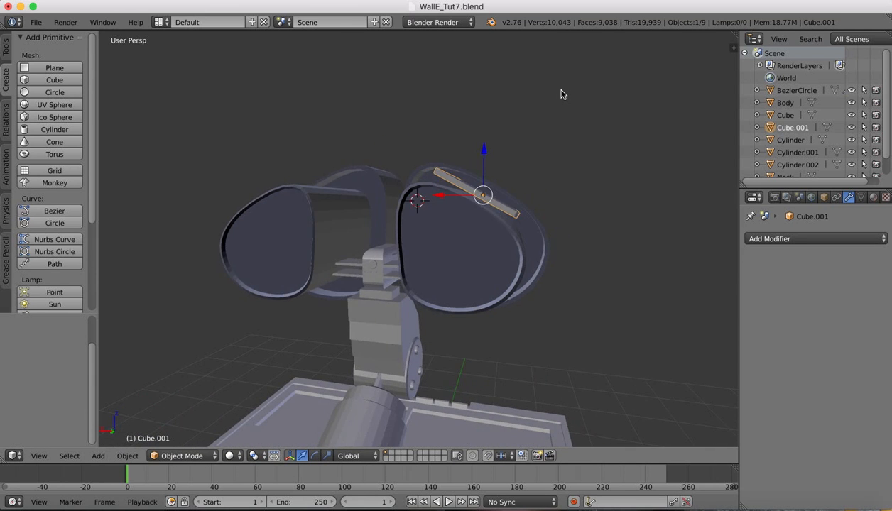
{"action": "left_click", "coordinate": [182, 456]}
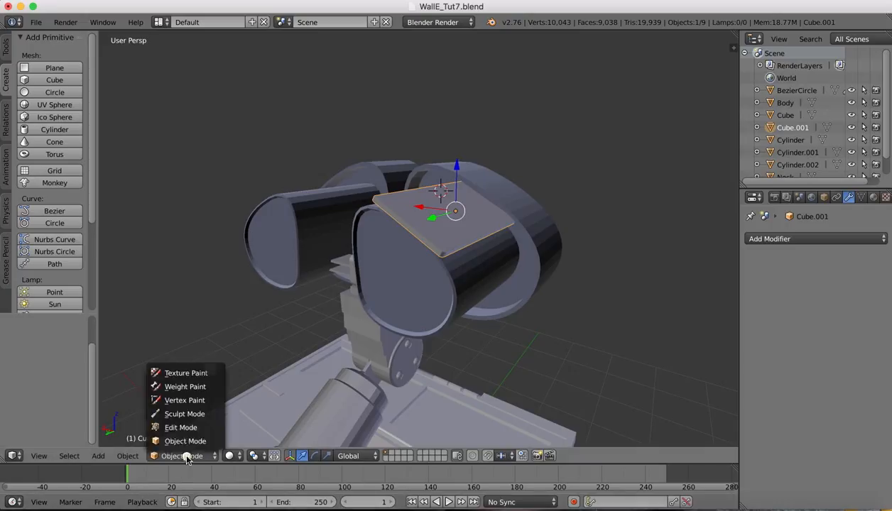
{"action": "left_click", "coordinate": [185, 428]}
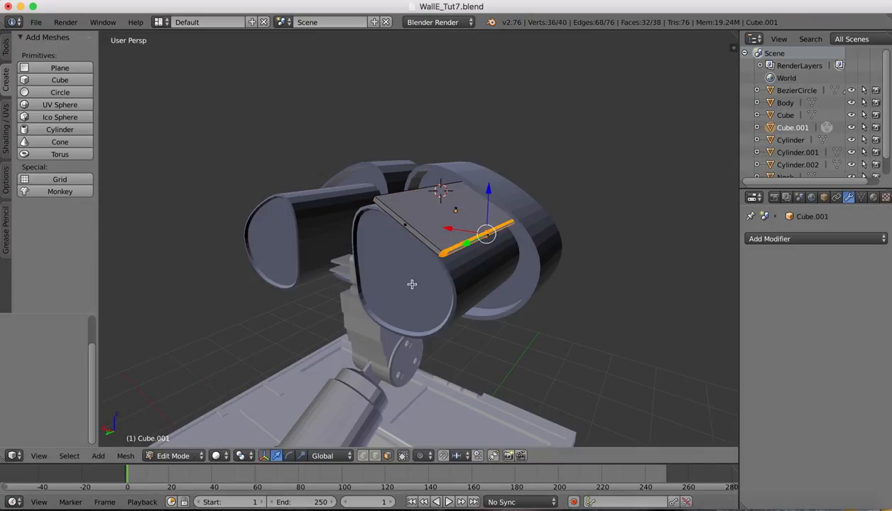
{"action": "key", "text": "super+z"}
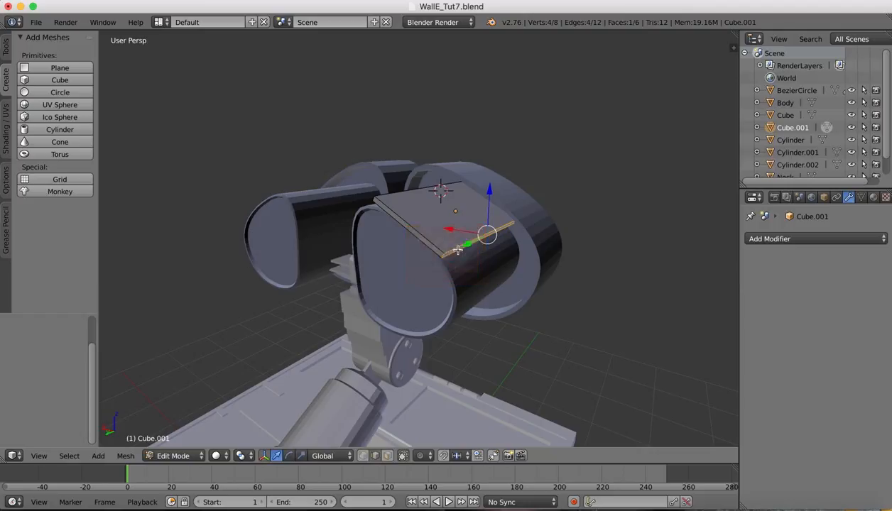
Bevel the two long edges of the plate's outer side by 0.298 with 8 segments, and inspect the shape.
{"action": "right_click", "coordinate": [489, 253]}
{"action": "right_click", "coordinate": [455, 247], "text": "shift"}
{"action": "key", "text": "ctrl+b"}
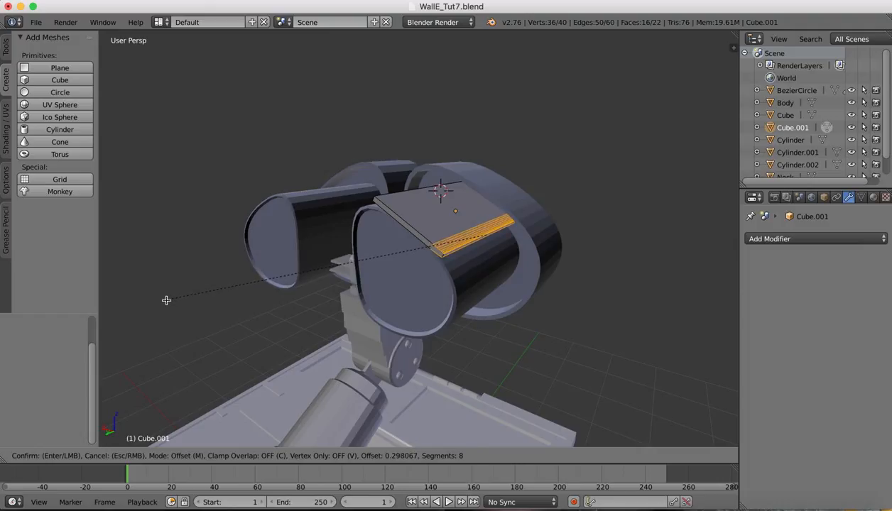
{"action": "left_click", "coordinate": [167, 301]}
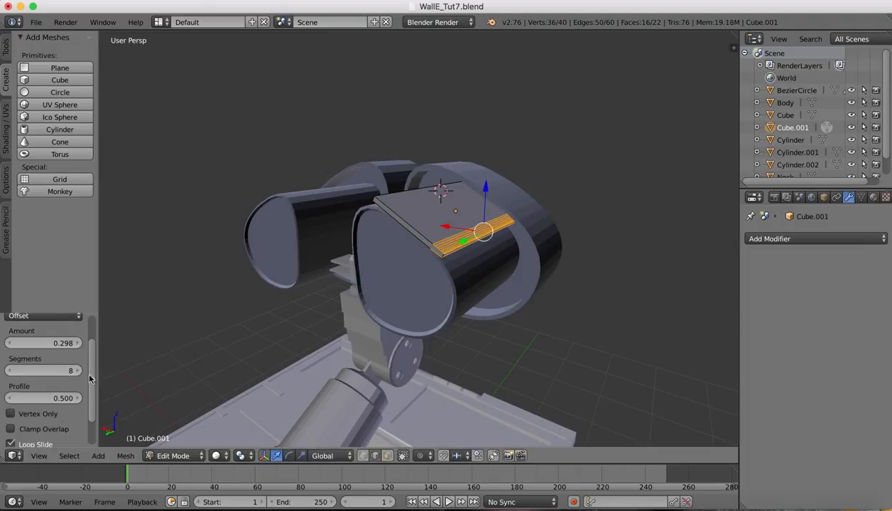
{"action": "middle_click_drag", "start_coordinate": [627, 190], "coordinate": [627, 190]}
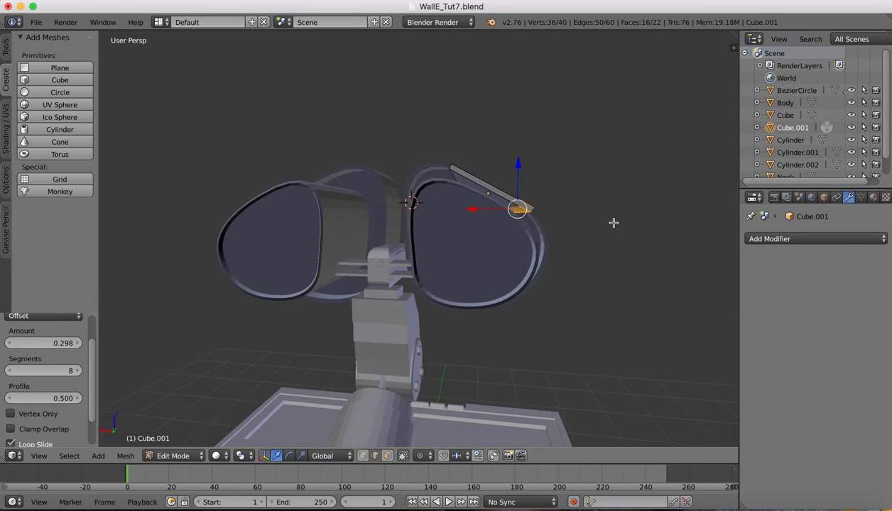
{"action": "middle_click_drag", "start_coordinate": [613, 222], "coordinate": [614, 223]}
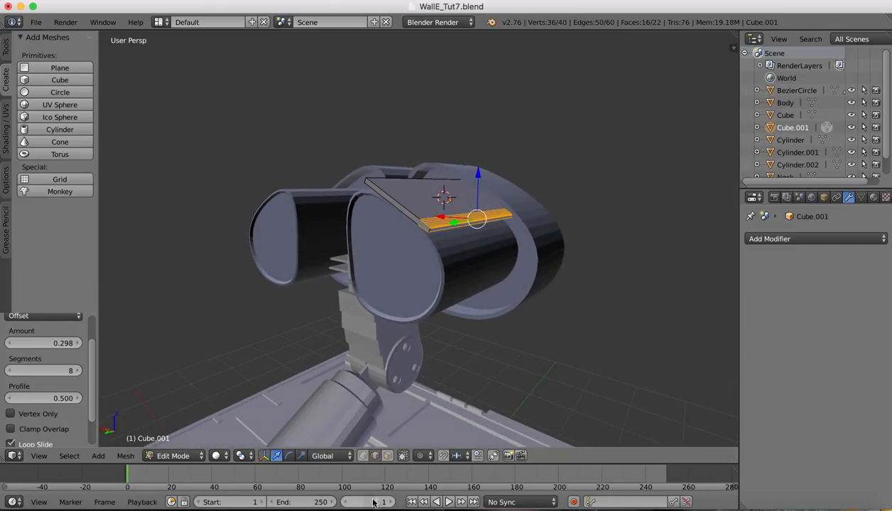
Try to bevel the plate's narrow outer side face by 0.084 with 8 segments, and undo that bevel.
{"action": "left_click", "coordinate": [387, 456]}
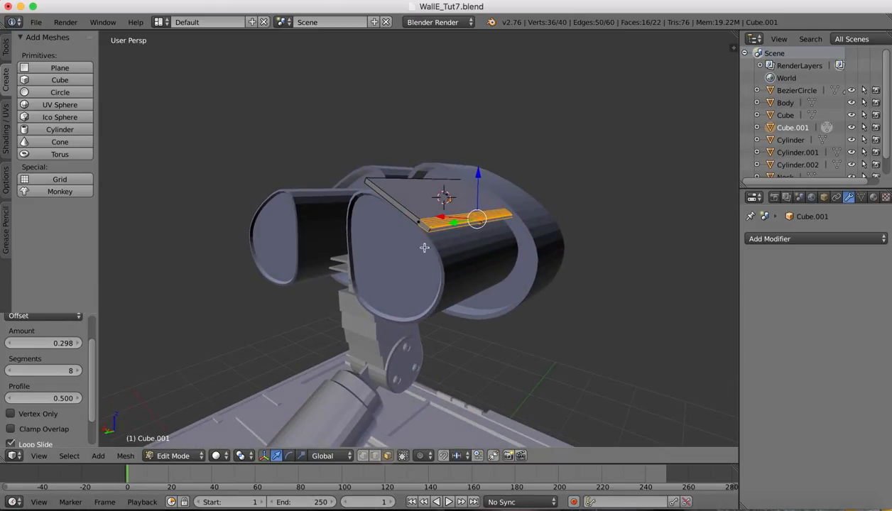
{"action": "right_click", "coordinate": [438, 228]}
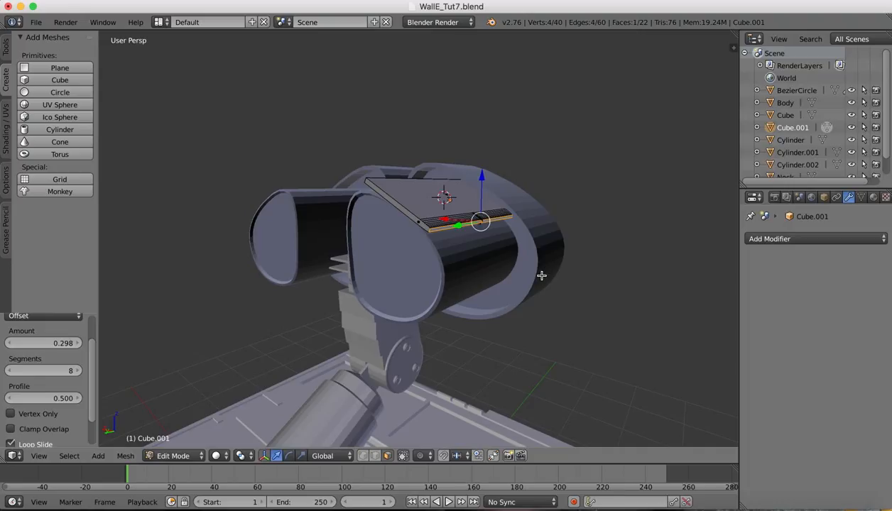
{"action": "key", "text": "ctrl+b"}
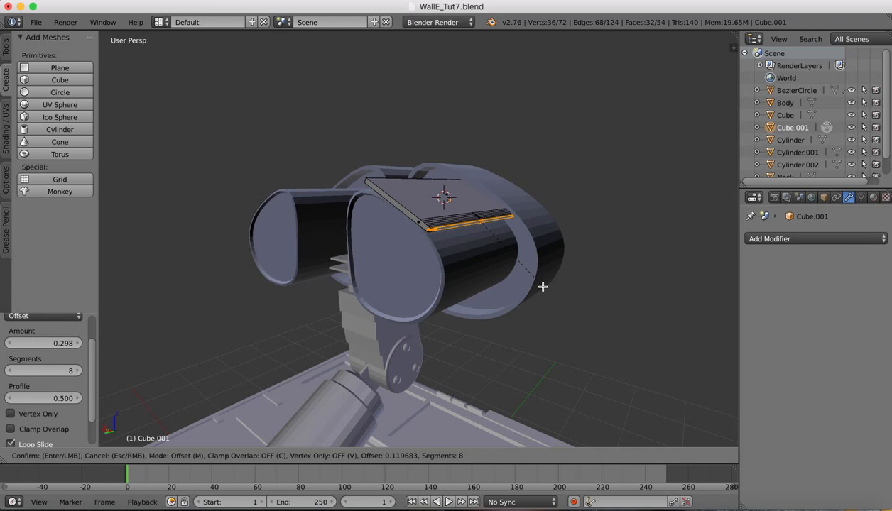
{"action": "left_click", "coordinate": [540, 286]}
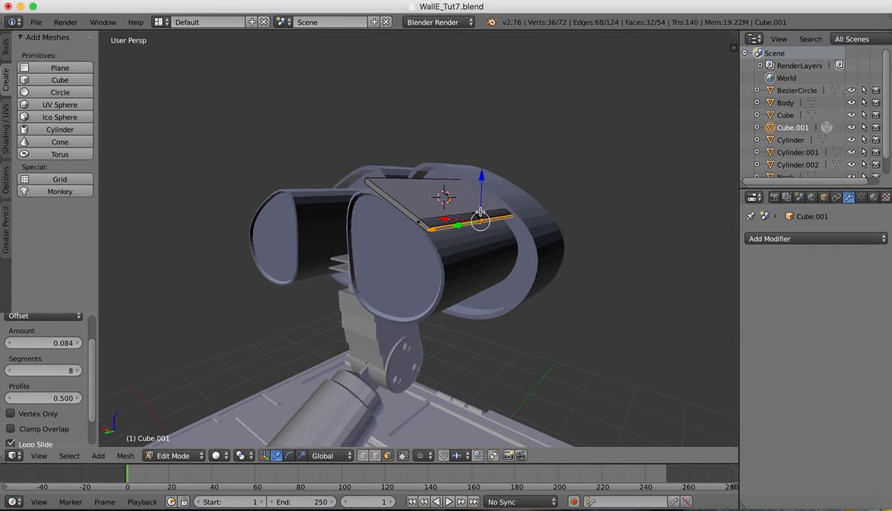
{"action": "scroll", "coordinate": [525, 270], "scroll_direction": "up", "scroll_amount": 2}
{"action": "middle_click_drag", "start_coordinate": [526, 270], "coordinate": [481, 211]}
{"action": "key", "text": "super+z"}
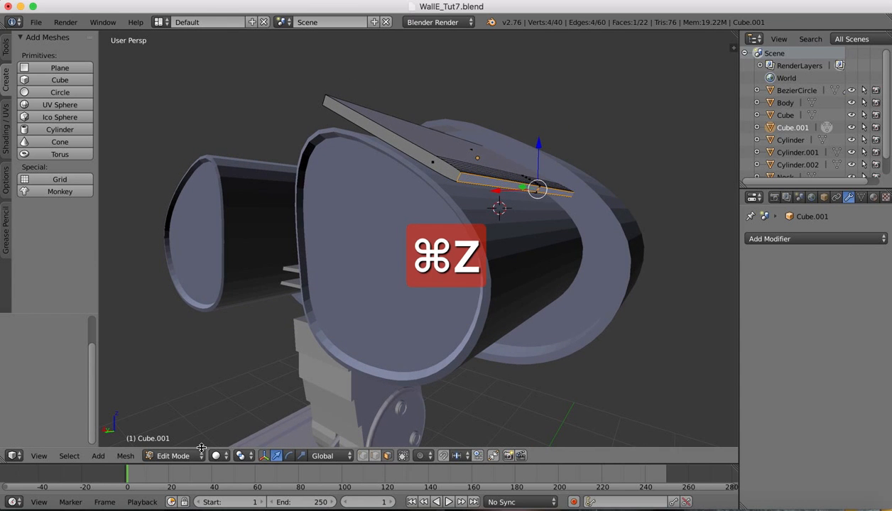
Return to Object Mode, view the plate from above, and check the walle basic.jpg reference in Preview.
{"action": "left_click", "coordinate": [175, 456]}
{"action": "left_click", "coordinate": [175, 493]}
{"action": "middle_click_drag", "start_coordinate": [455, 185], "coordinate": [479, 144]}
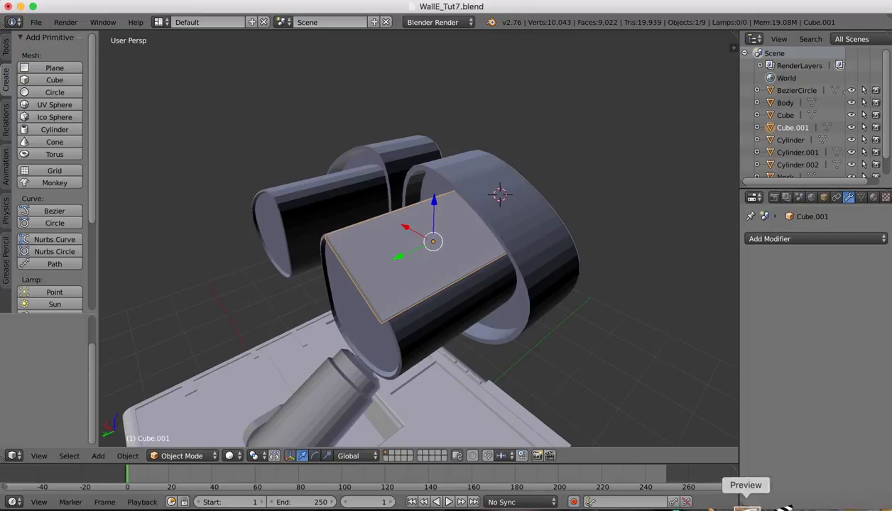
{"action": "left_click", "coordinate": [745, 506]}
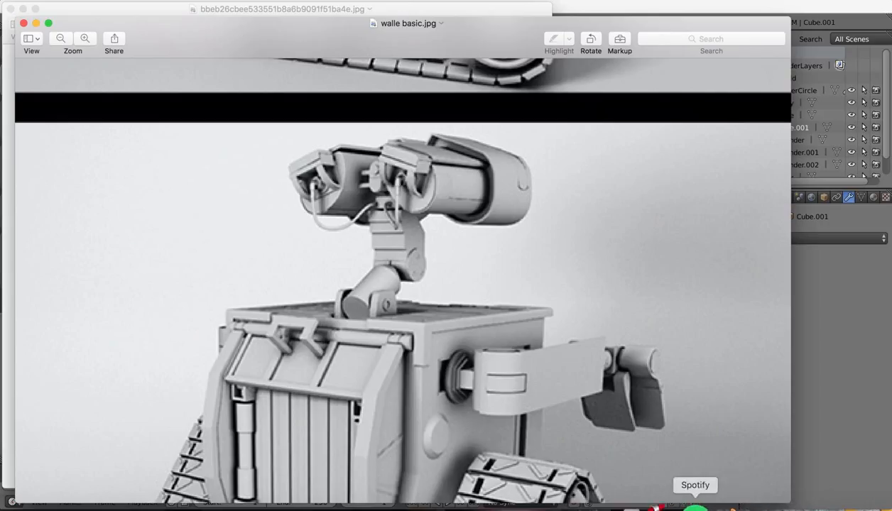
{"action": "left_click", "coordinate": [718, 506]}
Add a cube, scale it to 0.483, and place it in front of the eye barrel's upper part in the right side view.
{"action": "scroll", "coordinate": [330, 235], "scroll_direction": "down", "scroll_amount": 3}
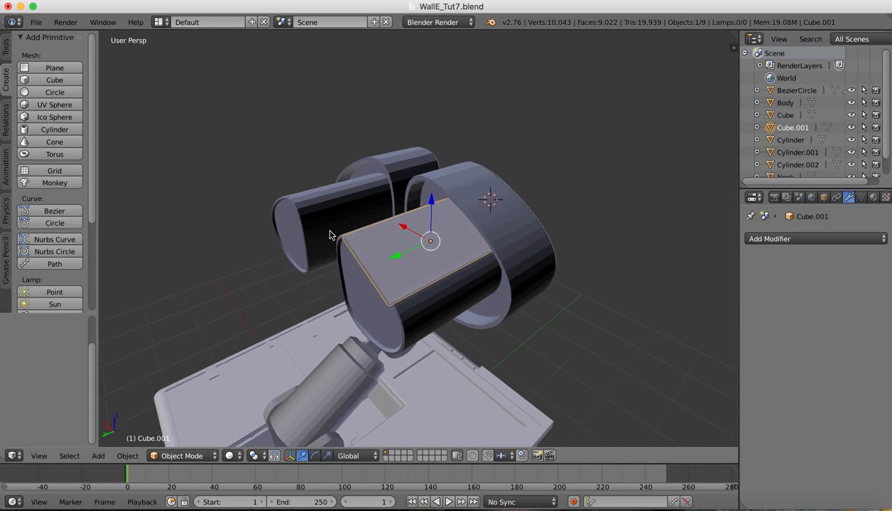
{"action": "scroll", "coordinate": [329, 235], "scroll_direction": "down", "scroll_amount": 4}
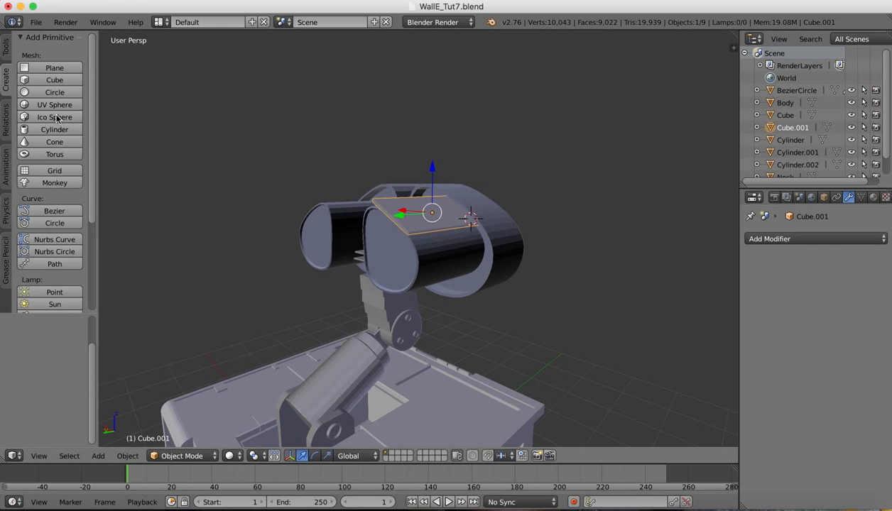
{"action": "left_click", "coordinate": [53, 80]}
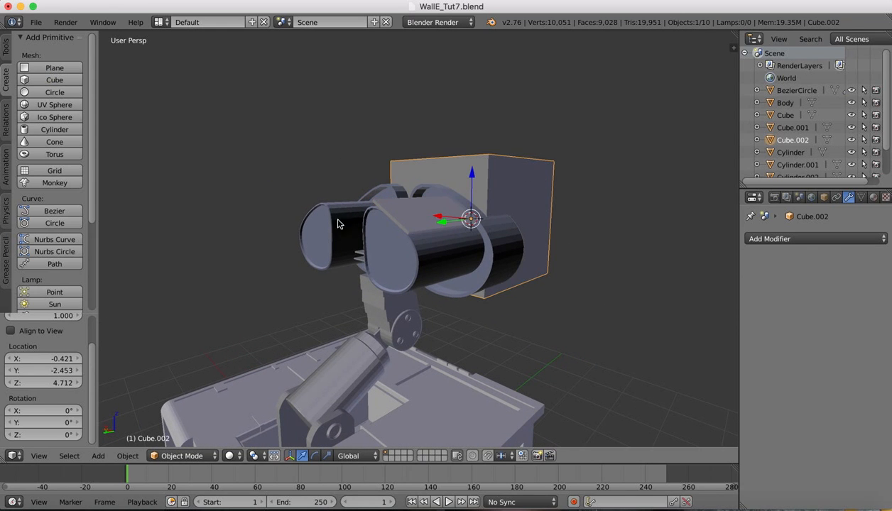
{"action": "left_click", "coordinate": [40, 455]}
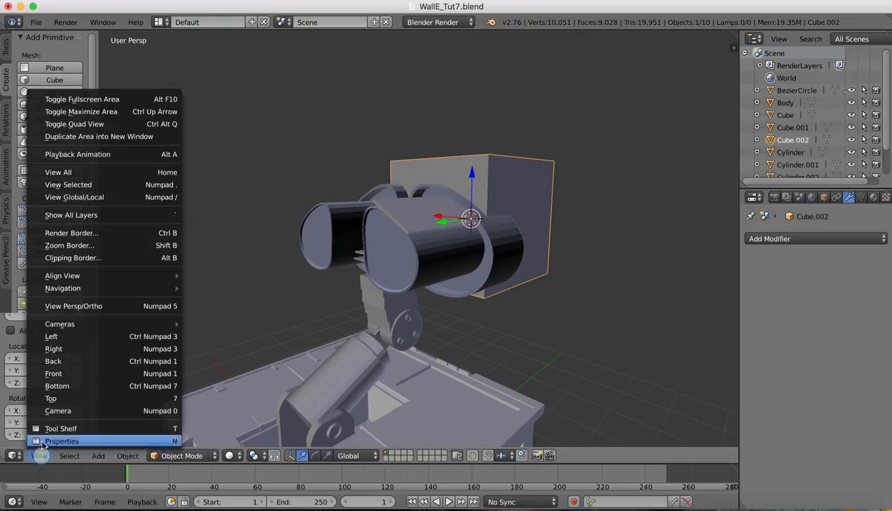
{"action": "left_click", "coordinate": [54, 349]}
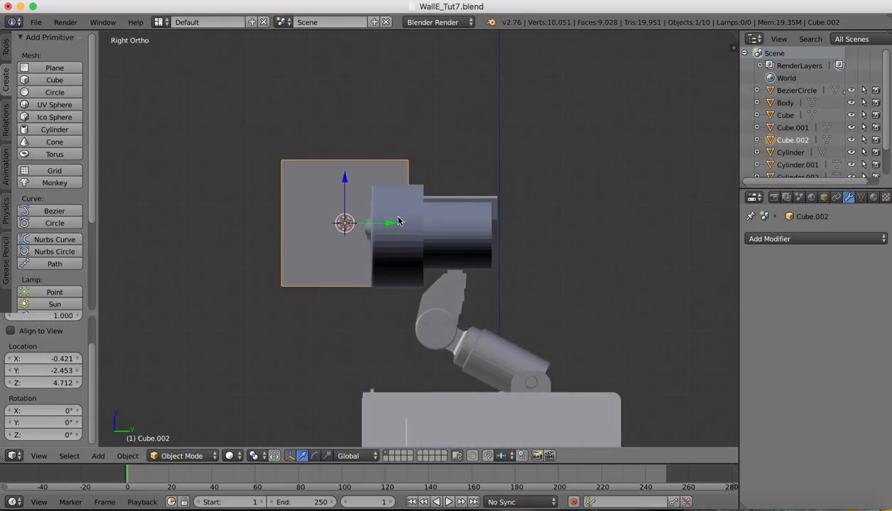
{"action": "left_click_drag", "start_coordinate": [391, 223], "coordinate": [536, 214]}
{"action": "key", "text": "s"}
{"action": "left_click", "coordinate": [567, 186]}
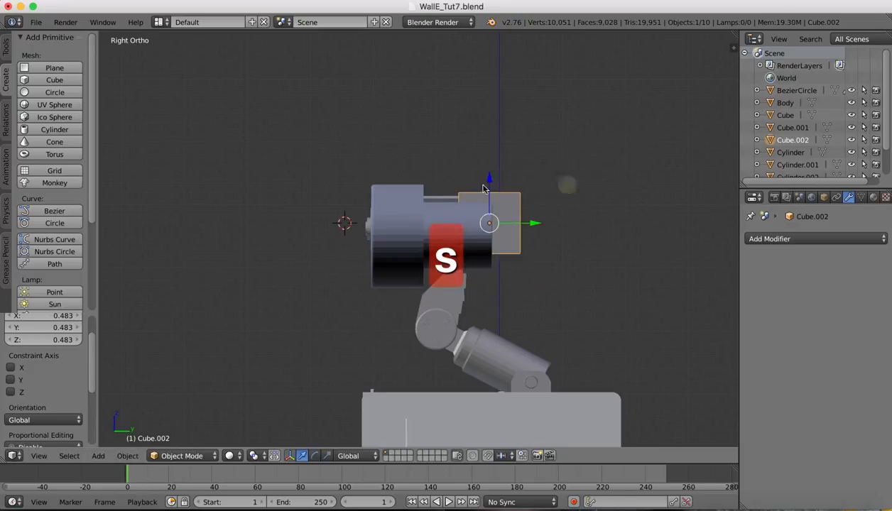
{"action": "left_click_drag", "start_coordinate": [490, 179], "coordinate": [489, 147]}
{"action": "left_click_drag", "start_coordinate": [533, 195], "coordinate": [568, 197]}
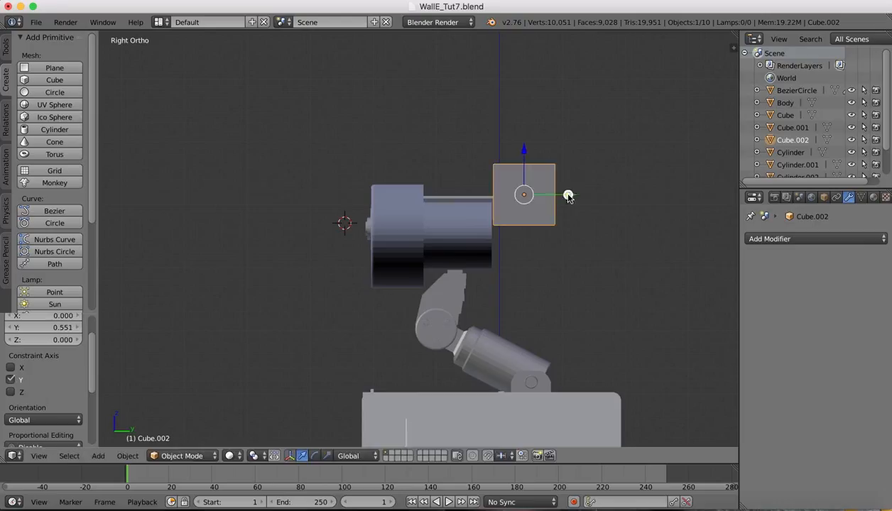
Scale the cube to 0.444 along Y, flatten it along Z, and fit it against the barrel's upper front edge.
{"action": "key", "text": "s"}
{"action": "key", "text": "y"}
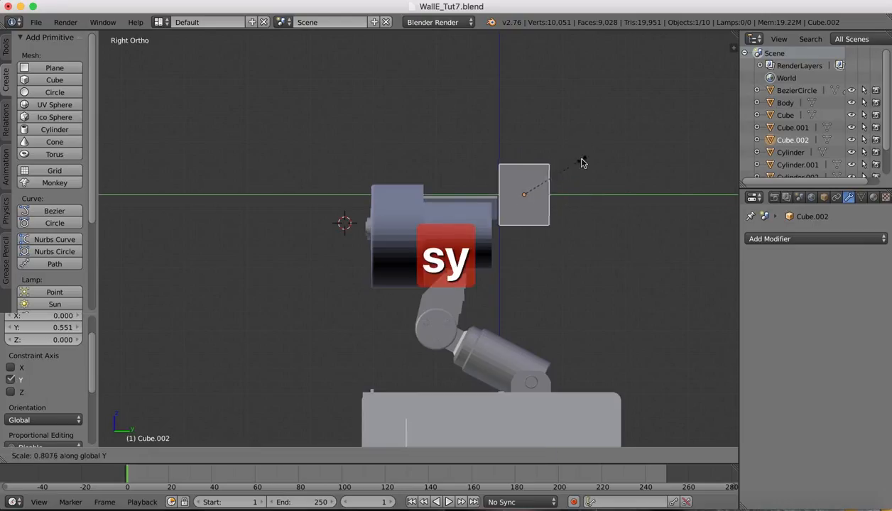
{"action": "left_click", "coordinate": [555, 177]}
{"action": "key", "text": "s"}
{"action": "key", "text": "z"}
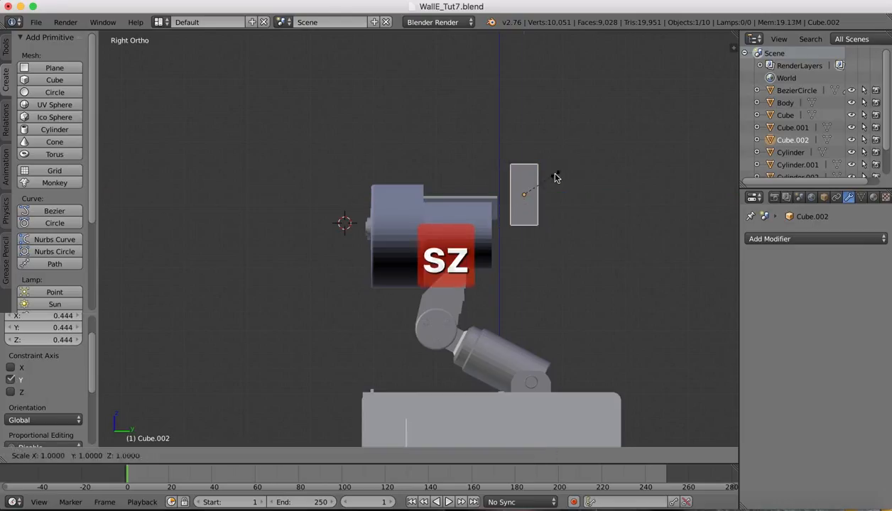
{"action": "left_click", "coordinate": [533, 204]}
{"action": "left_click_drag", "start_coordinate": [574, 197], "coordinate": [554, 196]}
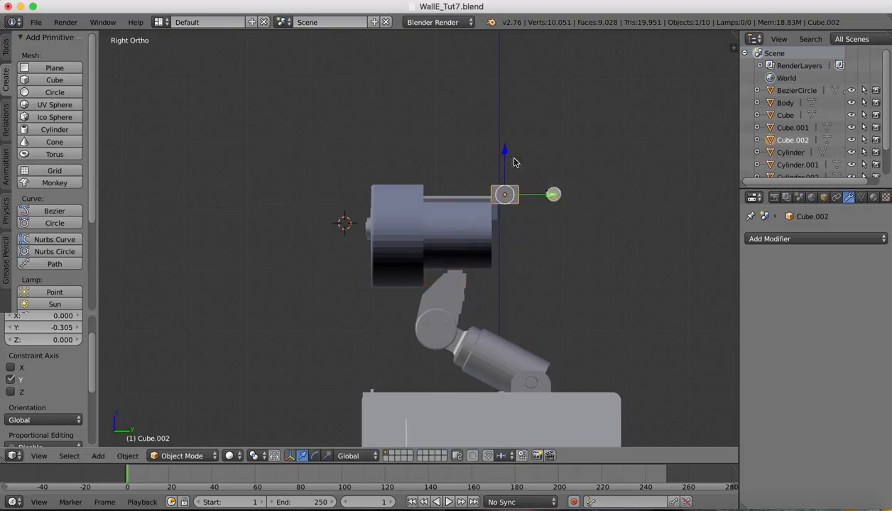
{"action": "left_click_drag", "start_coordinate": [504, 152], "coordinate": [504, 162]}
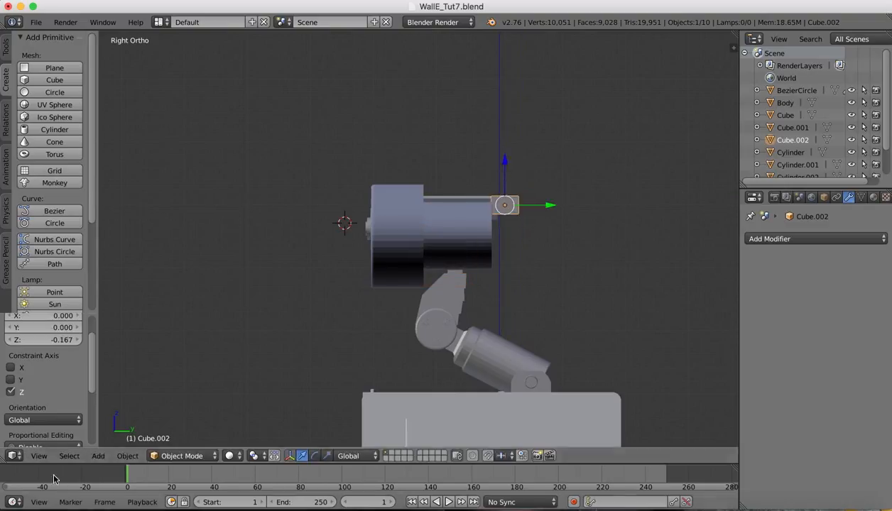
In the back view, move the block -0.561 along X and -0.177 along Z, and rotate it -28.622° about Y to match the plate's slope.
{"action": "left_click", "coordinate": [41, 456]}
{"action": "left_click", "coordinate": [47, 362]}
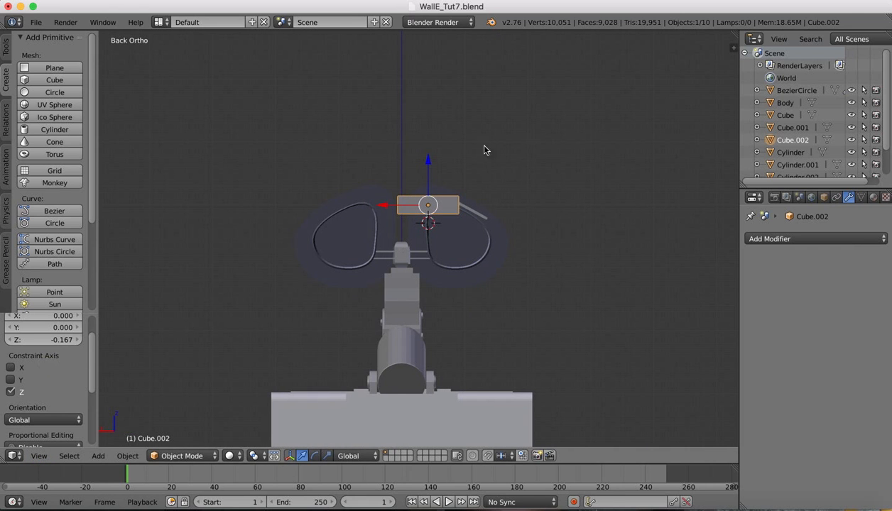
{"action": "left_click_drag", "start_coordinate": [384, 205], "coordinate": [419, 199]}
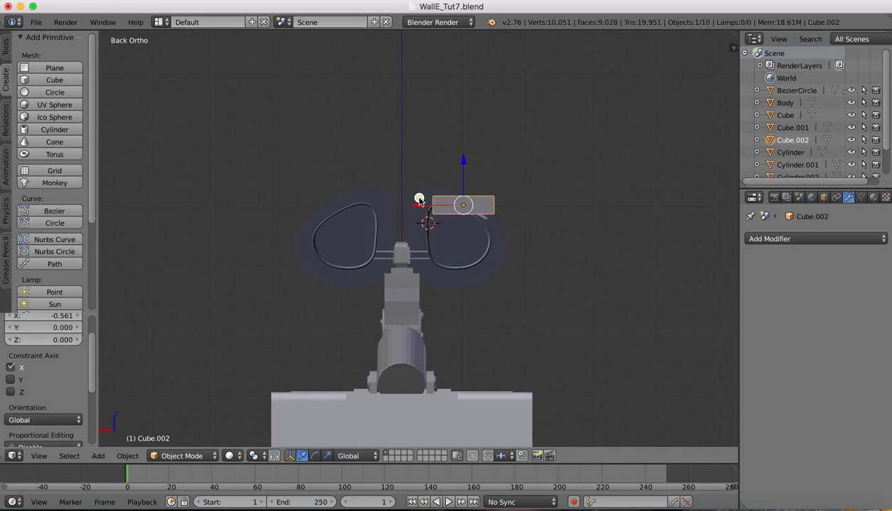
{"action": "left_click_drag", "start_coordinate": [462, 161], "coordinate": [461, 174]}
{"action": "key", "text": "r"}
{"action": "key", "text": "y"}
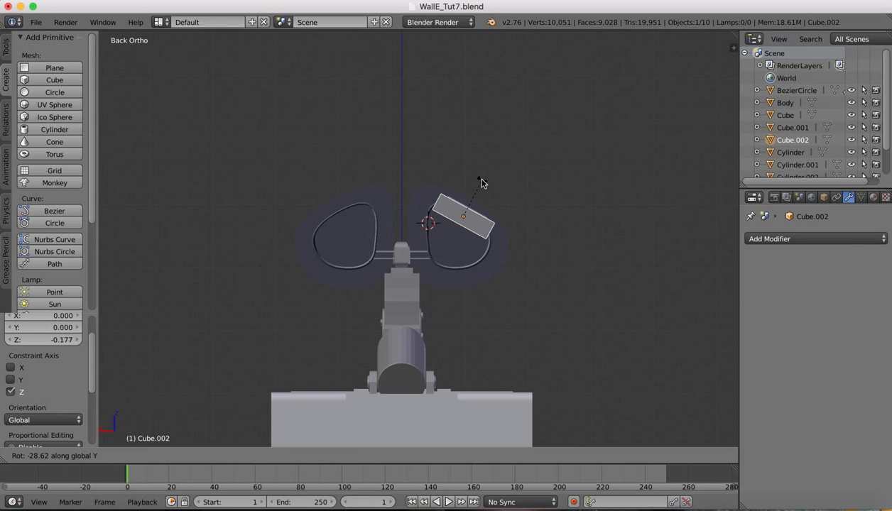
{"action": "left_click", "coordinate": [481, 179]}
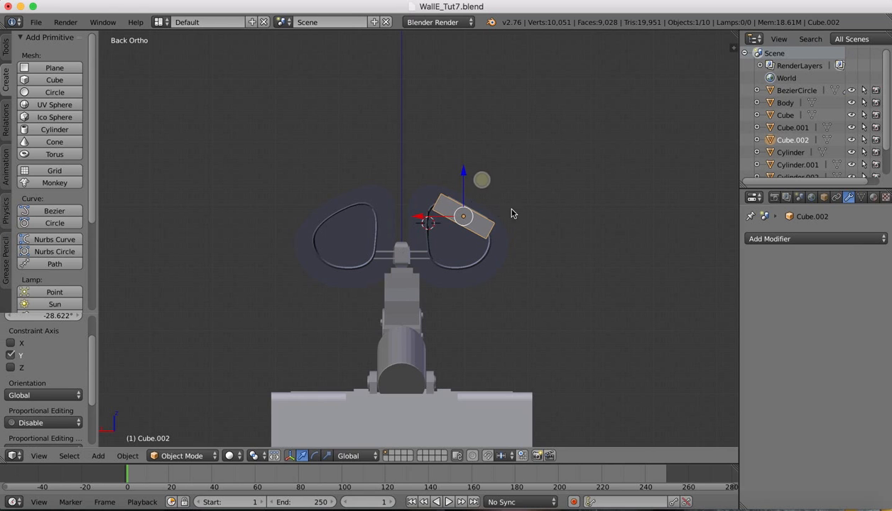
Thin the block to 0.443 along Y, and shift it -0.100 along Y and 0.008 along Z against the barrel's front.
{"action": "middle_click_drag", "start_coordinate": [495, 173], "coordinate": [495, 177]}
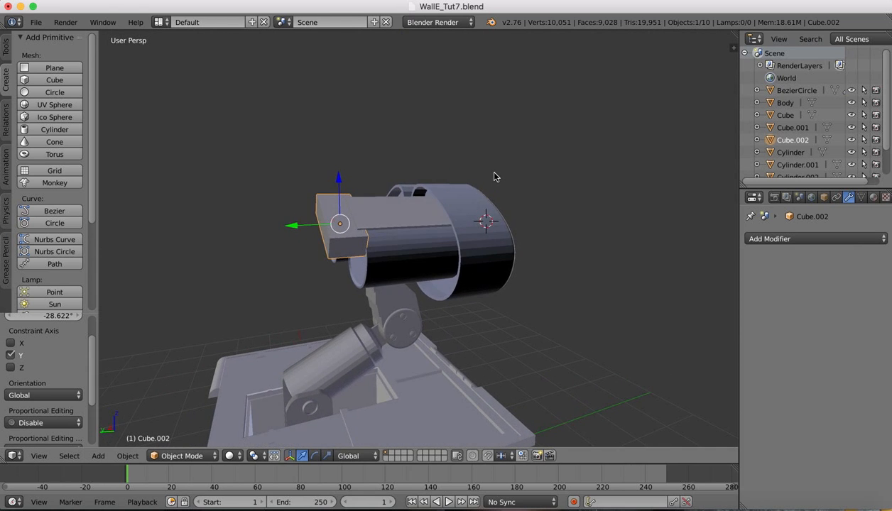
{"action": "left_click_drag", "start_coordinate": [291, 228], "coordinate": [291, 226]}
{"action": "key", "text": "s"}
{"action": "key", "text": "y"}
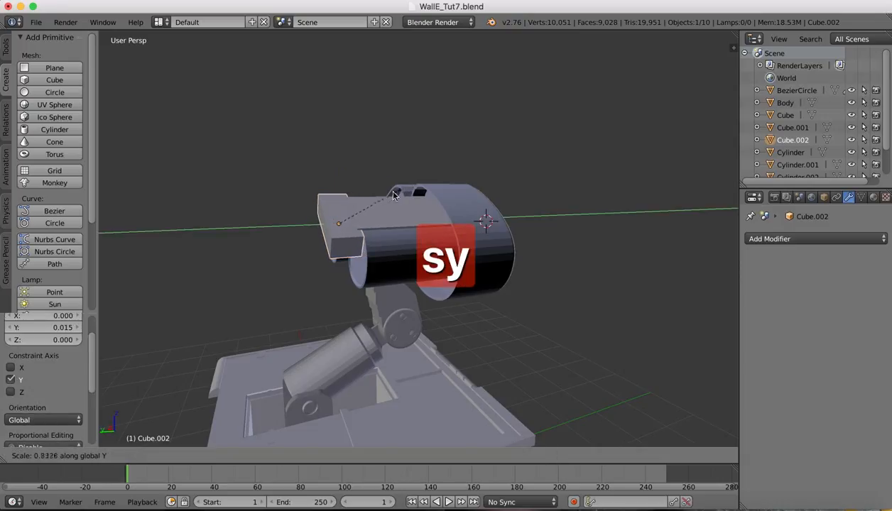
{"action": "left_click", "coordinate": [366, 205]}
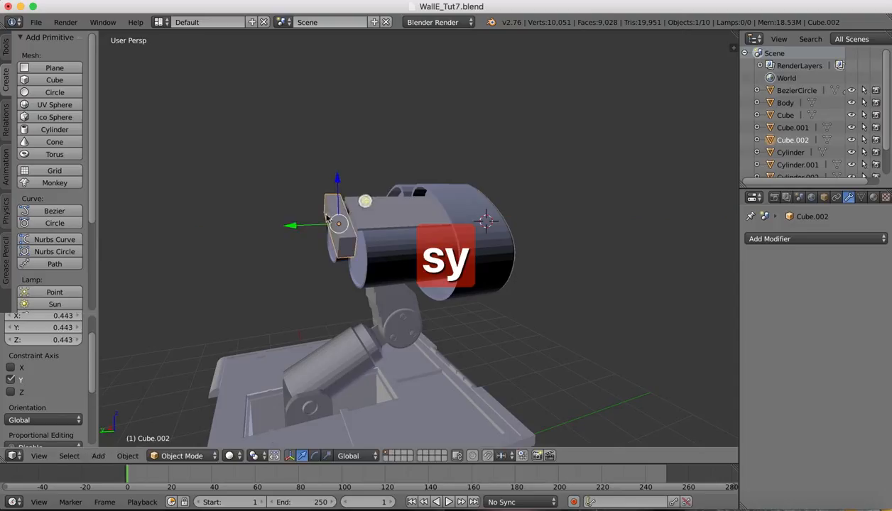
{"action": "left_click_drag", "start_coordinate": [294, 225], "coordinate": [298, 225]}
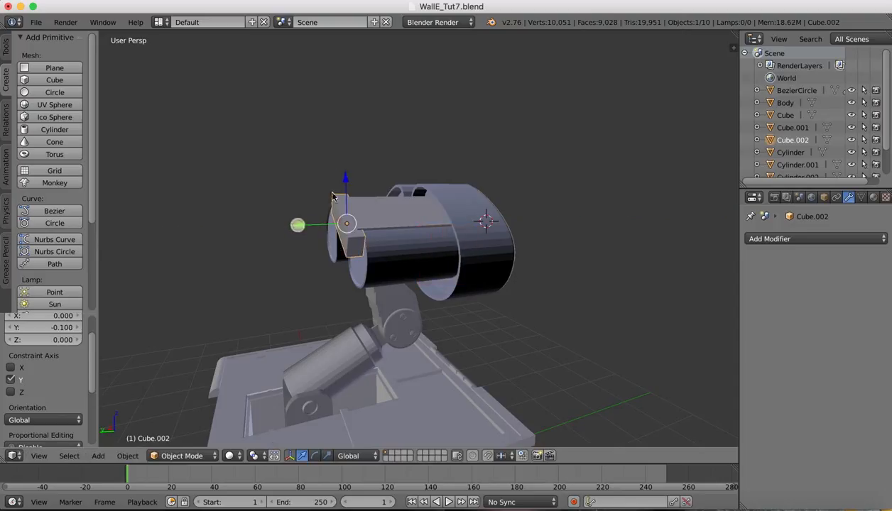
{"action": "left_click_drag", "start_coordinate": [345, 183], "coordinate": [345, 181]}
Scale the block to 0.806 along X, and check its shape against the walle basic.jpg reference in Preview.
{"action": "middle_click_drag", "start_coordinate": [479, 131], "coordinate": [478, 135]}
{"action": "key", "text": "s"}
{"action": "key", "text": "x"}
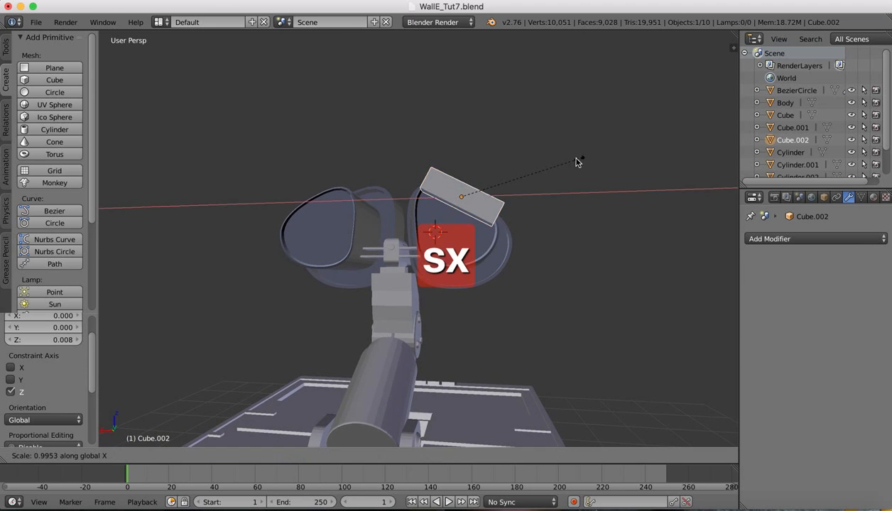
{"action": "left_click", "coordinate": [556, 162]}
{"action": "middle_click_drag", "start_coordinate": [555, 163], "coordinate": [555, 164]}
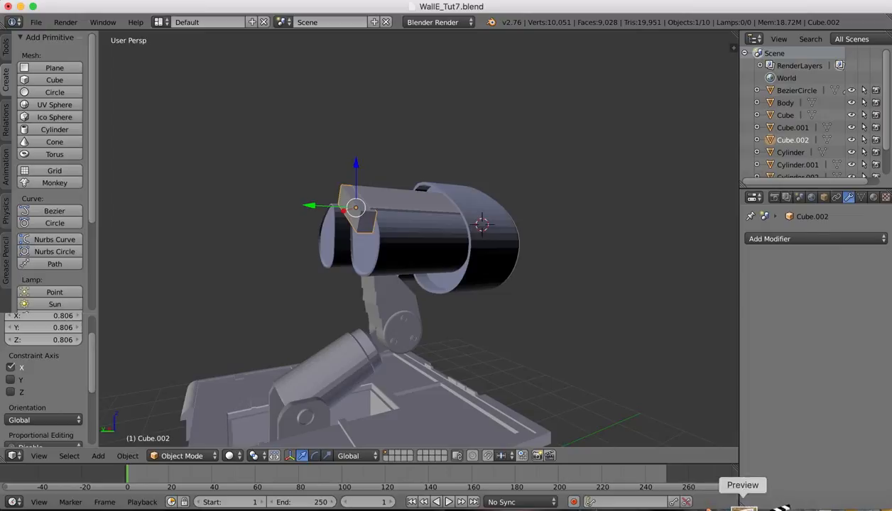
{"action": "left_click", "coordinate": [747, 504]}
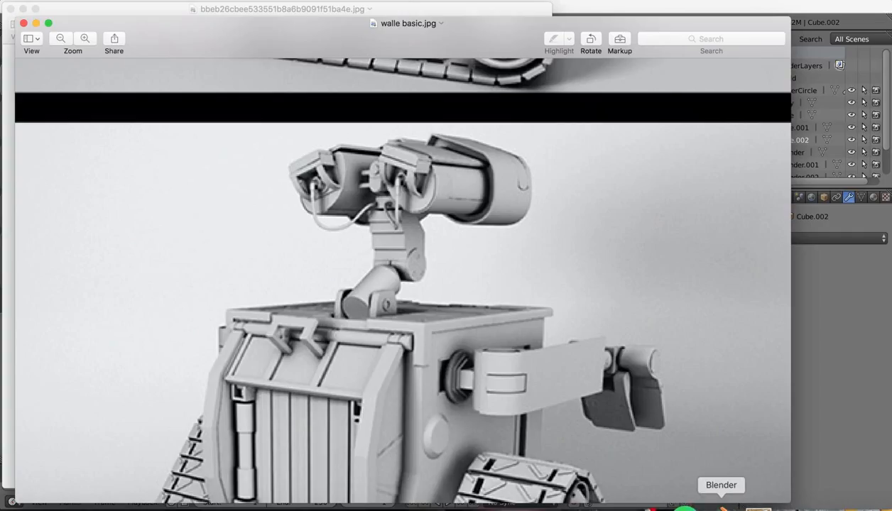
{"action": "left_click", "coordinate": [721, 506]}
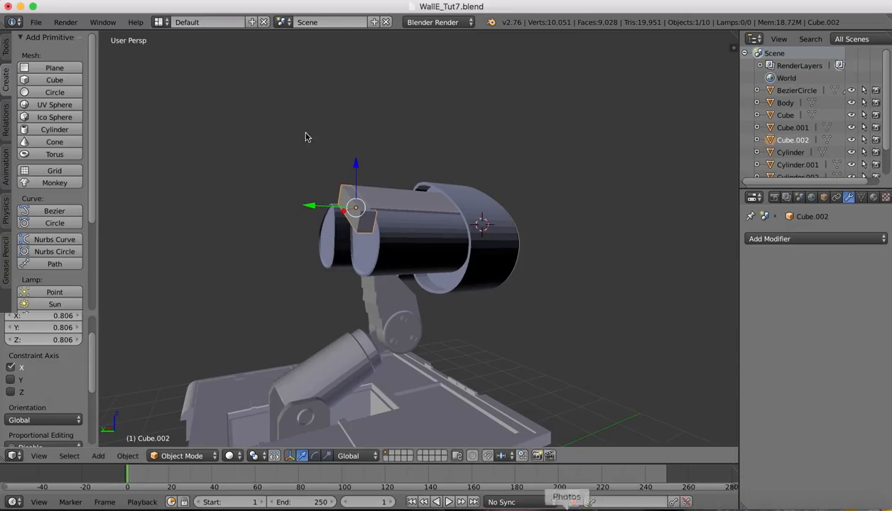
In Edit Mode, bevel the block's two long top edges by 0.598 with 8 segments.
{"action": "left_click", "coordinate": [176, 460]}
{"action": "left_click", "coordinate": [174, 420]}
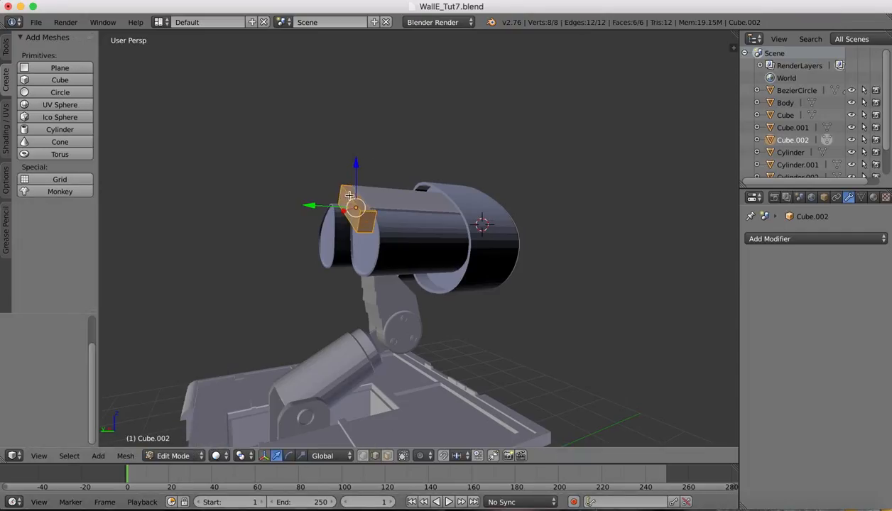
{"action": "right_click", "coordinate": [350, 195]}
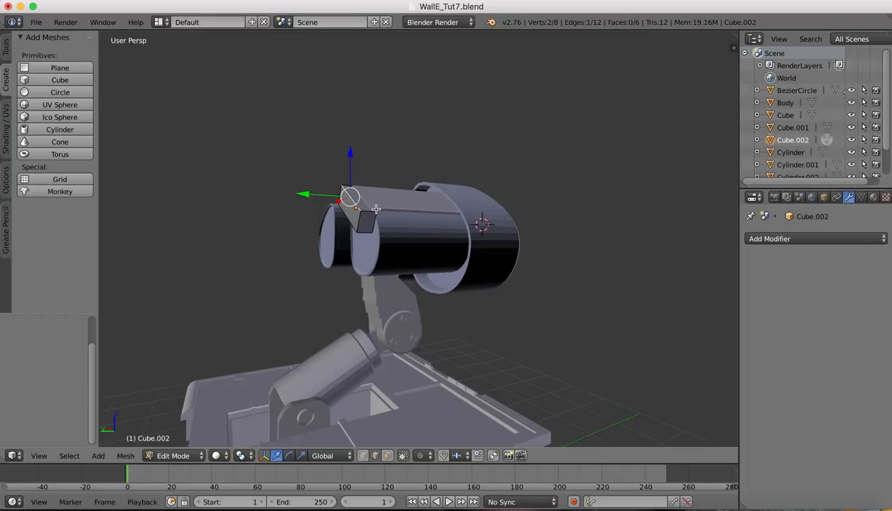
{"action": "right_click", "coordinate": [368, 203]}
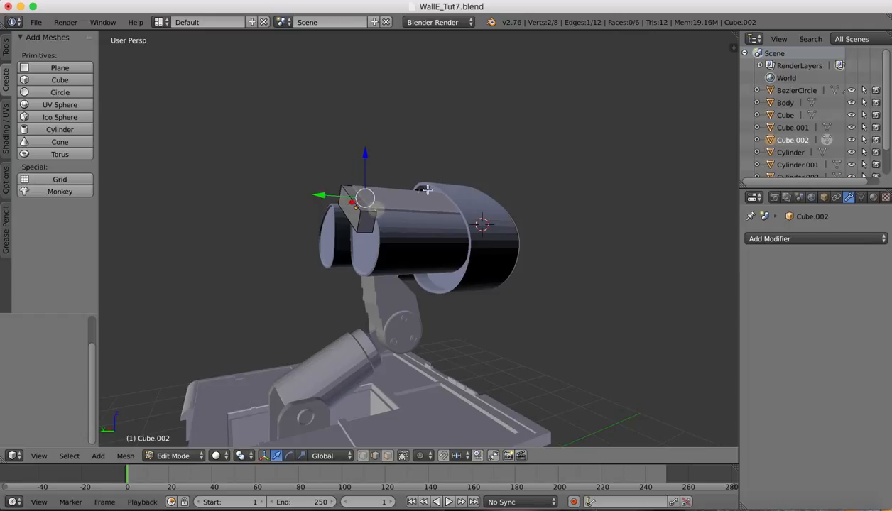
{"action": "right_click", "coordinate": [348, 193], "text": "shift"}
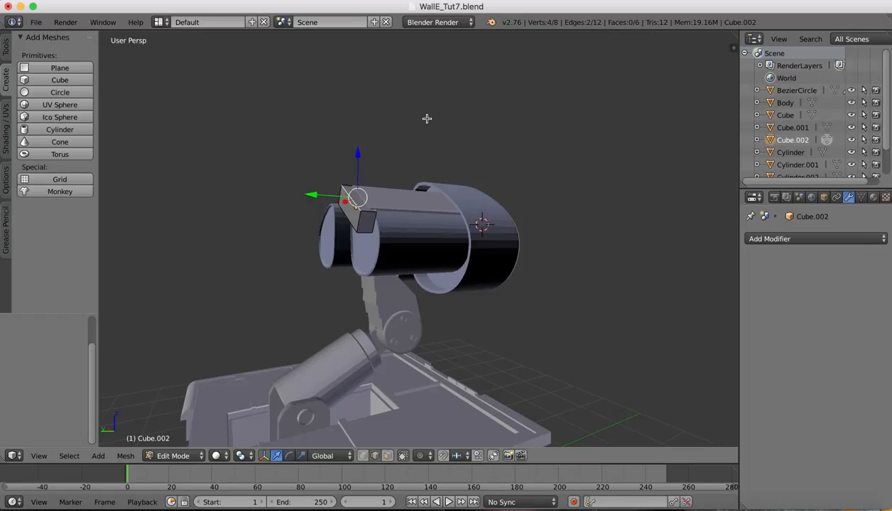
{"action": "key", "text": "ctrl+b"}
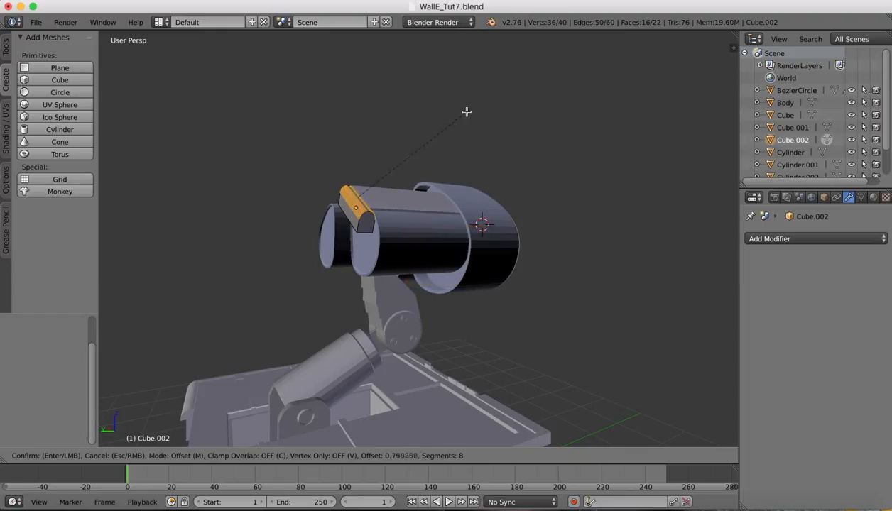
{"action": "left_click", "coordinate": [458, 114]}
{"action": "middle_click_drag", "start_coordinate": [486, 122], "coordinate": [500, 135]}
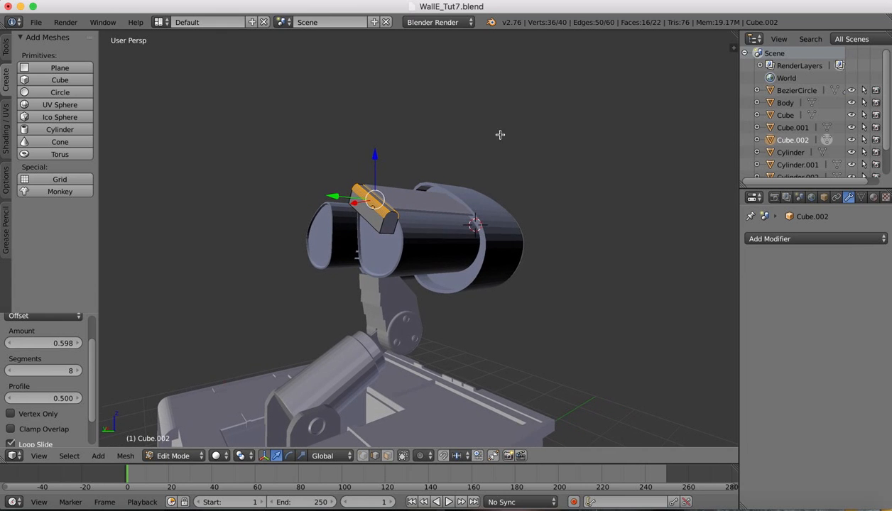
Bevel the block's long lower front edge by 0.081 with 8 segments.
{"action": "scroll", "coordinate": [404, 147], "scroll_direction": "up", "scroll_amount": 2}
{"action": "scroll", "coordinate": [404, 145], "scroll_direction": "up", "scroll_amount": 2, "text": "shift"}
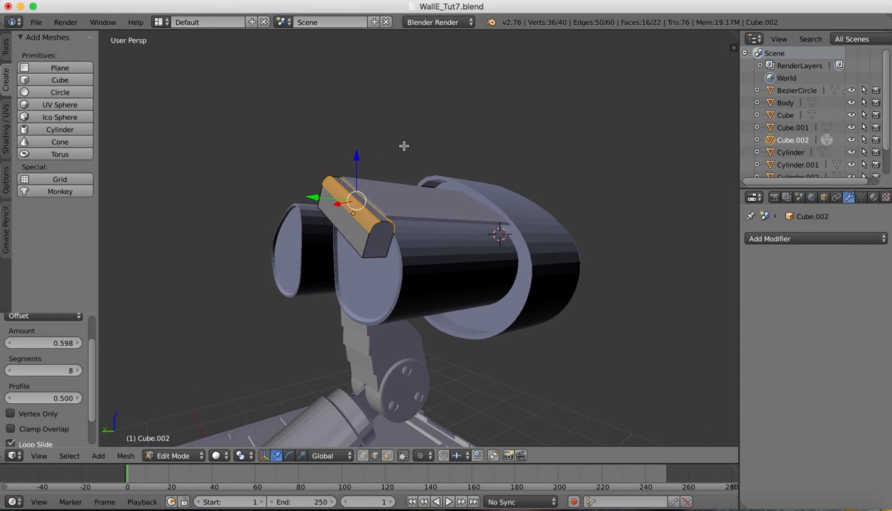
{"action": "right_click", "coordinate": [346, 239]}
{"action": "middle_click_drag", "start_coordinate": [346, 239], "coordinate": [539, 128]}
{"action": "key", "text": "ctrl+b"}
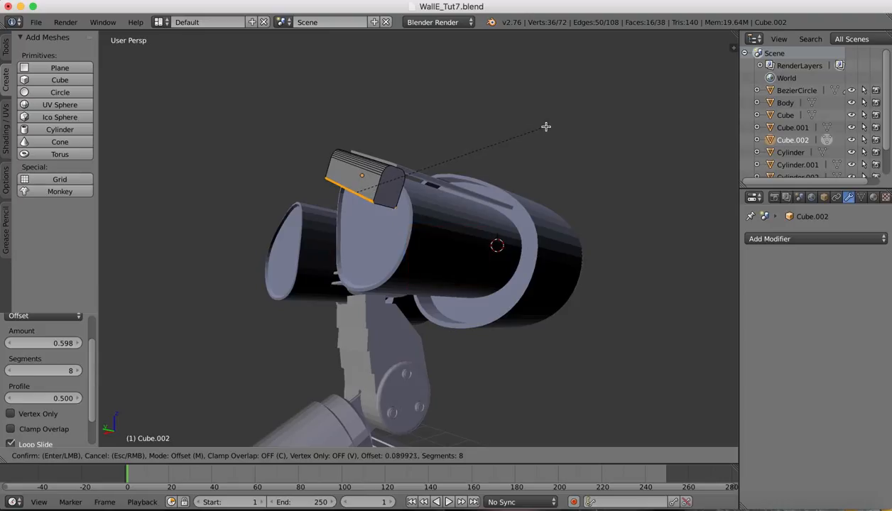
{"action": "left_click", "coordinate": [546, 127]}
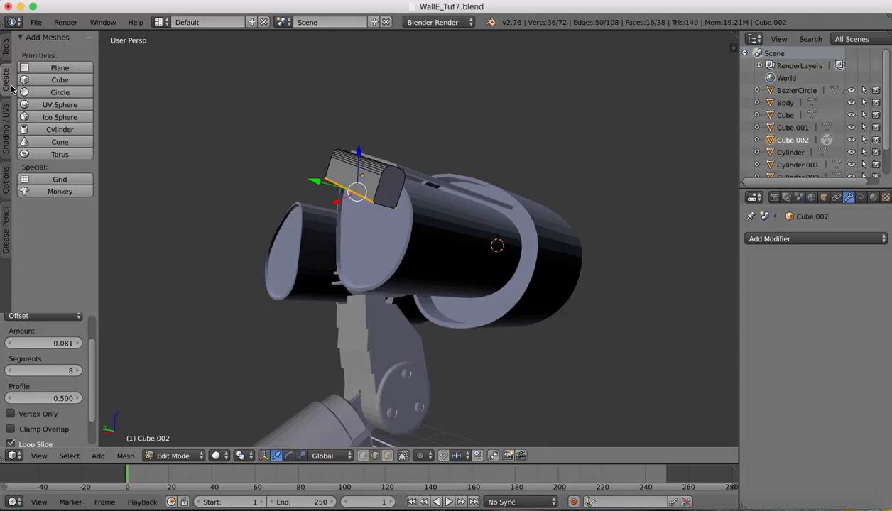
Add two lengthwise loop cuts low on the block's front face, slid by factors of -0.573 and -0.832.
{"action": "left_click", "coordinate": [5, 49]}
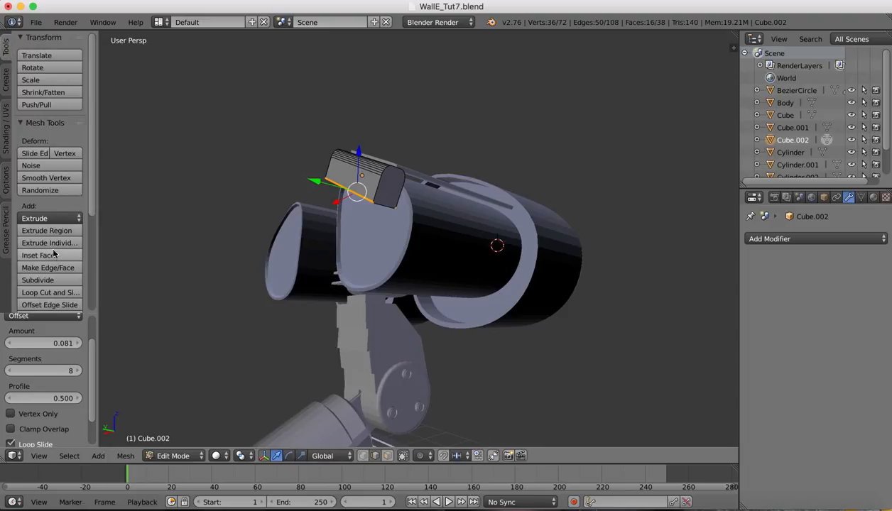
{"action": "left_click", "coordinate": [44, 293]}
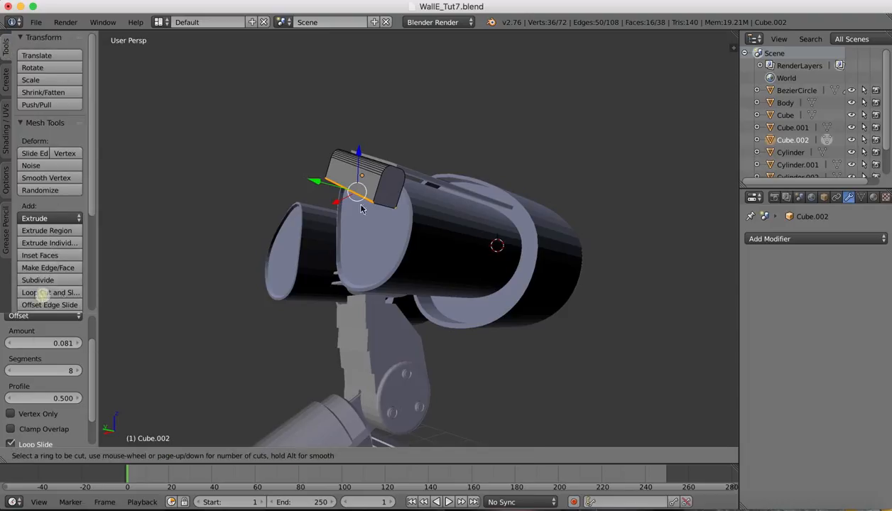
{"action": "left_click", "coordinate": [377, 193]}
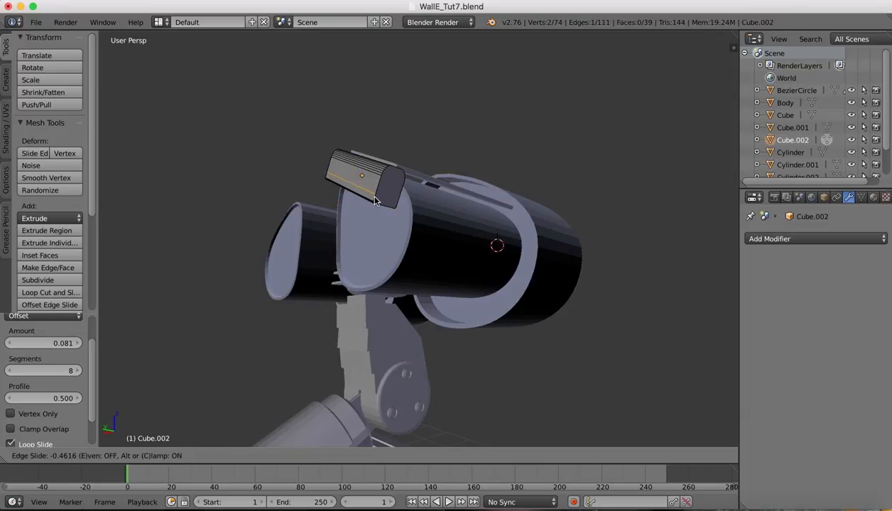
{"action": "left_click", "coordinate": [375, 202]}
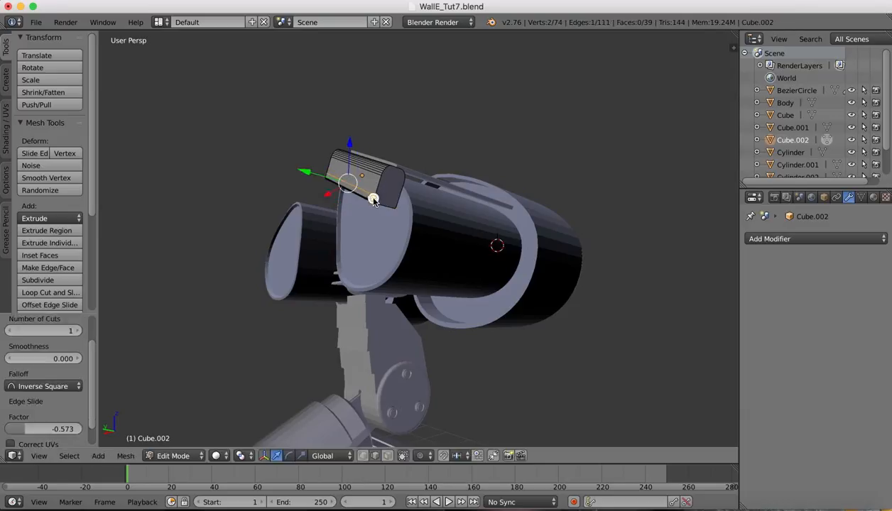
{"action": "left_click", "coordinate": [44, 292]}
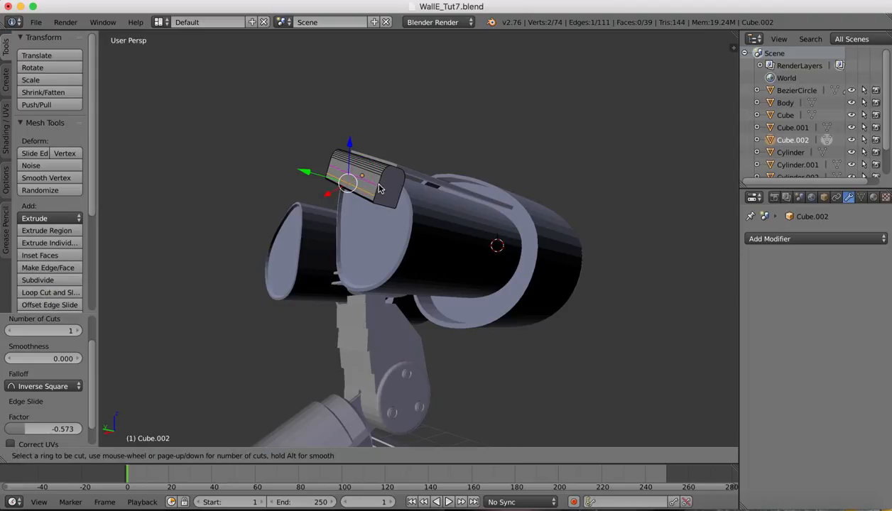
{"action": "left_click", "coordinate": [379, 188]}
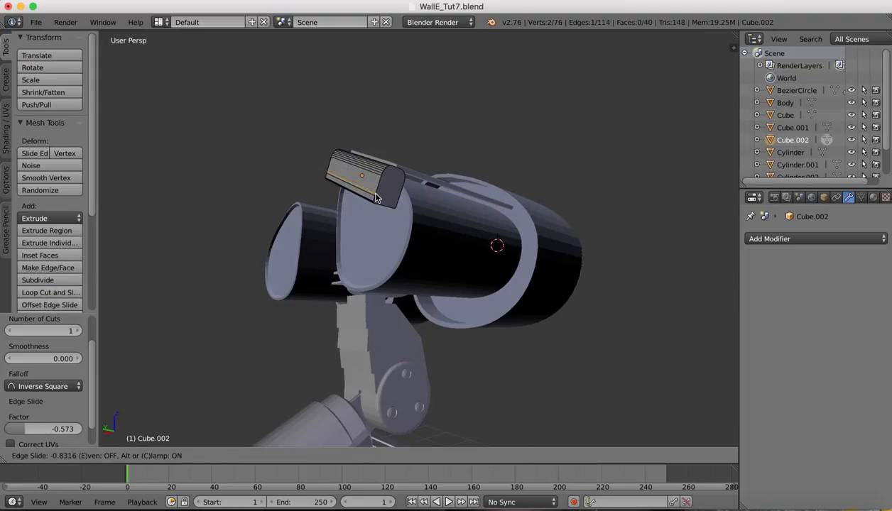
{"action": "left_click", "coordinate": [376, 198]}
{"action": "scroll", "coordinate": [343, 164], "scroll_direction": "up", "scroll_amount": 3}
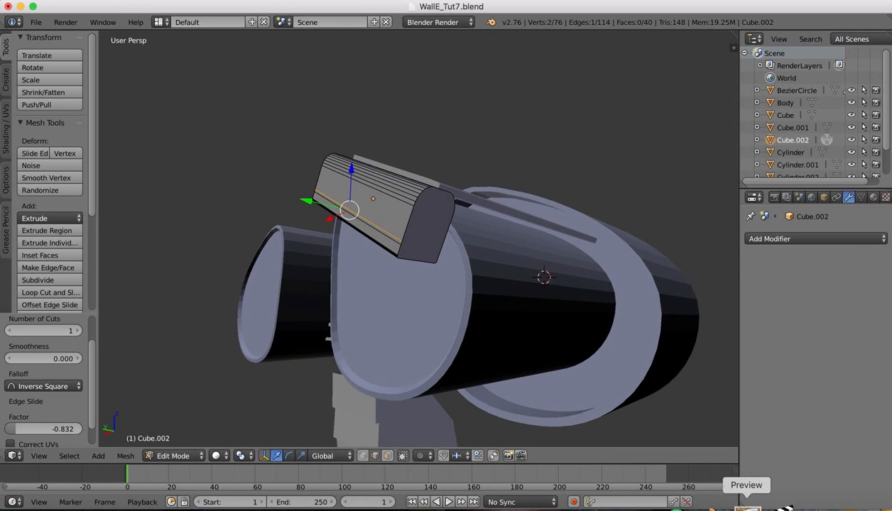
Check the walle basic.jpg reference in Preview, and extrude the narrow face between the two cuts inward by about 0.009 in Blender.
{"action": "left_click", "coordinate": [747, 508]}
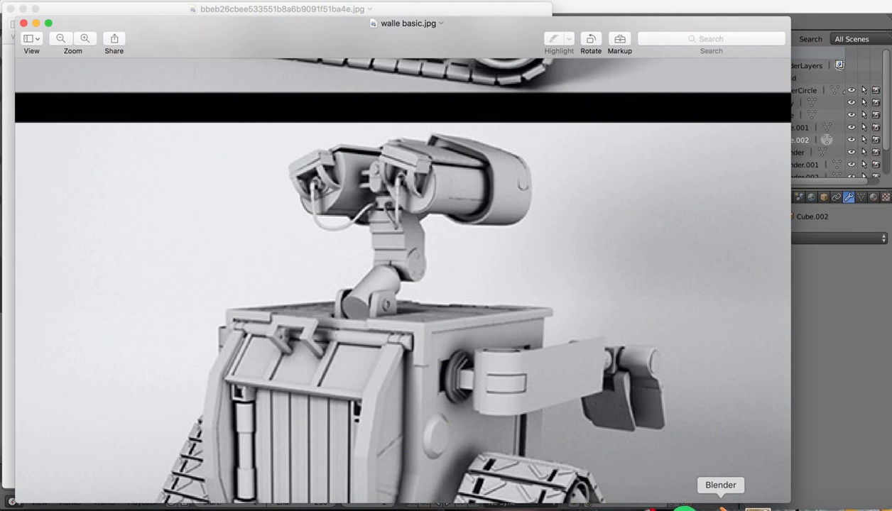
{"action": "left_click", "coordinate": [720, 507]}
{"action": "left_click", "coordinate": [387, 455]}
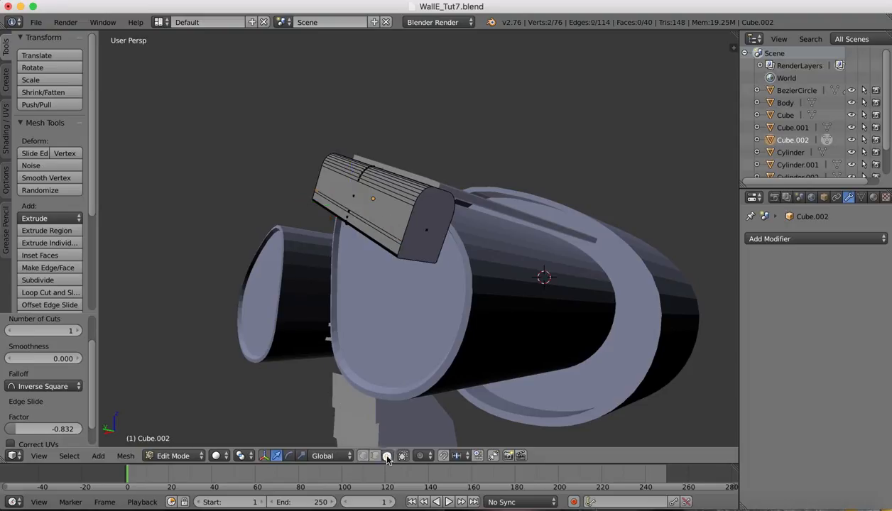
{"action": "right_click", "coordinate": [362, 221]}
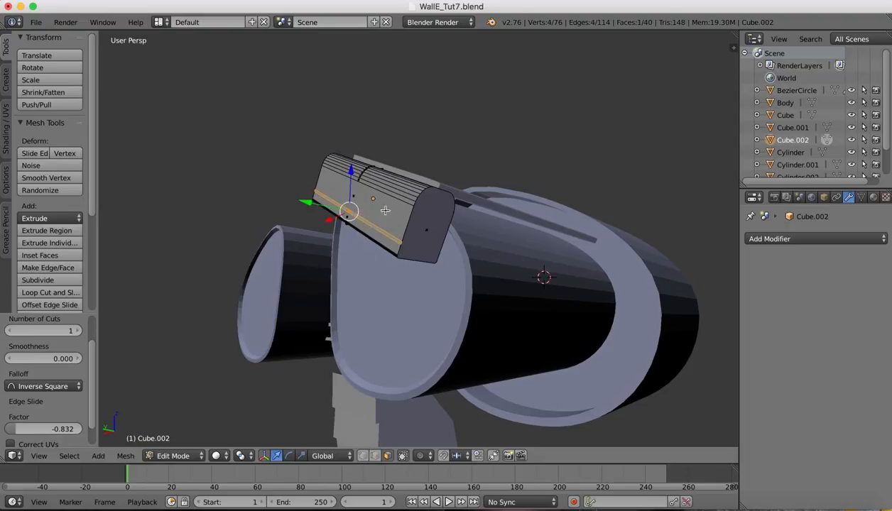
{"action": "key", "text": "e"}
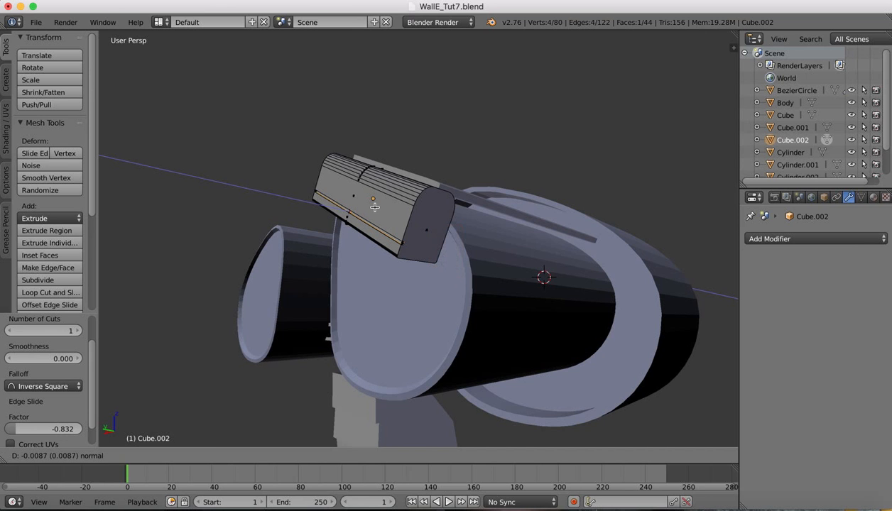
{"action": "left_click", "coordinate": [374, 207]}
Delete the small faces closing the groove at both ends of the block.
{"action": "scroll", "coordinate": [439, 251], "scroll_direction": "up", "scroll_amount": 6}
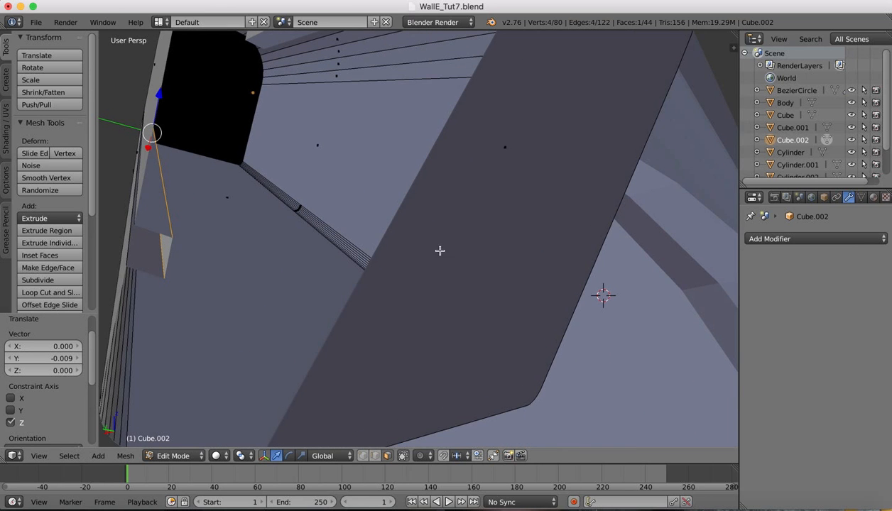
{"action": "scroll", "coordinate": [407, 351], "scroll_direction": "down", "scroll_amount": 5}
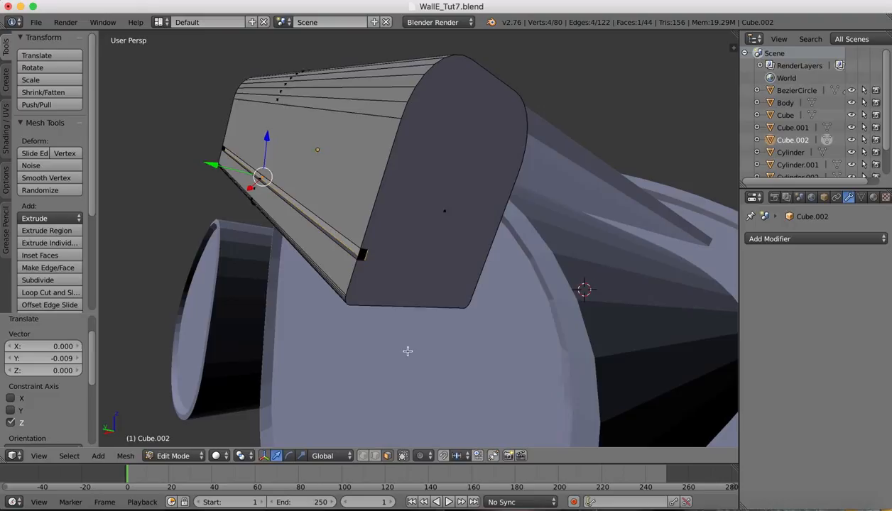
{"action": "right_click", "coordinate": [360, 254], "text": "shift"}
{"action": "key", "text": "x"}
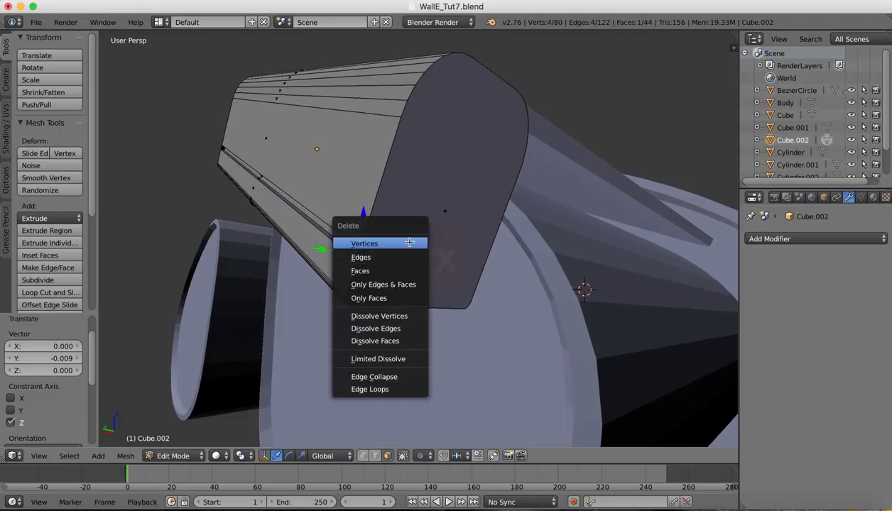
{"action": "left_click", "coordinate": [380, 267]}
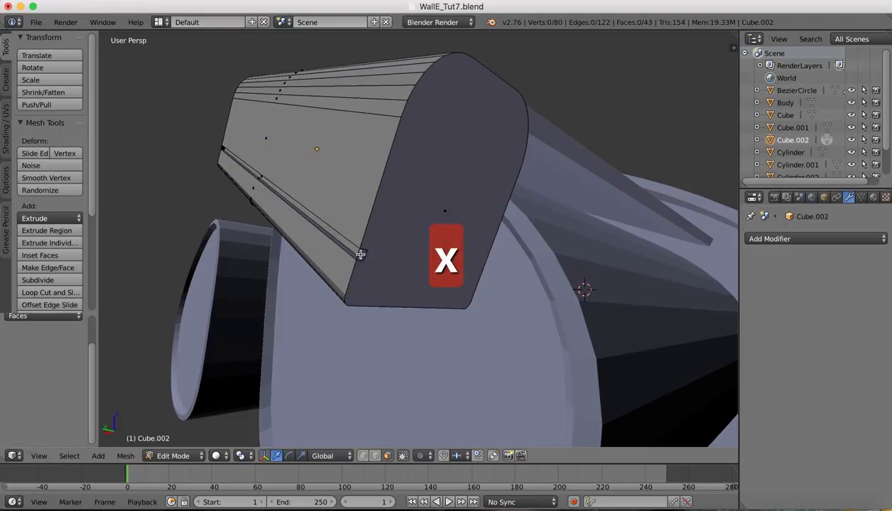
{"action": "right_click", "coordinate": [358, 253], "text": "alt"}
{"action": "scroll", "coordinate": [385, 253], "scroll_direction": "left", "scroll_amount": 5}
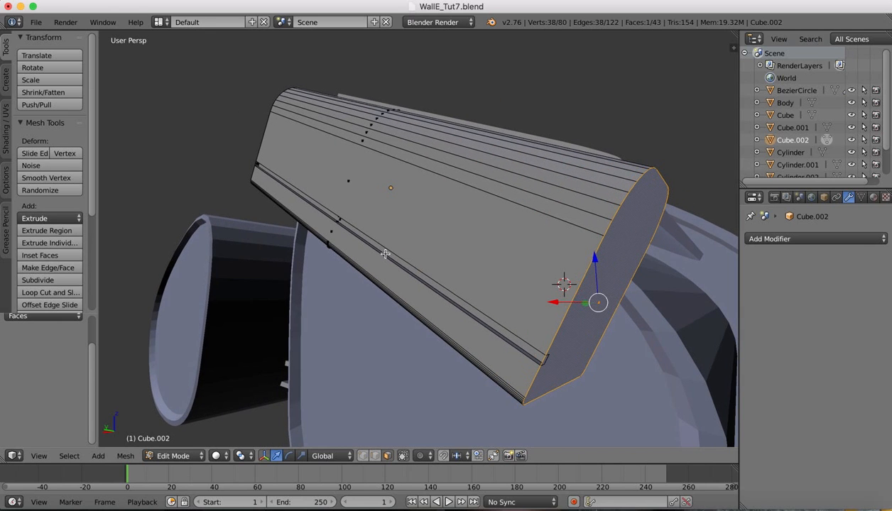
{"action": "right_click", "coordinate": [258, 167], "text": "alt"}
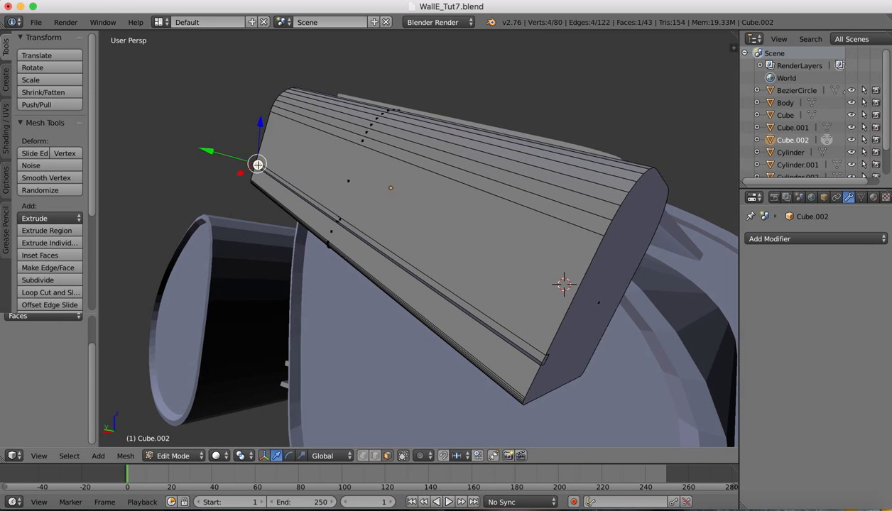
{"action": "key", "text": "x"}
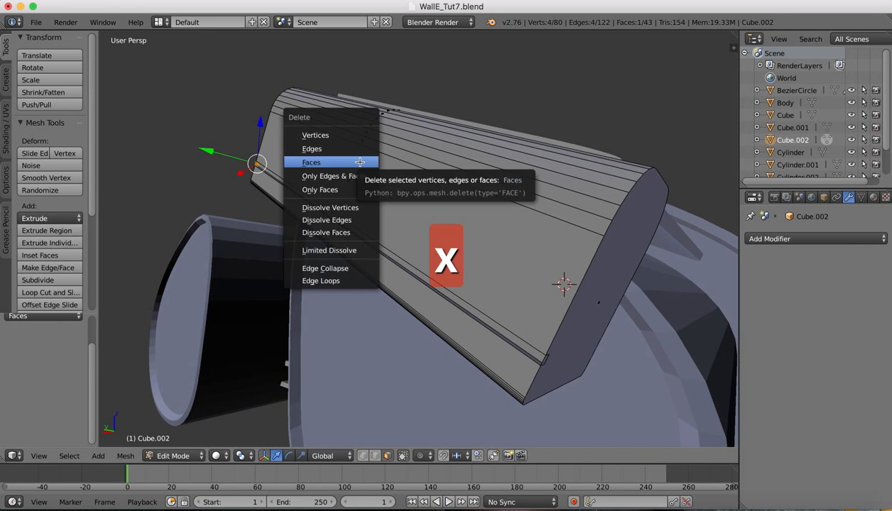
{"action": "left_click", "coordinate": [320, 162]}
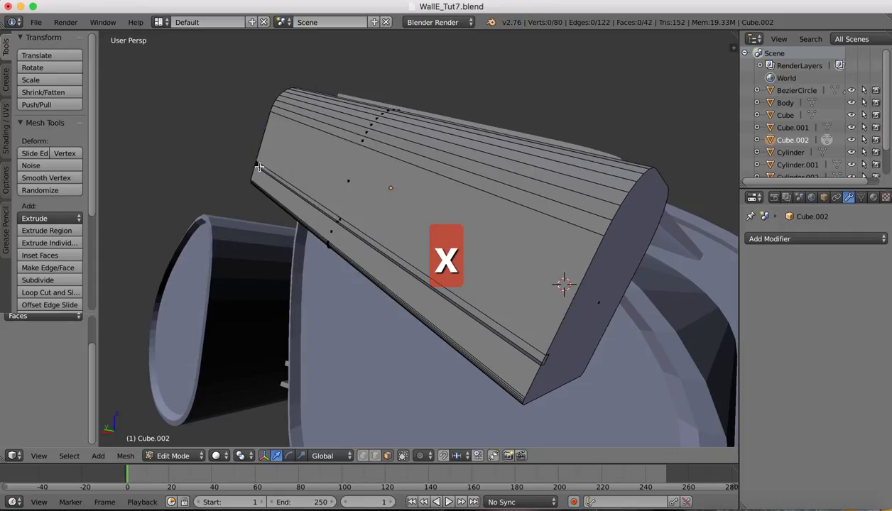
Delete the large end face on the block's outer side, where the groove runs out.
{"action": "scroll", "coordinate": [572, 326], "scroll_direction": "right", "scroll_amount": 5}
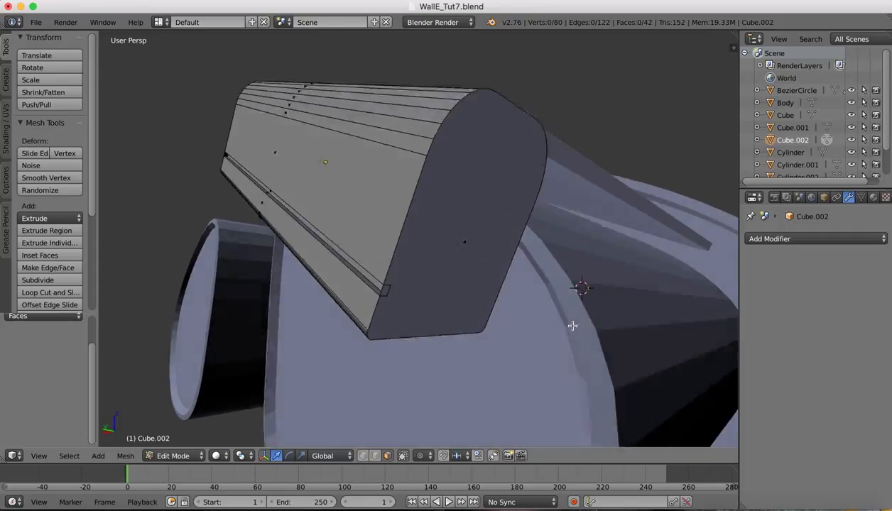
{"action": "right_click", "coordinate": [372, 221]}
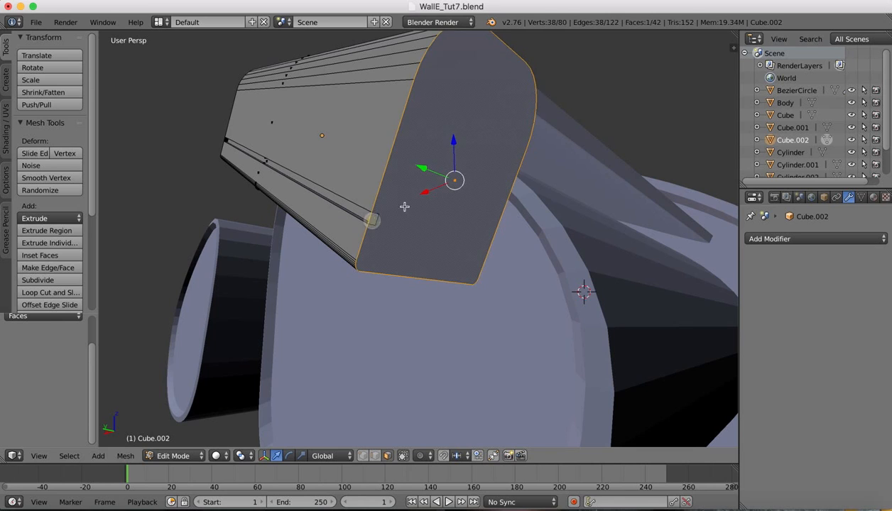
{"action": "scroll", "coordinate": [383, 213], "scroll_direction": "left", "scroll_amount": 5}
{"action": "scroll", "coordinate": [506, 199], "scroll_direction": "left", "scroll_amount": 10}
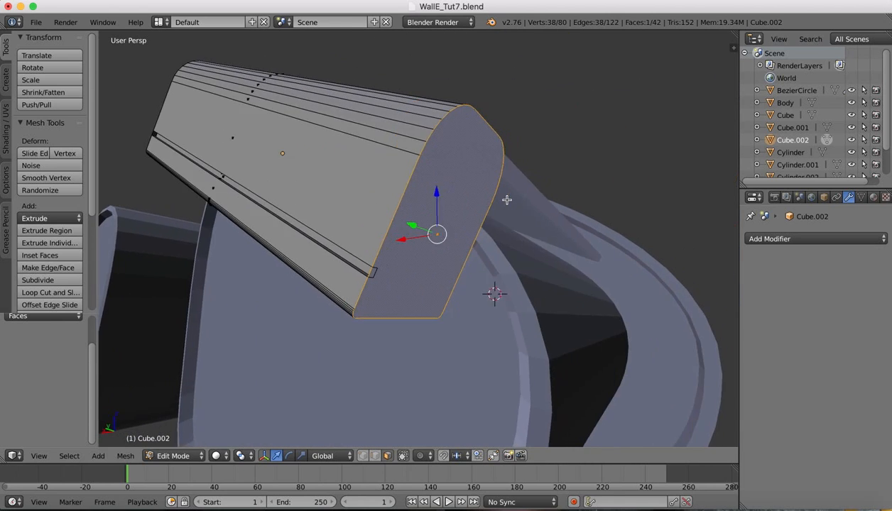
{"action": "scroll", "coordinate": [506, 199], "scroll_direction": "left", "scroll_amount": 5}
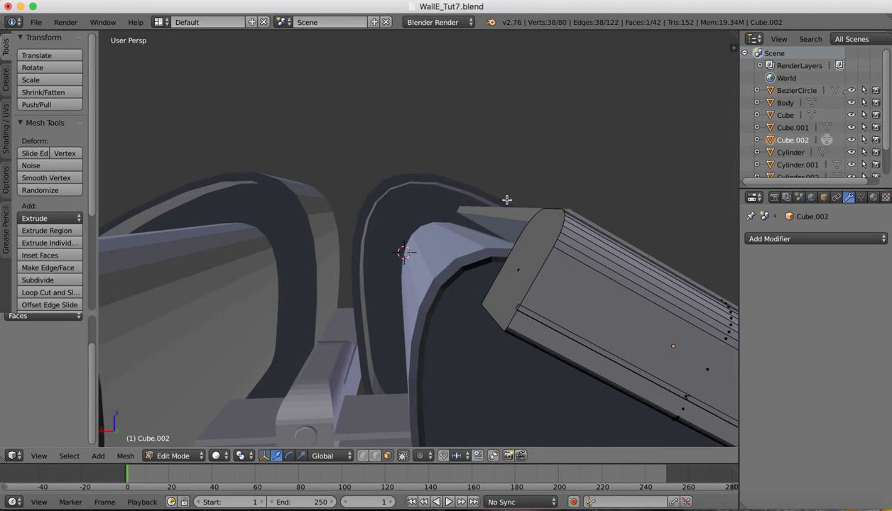
{"action": "scroll", "coordinate": [587, 292], "scroll_direction": "left", "scroll_amount": 8}
{"action": "scroll", "coordinate": [598, 296], "scroll_direction": "down", "scroll_amount": 8}
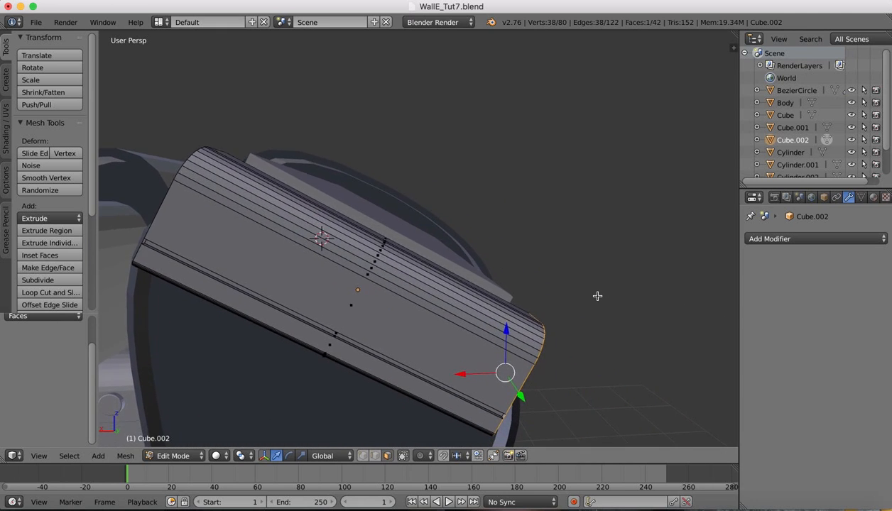
{"action": "scroll", "coordinate": [496, 183], "scroll_direction": "up", "scroll_amount": 5}
{"action": "scroll", "coordinate": [496, 183], "scroll_direction": "right", "scroll_amount": 6}
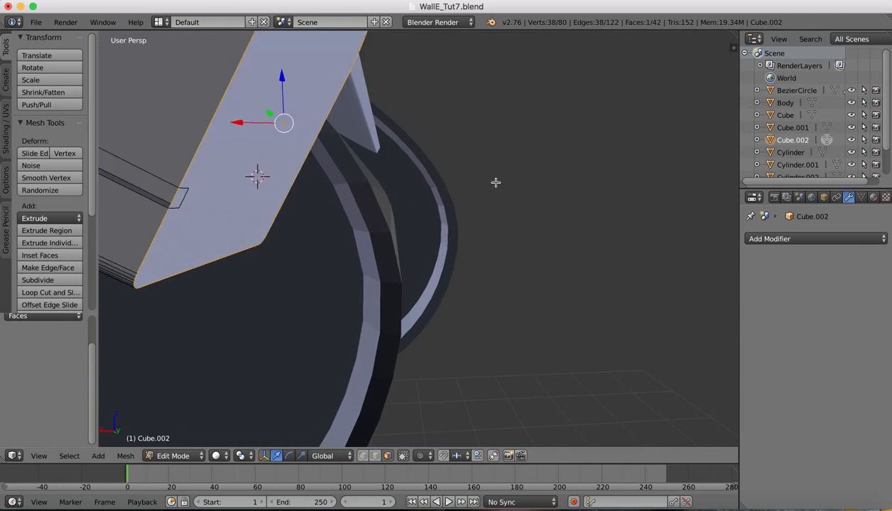
{"action": "scroll", "coordinate": [496, 183], "scroll_direction": "left", "scroll_amount": 6}
{"action": "scroll", "coordinate": [496, 182], "scroll_direction": "left", "scroll_amount": 3}
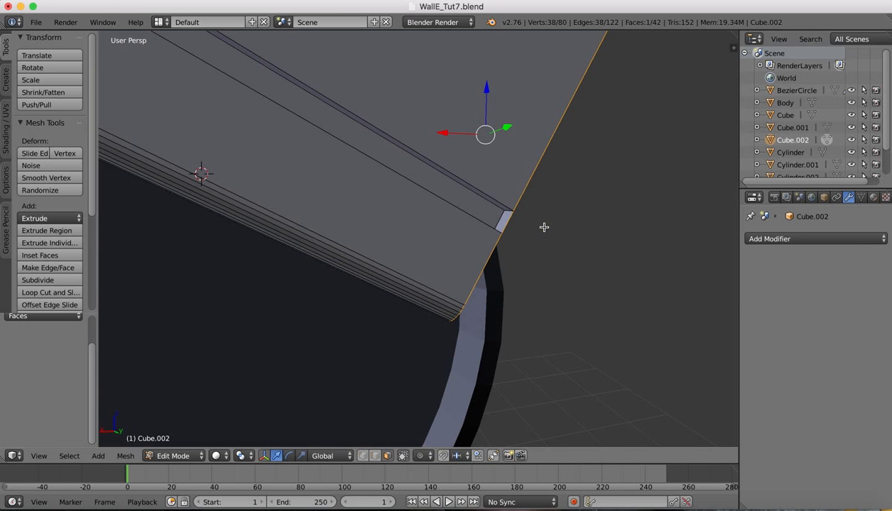
{"action": "scroll", "coordinate": [544, 228], "scroll_direction": "right", "scroll_amount": 6}
{"action": "scroll", "coordinate": [544, 228], "scroll_direction": "left", "scroll_amount": 6}
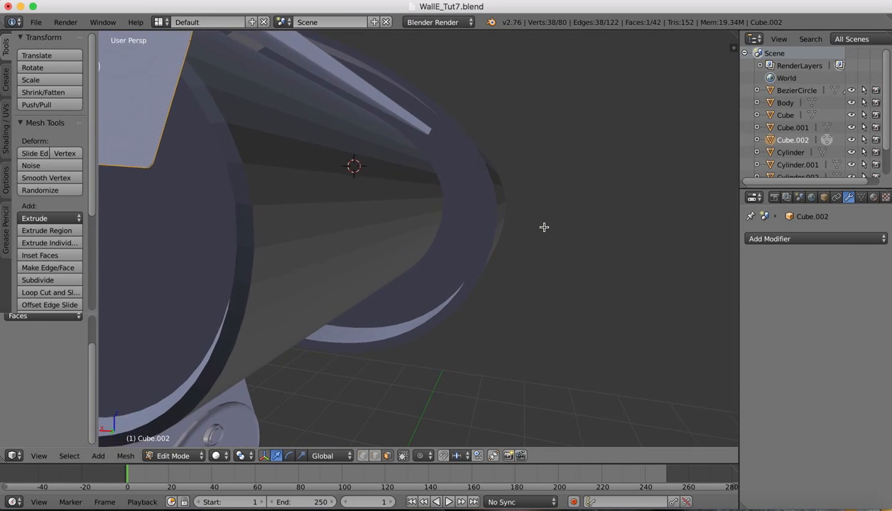
{"action": "scroll", "coordinate": [544, 227], "scroll_direction": "down", "scroll_amount": 2}
{"action": "scroll", "coordinate": [544, 227], "scroll_direction": "up", "scroll_amount": 5}
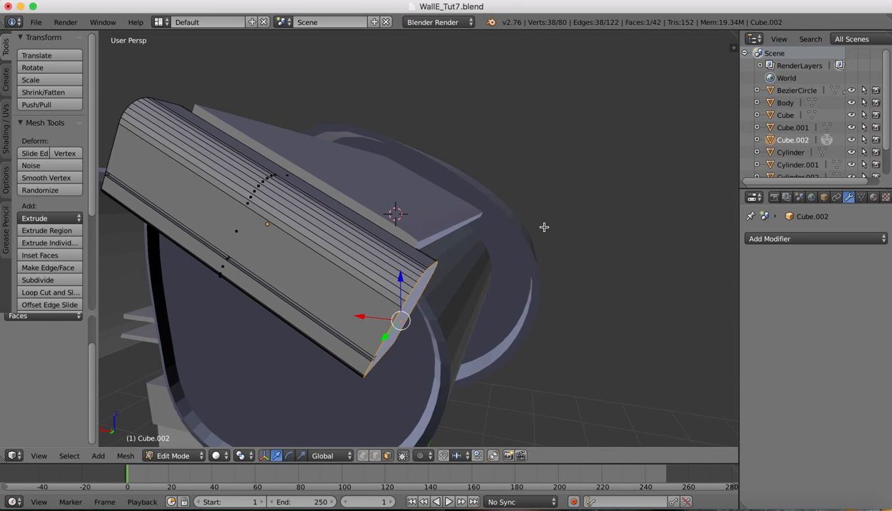
{"action": "scroll", "coordinate": [544, 227], "scroll_direction": "right", "scroll_amount": 5}
{"action": "scroll", "coordinate": [544, 227], "scroll_direction": "down", "scroll_amount": 5}
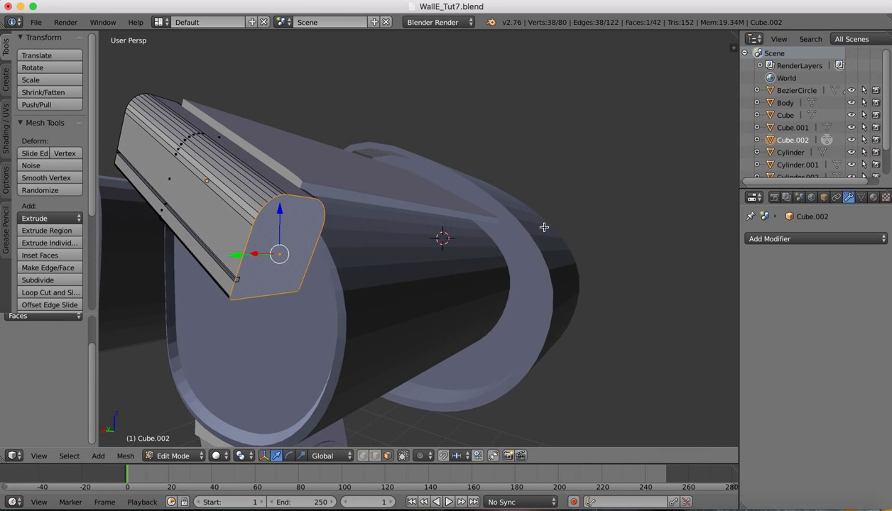
{"action": "key", "text": "x"}
{"action": "left_click", "coordinate": [526, 227]}
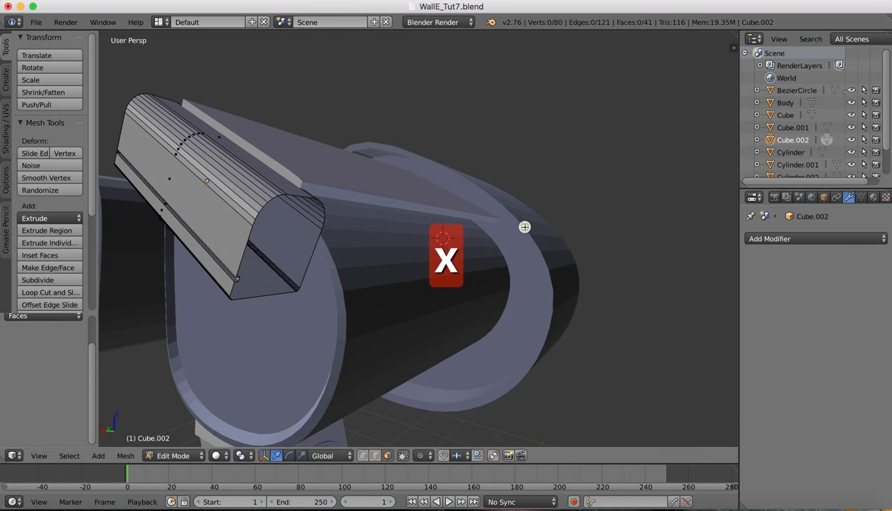
Select the edge loop around the block's open outer end and fill it with a single new face.
{"action": "scroll", "coordinate": [255, 252], "scroll_direction": "left", "scroll_amount": 3}
{"action": "scroll", "coordinate": [255, 253], "scroll_direction": "right", "scroll_amount": 6}
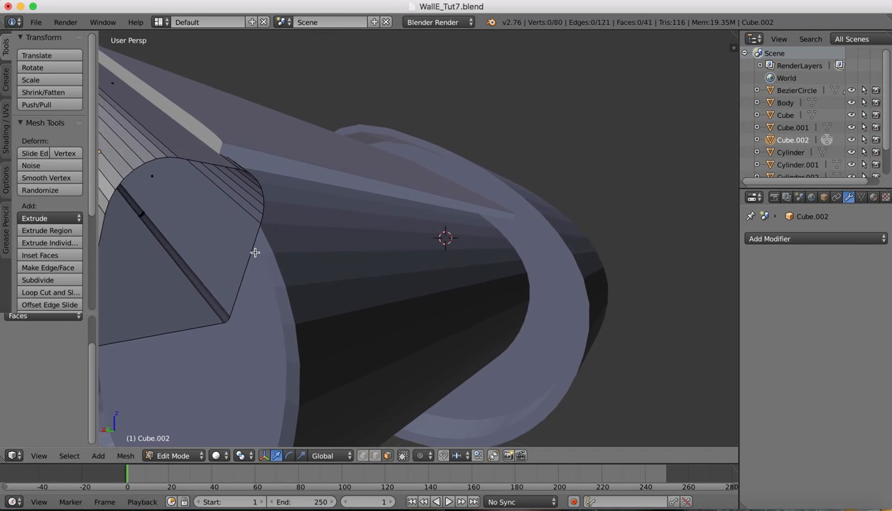
{"action": "scroll", "coordinate": [255, 253], "scroll_direction": "right", "scroll_amount": 1}
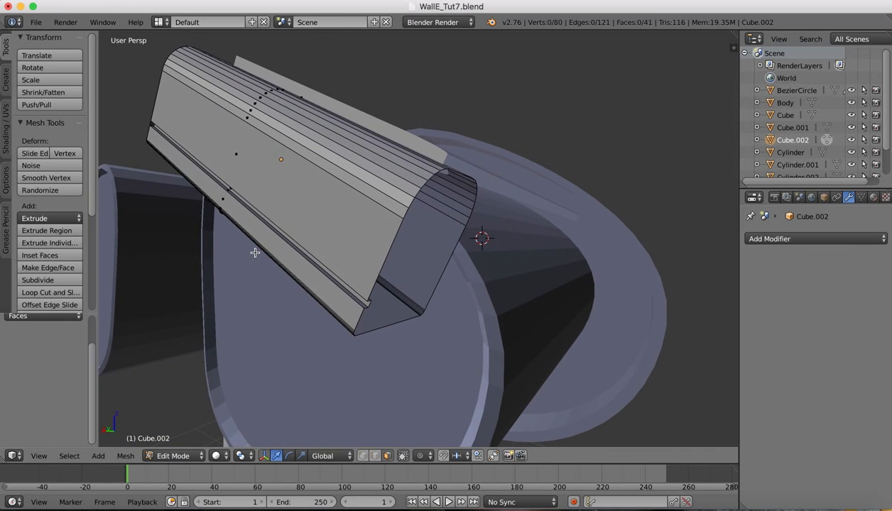
{"action": "left_click", "coordinate": [364, 456]}
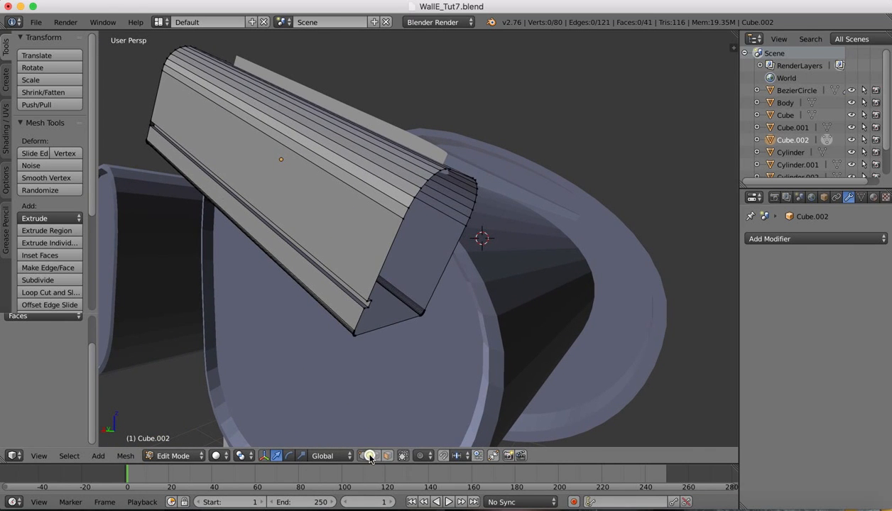
{"action": "right_click", "coordinate": [394, 239]}
{"action": "right_click", "coordinate": [380, 280]}
{"action": "right_click", "coordinate": [395, 233]}
{"action": "middle_click_drag", "start_coordinate": [396, 232], "coordinate": [443, 220]}
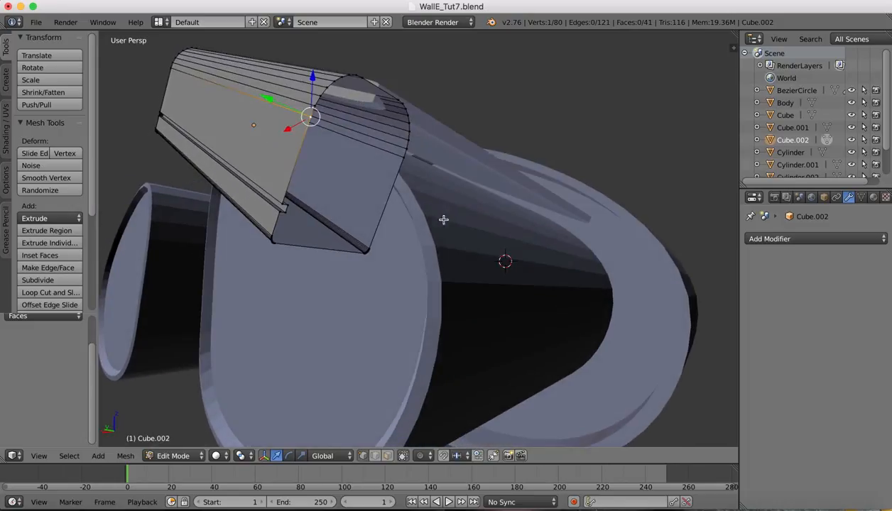
{"action": "left_click", "coordinate": [375, 455]}
{"action": "right_click", "coordinate": [297, 145]}
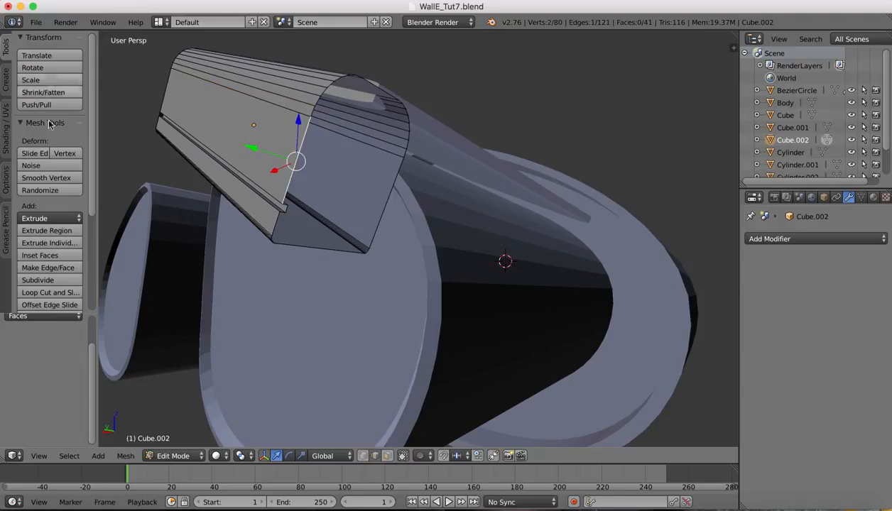
{"action": "left_click", "coordinate": [69, 456]}
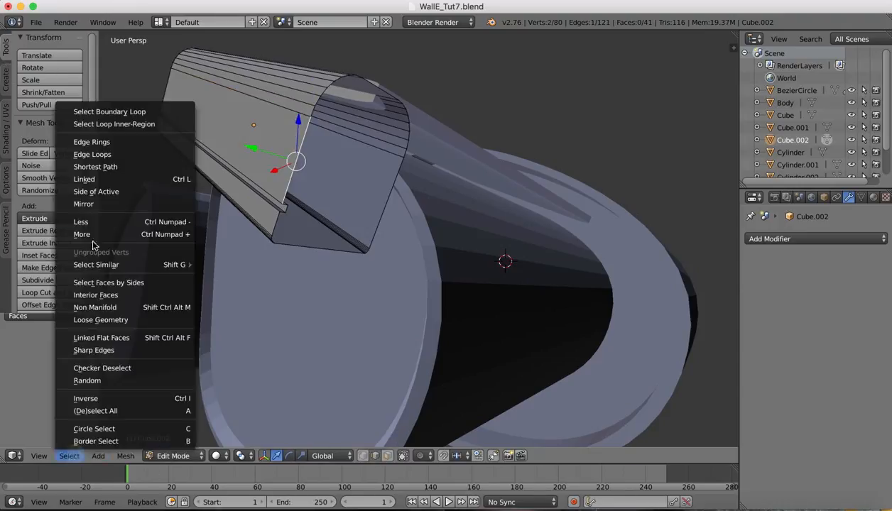
{"action": "left_click", "coordinate": [96, 155]}
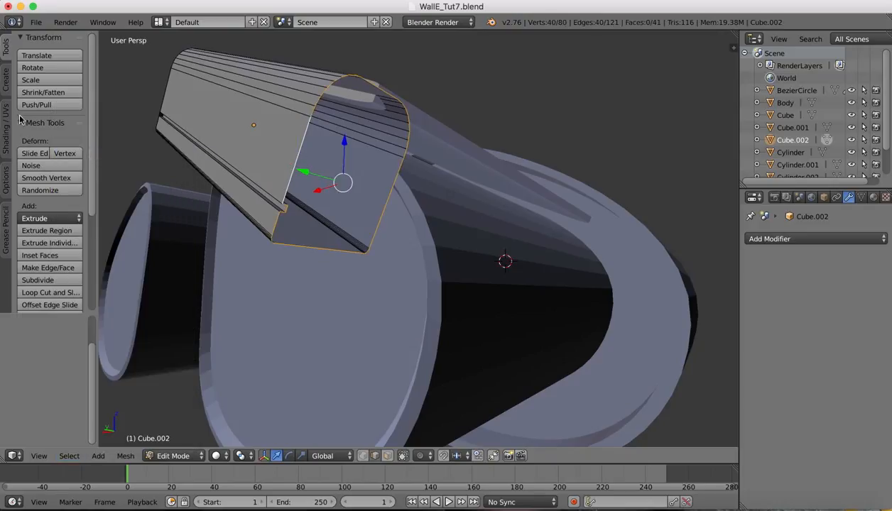
{"action": "left_click", "coordinate": [39, 270]}
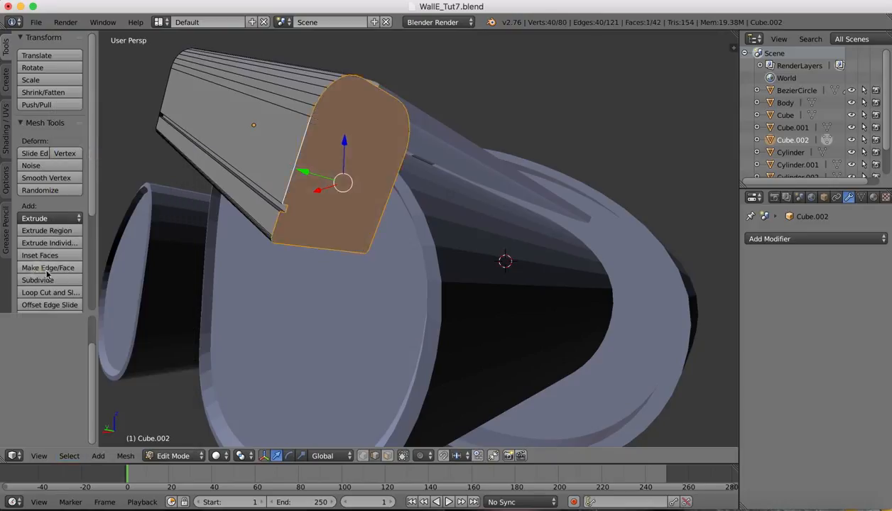
Delete the large end face on the block's inner side, at the opposite end of the groove.
{"action": "middle_click_drag", "start_coordinate": [291, 89], "coordinate": [296, 89]}
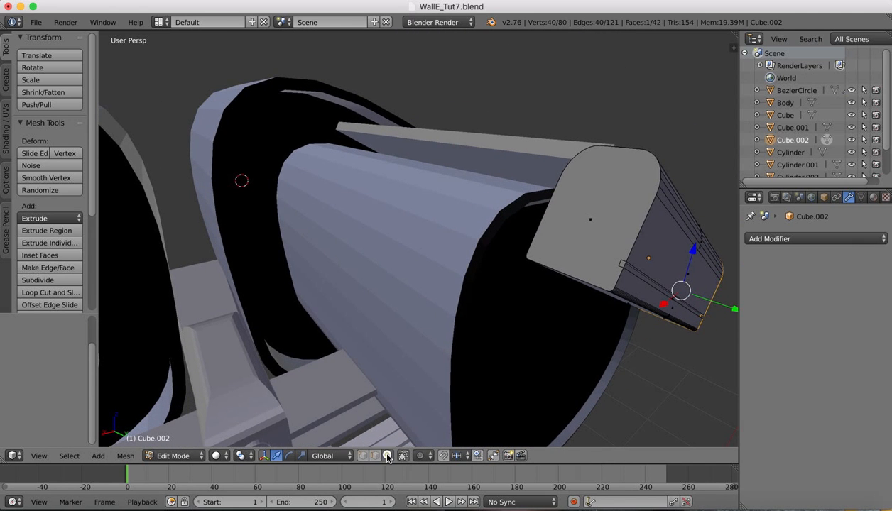
{"action": "right_click", "coordinate": [597, 222]}
{"action": "key", "text": "x"}
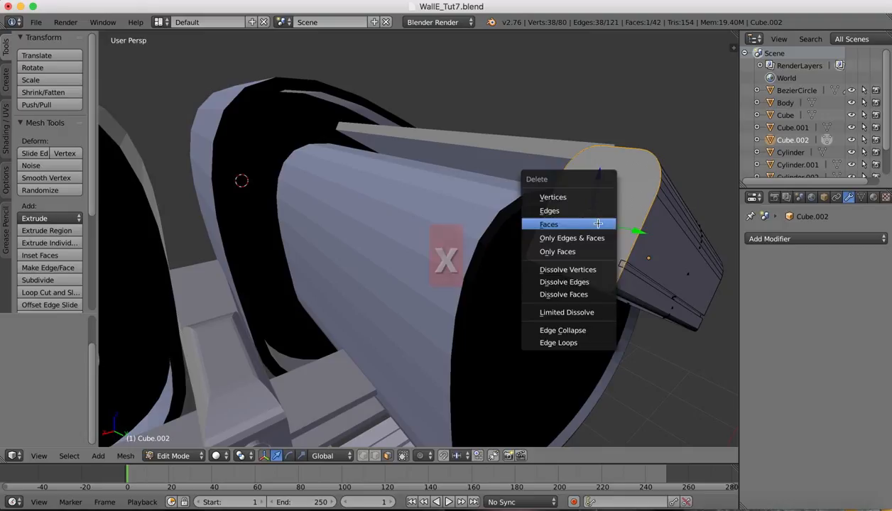
{"action": "left_click", "coordinate": [590, 224]}
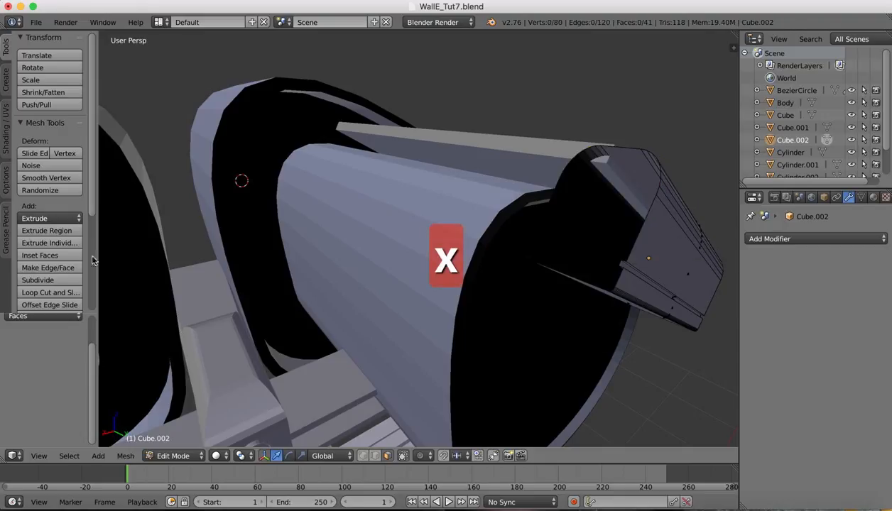
Select the edge loop around the block's open inner end and fill it with a new face.
{"action": "left_click", "coordinate": [375, 457]}
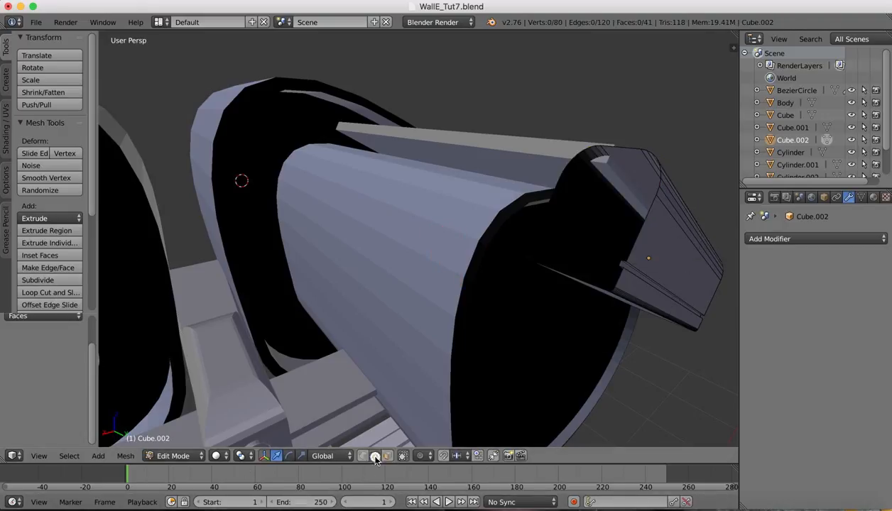
{"action": "right_click", "coordinate": [630, 236]}
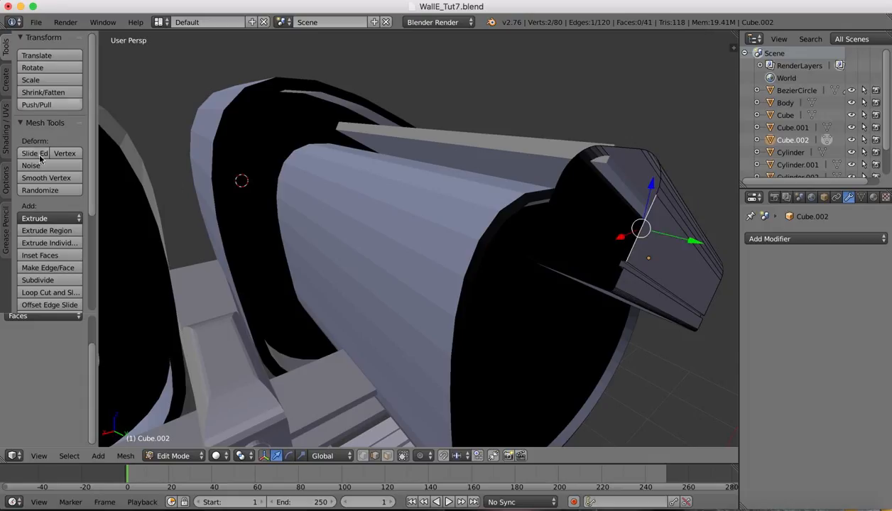
{"action": "left_click", "coordinate": [69, 456]}
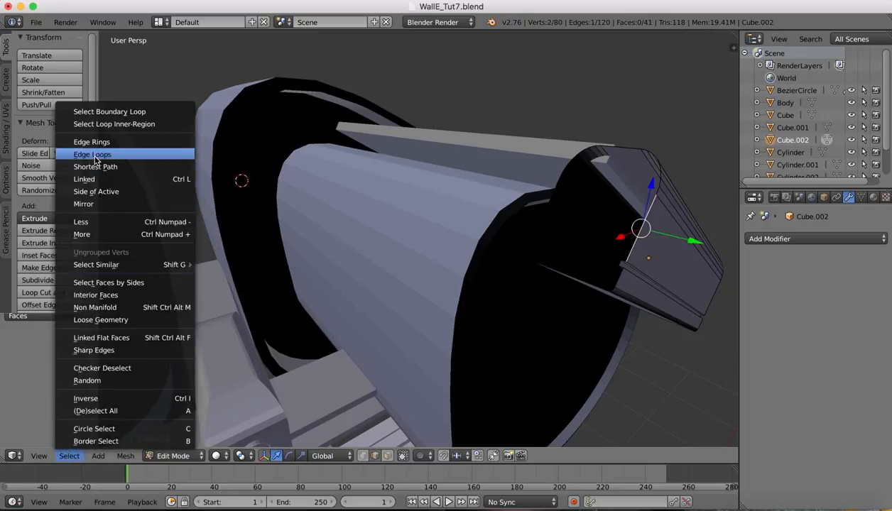
{"action": "left_click", "coordinate": [96, 160]}
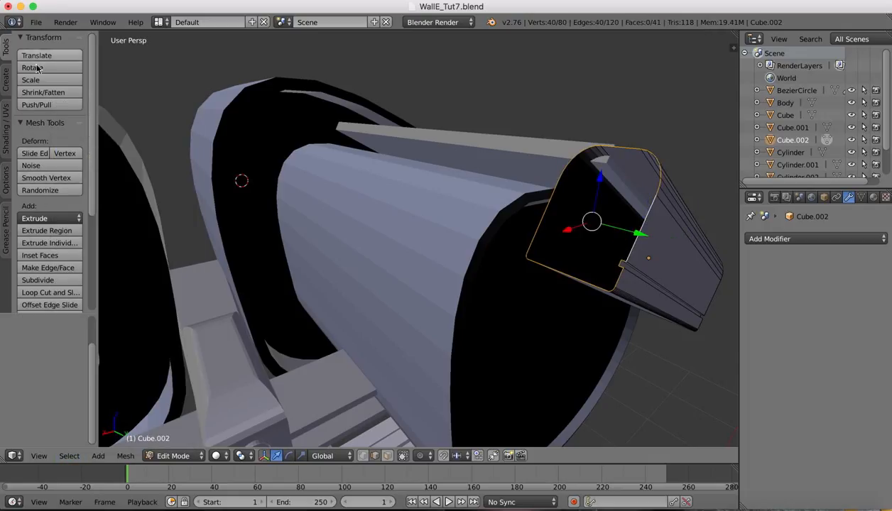
{"action": "left_click", "coordinate": [48, 267]}
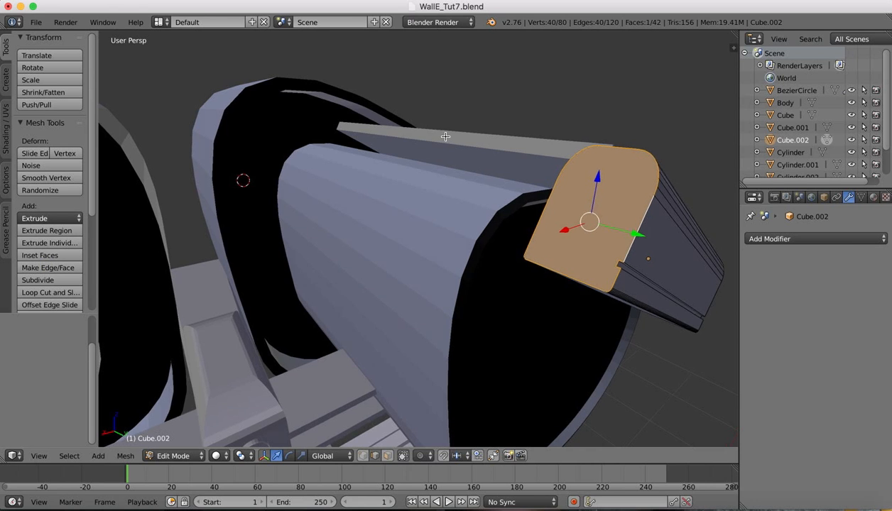
Inspect the groove at the block's rebuilt ends and compare the brow with the walle basic.jpg reference in Preview.
{"action": "middle_click_drag", "start_coordinate": [445, 137], "coordinate": [445, 137]}
{"action": "scroll", "coordinate": [445, 136], "scroll_direction": "down", "scroll_amount": 5}
{"action": "scroll", "coordinate": [390, 250], "scroll_direction": "up", "scroll_amount": 8}
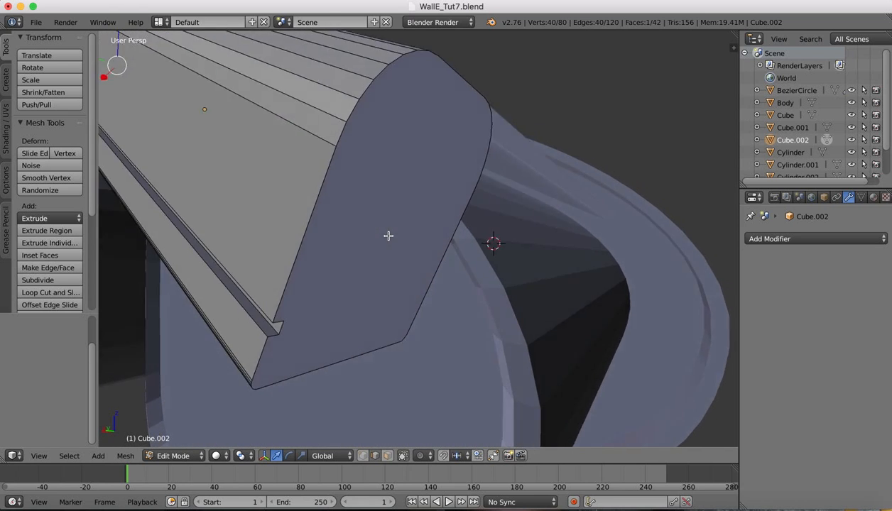
{"action": "middle_click_drag", "start_coordinate": [388, 236], "coordinate": [389, 236]}
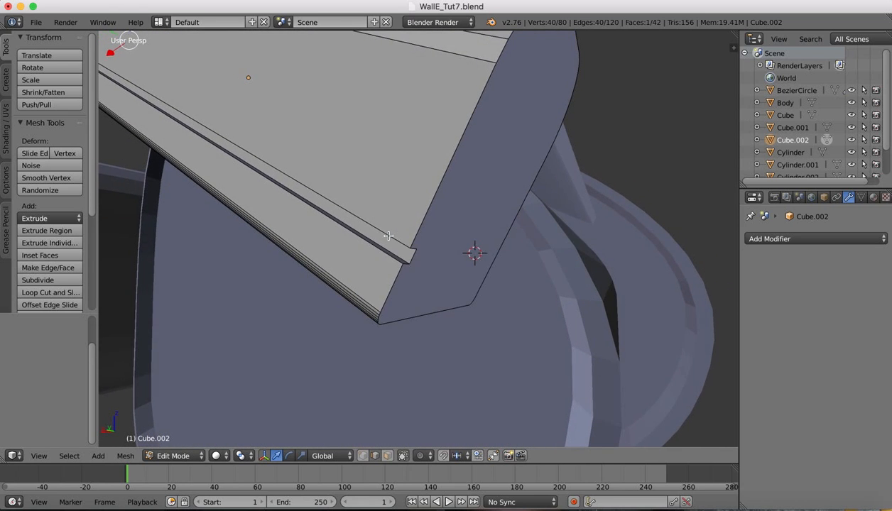
{"action": "scroll", "coordinate": [429, 207], "scroll_direction": "down", "scroll_amount": 7}
{"action": "middle_click_drag", "start_coordinate": [429, 207], "coordinate": [429, 206]}
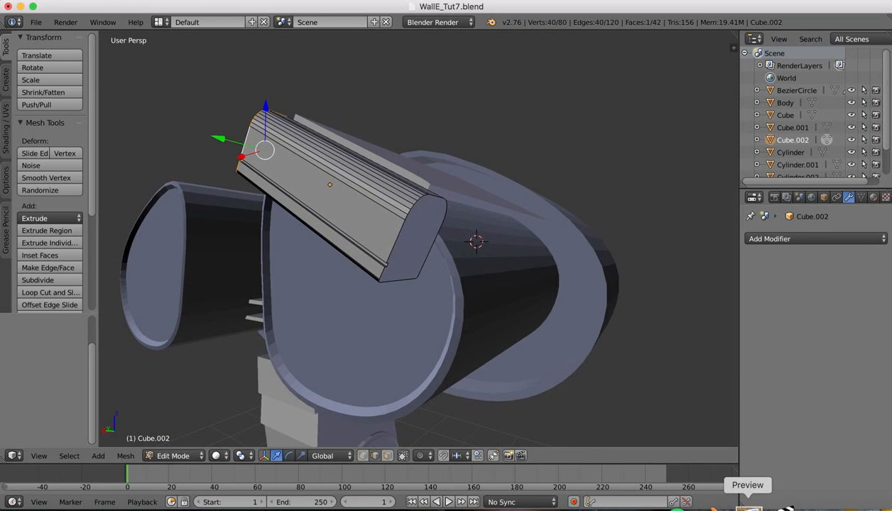
{"action": "left_click", "coordinate": [745, 508]}
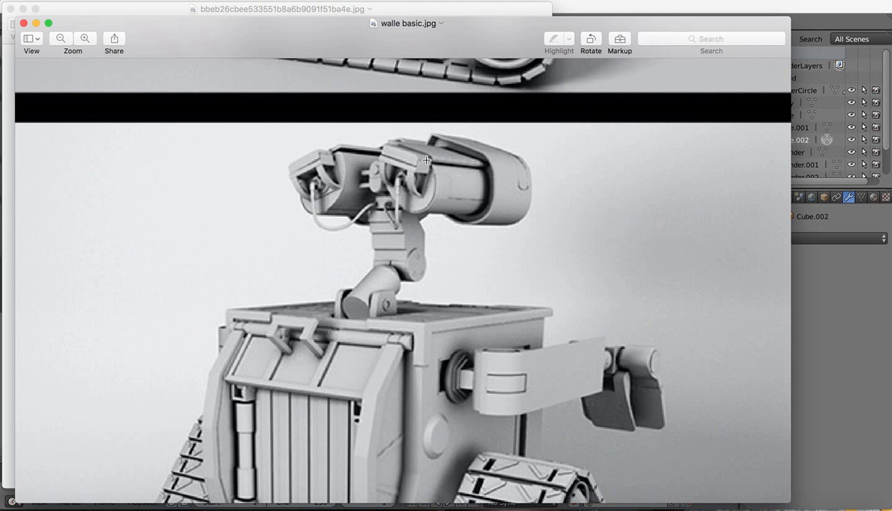
{"action": "scroll", "coordinate": [422, 158], "scroll_direction": "up", "scroll_amount": 3}
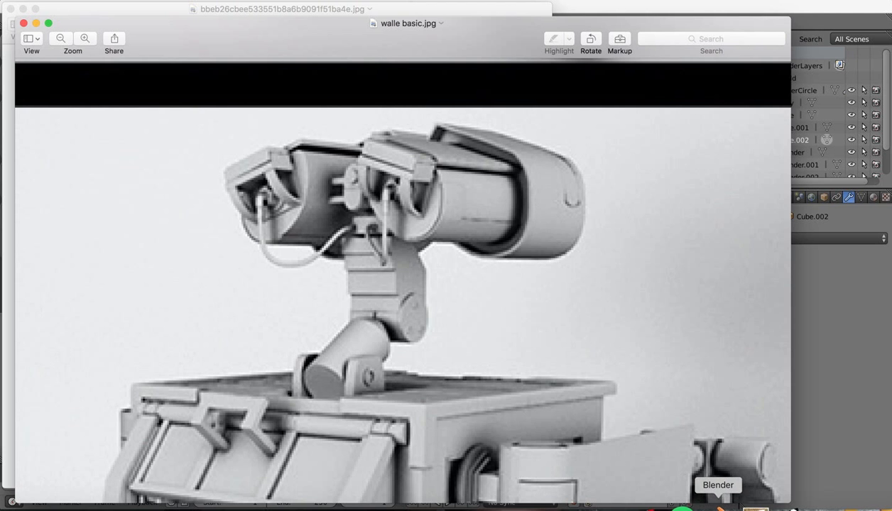
In Blender, make a straight Knife cut across the block's outer end face, just below its rounded top.
{"action": "left_click", "coordinate": [708, 506]}
{"action": "scroll", "coordinate": [378, 201], "scroll_direction": "right", "scroll_amount": 5}
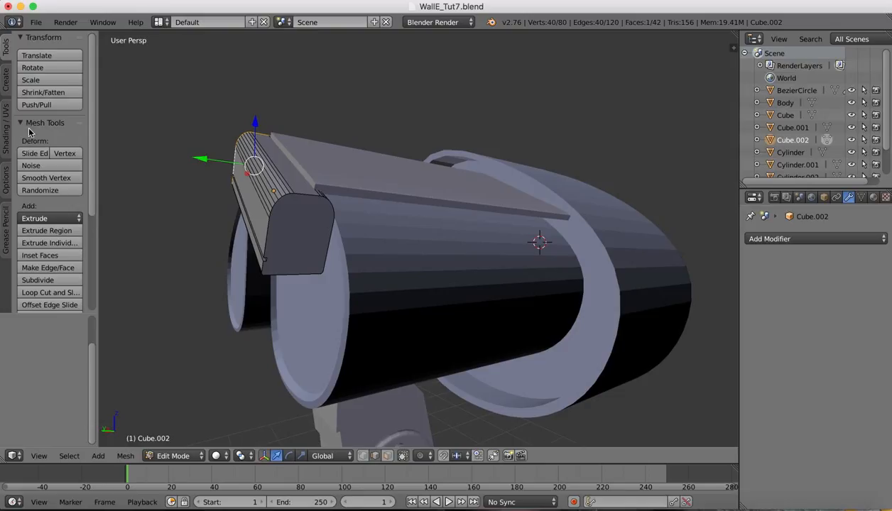
{"action": "scroll", "coordinate": [28, 299], "scroll_direction": "down", "scroll_amount": 4}
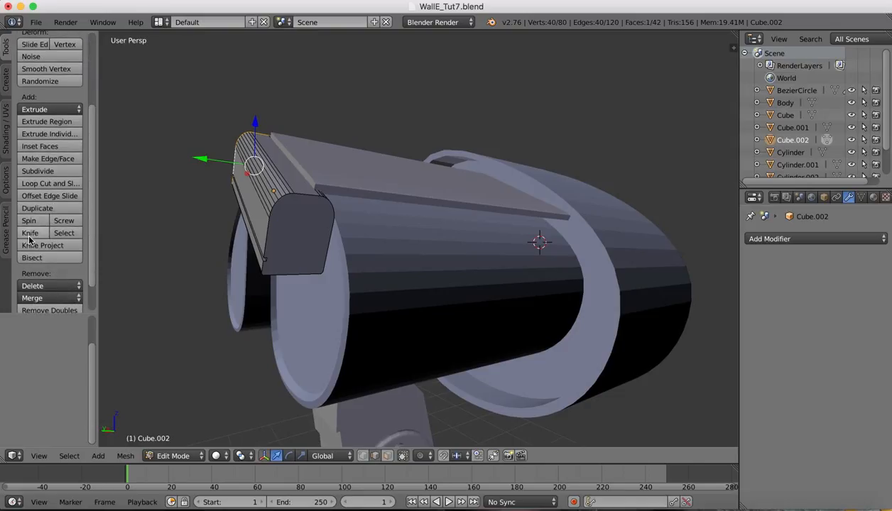
{"action": "left_click", "coordinate": [29, 236]}
{"action": "key", "text": "Return"}
{"action": "left_click", "coordinate": [37, 234]}
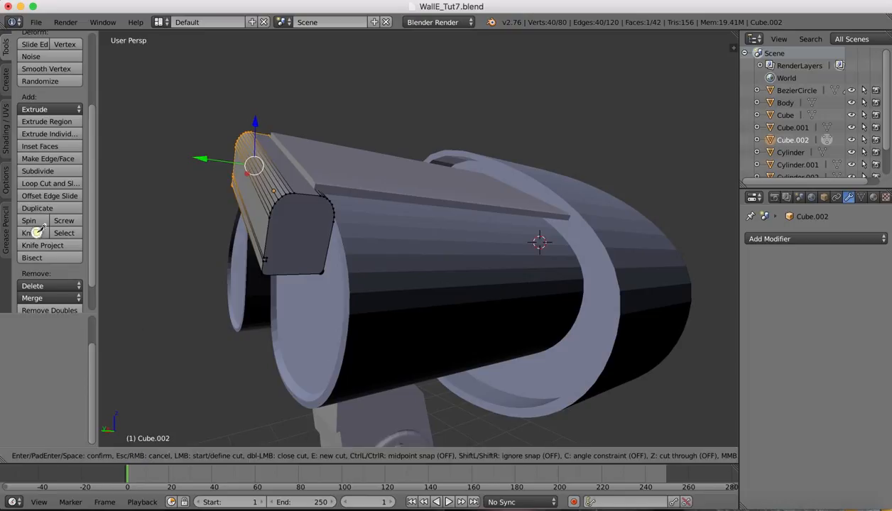
{"action": "left_click", "coordinate": [333, 222]}
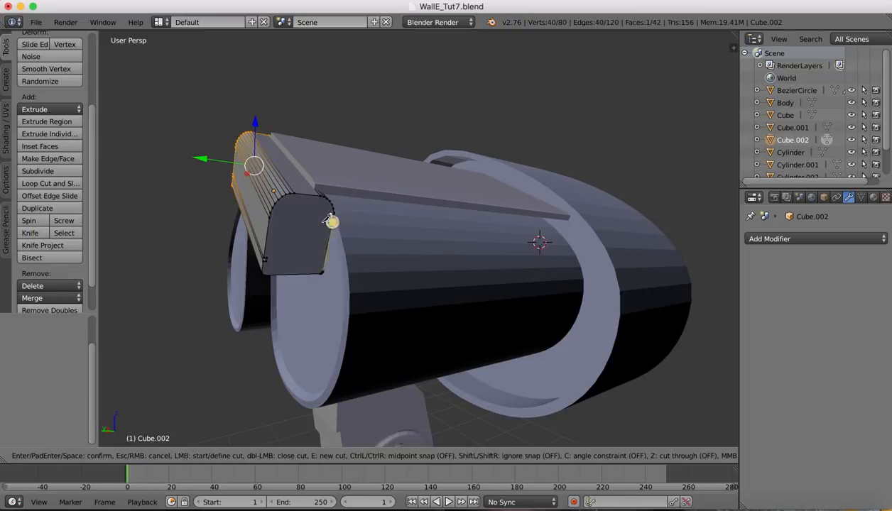
{"action": "left_click", "coordinate": [269, 218]}
{"action": "key", "text": "Return"}
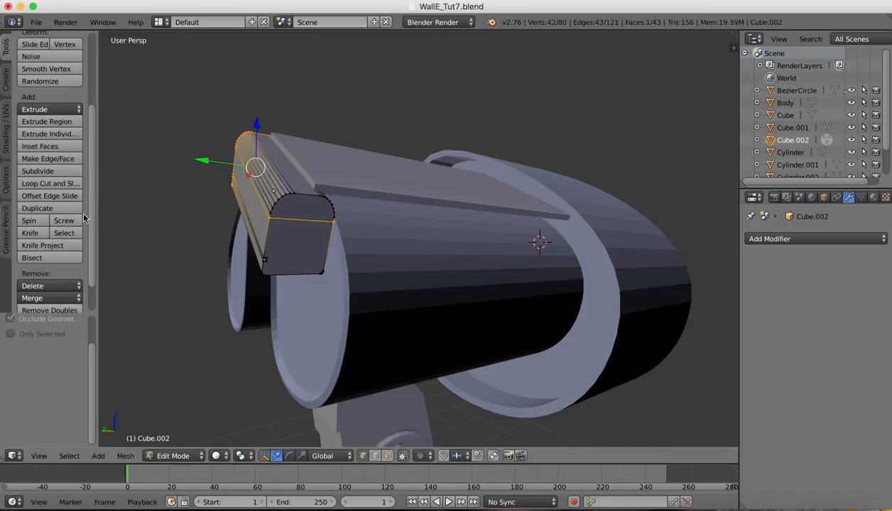
{"action": "left_click", "coordinate": [41, 183]}
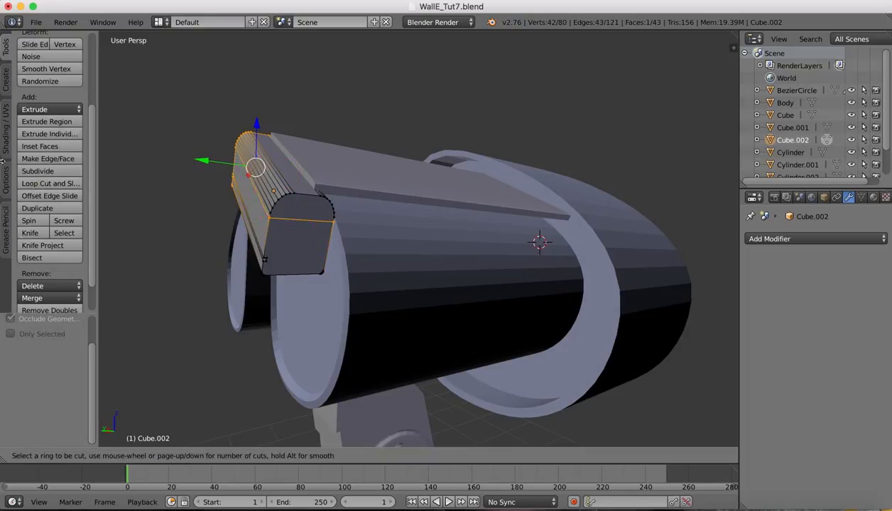
{"action": "key", "text": "Escape"}
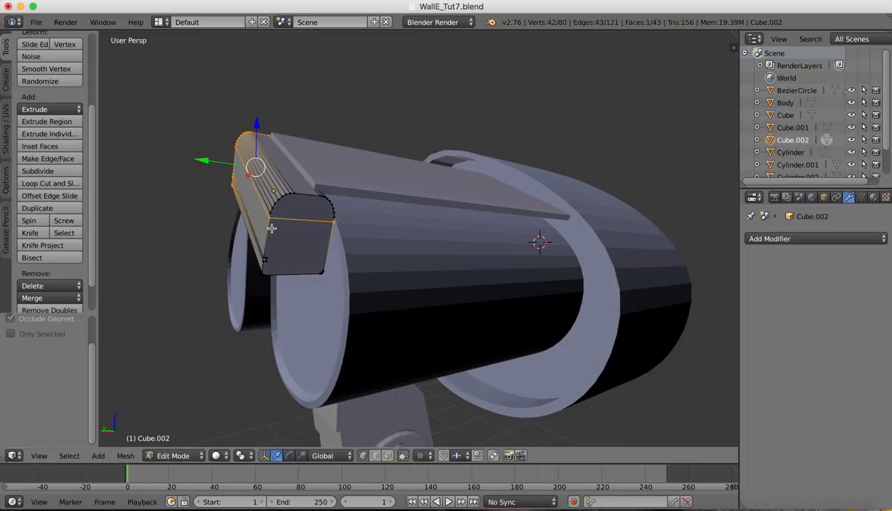
{"action": "left_click", "coordinate": [30, 233]}
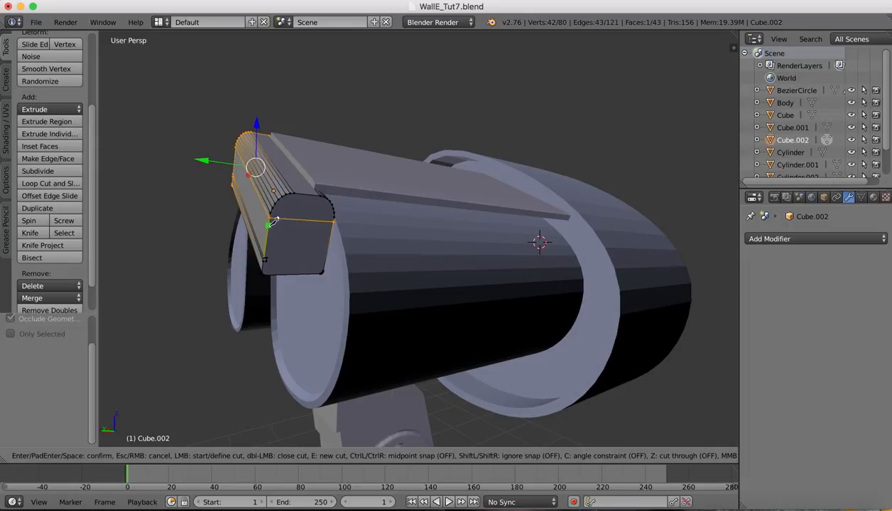
{"action": "key", "text": "ctrl"}
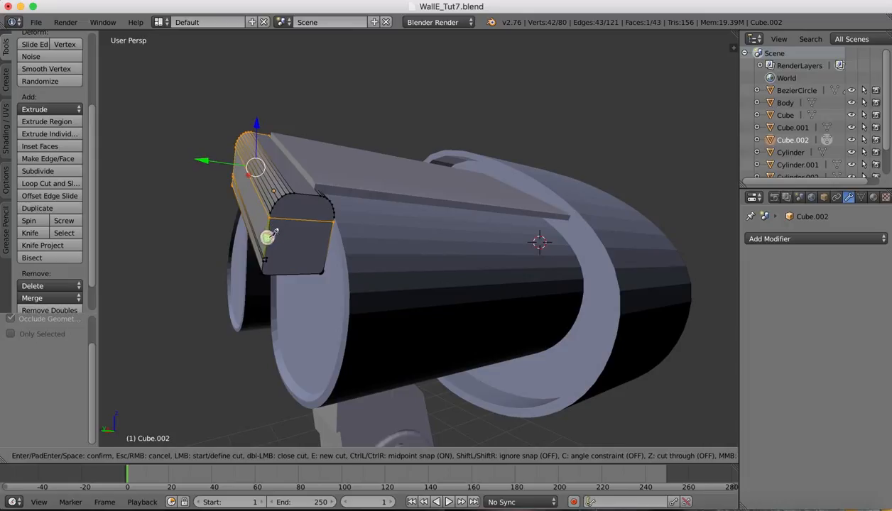
{"action": "left_click", "coordinate": [269, 236]}
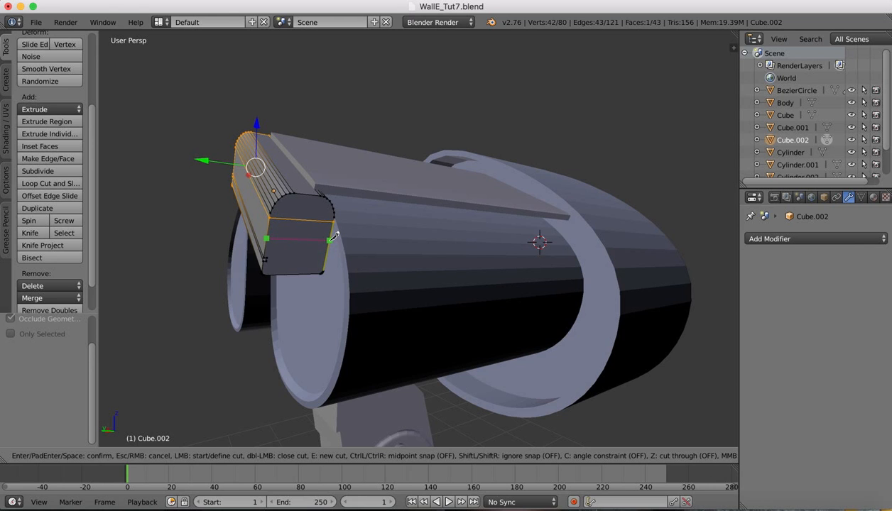
{"action": "key", "text": "Escape"}
{"action": "scroll", "coordinate": [321, 225], "scroll_direction": "right", "scroll_amount": 5}
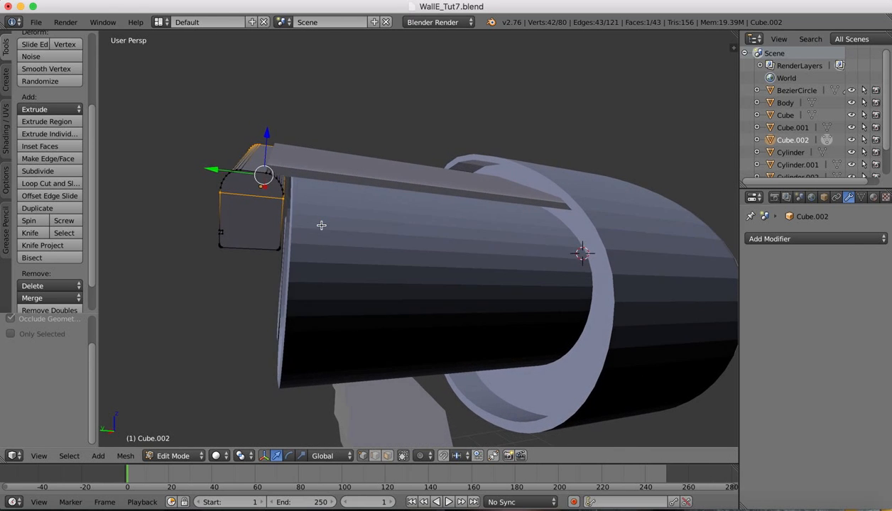
{"action": "scroll", "coordinate": [321, 225], "scroll_direction": "down", "scroll_amount": 5}
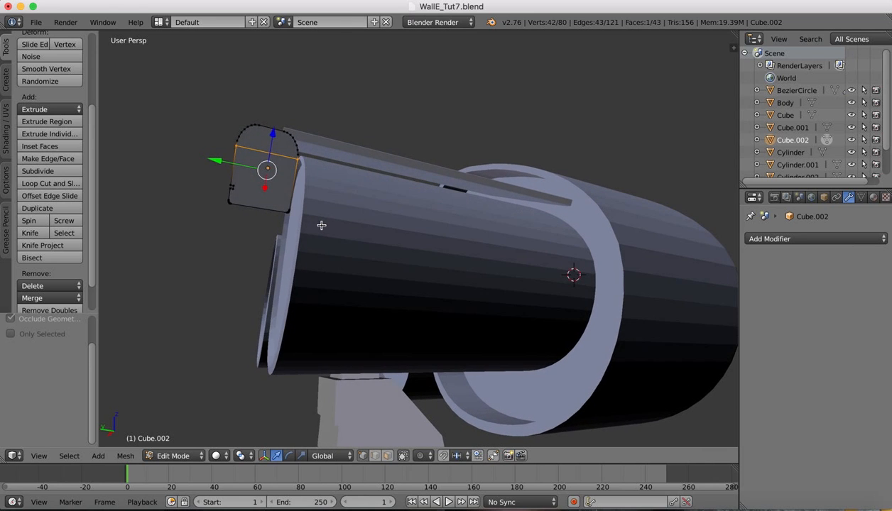
{"action": "scroll", "coordinate": [321, 225], "scroll_direction": "right", "scroll_amount": 3}
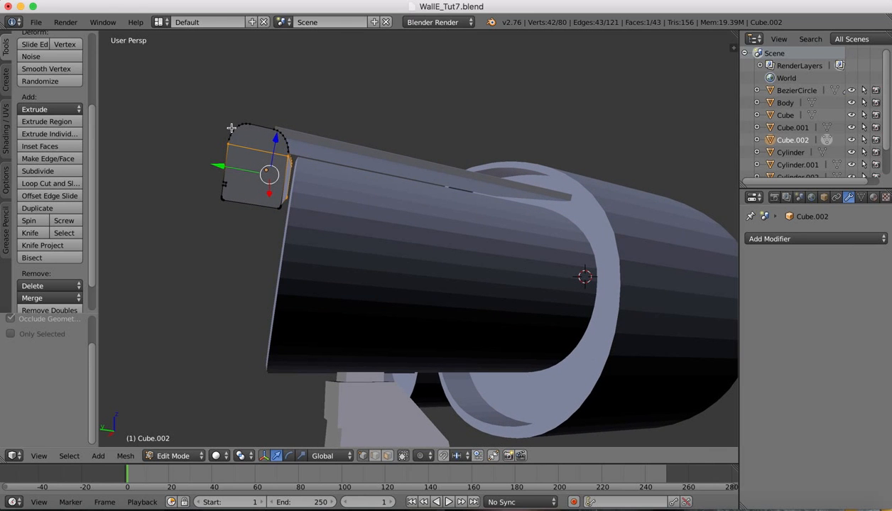
{"action": "scroll", "coordinate": [230, 128], "scroll_direction": "up", "scroll_amount": 5}
{"action": "scroll", "coordinate": [231, 127], "scroll_direction": "right", "scroll_amount": 5}
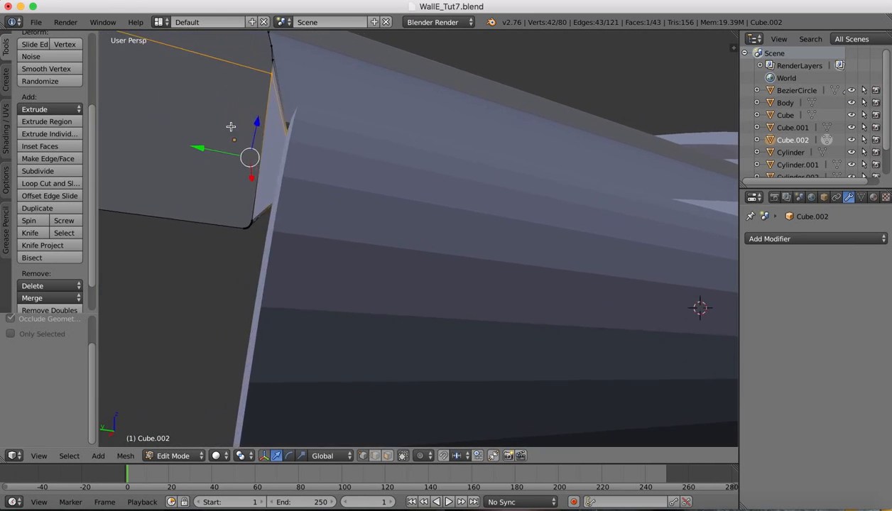
Make a second straight Knife cut across the block's outer end face, just below the first, and switch to face selection.
{"action": "scroll", "coordinate": [231, 127], "scroll_direction": "right", "scroll_amount": 2}
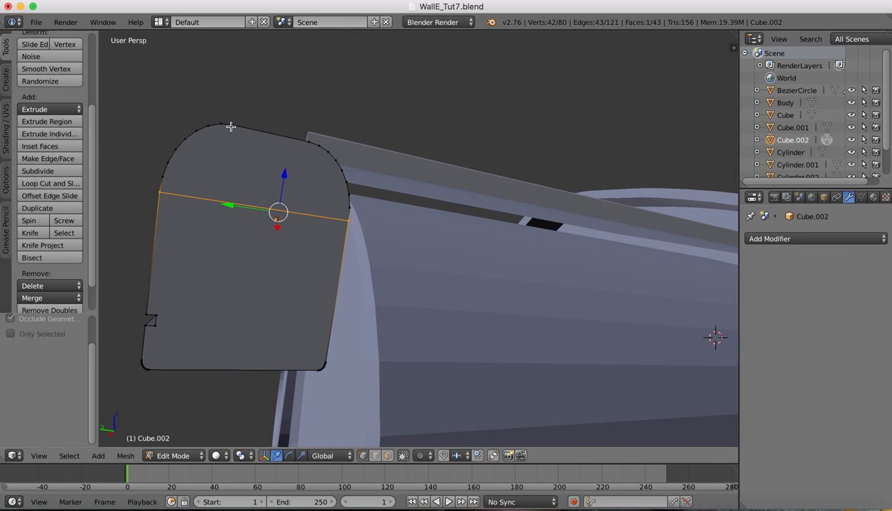
{"action": "left_click", "coordinate": [32, 233]}
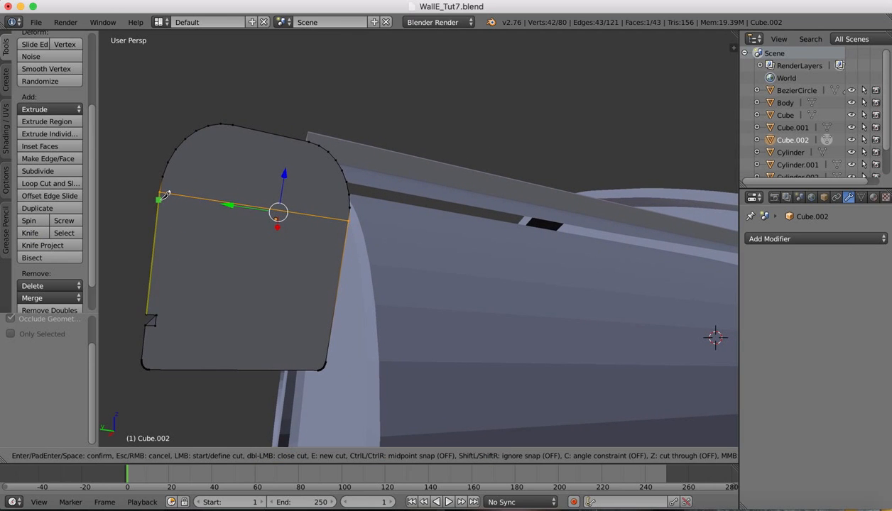
{"action": "left_click", "coordinate": [161, 195]}
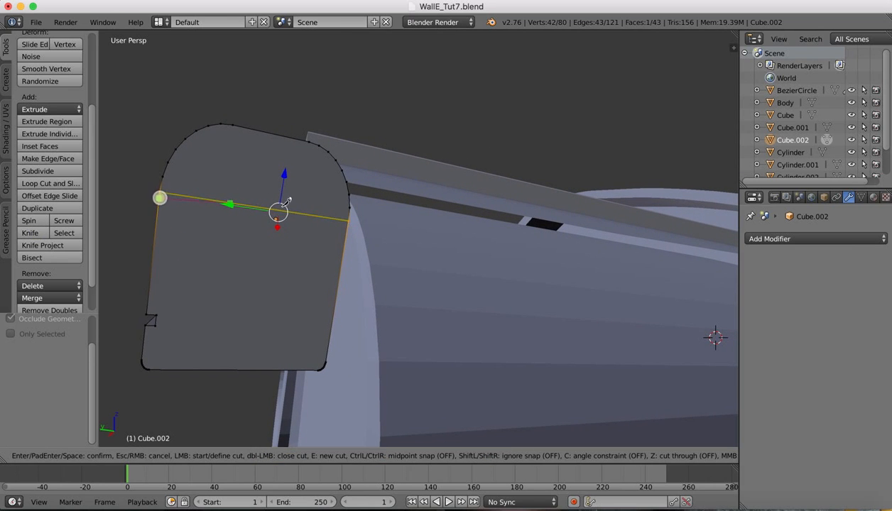
{"action": "left_click", "coordinate": [349, 225]}
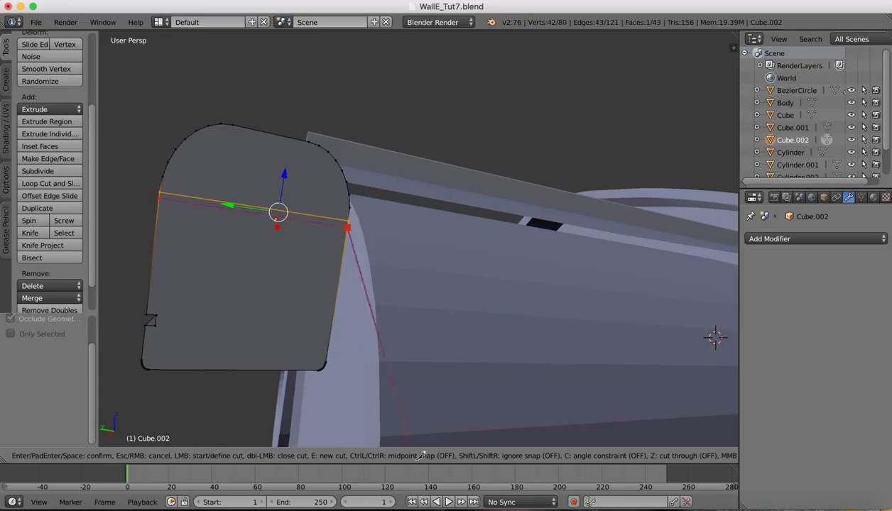
{"action": "key", "text": "Return"}
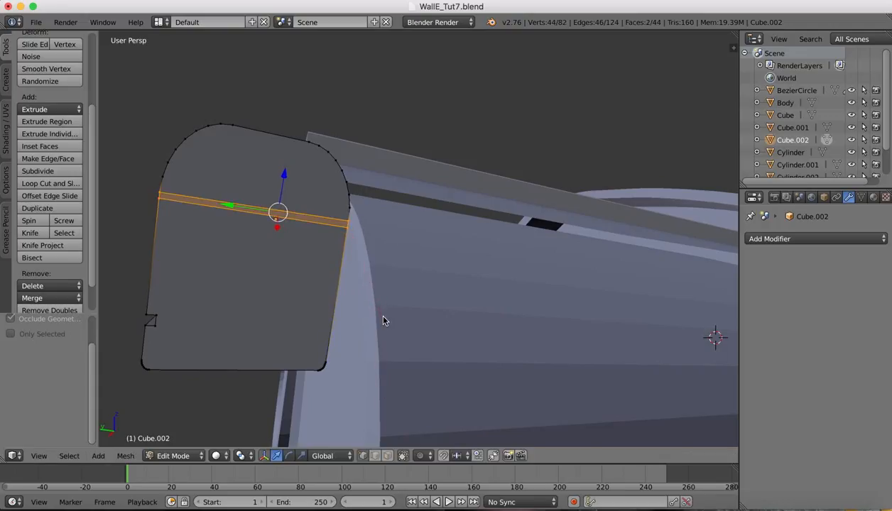
{"action": "left_click", "coordinate": [389, 458]}
{"action": "middle_click_drag", "start_coordinate": [193, 199], "coordinate": [194, 199]}
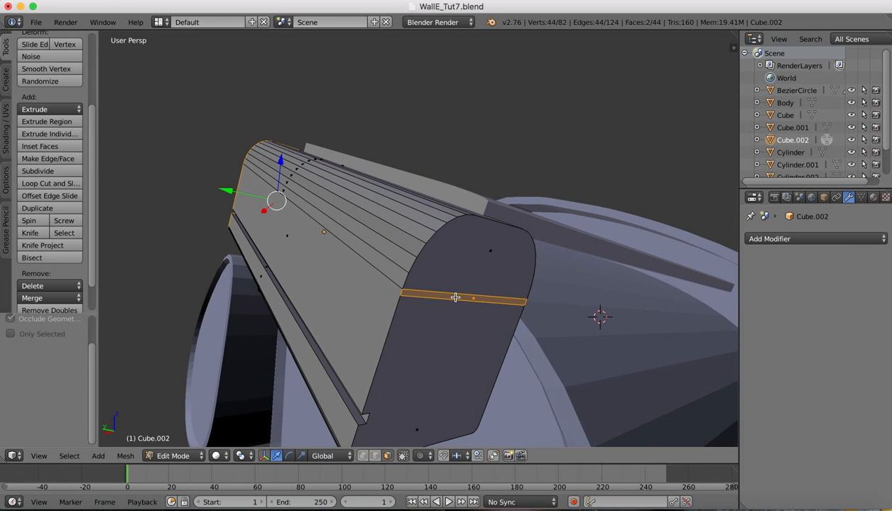
{"action": "key", "text": "e"}
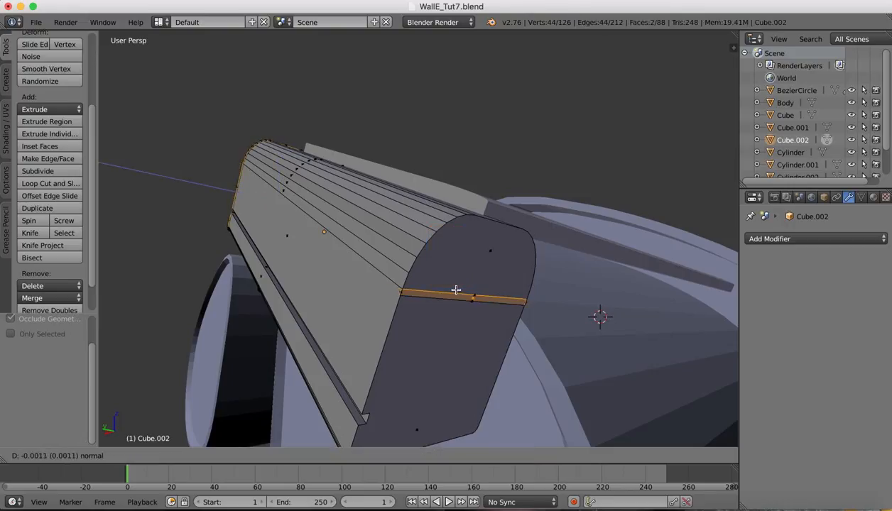
{"action": "key", "text": "x"}
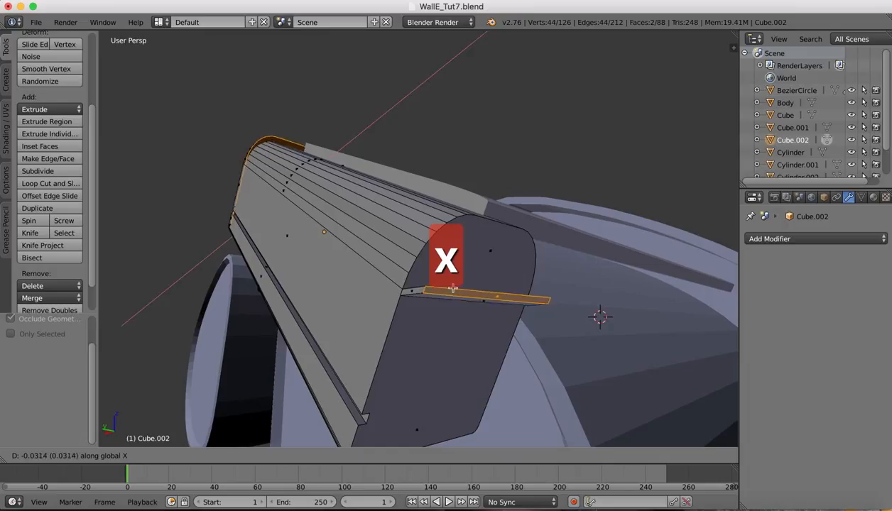
{"action": "key", "text": "z"}
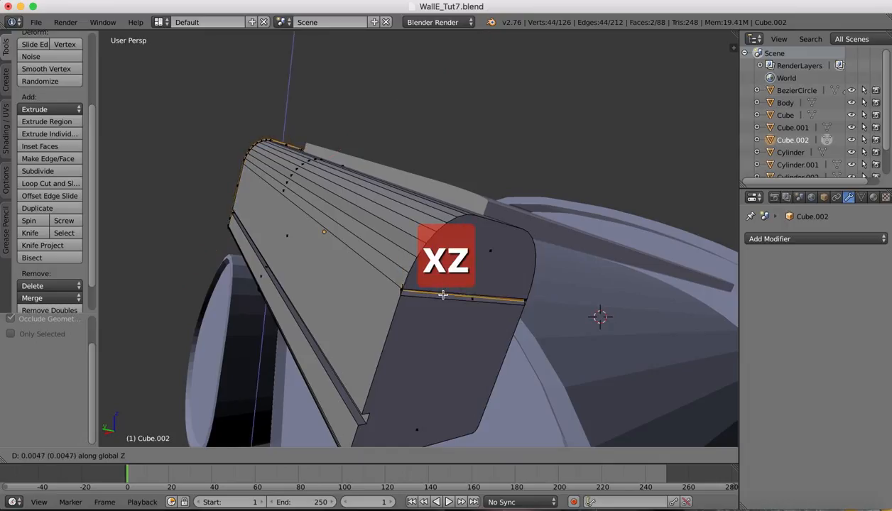
{"action": "right_click", "coordinate": [443, 294]}
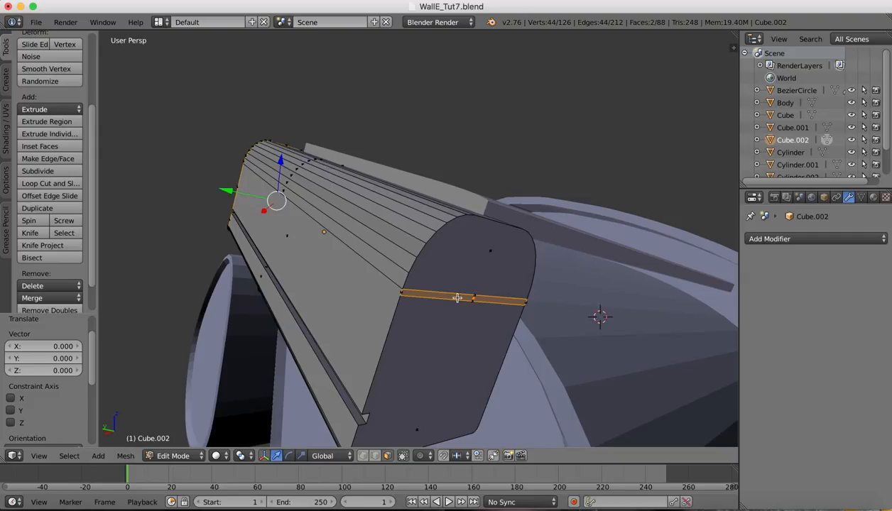
{"action": "key", "text": "e"}
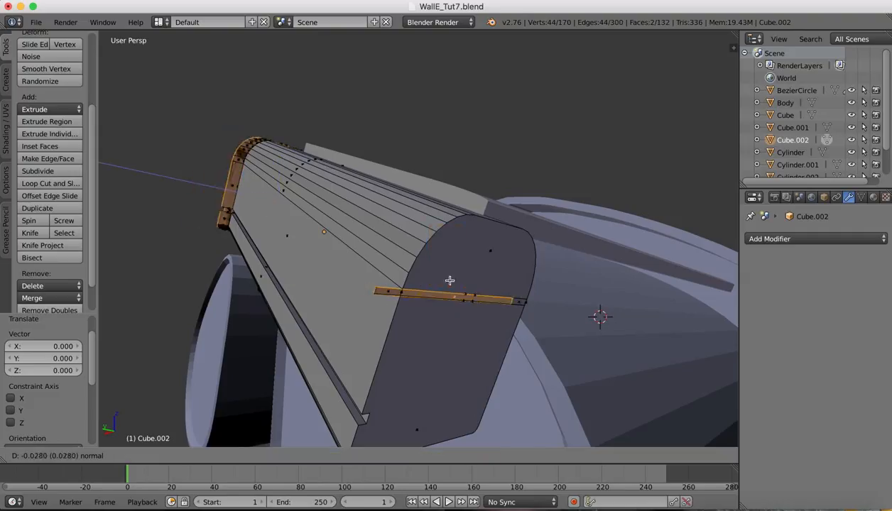
{"action": "right_click", "coordinate": [450, 281]}
Select only the narrow strip between the two cuts on the outer end face and extrude it inward about 0.0034.
{"action": "right_click", "coordinate": [456, 338]}
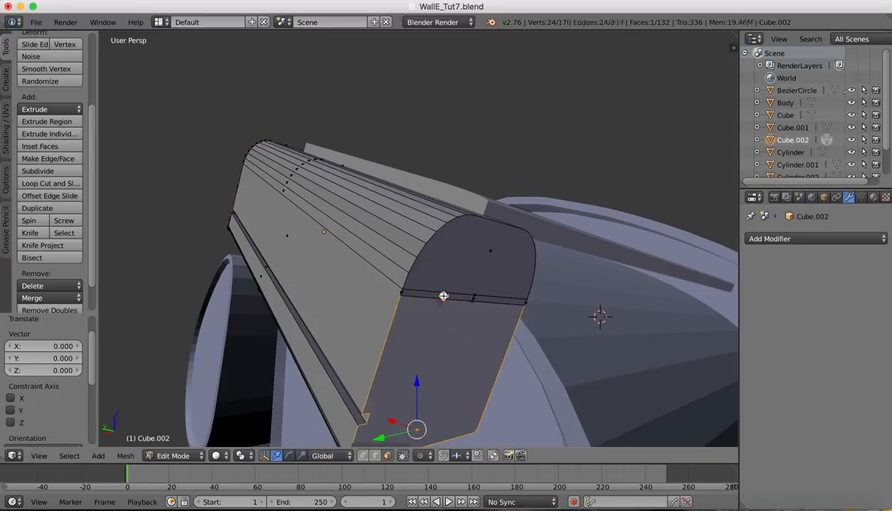
{"action": "right_click", "coordinate": [442, 295]}
{"action": "key", "text": "e"}
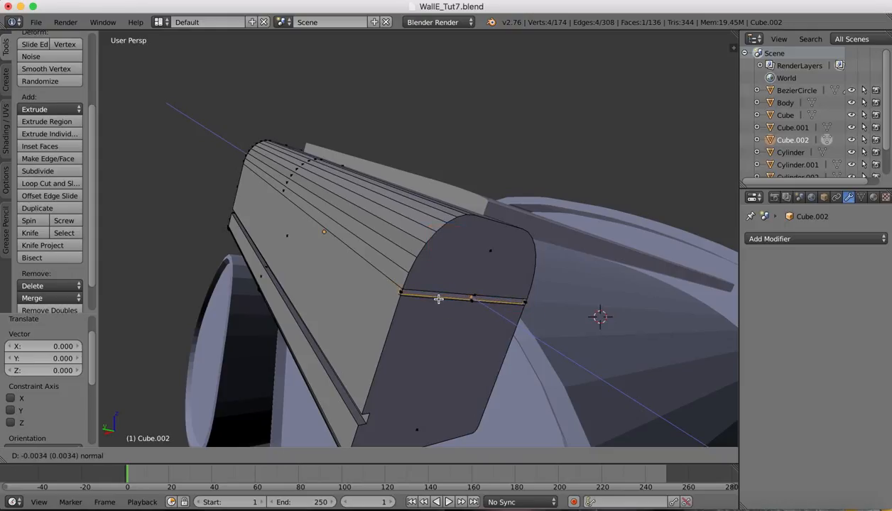
{"action": "left_click", "coordinate": [439, 299]}
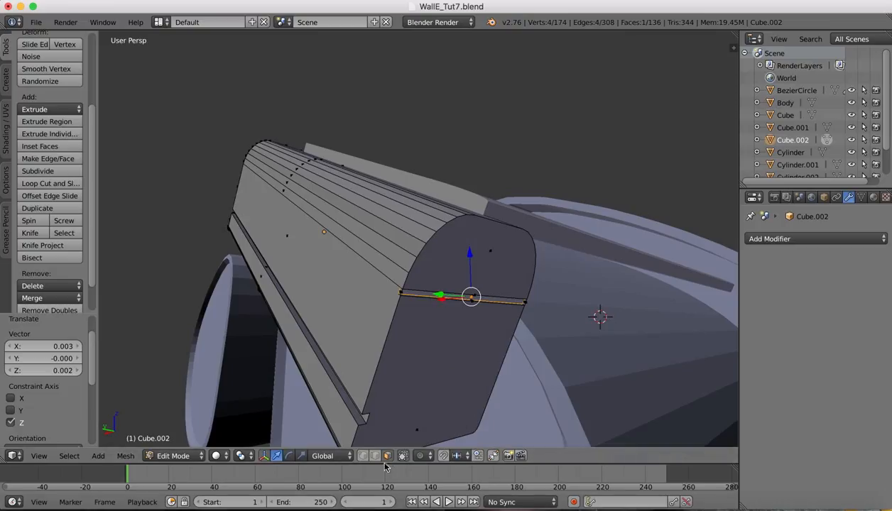
Delete the small faces closing both ends of the shallow groove across the block's outer end face.
{"action": "right_click", "coordinate": [395, 292]}
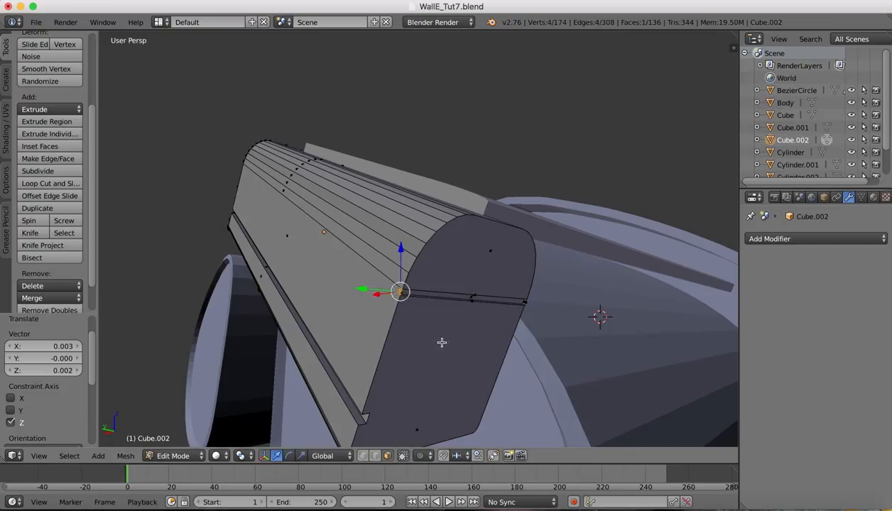
{"action": "key", "text": "x"}
{"action": "left_click", "coordinate": [418, 343]}
{"action": "middle_click_drag", "start_coordinate": [467, 292], "coordinate": [477, 297]}
{"action": "right_click", "coordinate": [503, 302]}
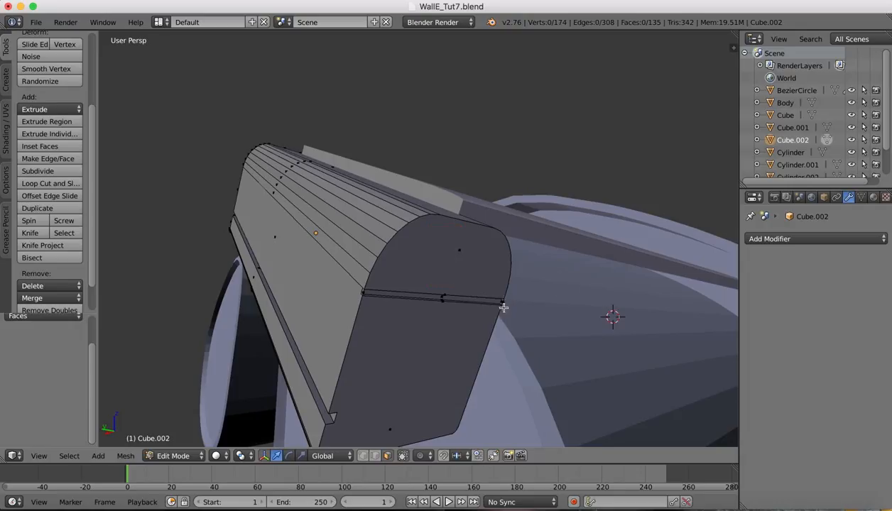
{"action": "middle_click_drag", "start_coordinate": [509, 288], "coordinate": [551, 322]}
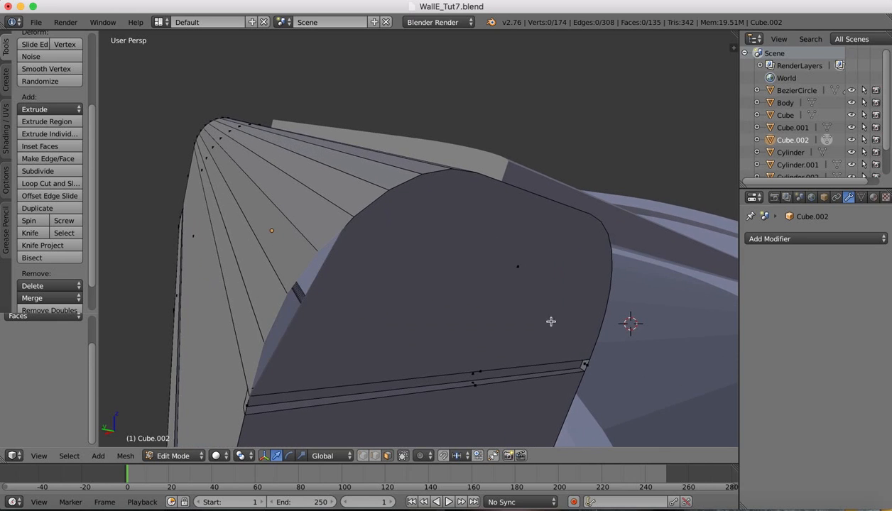
{"action": "right_click", "coordinate": [584, 366]}
{"action": "key", "text": "x"}
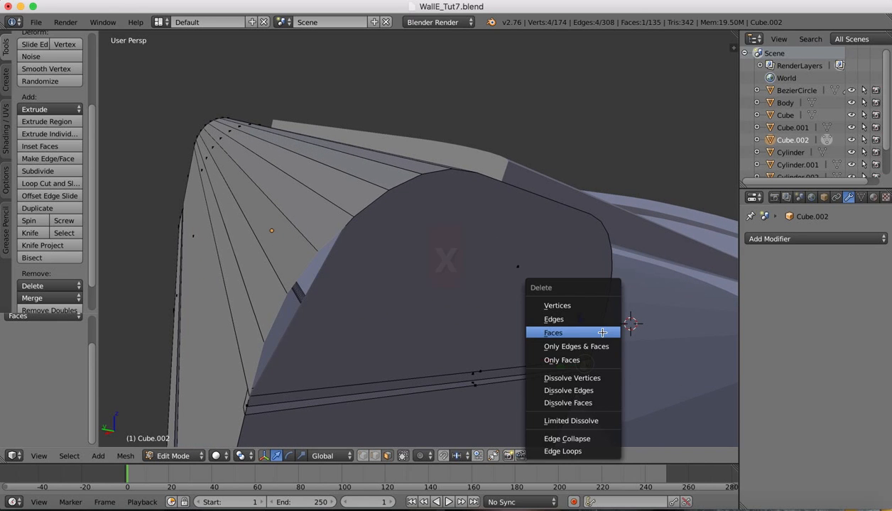
{"action": "left_click", "coordinate": [575, 336]}
{"action": "middle_click_drag", "start_coordinate": [595, 345], "coordinate": [599, 337]}
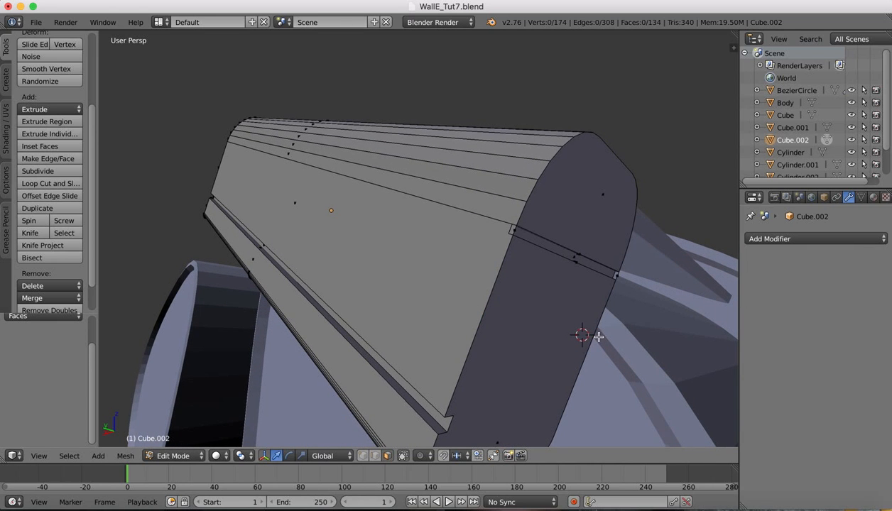
Switch the brow block from Edit Mode to Object Mode.
{"action": "right_click", "coordinate": [476, 250]}
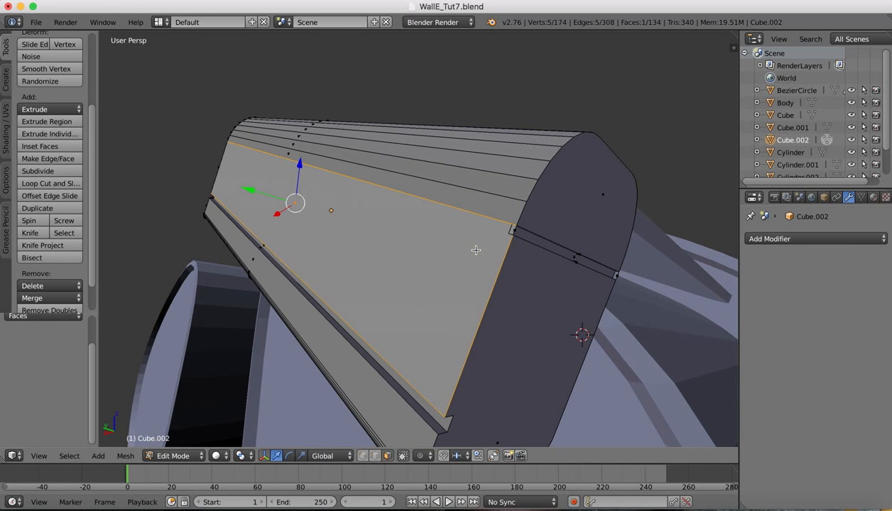
{"action": "scroll", "coordinate": [456, 168], "scroll_direction": "down", "scroll_amount": 2}
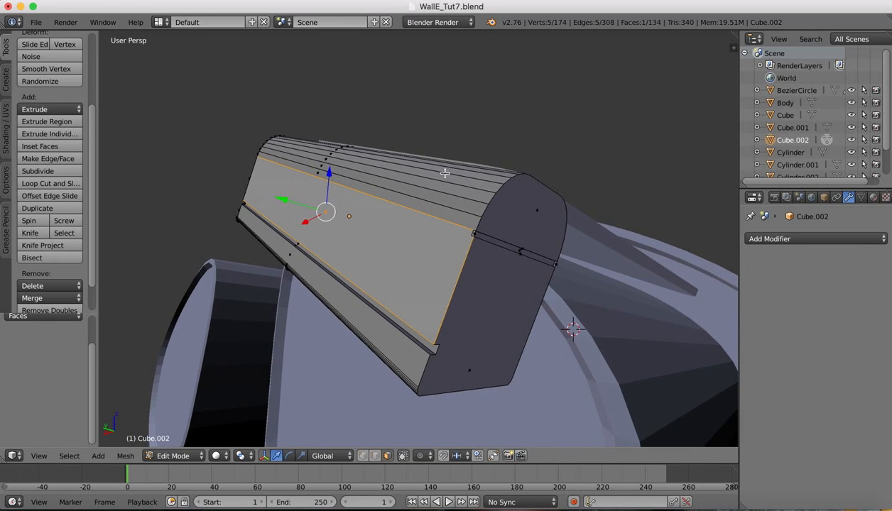
{"action": "left_click", "coordinate": [177, 456]}
{"action": "left_click", "coordinate": [181, 454]}
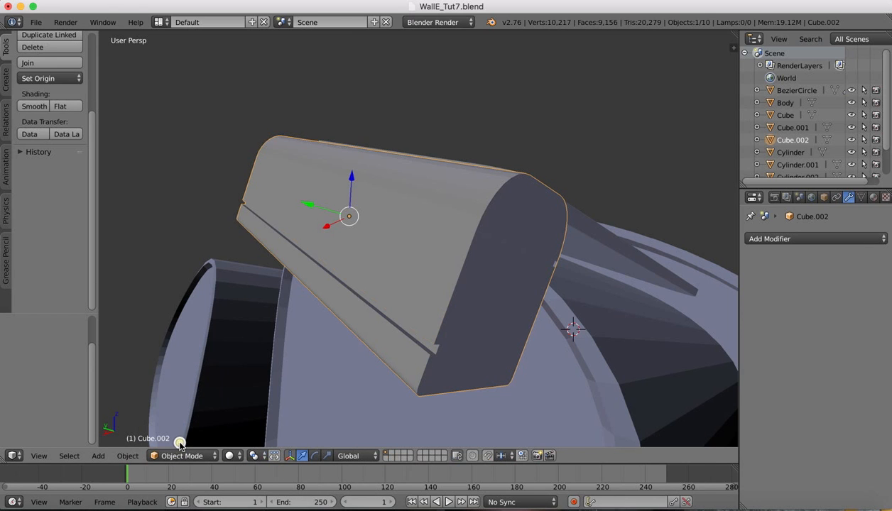
Compare the grooved brow block and the eye barrels with the walle basic.jpg reference in Preview.
{"action": "mouse_move", "coordinate": [354, 196]}
{"action": "middle_mouse_down"}
{"action": "mouse_move", "coordinate": [358, 216]}
{"action": "mouse_move", "coordinate": [360, 200]}
{"action": "mouse_move", "coordinate": [351, 208]}
{"action": "middle_mouse_up"}
{"action": "scroll", "coordinate": [359, 217], "scroll_direction": "down", "scroll_amount": 1}
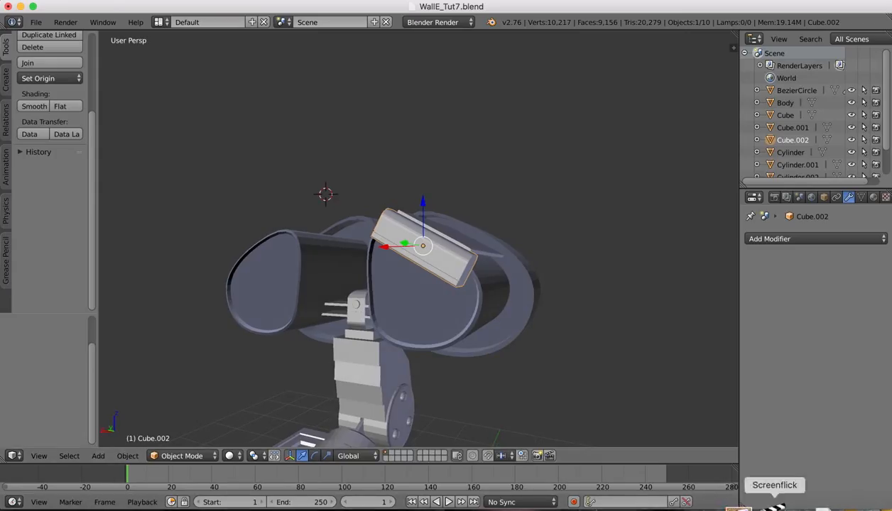
{"action": "left_click", "coordinate": [741, 499]}
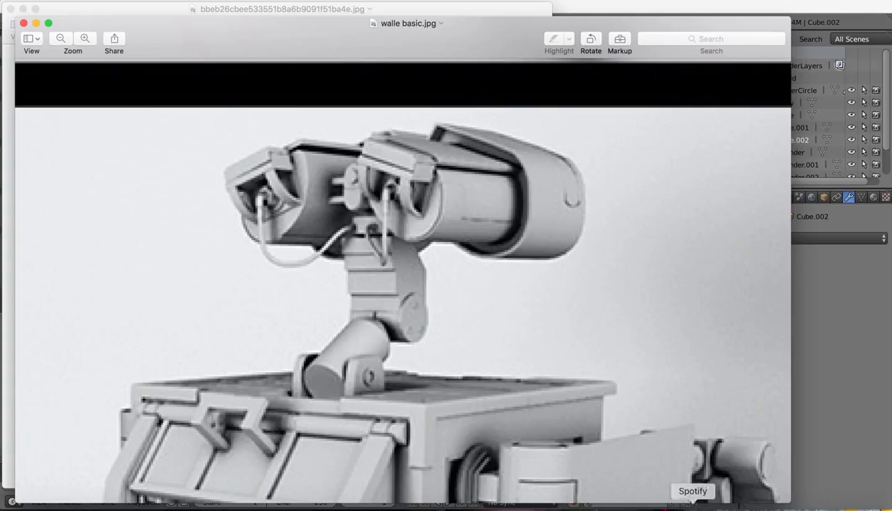
In Blender, switch to the right orthographic view and add a Nurbs Curve.
{"action": "left_click", "coordinate": [717, 500]}
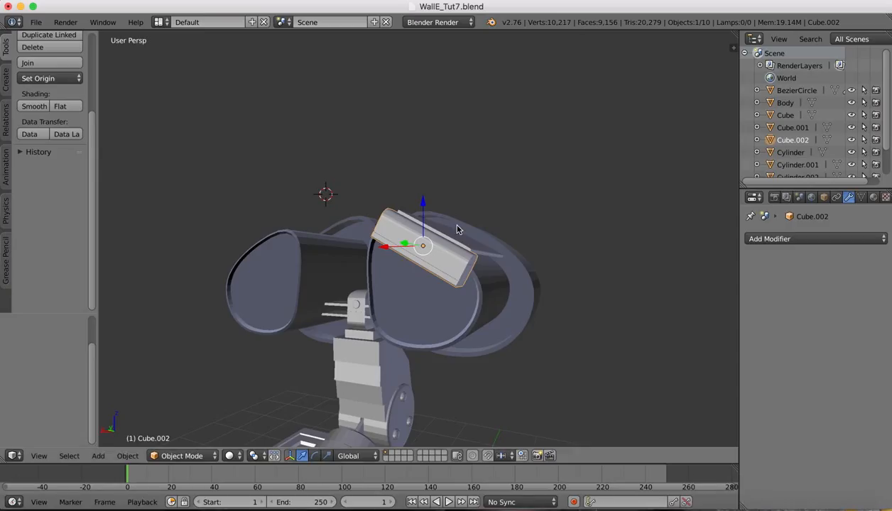
{"action": "left_click", "coordinate": [5, 80]}
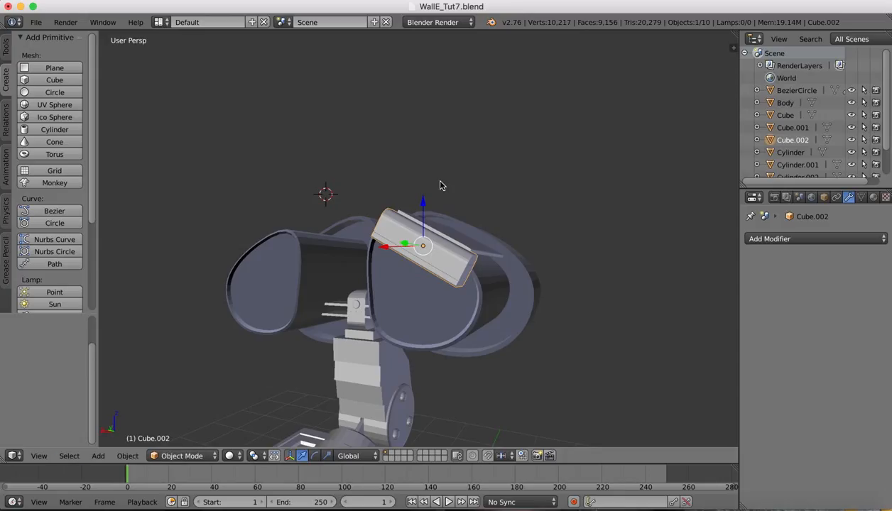
{"action": "scroll", "coordinate": [439, 185], "scroll_direction": "down", "scroll_amount": 3}
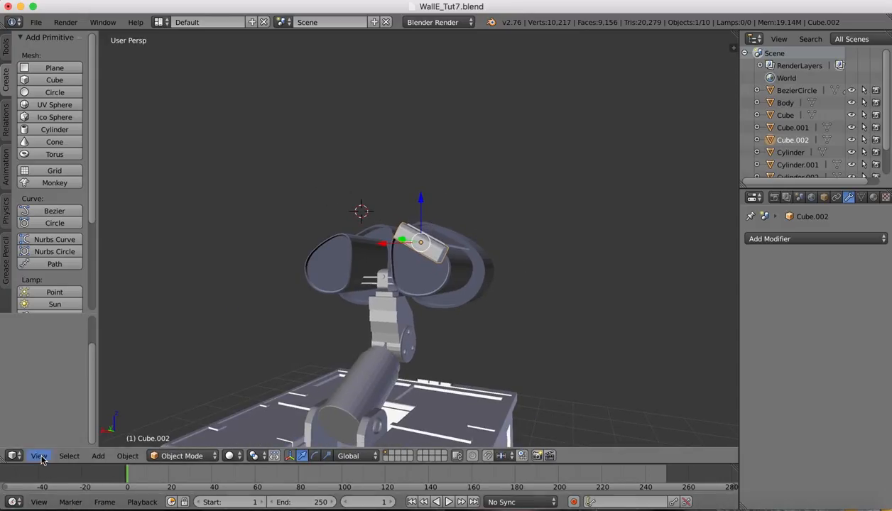
{"action": "left_click", "coordinate": [39, 456]}
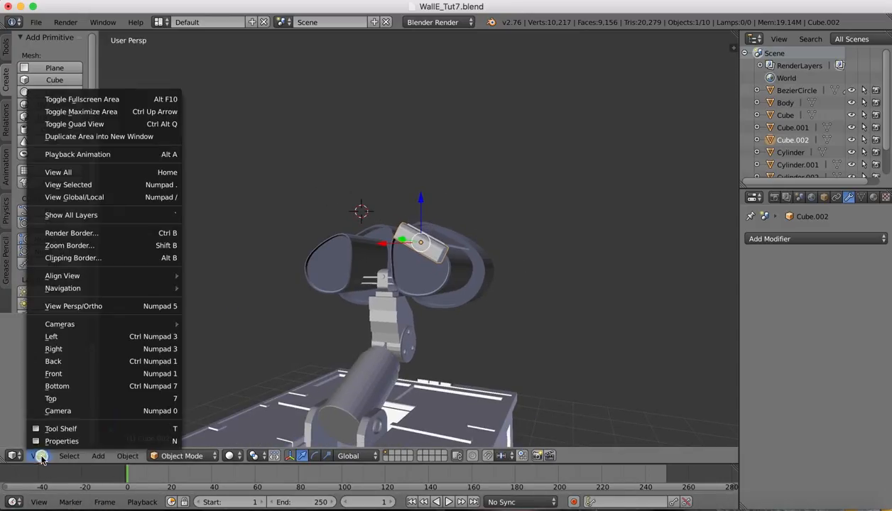
{"action": "left_click", "coordinate": [59, 349]}
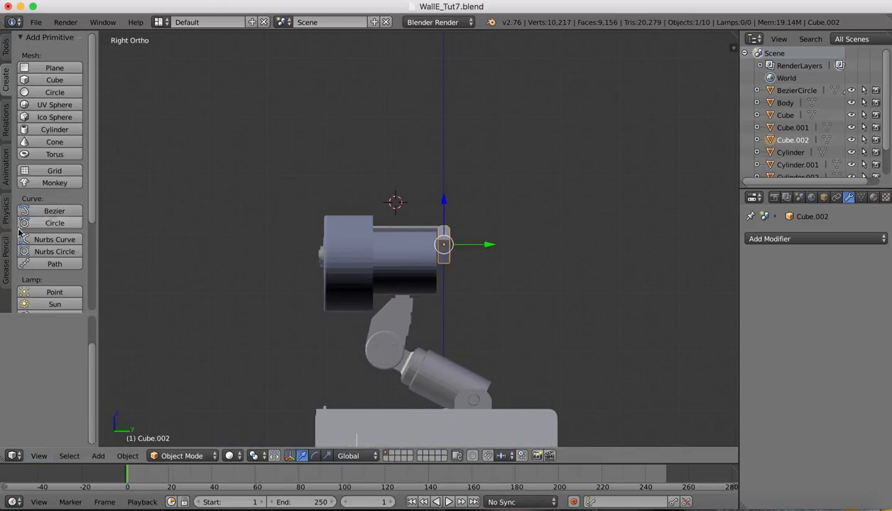
{"action": "left_click", "coordinate": [46, 239]}
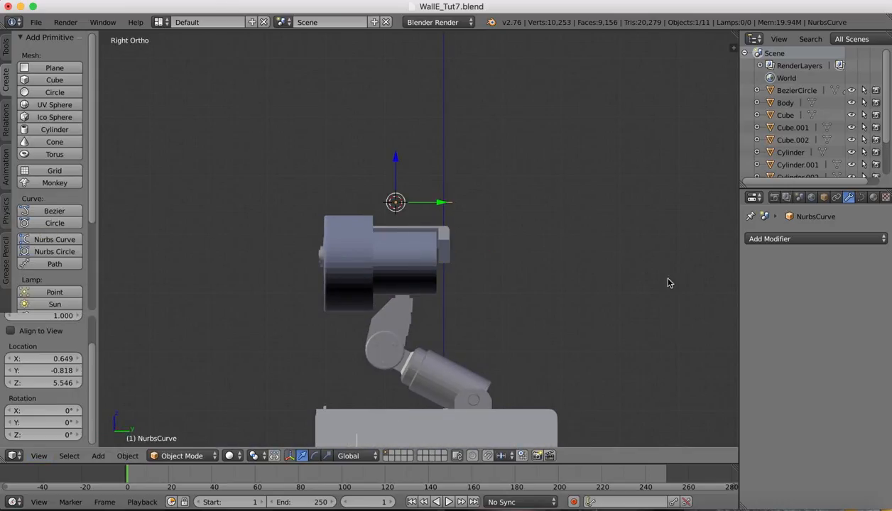
Move the Nurbs curve about 1.467 along Y, out in front of the eyes, and rotate it 90° about the Y axis.
{"action": "left_click_drag", "start_coordinate": [437, 203], "coordinate": [524, 203]}
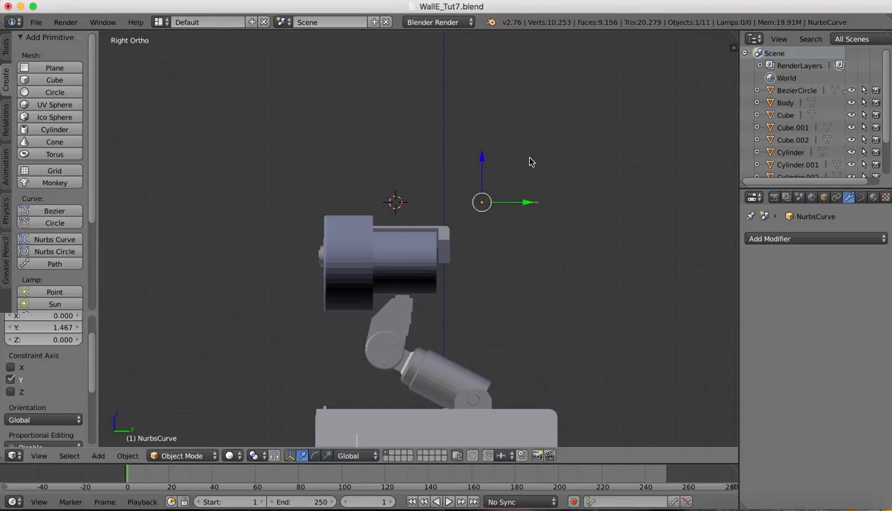
{"action": "key", "text": "r"}
{"action": "key", "text": "y"}
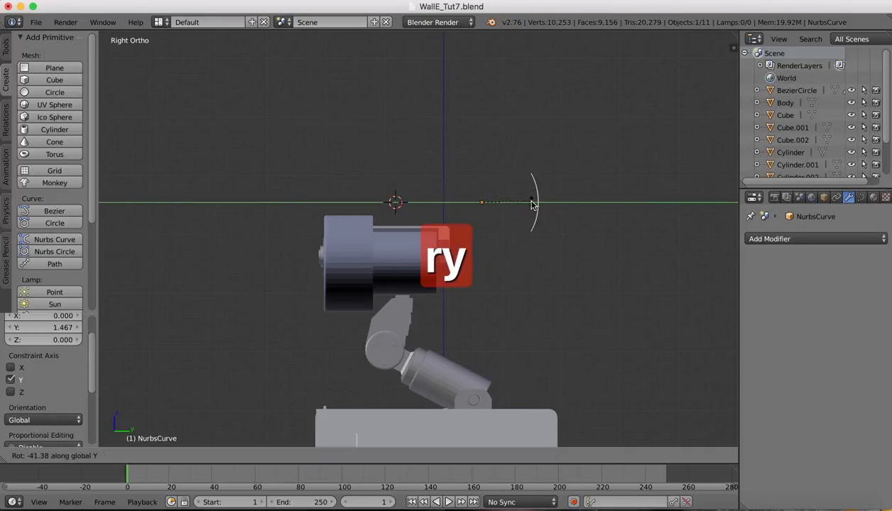
{"action": "type", "text": "90"}
{"action": "key", "text": "Return"}
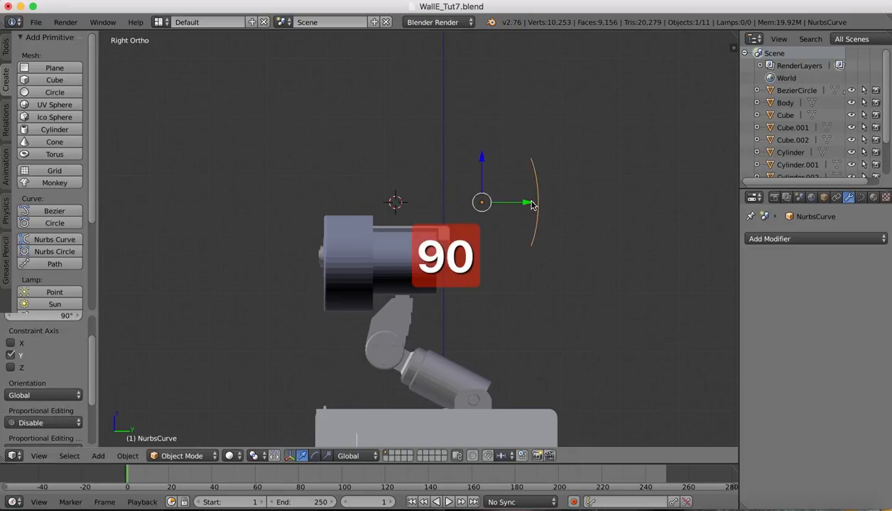
{"action": "left_click", "coordinate": [836, 198]}
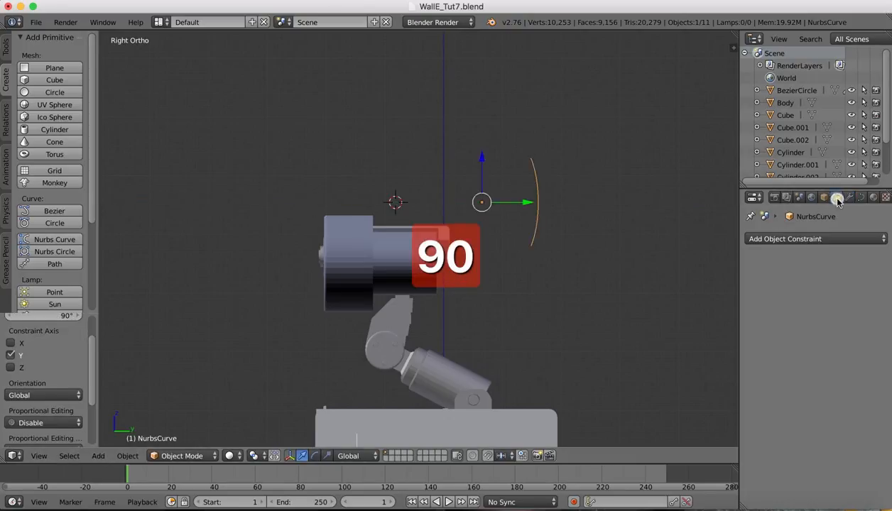
{"action": "left_click", "coordinate": [846, 199]}
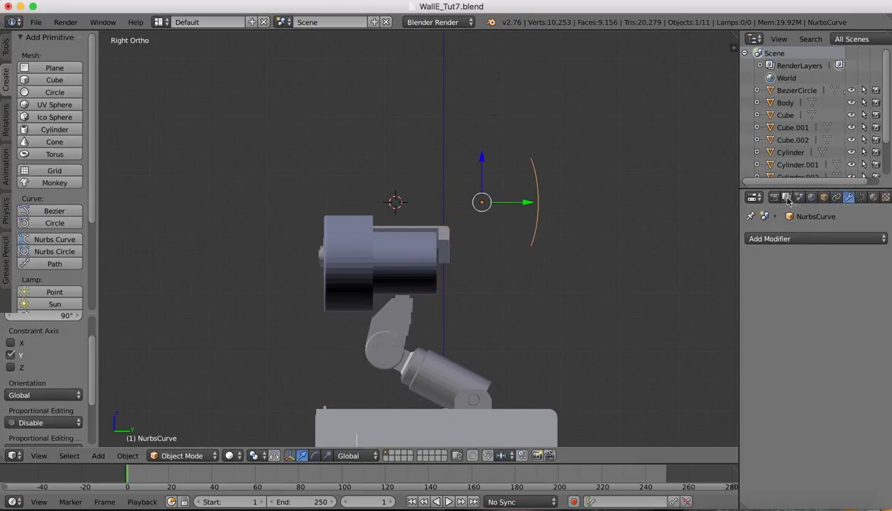
Examine the World settings and the Nurbs curve's object properties, including Relations Extras, Motion Paths and Custom Properties.
{"action": "left_click", "coordinate": [813, 199]}
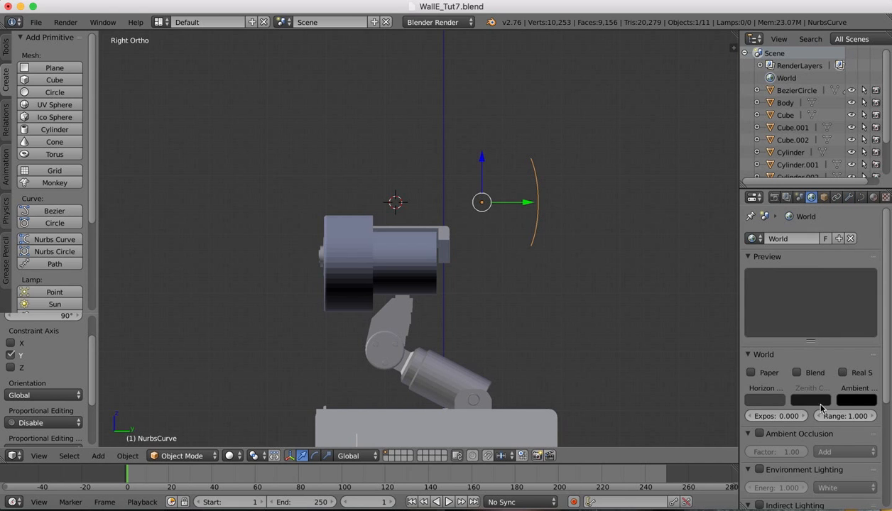
{"action": "scroll", "coordinate": [858, 428], "scroll_direction": "down", "scroll_amount": 5}
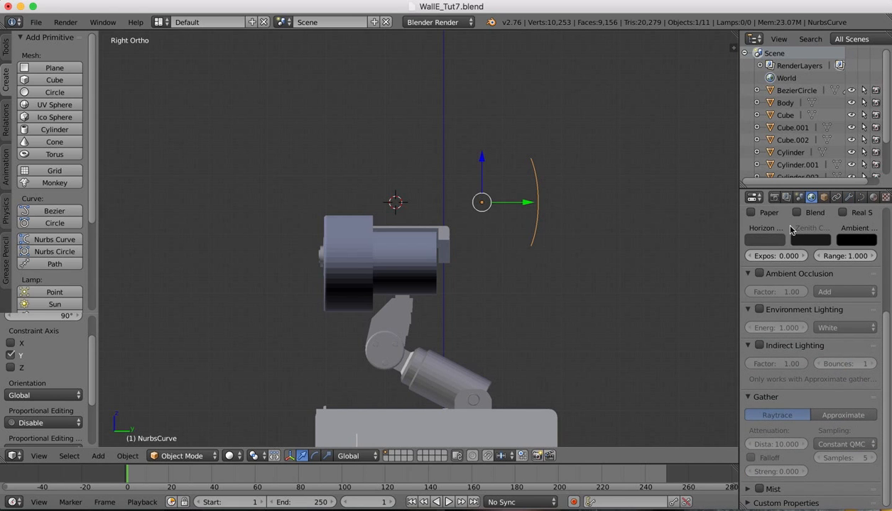
{"action": "left_click", "coordinate": [799, 198]}
{"action": "left_click", "coordinate": [824, 197]}
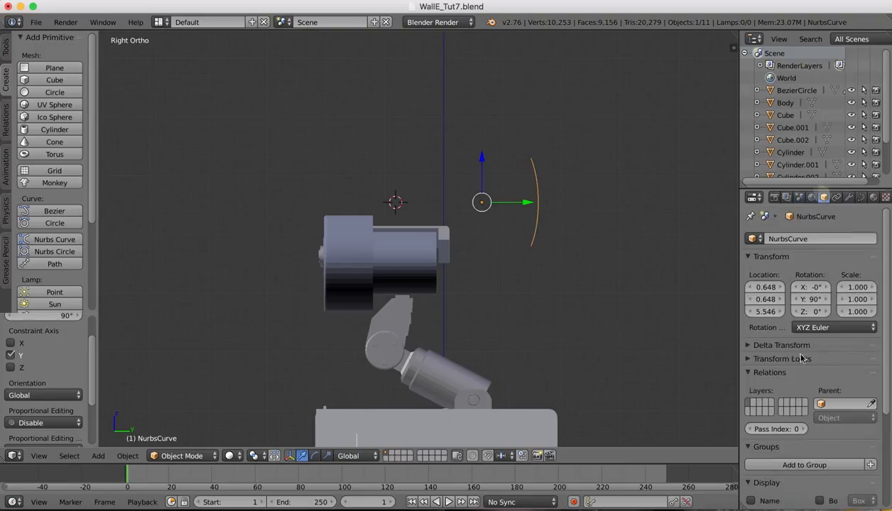
{"action": "scroll", "coordinate": [866, 452], "scroll_direction": "down", "scroll_amount": 5}
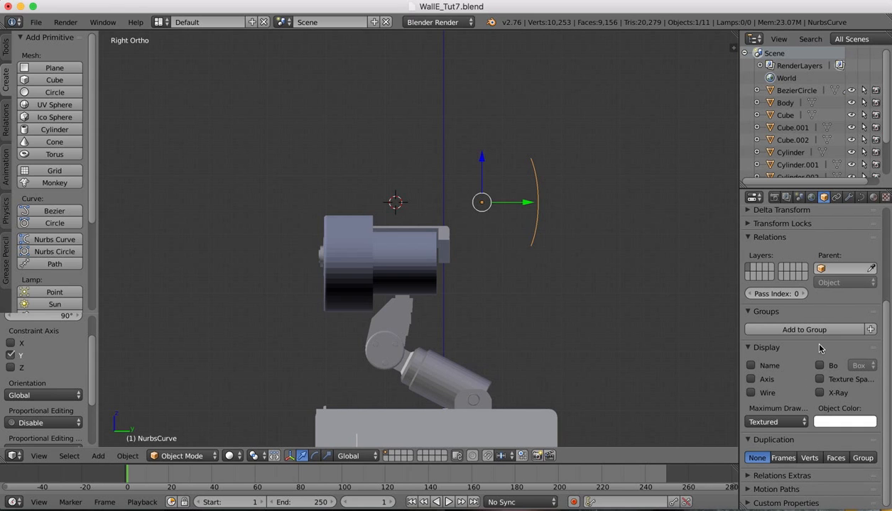
{"action": "scroll", "coordinate": [817, 344], "scroll_direction": "up", "scroll_amount": 4}
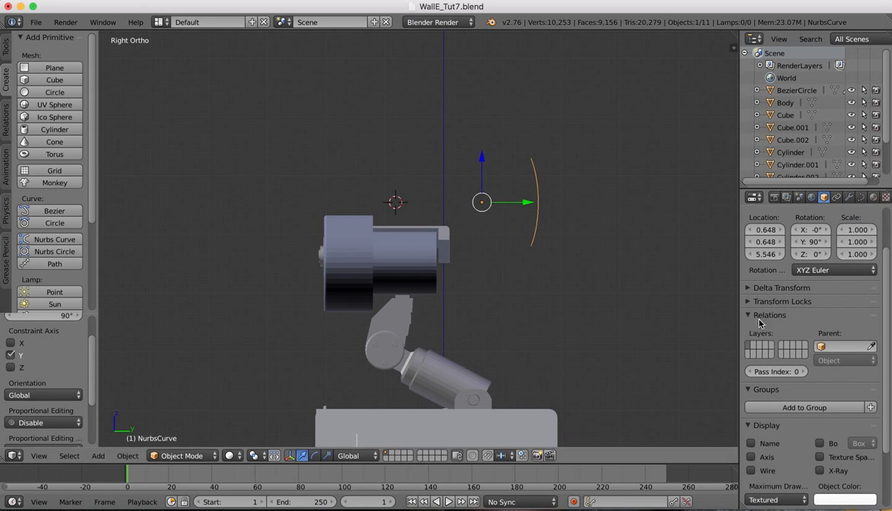
{"action": "scroll", "coordinate": [832, 329], "scroll_direction": "down", "scroll_amount": 4}
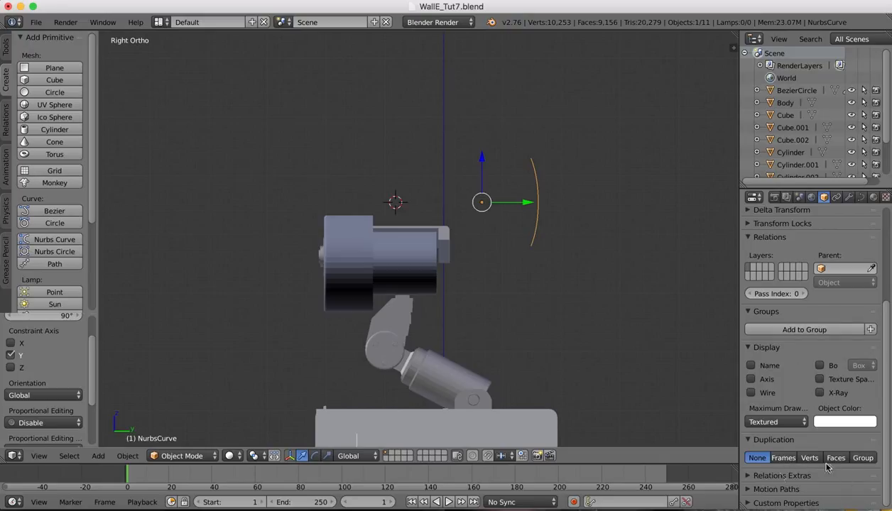
{"action": "left_click", "coordinate": [749, 476]}
{"action": "scroll", "coordinate": [813, 407], "scroll_direction": "down", "scroll_amount": 4}
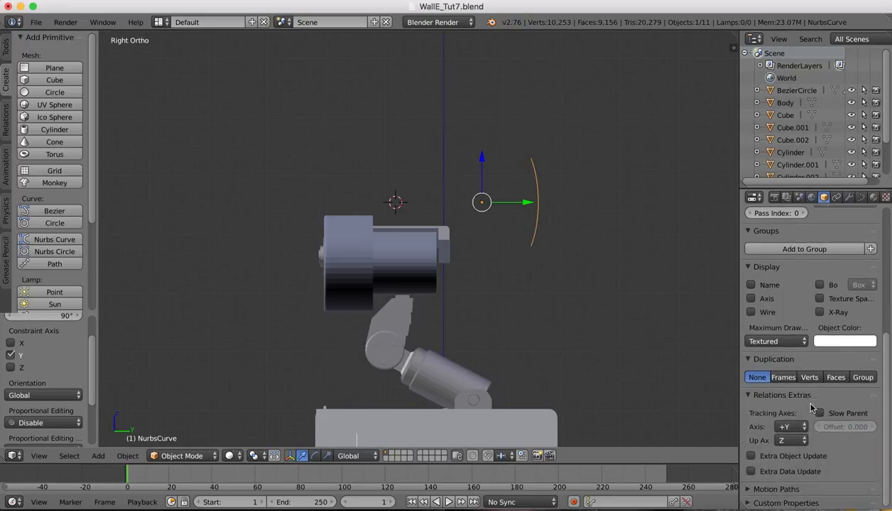
{"action": "left_click", "coordinate": [757, 490]}
{"action": "scroll", "coordinate": [757, 492], "scroll_direction": "down", "scroll_amount": 5}
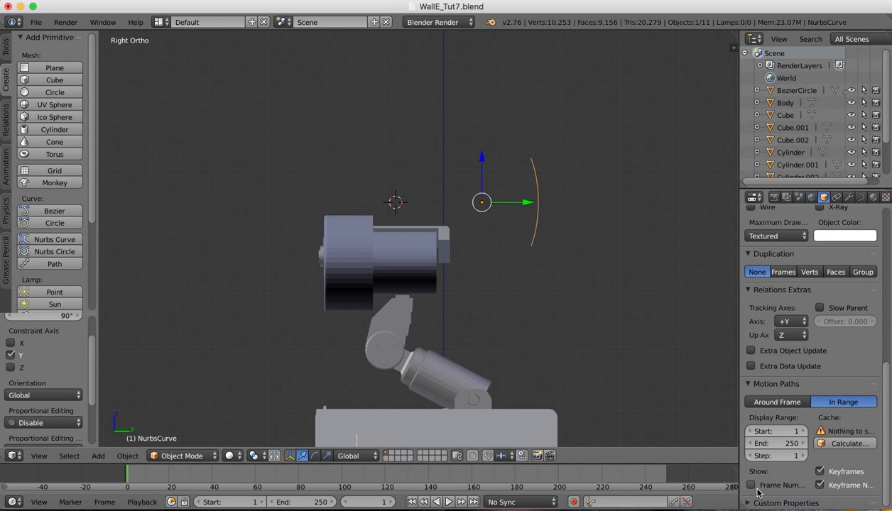
{"action": "left_click", "coordinate": [752, 504]}
{"action": "scroll", "coordinate": [787, 446], "scroll_direction": "down", "scroll_amount": 1}
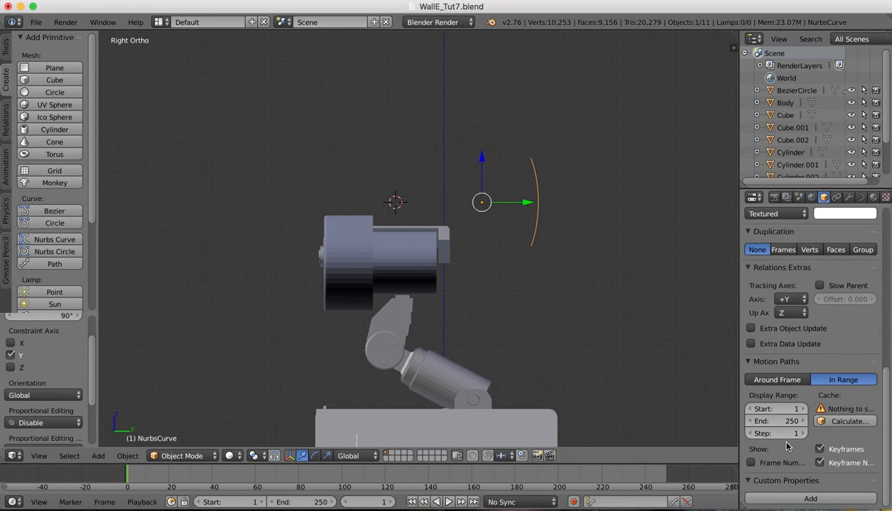
{"action": "scroll", "coordinate": [787, 446], "scroll_direction": "up", "scroll_amount": 2}
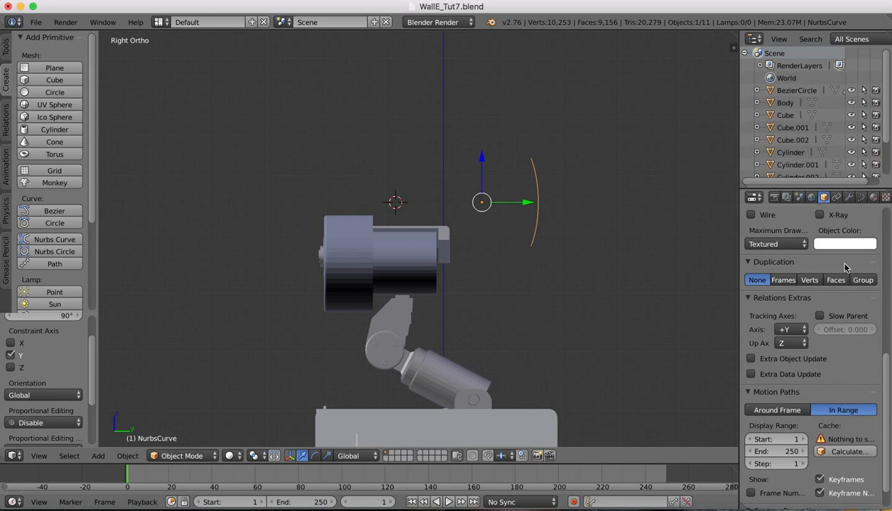
In Edit Mode, shift all the Nurbs curve's control points 0.158 along Y, then about 0.369 along Y and -0.158 along Z.
{"action": "left_click", "coordinate": [174, 456]}
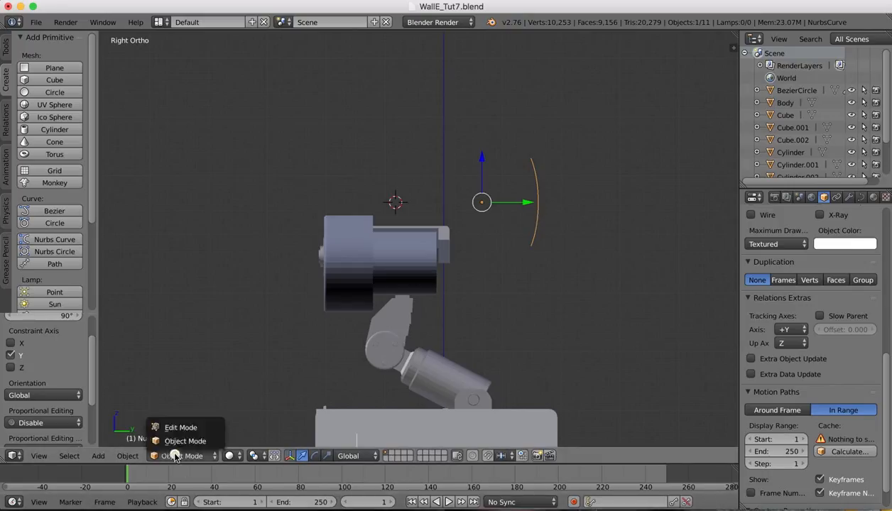
{"action": "left_click", "coordinate": [181, 428]}
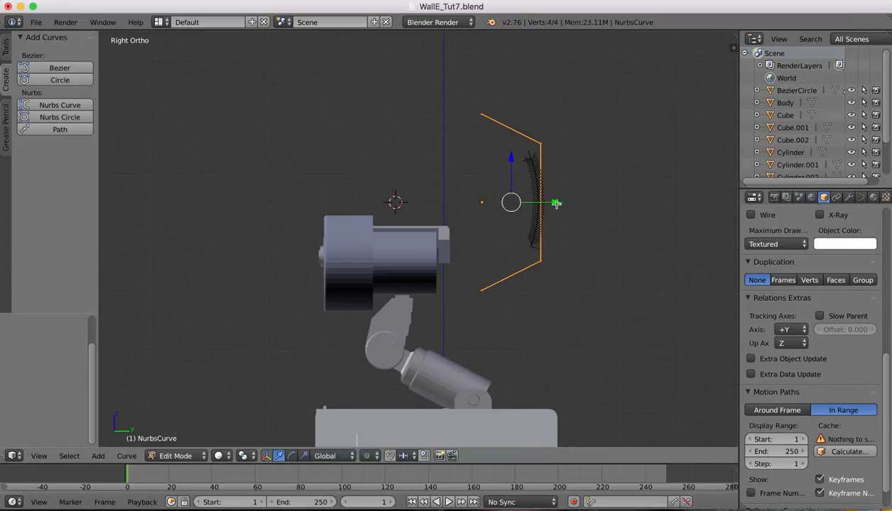
{"action": "left_click_drag", "start_coordinate": [558, 202], "coordinate": [567, 201]}
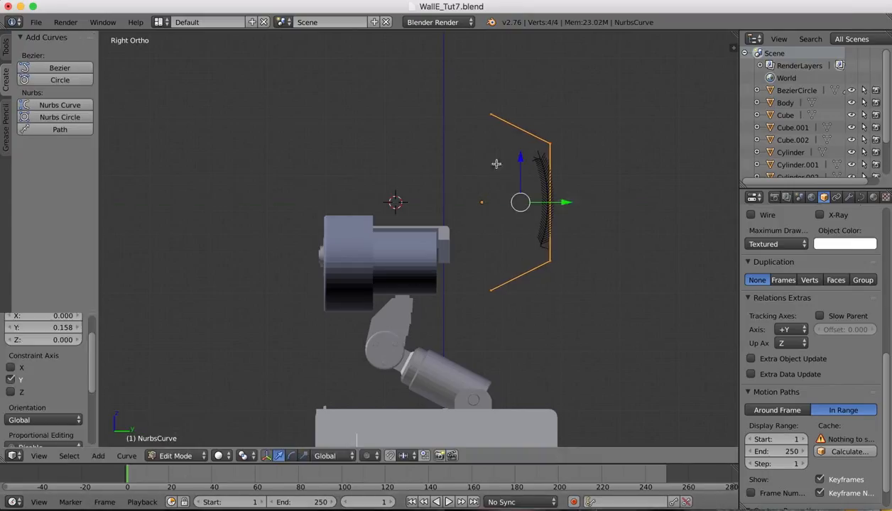
{"action": "key", "text": "g"}
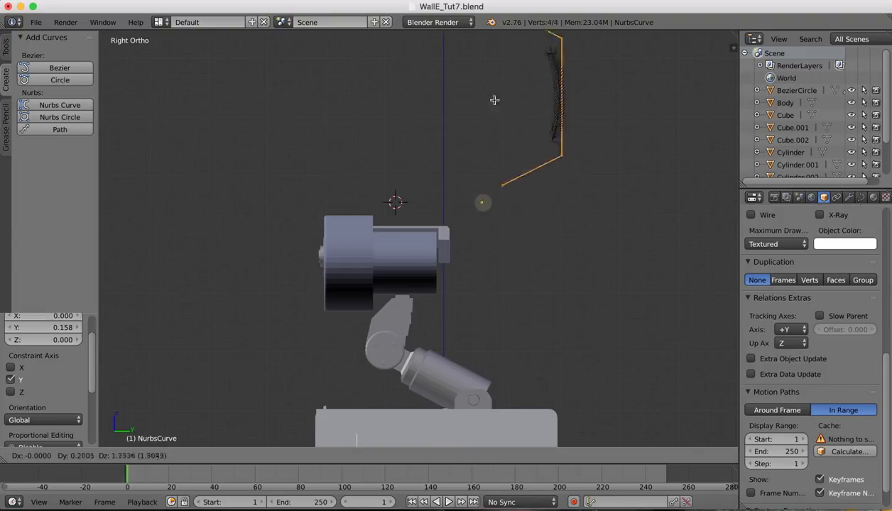
{"action": "left_click", "coordinate": [504, 213]}
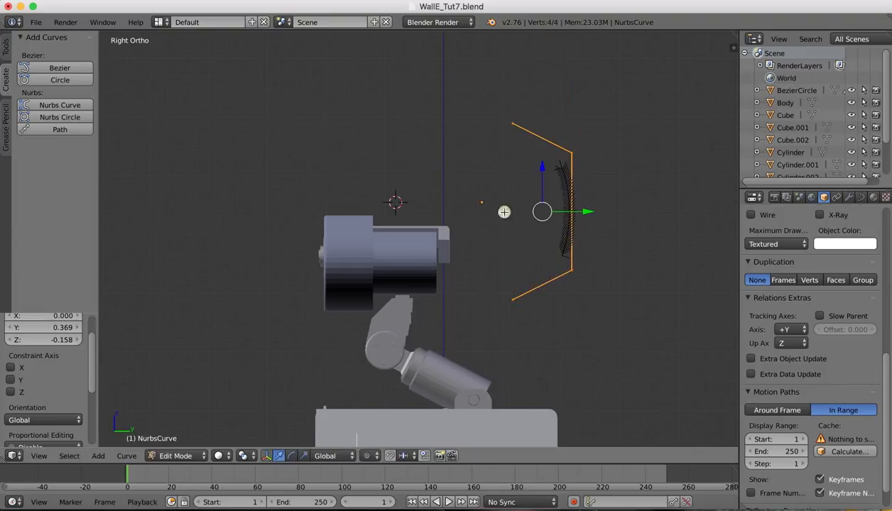
Move the curve's upper corner point about 1.066 along Y and -0.992 along Z, and its top end point about 0.570 and -0.580.
{"action": "right_click", "coordinate": [573, 153]}
{"action": "key", "text": "g"}
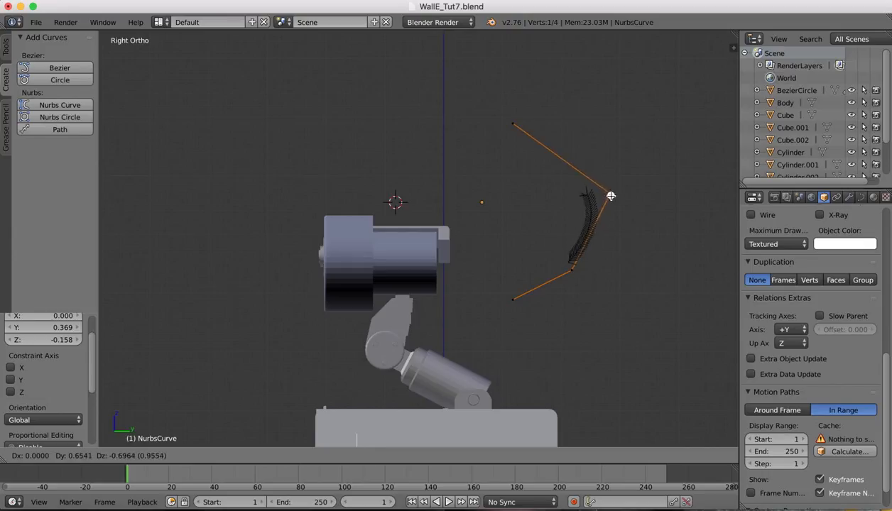
{"action": "left_click", "coordinate": [633, 211]}
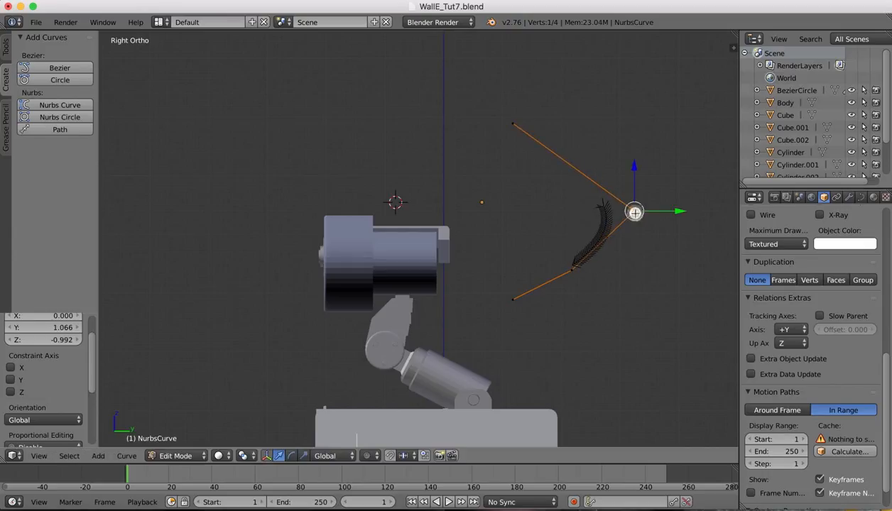
{"action": "right_click", "coordinate": [513, 125]}
{"action": "key", "text": "g"}
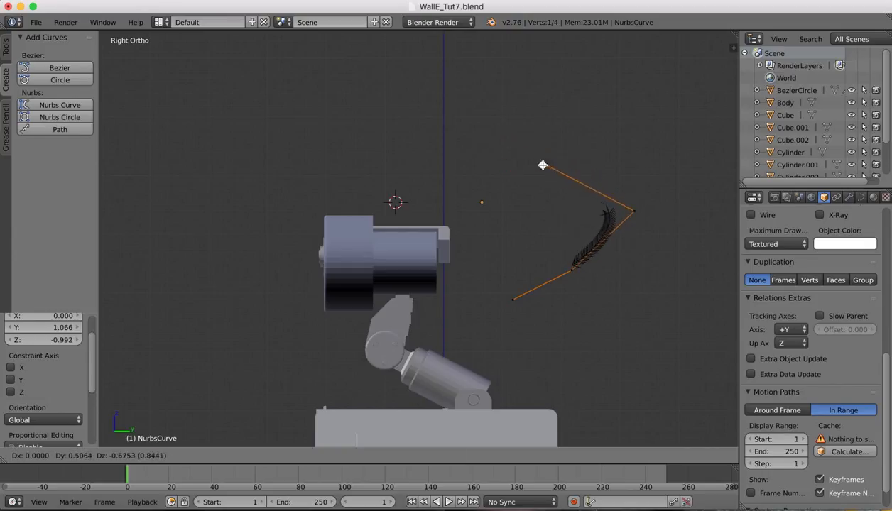
{"action": "left_click", "coordinate": [546, 159]}
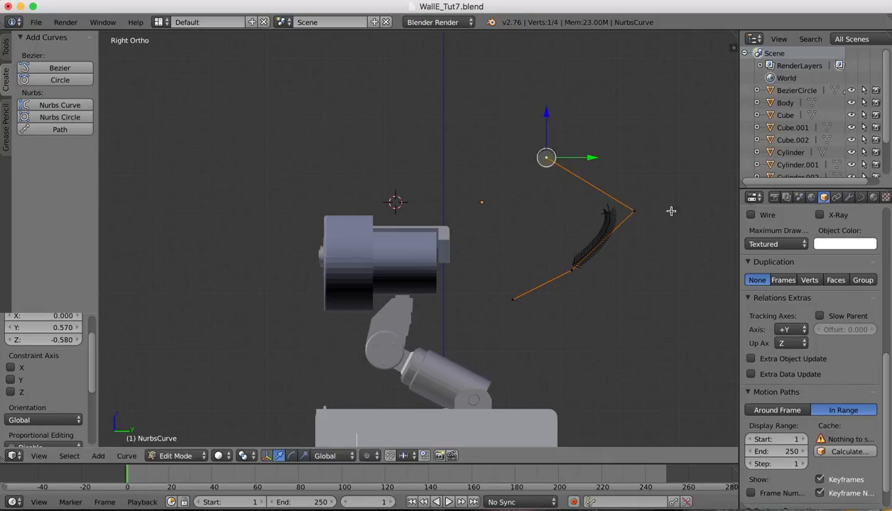
Pull the upper corner point back about -0.591 along Y and -0.528 along Z, and move the top end point about 0.327 and 0.781.
{"action": "right_click", "coordinate": [633, 210]}
{"action": "key", "text": "g"}
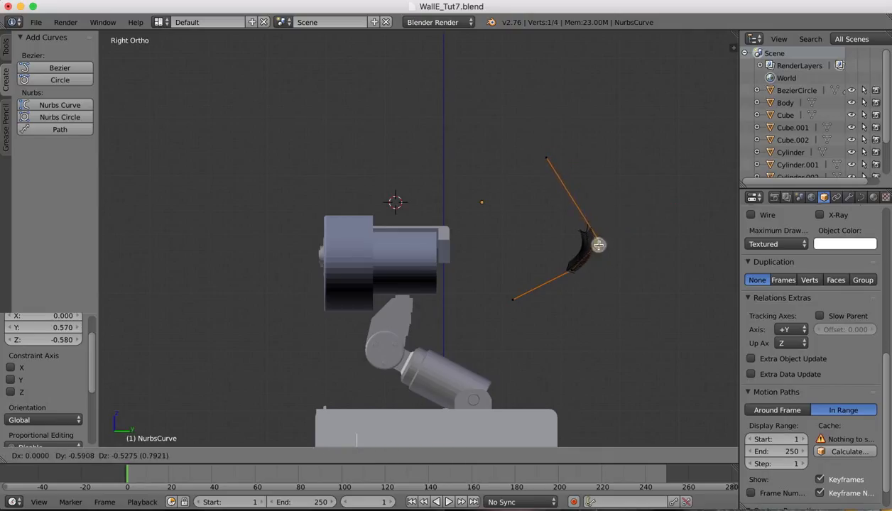
{"action": "left_click", "coordinate": [599, 245]}
{"action": "right_click", "coordinate": [545, 158]}
{"action": "key", "text": "g"}
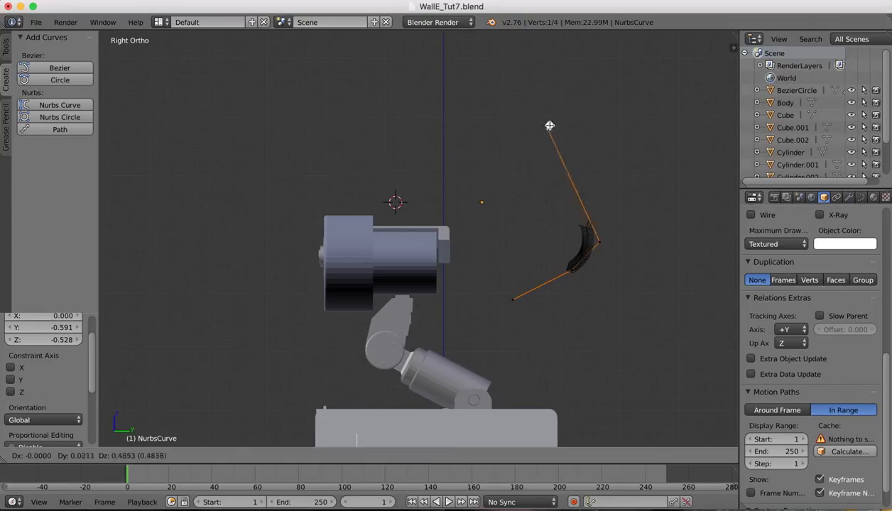
{"action": "left_click", "coordinate": [565, 112]}
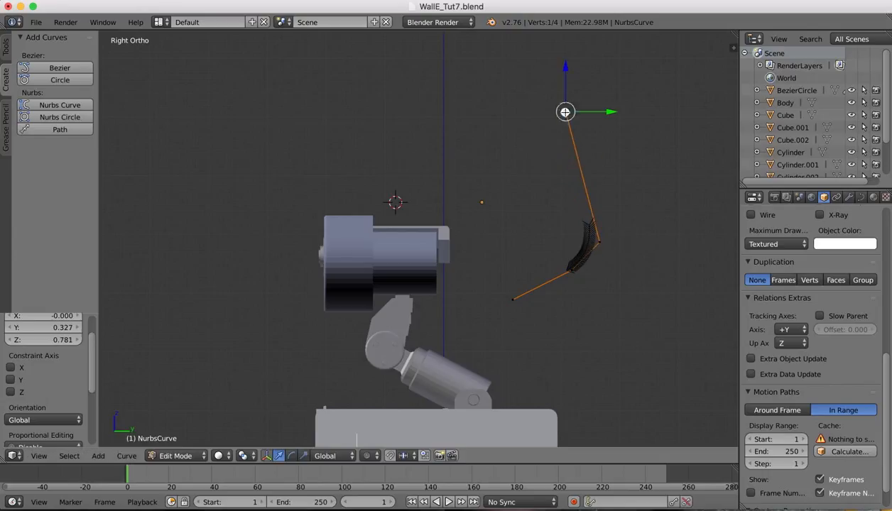
Move the curve's lower end point toward the brow block, about -1.319 along Y and 1.256 along Z.
{"action": "right_click", "coordinate": [513, 301]}
{"action": "key", "text": "g"}
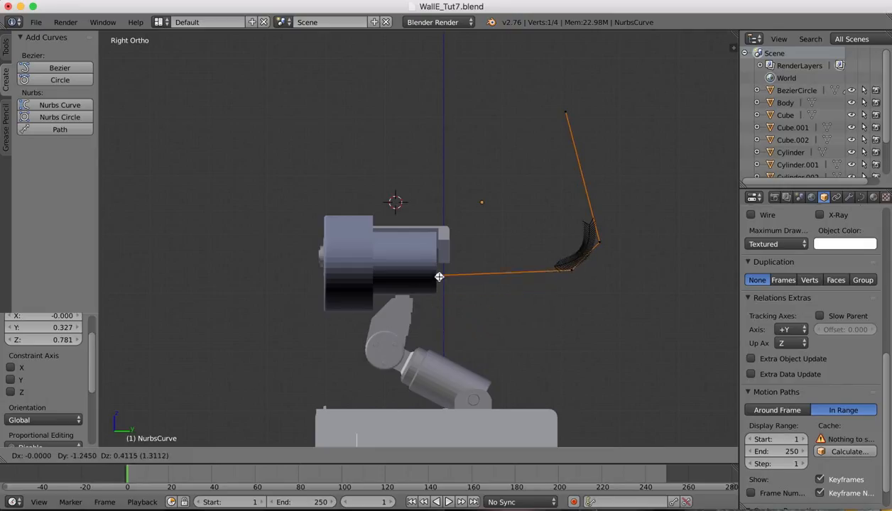
{"action": "left_click", "coordinate": [435, 228]}
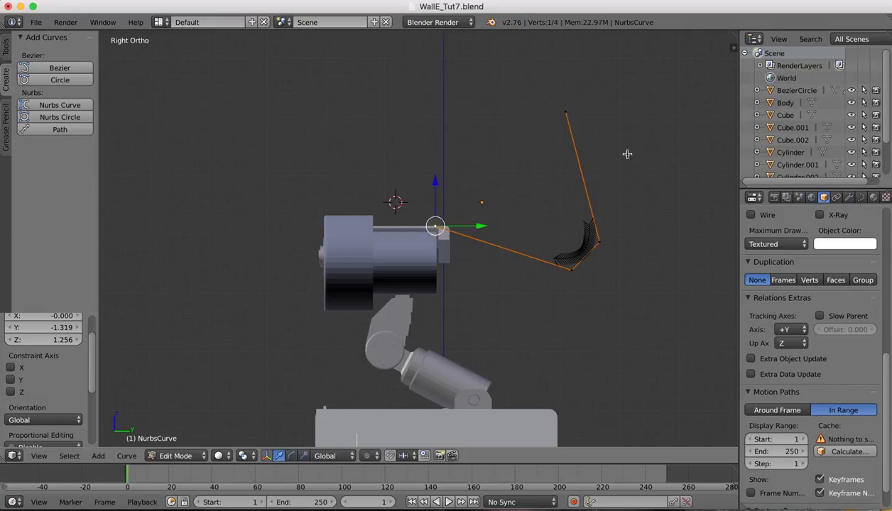
Raise the curve's top end point about 0.73 along Z and return the curve to Object Mode.
{"action": "right_click", "coordinate": [566, 114]}
{"action": "key", "text": "g"}
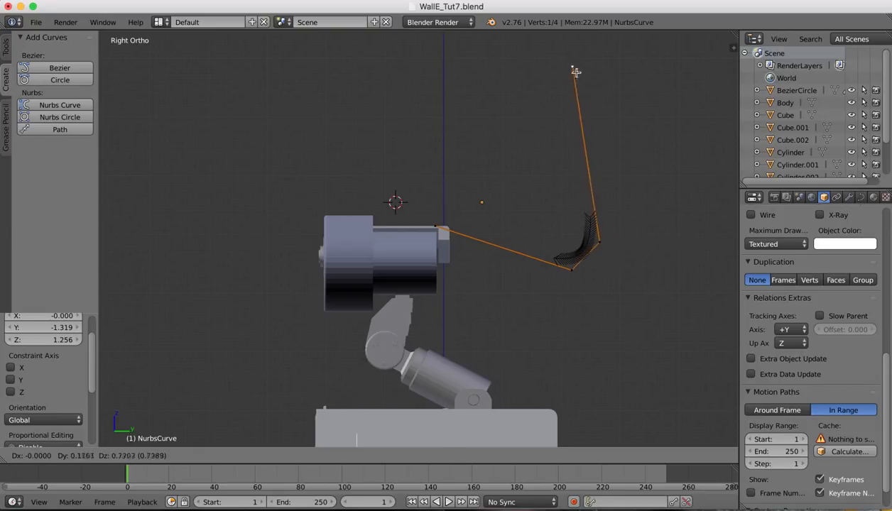
{"action": "left_click", "coordinate": [576, 72]}
{"action": "left_click", "coordinate": [186, 455]}
{"action": "left_click", "coordinate": [183, 442]}
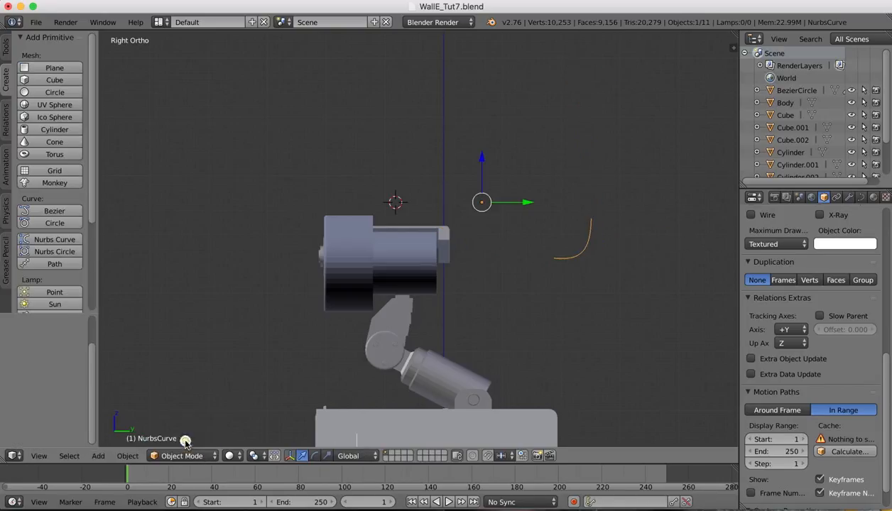
Move the curve about -2.057 along Y back toward the eyes, shift it sideways along X, and lower it about 0.350 along Z.
{"action": "left_click_drag", "start_coordinate": [458, 210], "coordinate": [399, 211]}
{"action": "scroll", "coordinate": [589, 198], "scroll_direction": "right", "scroll_amount": 3}
{"action": "scroll", "coordinate": [589, 201], "scroll_direction": "right", "scroll_amount": 5}
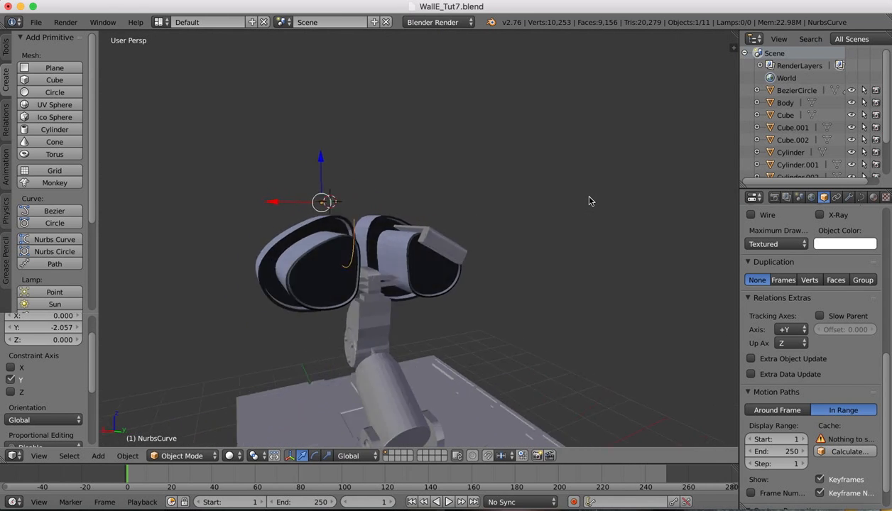
{"action": "left_click_drag", "start_coordinate": [291, 203], "coordinate": [351, 200]}
{"action": "left_click_drag", "start_coordinate": [398, 161], "coordinate": [398, 177]}
{"action": "scroll", "coordinate": [398, 179], "scroll_direction": "left", "scroll_amount": 5}
{"action": "scroll", "coordinate": [398, 179], "scroll_direction": "left", "scroll_amount": 2}
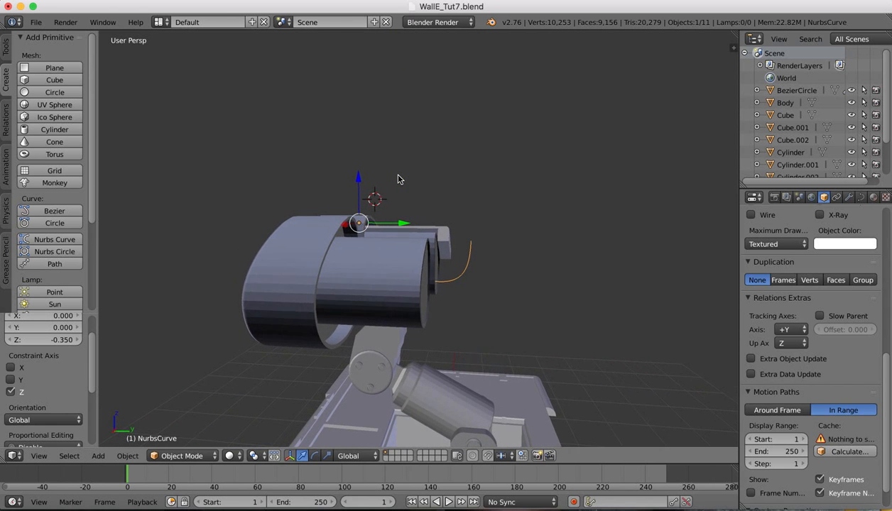
Scale the curve down by about 0.886, move it 0.446 along Y, and scale it again by about 0.837.
{"action": "key", "text": "s"}
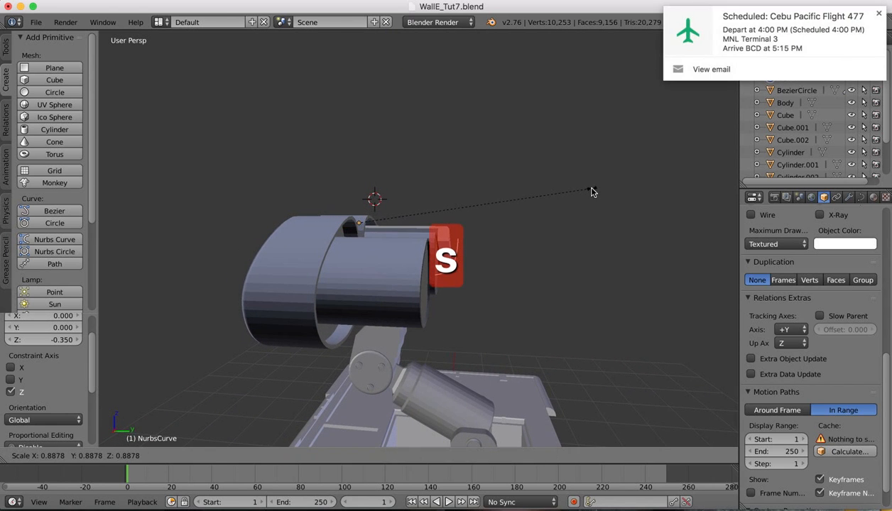
{"action": "left_click", "coordinate": [590, 191]}
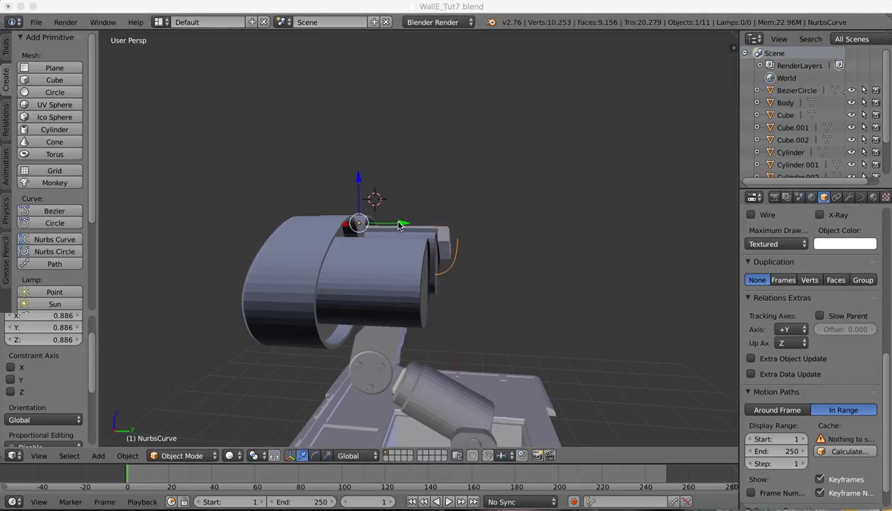
{"action": "left_click_drag", "start_coordinate": [398, 224], "coordinate": [427, 222]}
{"action": "key", "text": "s"}
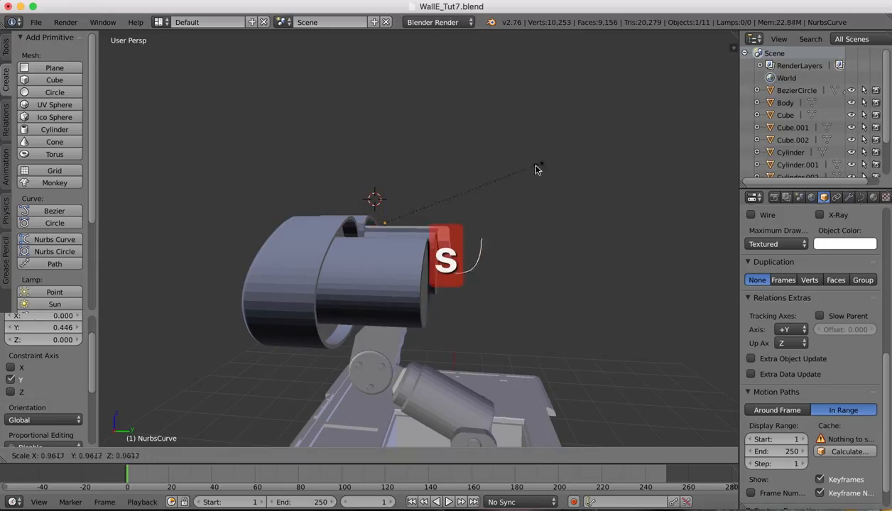
{"action": "left_click", "coordinate": [521, 178]}
Position the curve beneath the brow block by moving it about -0.157 along Z, -0.451 along X and -0.383 along Y.
{"action": "middle_click_drag", "start_coordinate": [520, 178], "coordinate": [520, 181]}
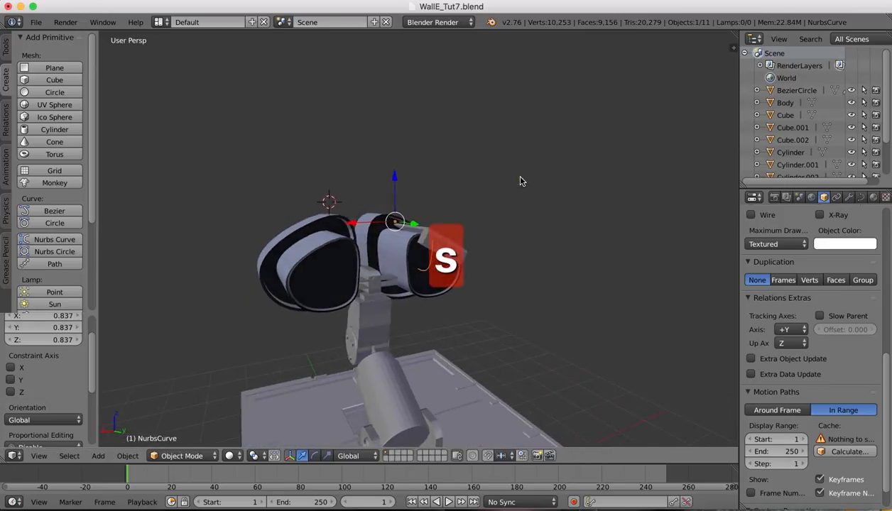
{"action": "left_click_drag", "start_coordinate": [396, 179], "coordinate": [393, 185]}
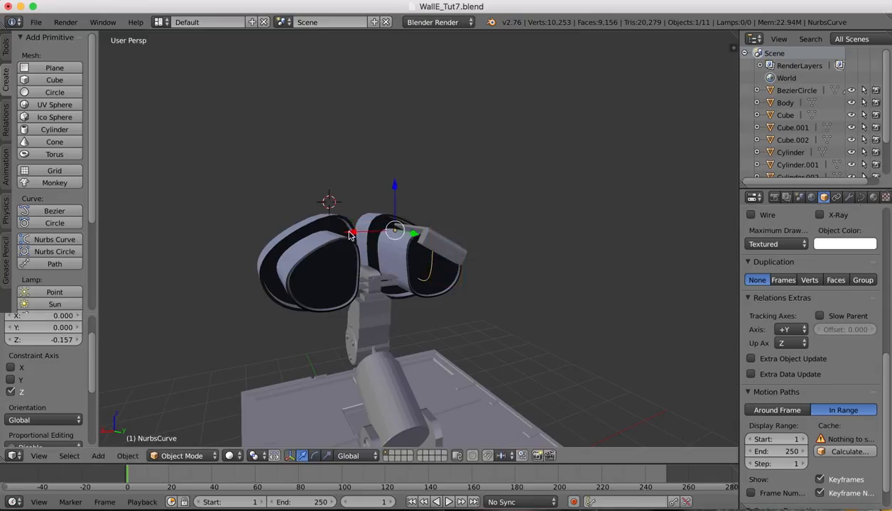
{"action": "left_click_drag", "start_coordinate": [349, 235], "coordinate": [371, 231]}
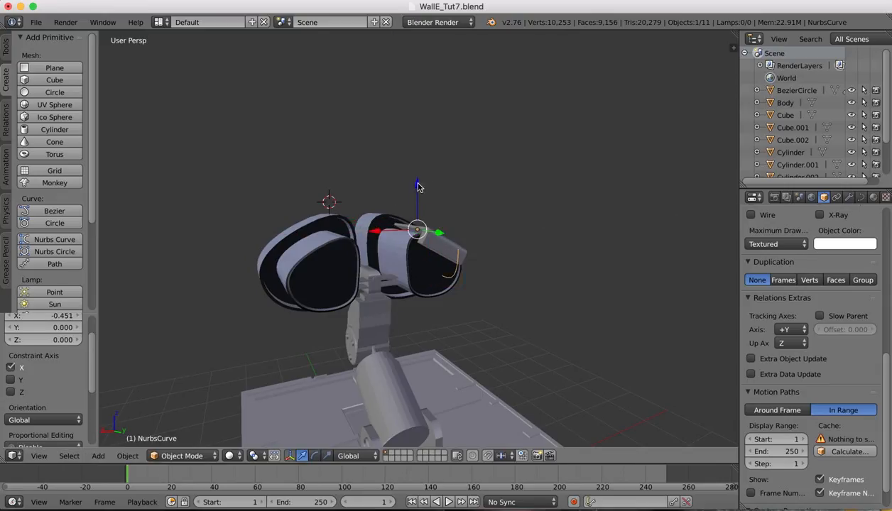
{"action": "middle_click_drag", "start_coordinate": [518, 184], "coordinate": [518, 185]}
{"action": "left_click_drag", "start_coordinate": [438, 235], "coordinate": [416, 233]}
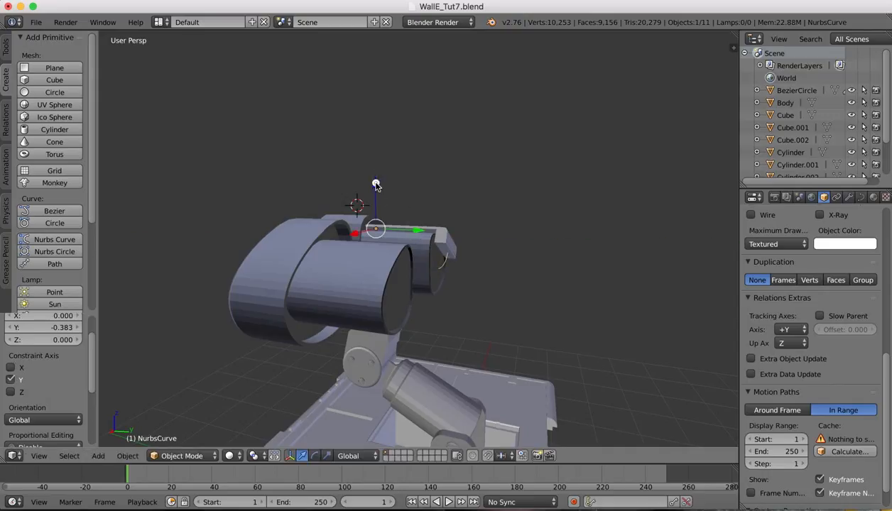
Move the NURBS curve about 0.15 down along Z and about 0.05 forward along Y beside the eye.
{"action": "left_click_drag", "start_coordinate": [375, 184], "coordinate": [376, 193]}
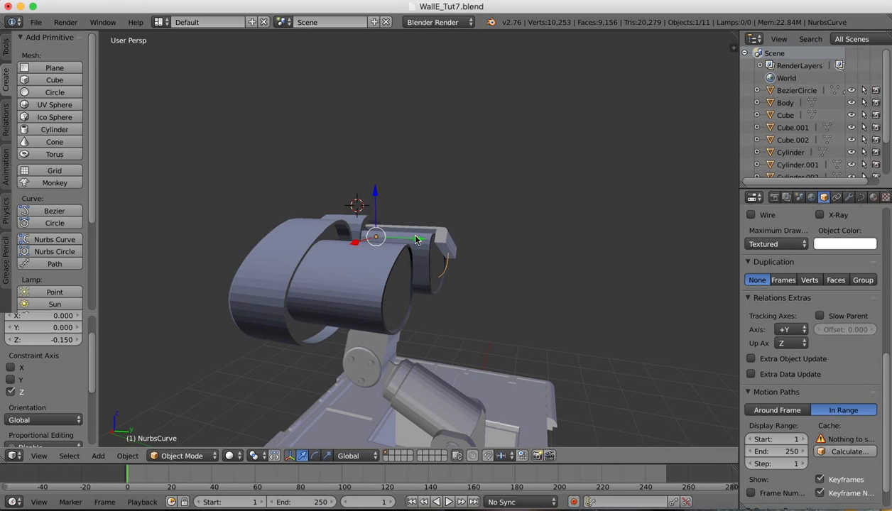
{"action": "left_click_drag", "start_coordinate": [417, 240], "coordinate": [418, 240]}
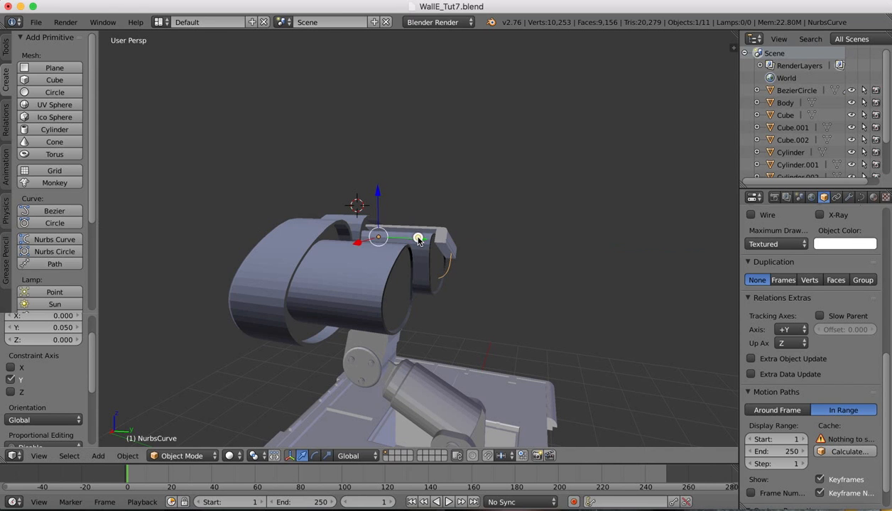
{"action": "middle_click_drag", "start_coordinate": [452, 211], "coordinate": [441, 205]}
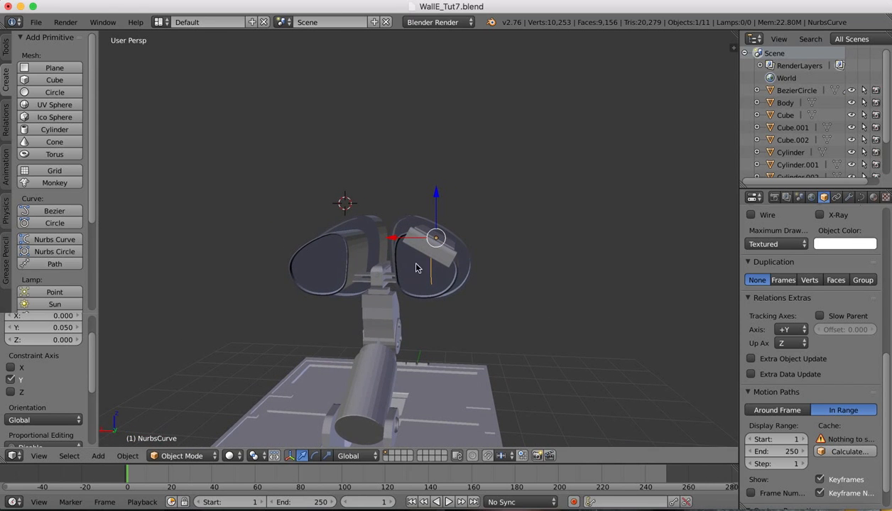
In back view, shift the curve about -0.18 along X and about 0.063 down along Z under the eye's angled cover.
{"action": "left_click", "coordinate": [48, 458]}
{"action": "left_click", "coordinate": [56, 364]}
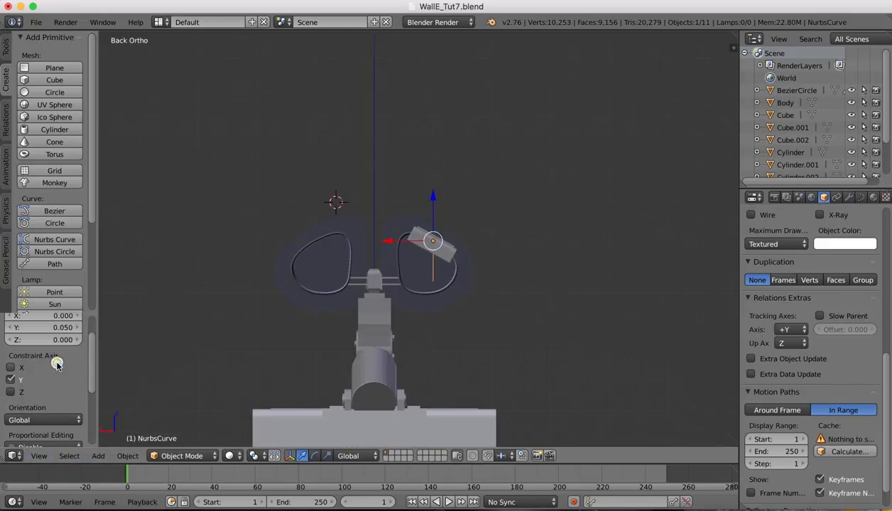
{"action": "key", "text": "g"}
{"action": "key", "text": "x"}
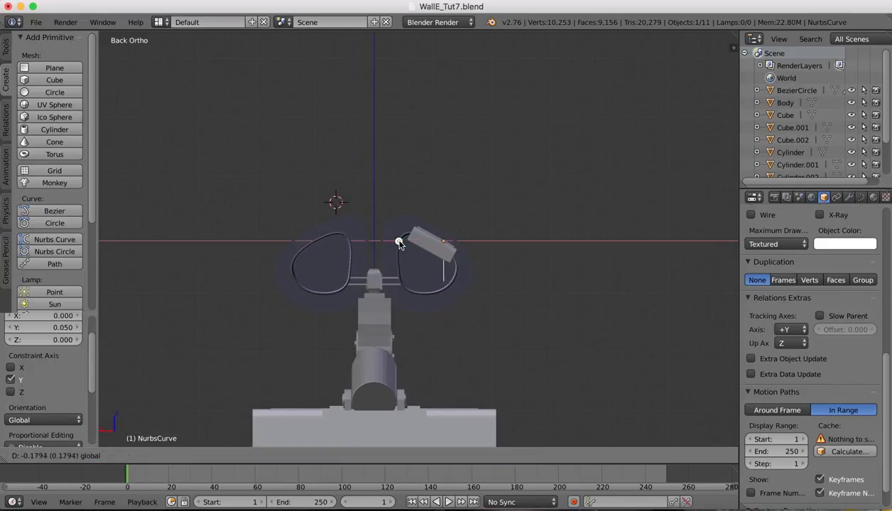
{"action": "left_click", "coordinate": [399, 240]}
{"action": "left_click_drag", "start_coordinate": [447, 197], "coordinate": [446, 202]}
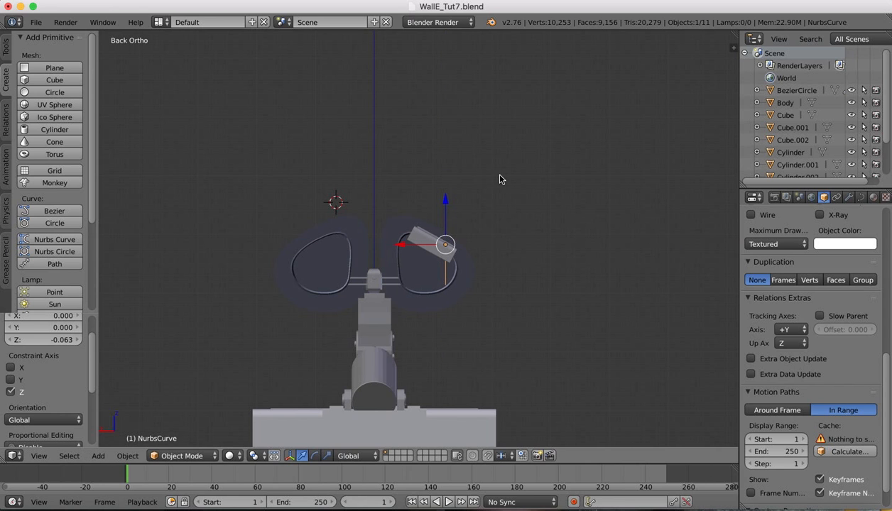
Move the curve about 0.891 along Y so it sits clear in front of the eye.
{"action": "scroll", "coordinate": [524, 205], "scroll_direction": "down", "scroll_amount": 10}
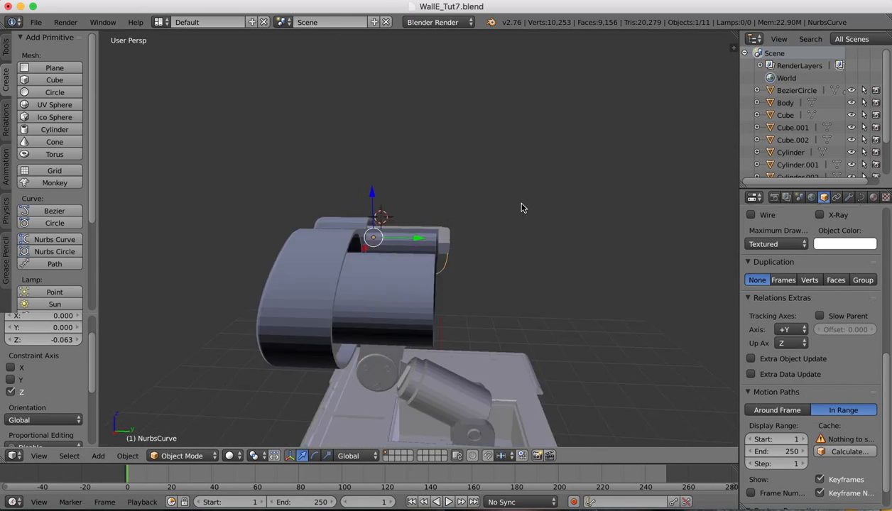
{"action": "scroll", "coordinate": [521, 207], "scroll_direction": "left", "scroll_amount": 10}
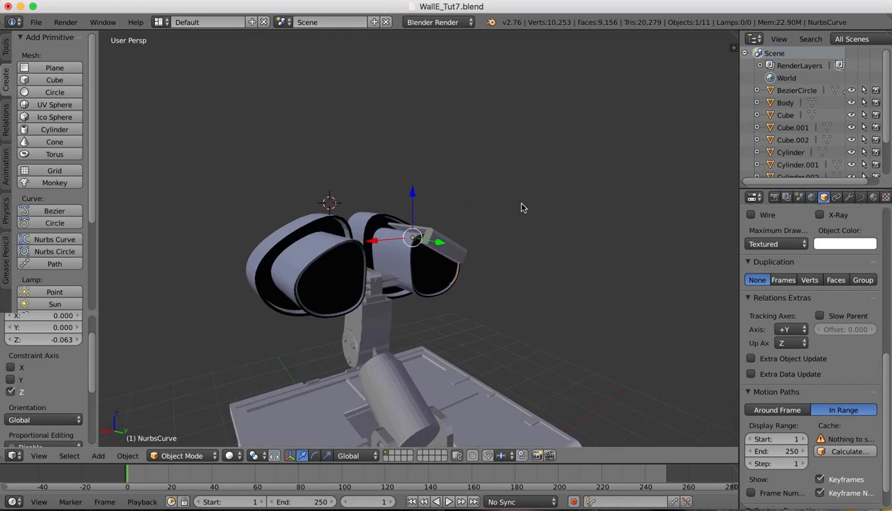
{"action": "scroll", "coordinate": [521, 207], "scroll_direction": "left", "scroll_amount": 5}
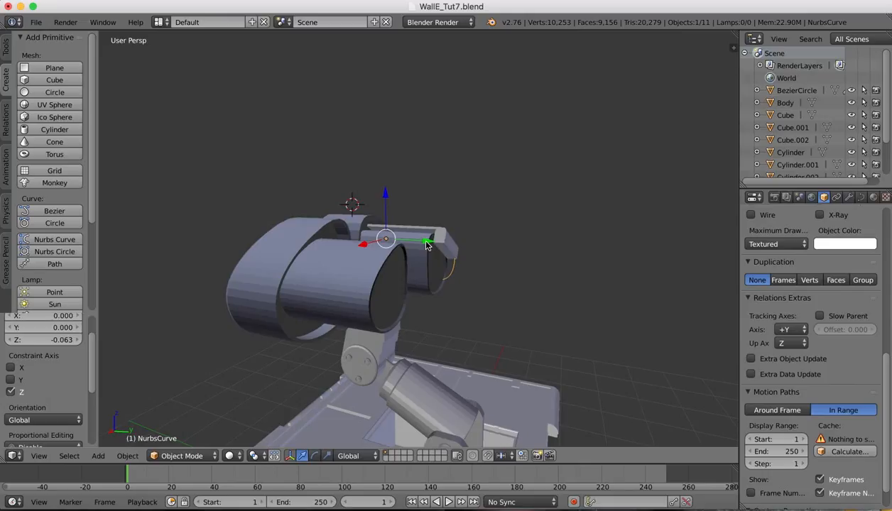
{"action": "left_click_drag", "start_coordinate": [427, 245], "coordinate": [470, 244]}
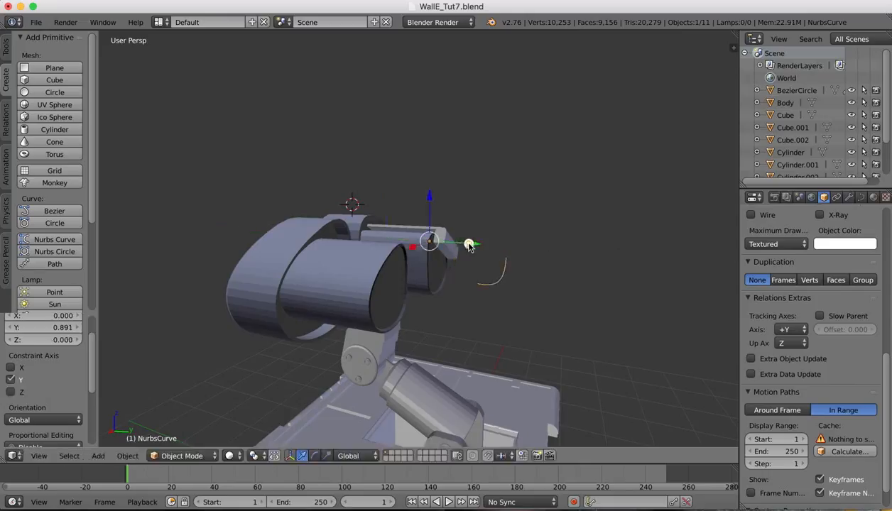
{"action": "scroll", "coordinate": [556, 196], "scroll_direction": "left", "scroll_amount": 1}
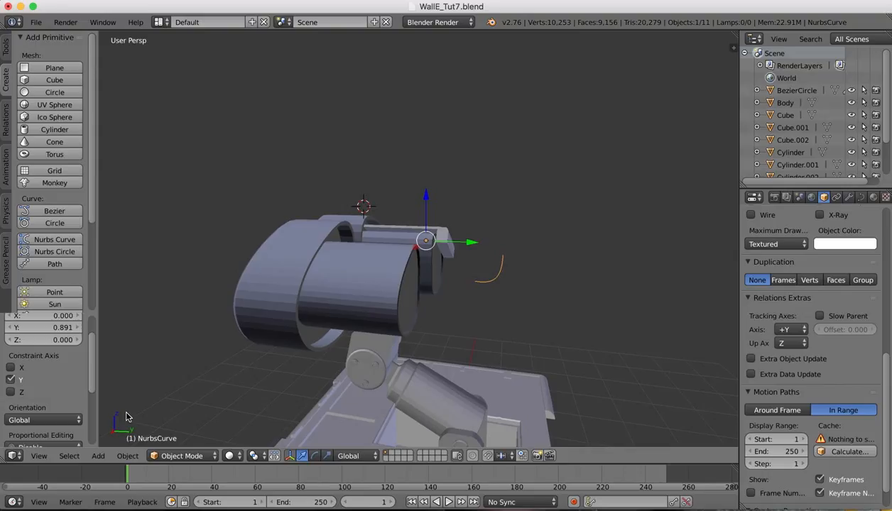
Convert the NURBS curve to a mesh without keeping the original.
{"action": "key", "text": "alt+b"}
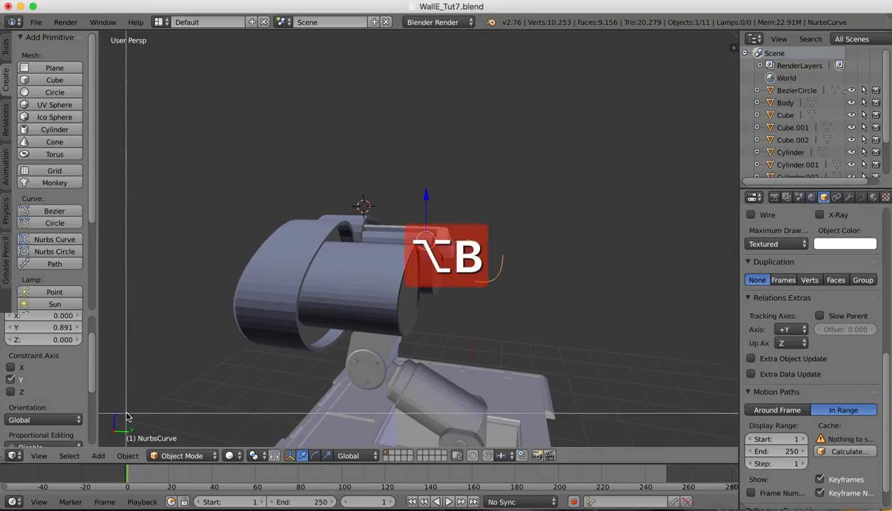
{"action": "left_click_drag", "start_coordinate": [127, 413], "coordinate": [127, 413]}
{"action": "key", "text": "alt+c"}
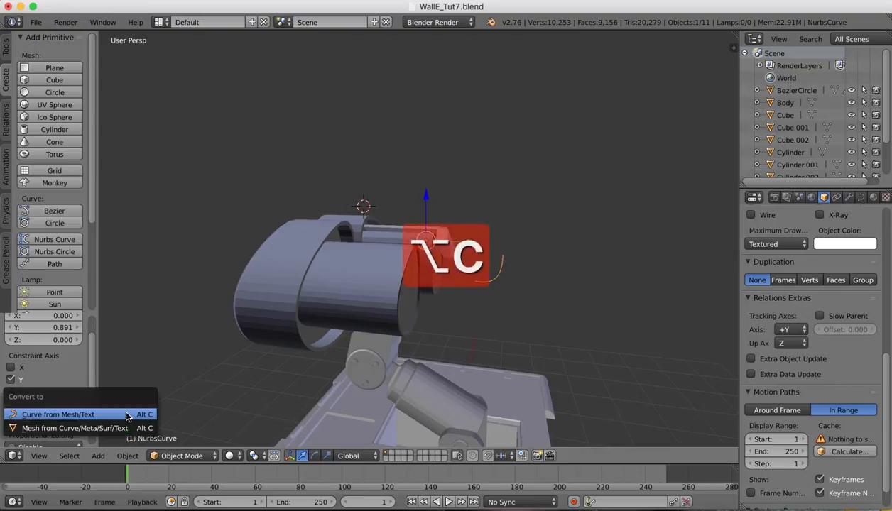
{"action": "left_click", "coordinate": [88, 429]}
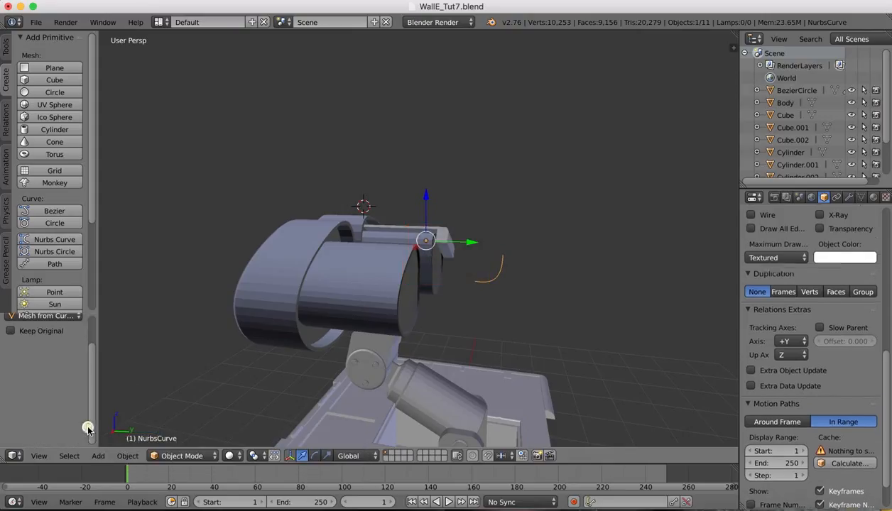
Enter Edit Mode and select the converted curve's whole edge loop.
{"action": "left_click", "coordinate": [165, 454]}
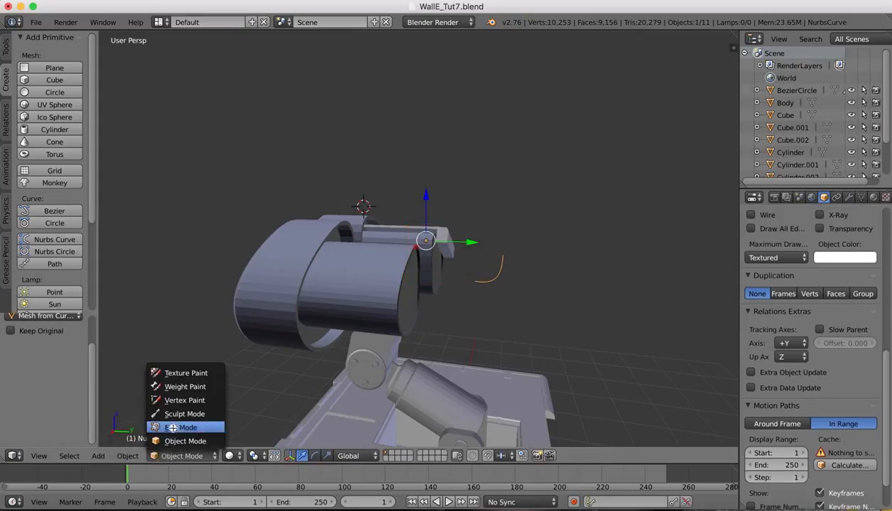
{"action": "left_click", "coordinate": [171, 428]}
{"action": "scroll", "coordinate": [498, 278], "scroll_direction": "right", "scroll_amount": 5}
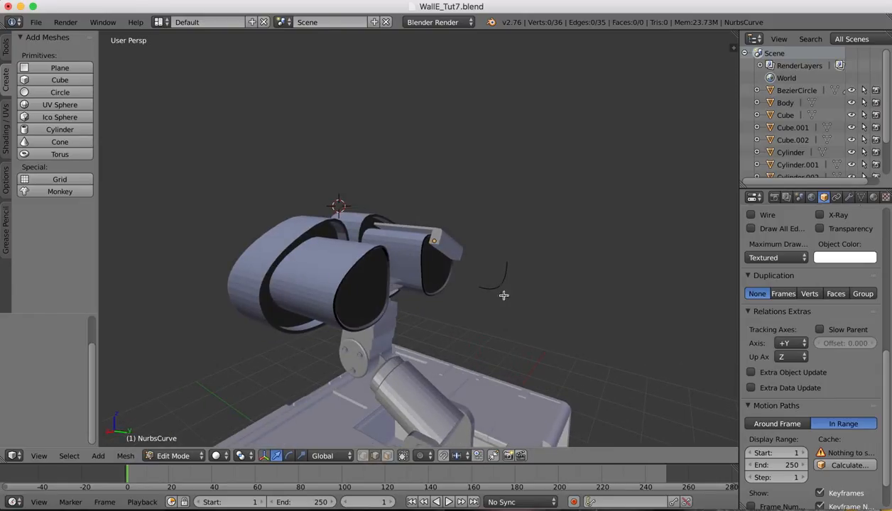
{"action": "right_click", "coordinate": [502, 286]}
{"action": "left_click", "coordinate": [71, 457]}
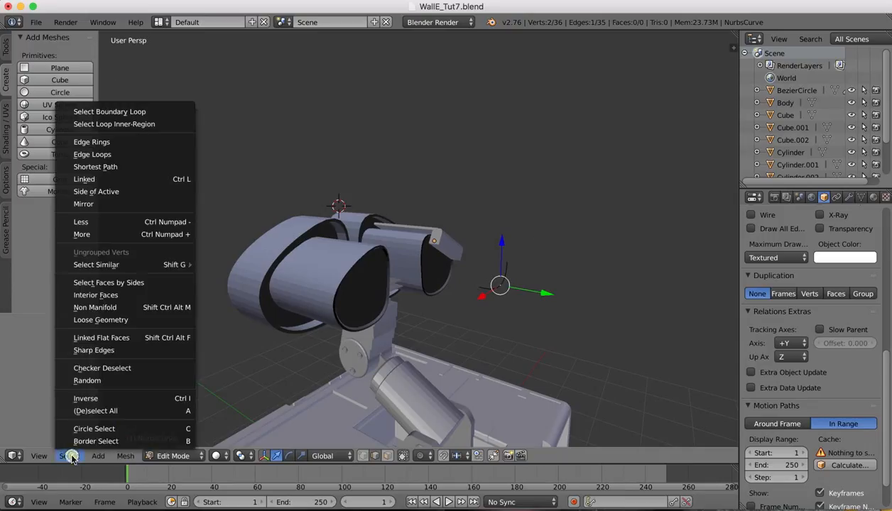
{"action": "left_click", "coordinate": [93, 155]}
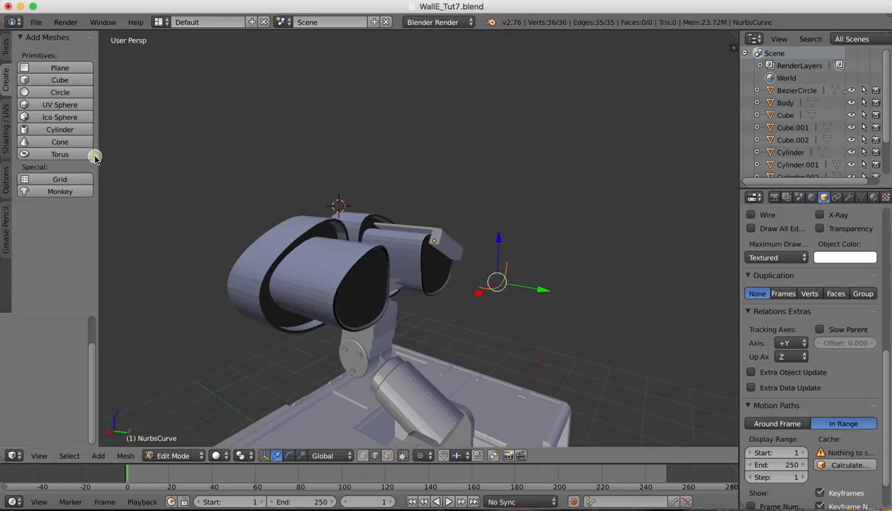
Extrude the selected edge loop about 0.111 along the X axis into a curved strip.
{"action": "scroll", "coordinate": [503, 225], "scroll_direction": "right", "scroll_amount": 5}
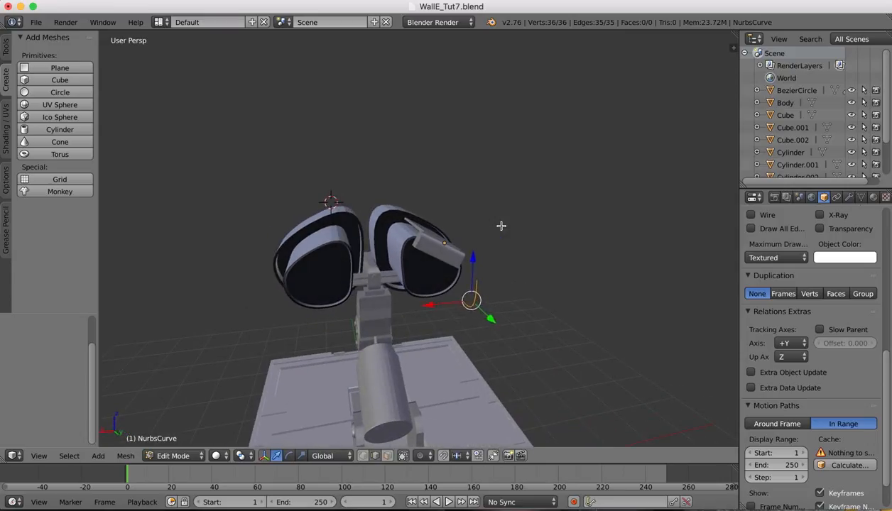
{"action": "key", "text": "e"}
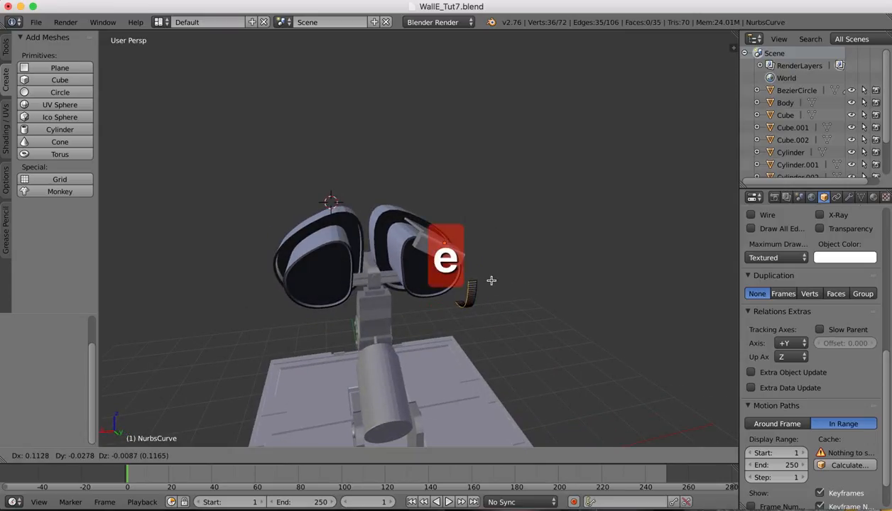
{"action": "key", "text": "x"}
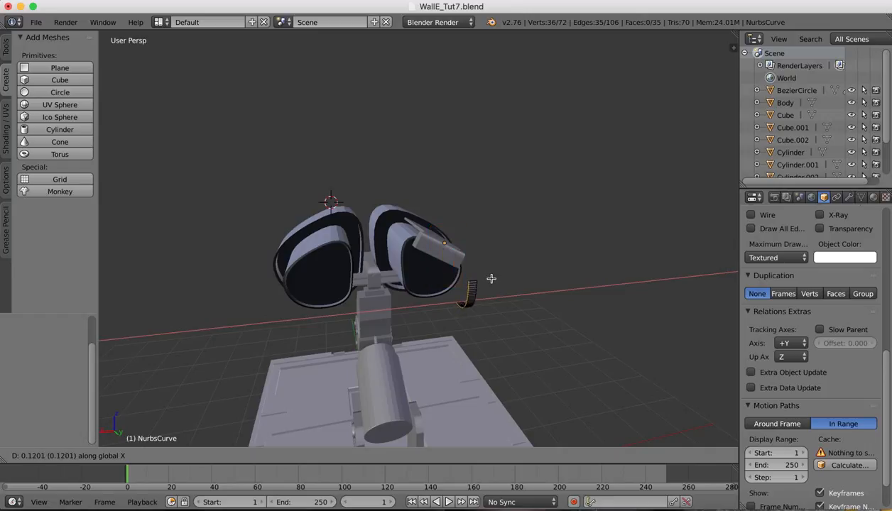
{"action": "left_click", "coordinate": [492, 278]}
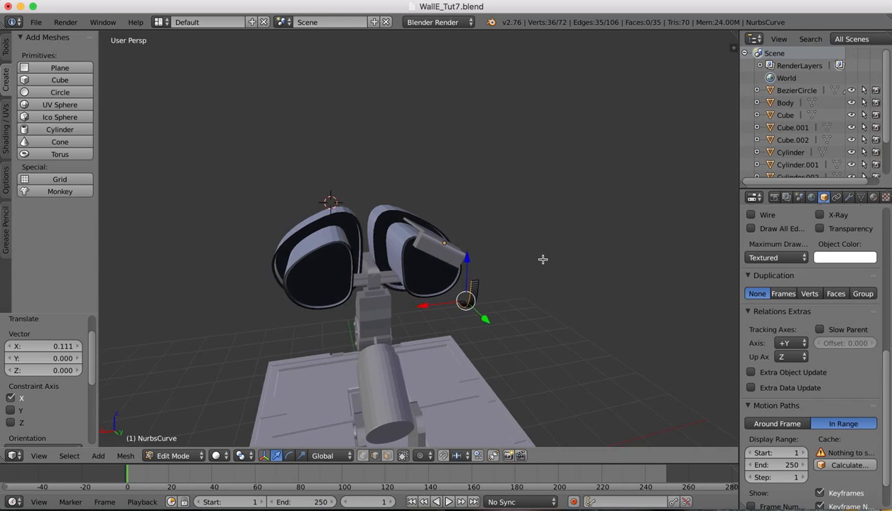
Check the eye details in the walle basic.jpg reference, return to Blender and add a Solidify modifier to the curved strip in Object Mode.
{"action": "scroll", "coordinate": [542, 258], "scroll_direction": "right", "scroll_amount": 10}
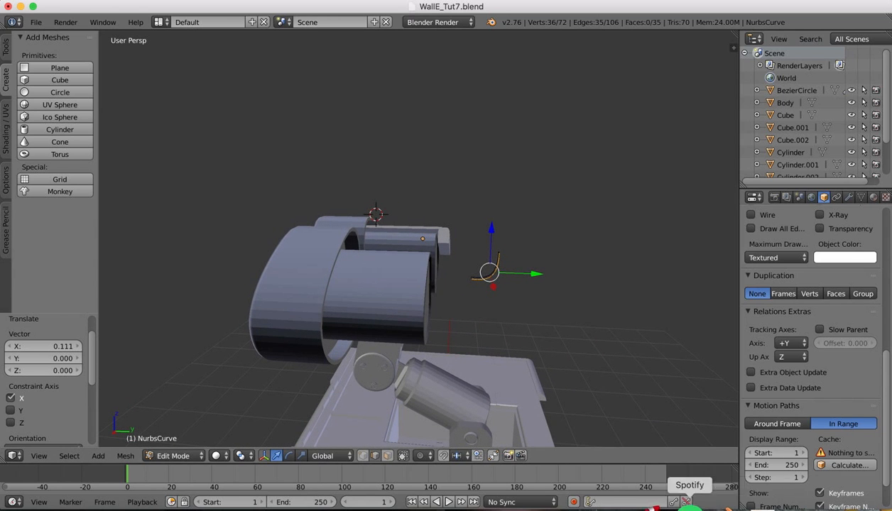
{"action": "left_click", "coordinate": [747, 506]}
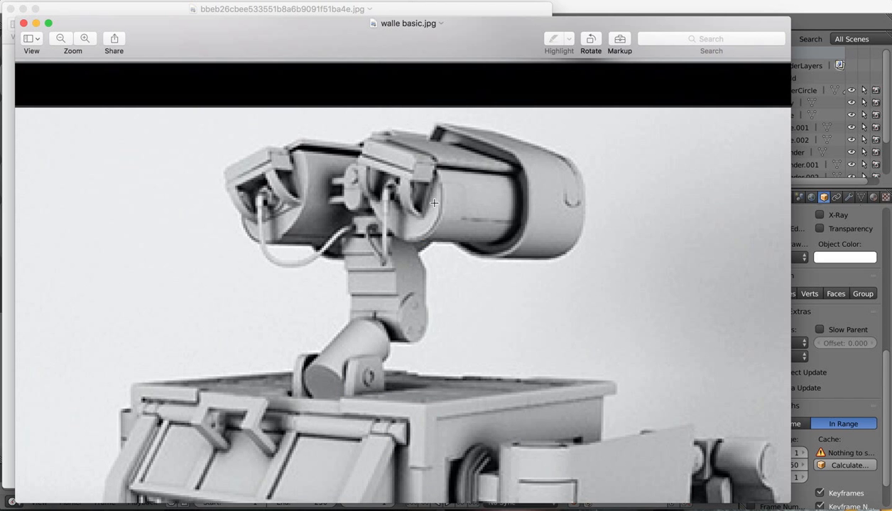
{"action": "left_click", "coordinate": [767, 504]}
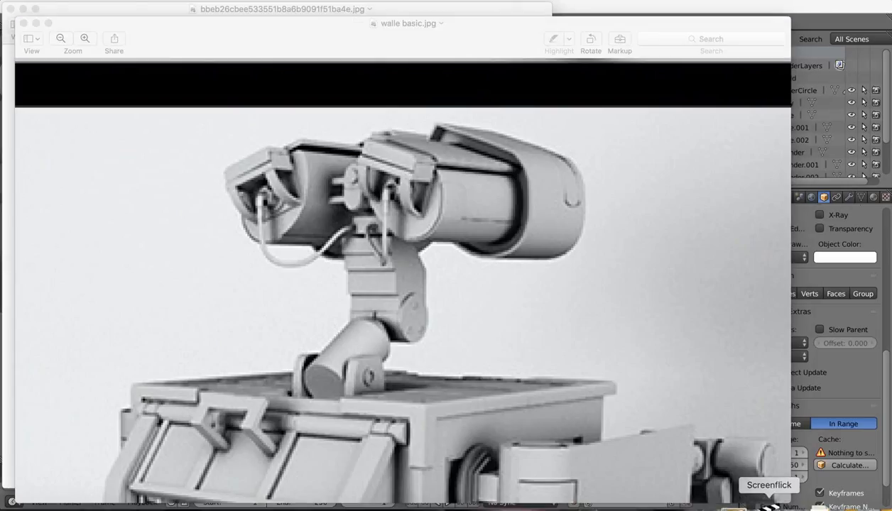
{"action": "key", "text": "super+Tab"}
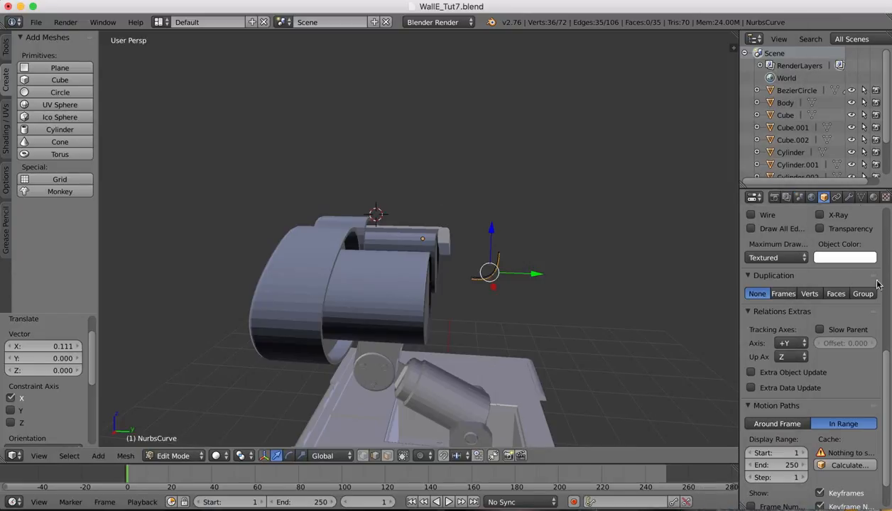
{"action": "left_click", "coordinate": [848, 197]}
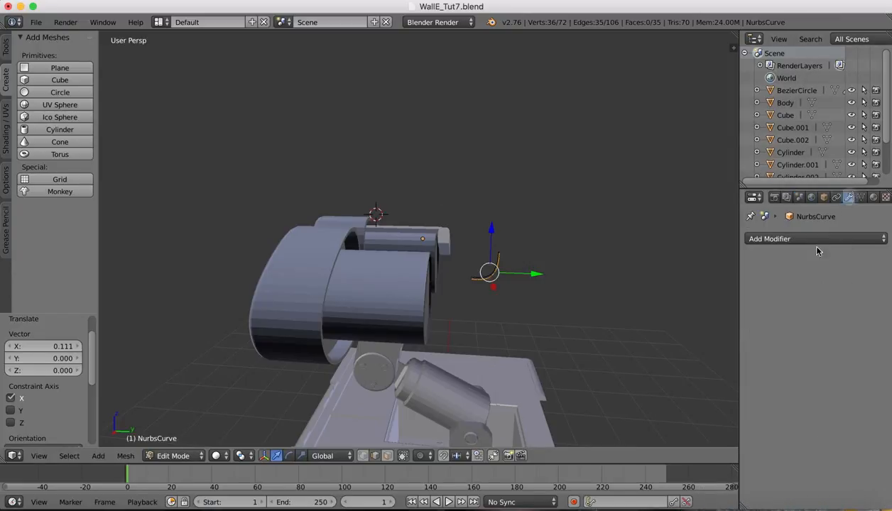
{"action": "left_click", "coordinate": [168, 456]}
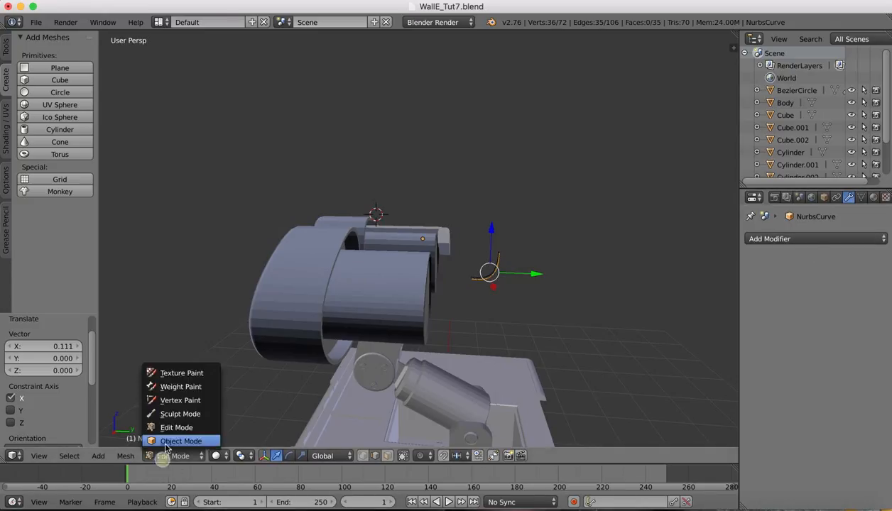
{"action": "left_click", "coordinate": [168, 443]}
{"action": "left_click", "coordinate": [814, 239]}
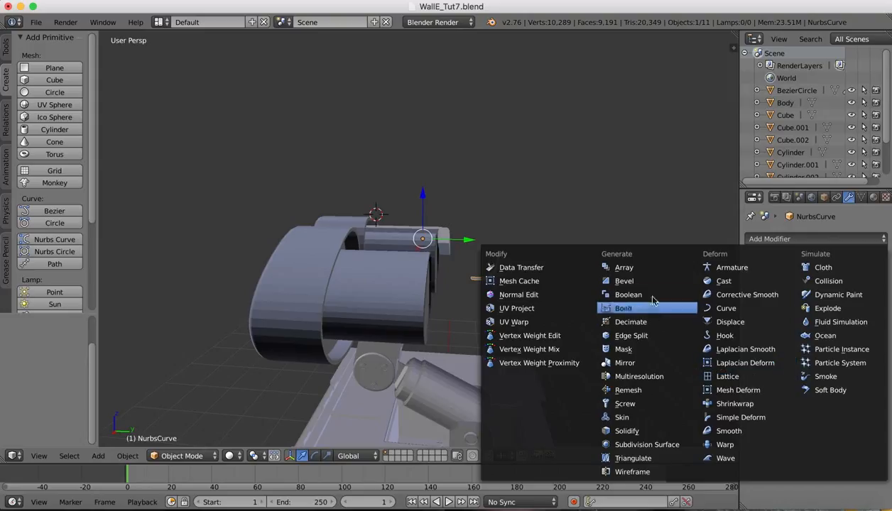
{"action": "left_click", "coordinate": [627, 430]}
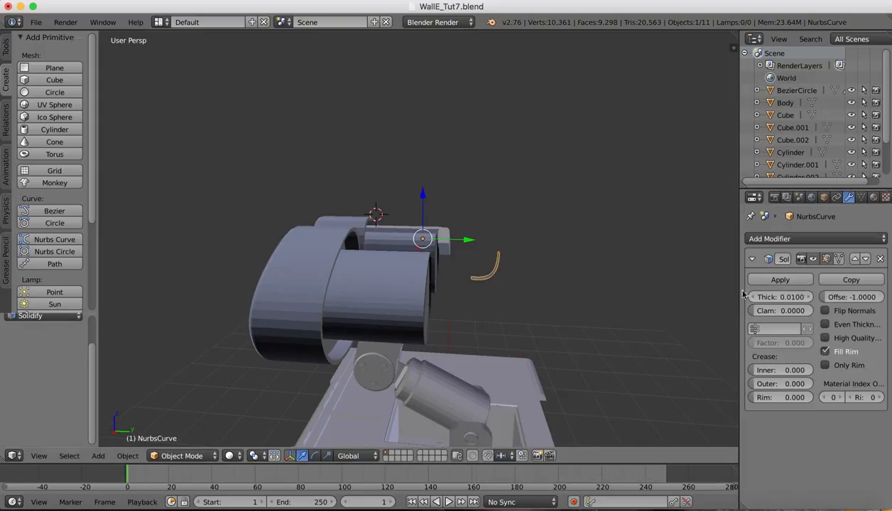
Set the curved strip's Solidify thickness to 0.0460.
{"action": "scroll", "coordinate": [480, 283], "scroll_direction": "up", "scroll_amount": 4}
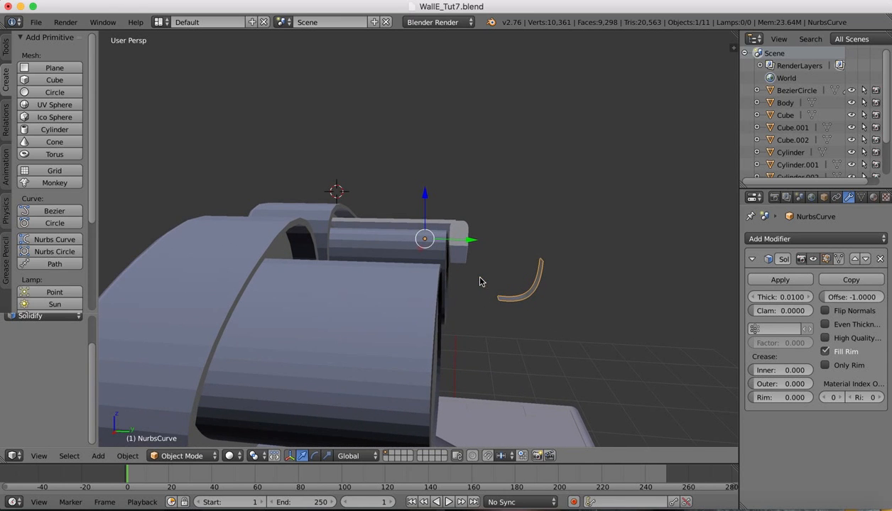
{"action": "middle_click_drag", "start_coordinate": [657, 285], "coordinate": [620, 314]}
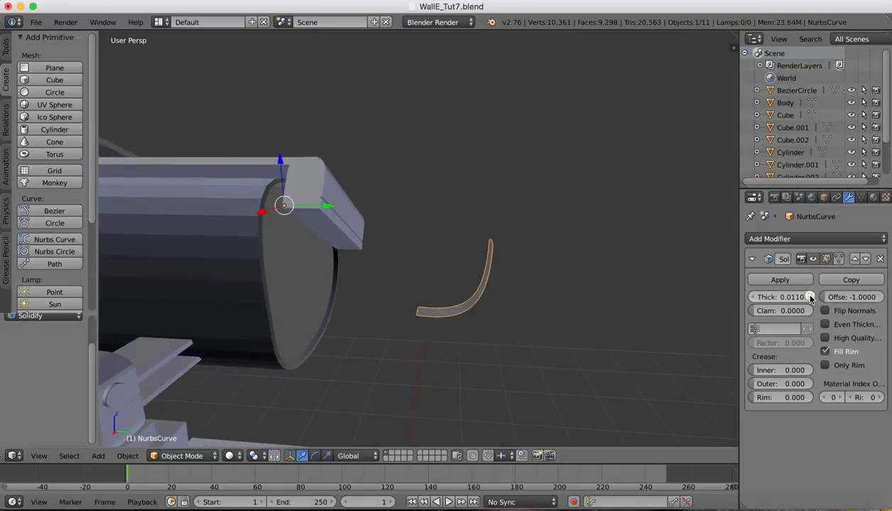
{"action": "left_click", "coordinate": [811, 299]}
{"action": "left_click", "coordinate": [811, 299]}
{"action": "left_click", "coordinate": [811, 299]}
{"action": "left_click", "coordinate": [811, 299]}
{"action": "left_click", "coordinate": [811, 299]}
{"action": "left_click", "coordinate": [811, 299]}
{"action": "left_click", "coordinate": [810, 298]}
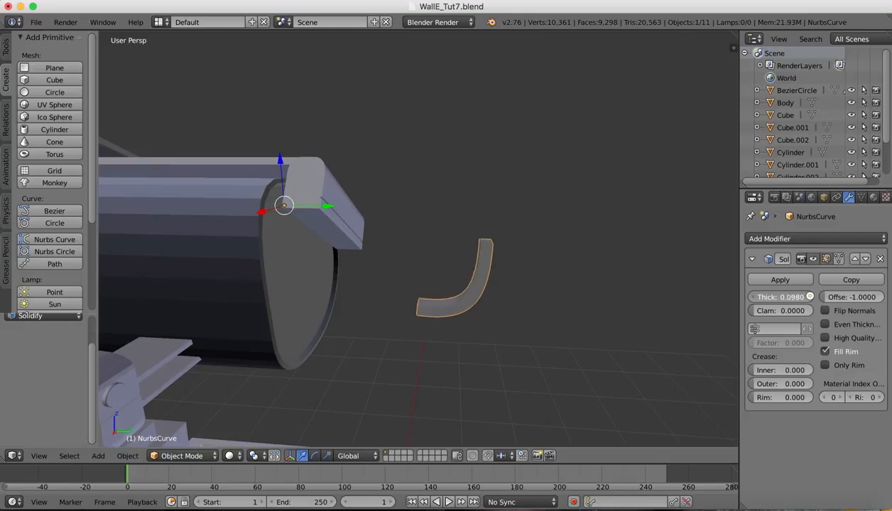
{"action": "mouse_move", "coordinate": [811, 297]}
{"action": "left_mouse_down"}
{"action": "mouse_move", "coordinate": [795, 297]}
{"action": "mouse_move", "coordinate": [809, 297]}
{"action": "left_mouse_up"}
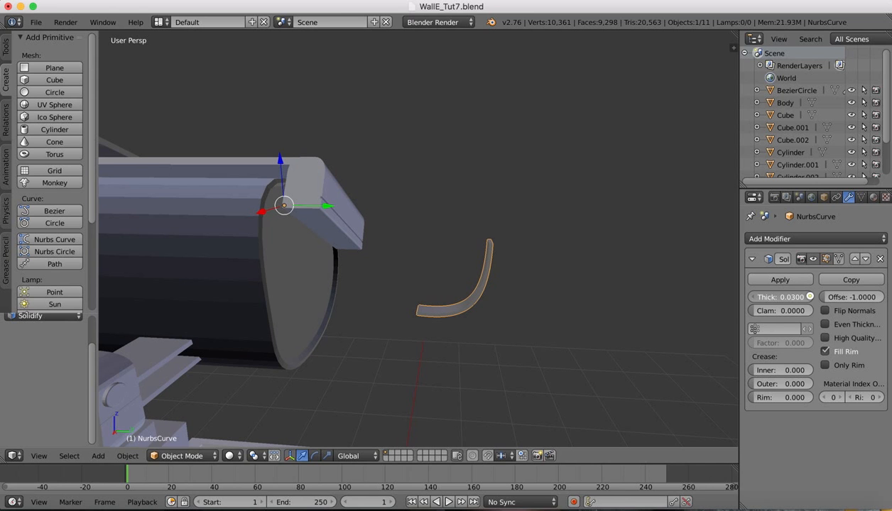
{"action": "left_click_drag", "start_coordinate": [809, 297], "coordinate": [811, 297]}
{"action": "scroll", "coordinate": [566, 250], "scroll_direction": "left", "scroll_amount": 10}
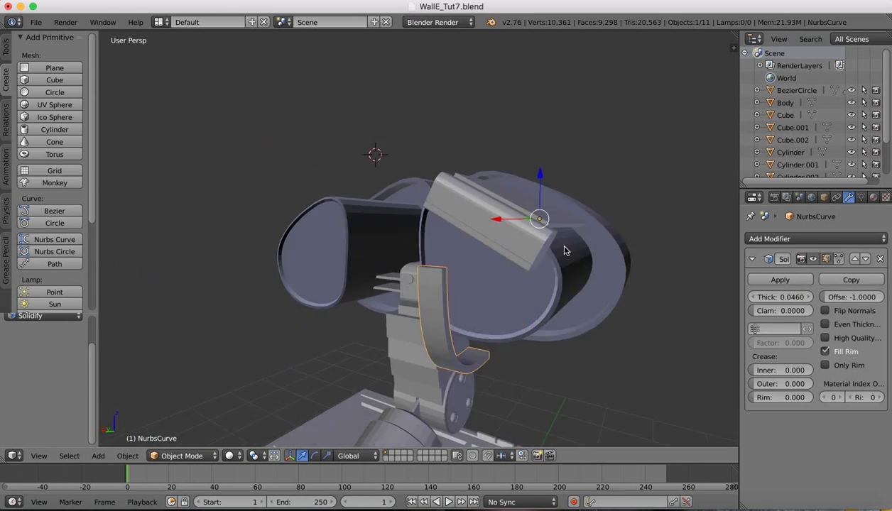
Inspect the thickened strip from several sides and compare it with the walle basic.jpg reference, returning to Blender.
{"action": "scroll", "coordinate": [565, 247], "scroll_direction": "right", "scroll_amount": 10}
{"action": "scroll", "coordinate": [565, 247], "scroll_direction": "up", "scroll_amount": 5}
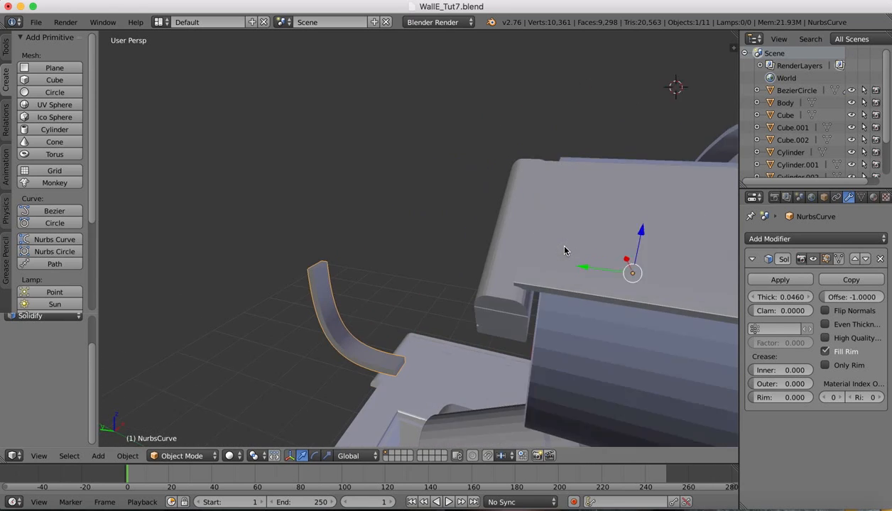
{"action": "scroll", "coordinate": [565, 251], "scroll_direction": "left", "scroll_amount": 10}
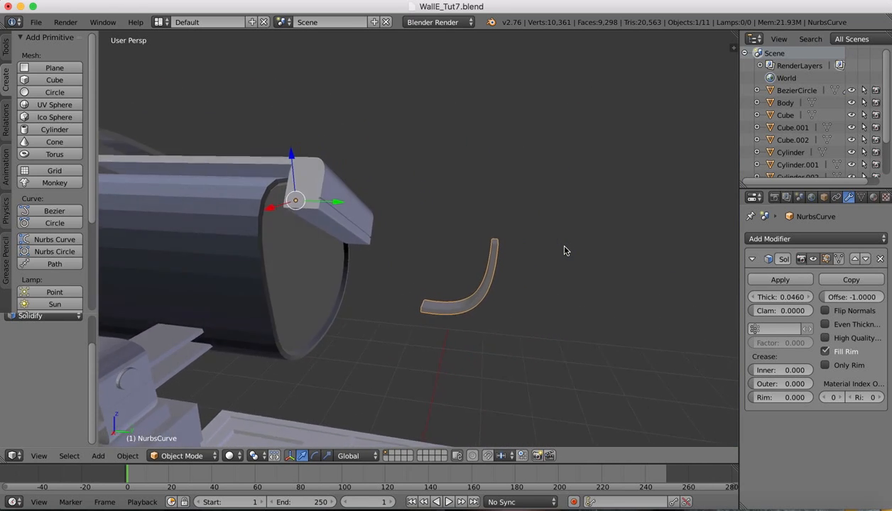
{"action": "scroll", "coordinate": [566, 249], "scroll_direction": "left", "scroll_amount": 5}
{"action": "left_click", "coordinate": [746, 506]}
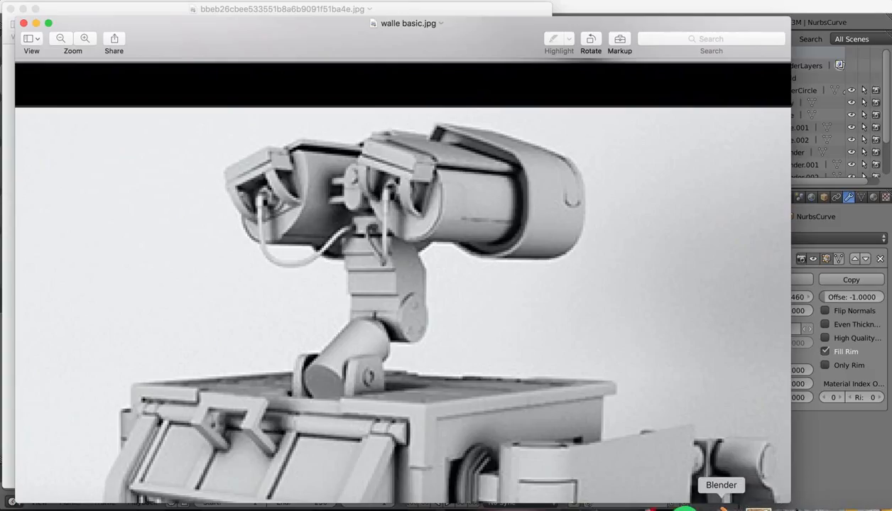
{"action": "left_click", "coordinate": [721, 505]}
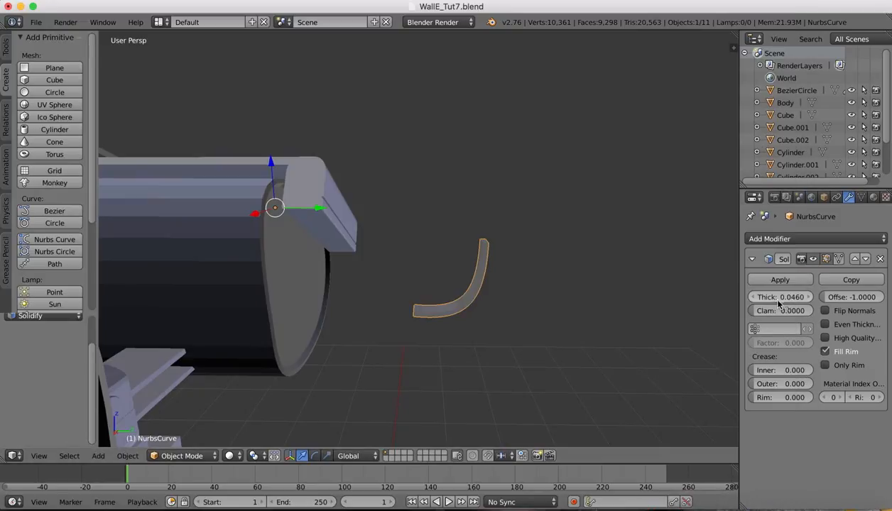
{"action": "left_click", "coordinate": [754, 298]}
{"action": "left_click_drag", "start_coordinate": [755, 298], "coordinate": [754, 298]}
{"action": "middle_click_drag", "start_coordinate": [522, 229], "coordinate": [522, 228]}
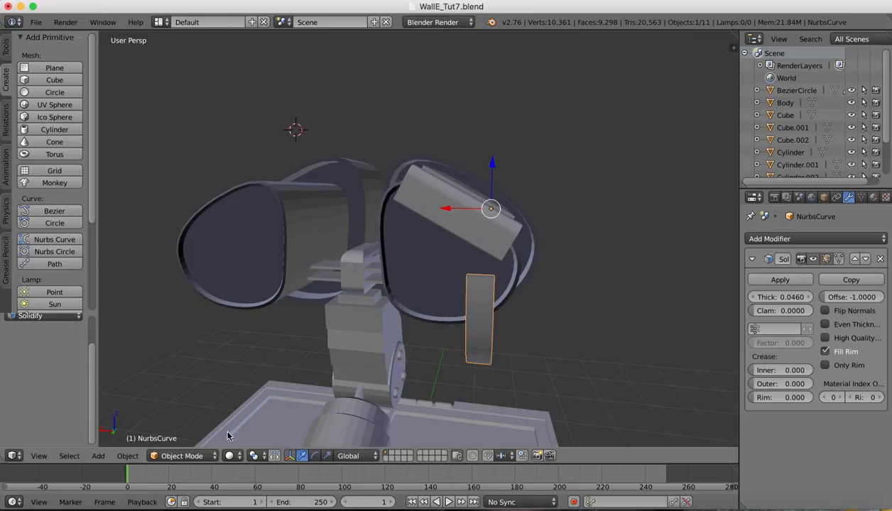
Enter Edit Mode on the curved strip and deselect all of its geometry.
{"action": "left_click", "coordinate": [190, 457]}
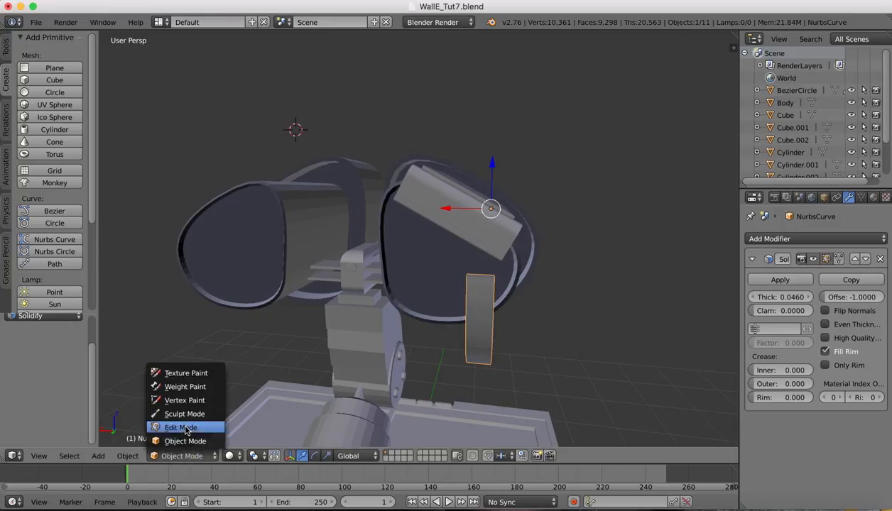
{"action": "left_click", "coordinate": [177, 426]}
{"action": "key", "text": "KP_Decimal"}
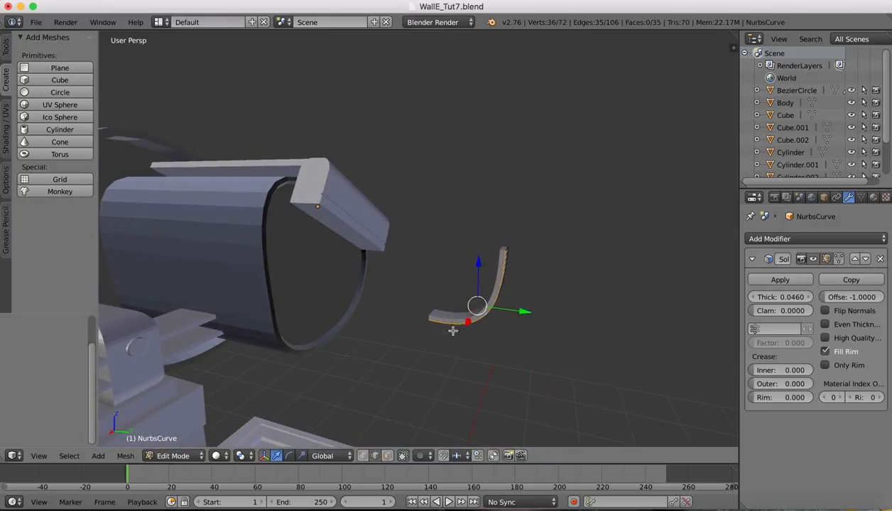
{"action": "key", "text": "a"}
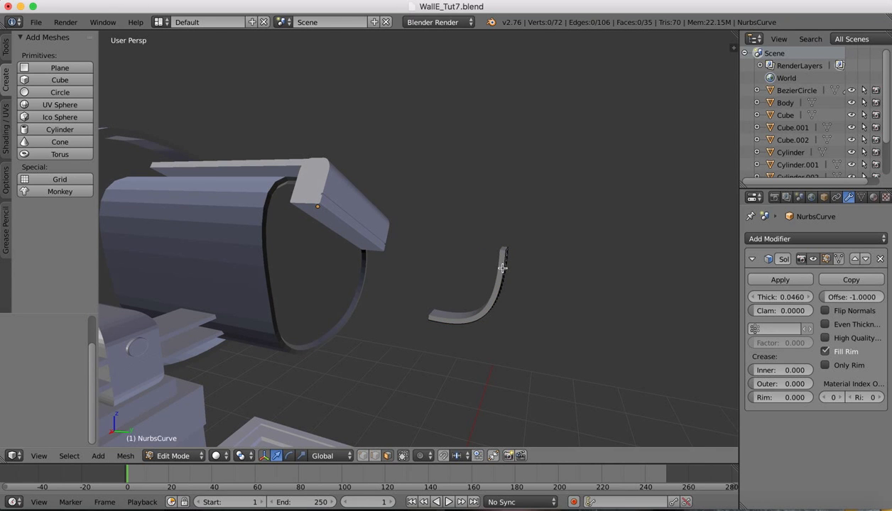
{"action": "middle_click_drag", "start_coordinate": [502, 259], "coordinate": [527, 267]}
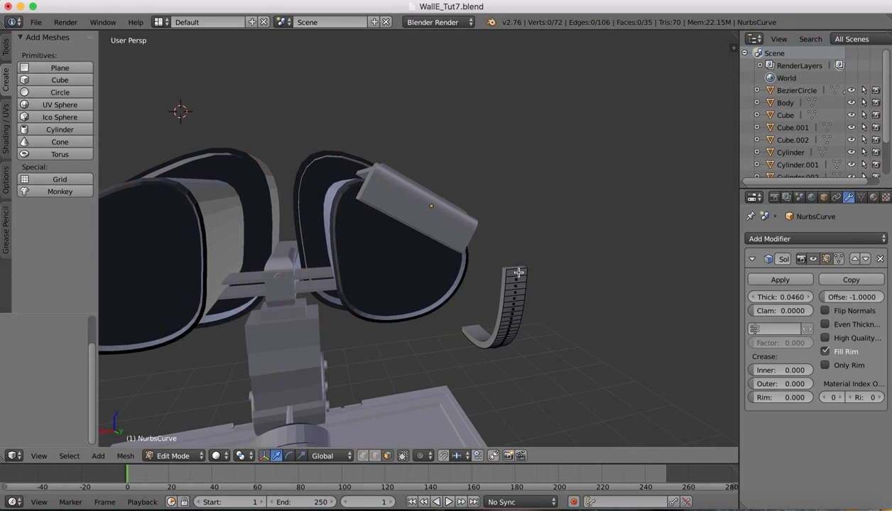
{"action": "middle_click_drag", "start_coordinate": [611, 272], "coordinate": [603, 251]}
Apply the strip's Solidify modifier in Object Mode and return to Edit Mode.
{"action": "left_click", "coordinate": [175, 457]}
{"action": "left_click", "coordinate": [176, 441]}
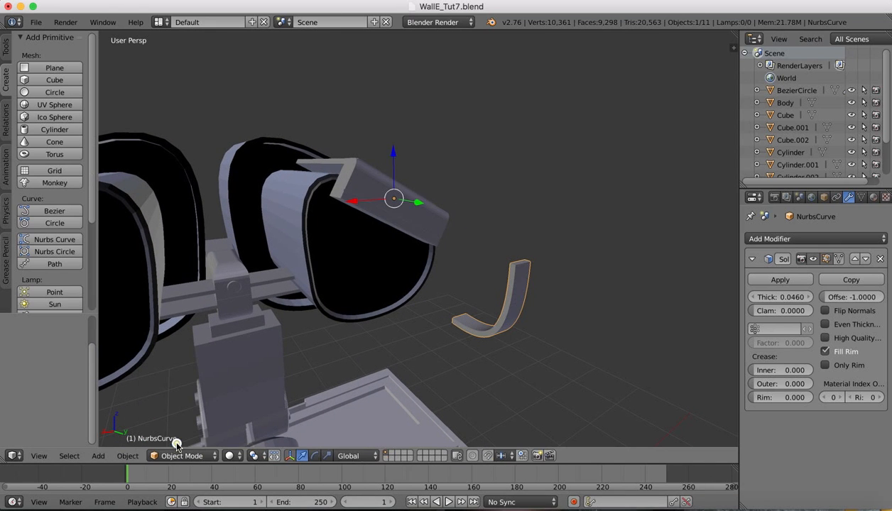
{"action": "left_click", "coordinate": [780, 281]}
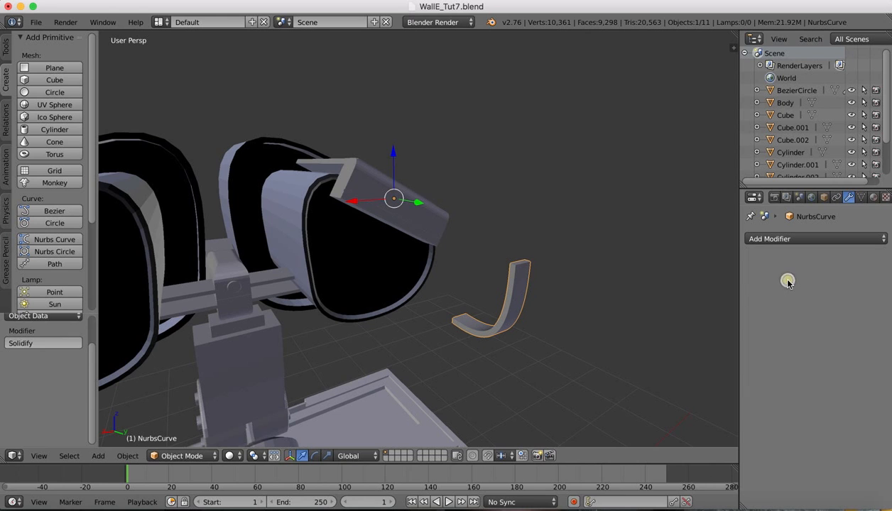
{"action": "left_click", "coordinate": [178, 456]}
{"action": "left_click", "coordinate": [183, 428]}
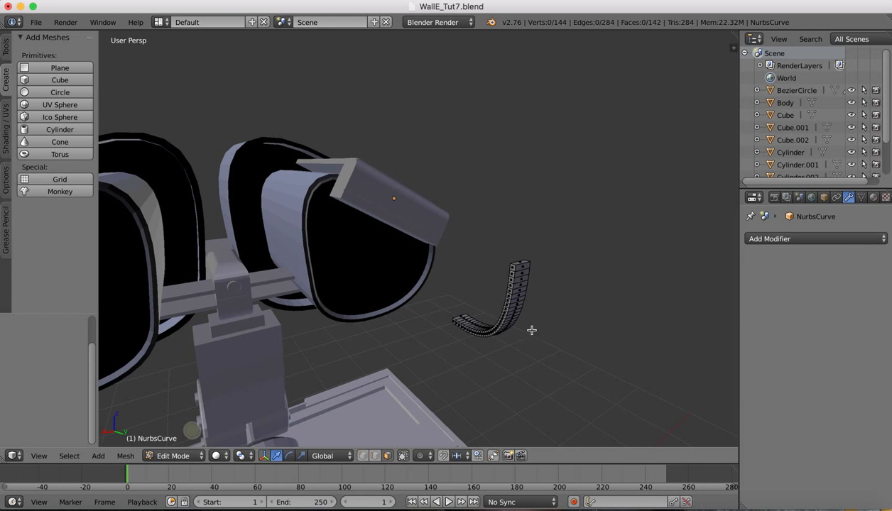
Select the narrow side face at the strip's upper end and extend the selection with Edge Loops.
{"action": "scroll", "coordinate": [555, 309], "scroll_direction": "up", "scroll_amount": 8}
{"action": "scroll", "coordinate": [556, 309], "scroll_direction": "right", "scroll_amount": 6}
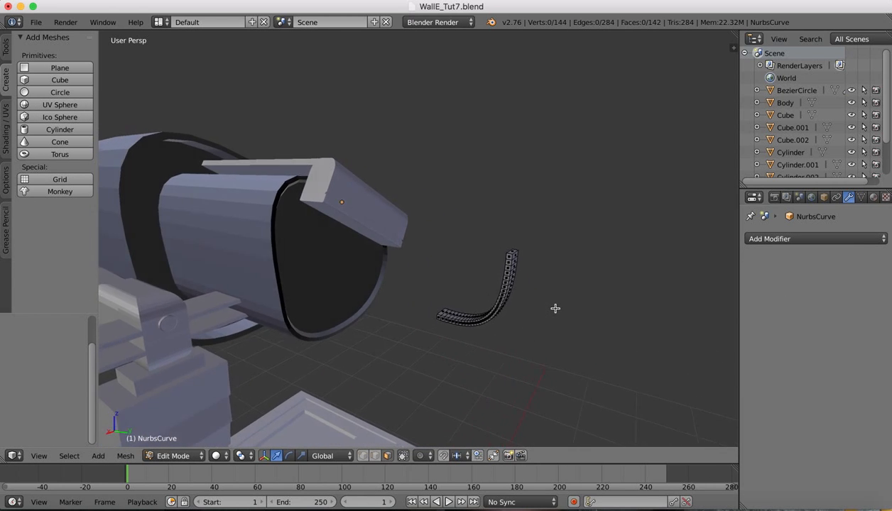
{"action": "right_click", "coordinate": [510, 257]}
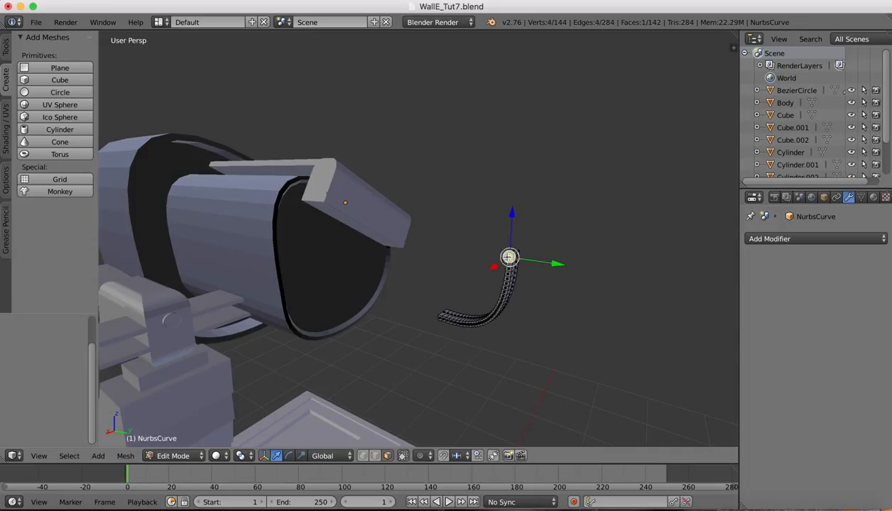
{"action": "left_click", "coordinate": [75, 458]}
{"action": "left_click", "coordinate": [61, 461]}
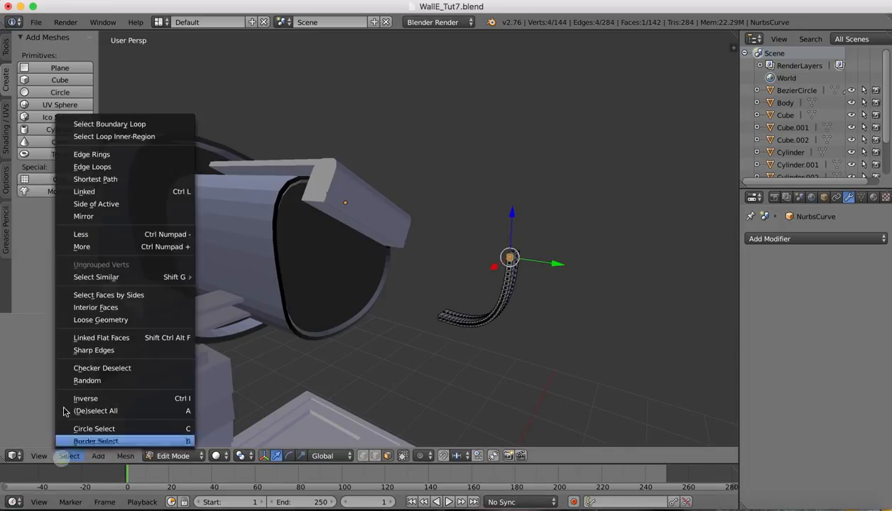
{"action": "left_click", "coordinate": [92, 171]}
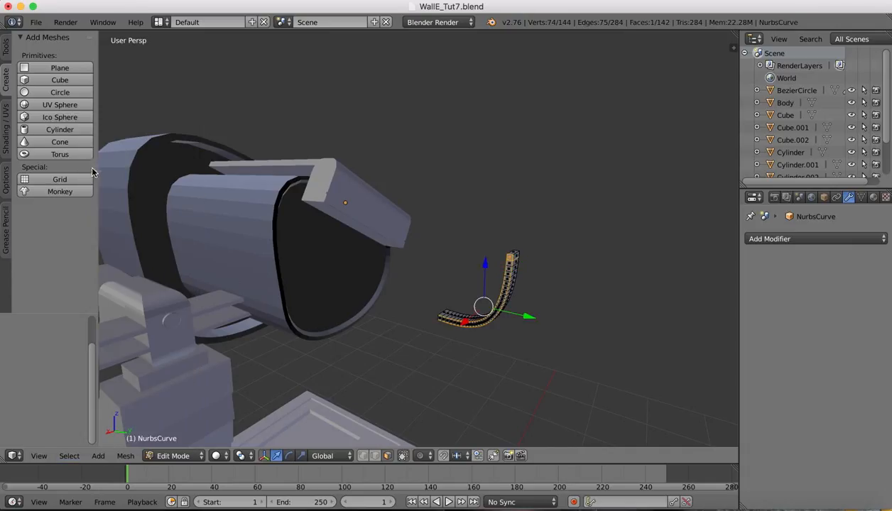
{"action": "middle_click_drag", "start_coordinate": [452, 201], "coordinate": [451, 203]}
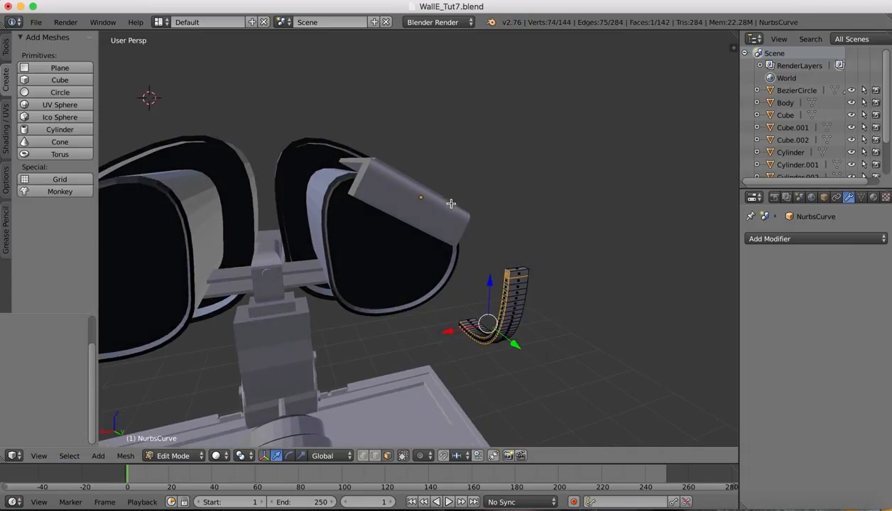
Try moving the selected loops about -0.026 along the X axis, and undo the move.
{"action": "key", "text": "g"}
{"action": "key", "text": "x"}
{"action": "left_click", "coordinate": [453, 330]}
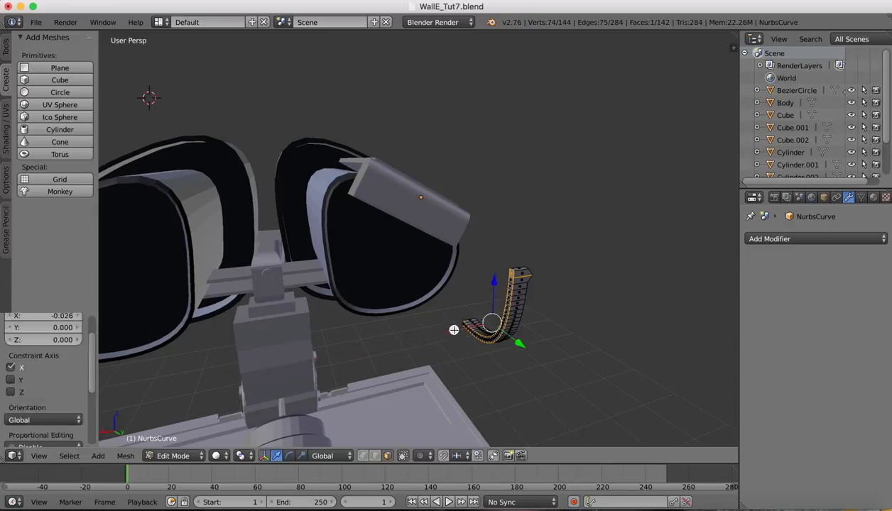
{"action": "key", "text": "super+z"}
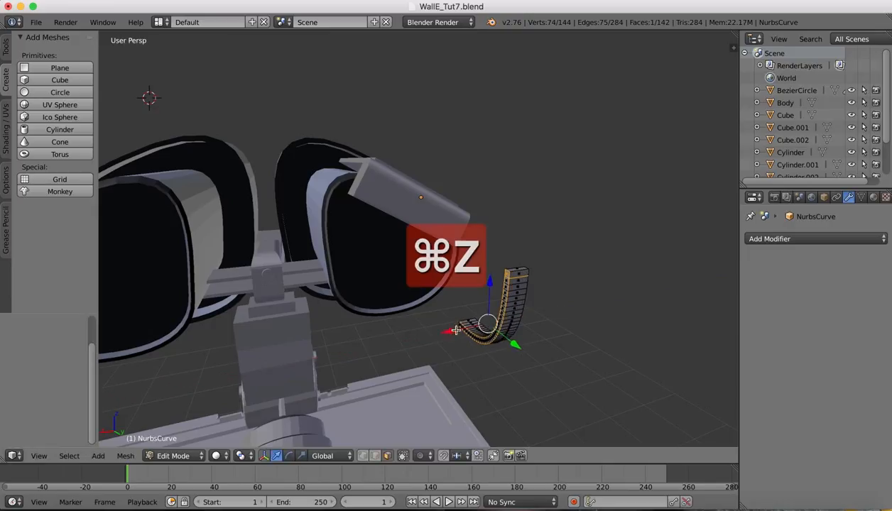
Deselect a stray crosswise edge near the strip's upper end, try moving the selection about -0.023 along X, and undo the move.
{"action": "right_click", "coordinate": [523, 275], "text": "shift"}
{"action": "right_click", "coordinate": [523, 274], "text": "shift"}
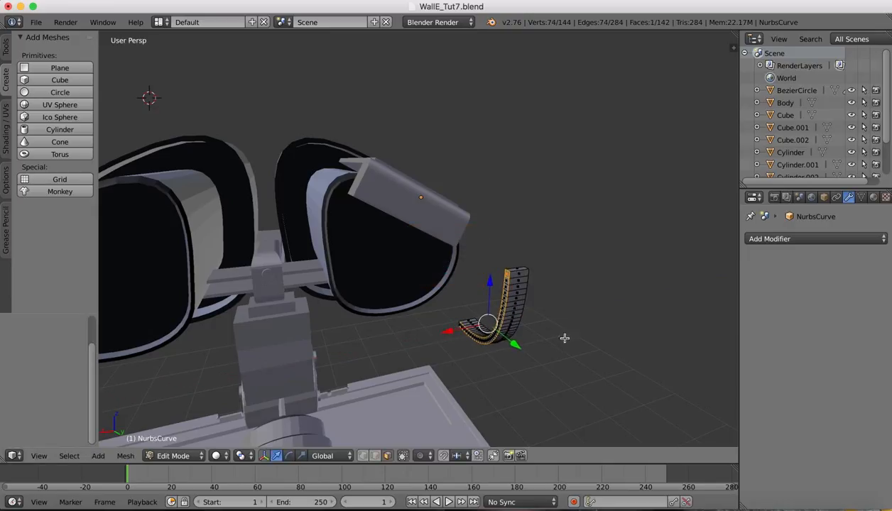
{"action": "key", "text": "g"}
{"action": "key", "text": "x"}
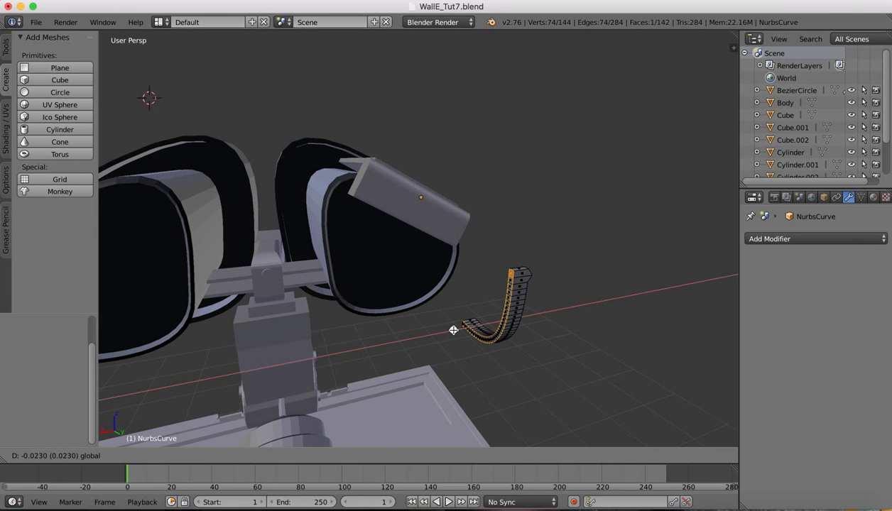
{"action": "left_click", "coordinate": [453, 330]}
{"action": "key", "text": "super+z"}
Try edge select mode for isolating the strip's side loop and check the selection from both sides.
{"action": "scroll", "coordinate": [517, 283], "scroll_direction": "left", "scroll_amount": 10}
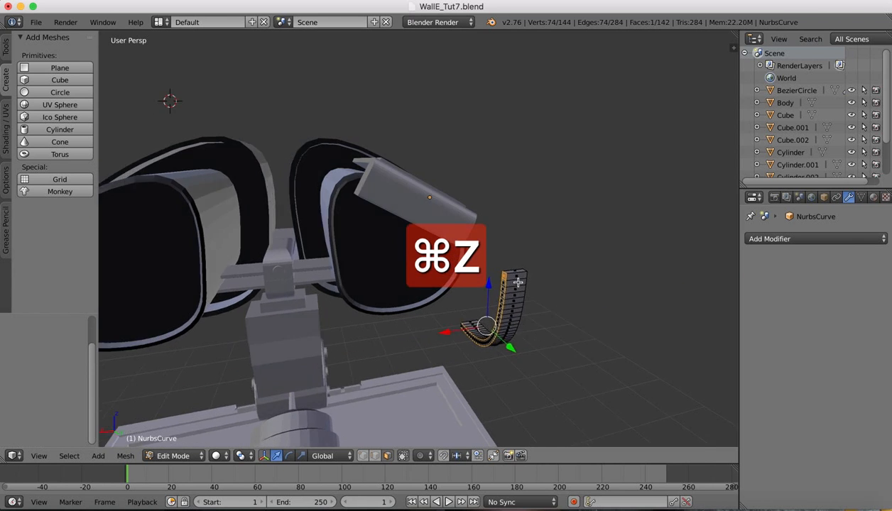
{"action": "scroll", "coordinate": [501, 342], "scroll_direction": "left", "scroll_amount": 3}
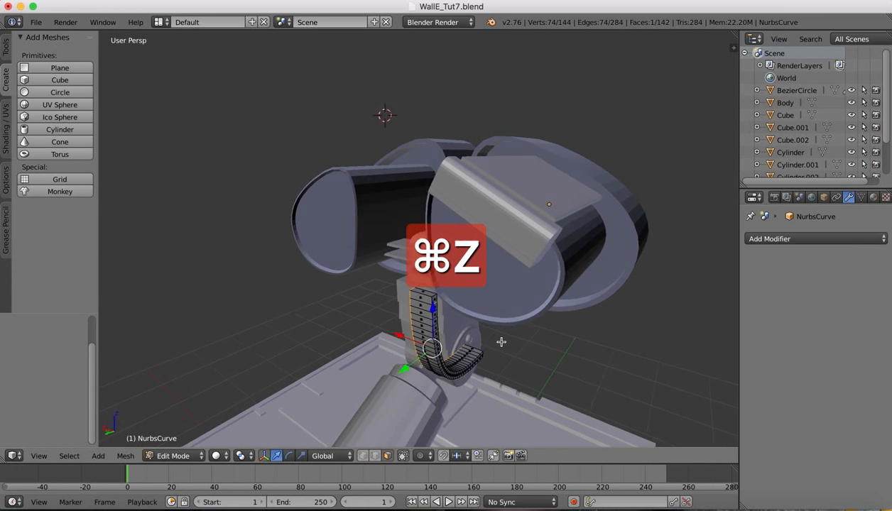
{"action": "left_click", "coordinate": [375, 458]}
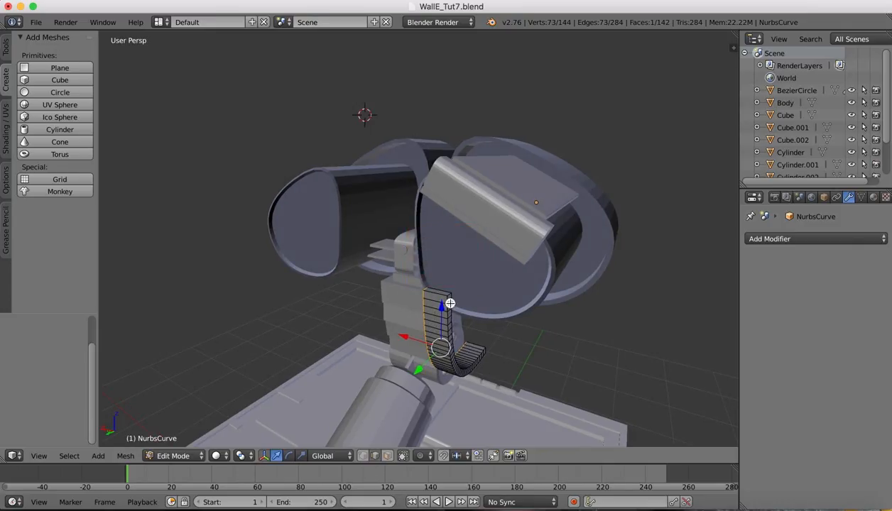
{"action": "scroll", "coordinate": [500, 321], "scroll_direction": "left", "scroll_amount": 10}
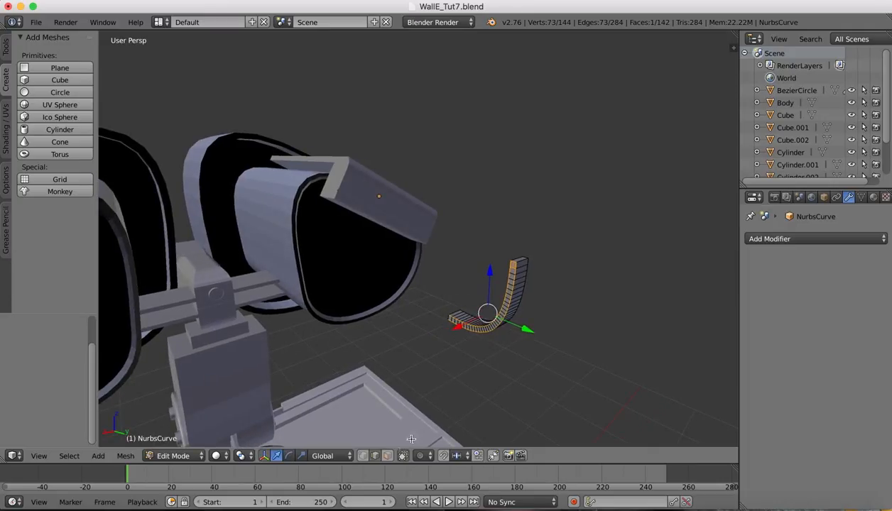
Return to face select mode and extend the strip's upper side face selection with Edge Loops.
{"action": "left_click", "coordinate": [389, 458]}
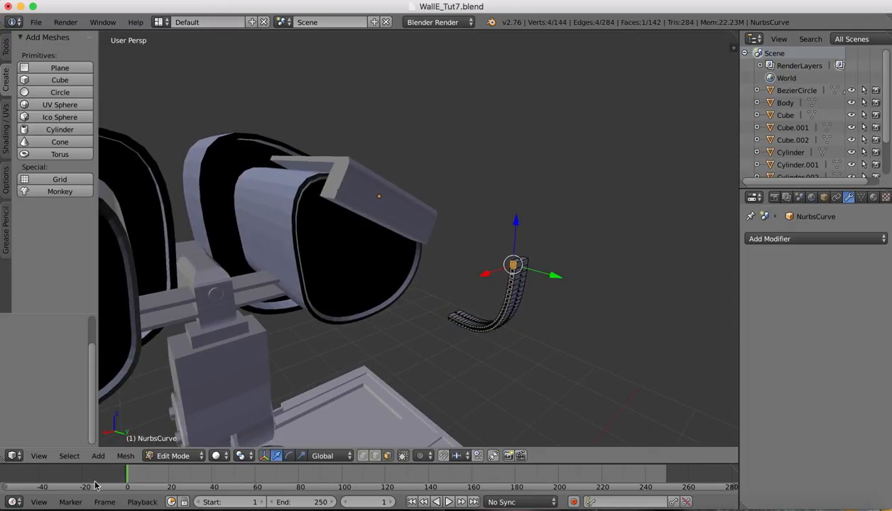
{"action": "left_click", "coordinate": [65, 458]}
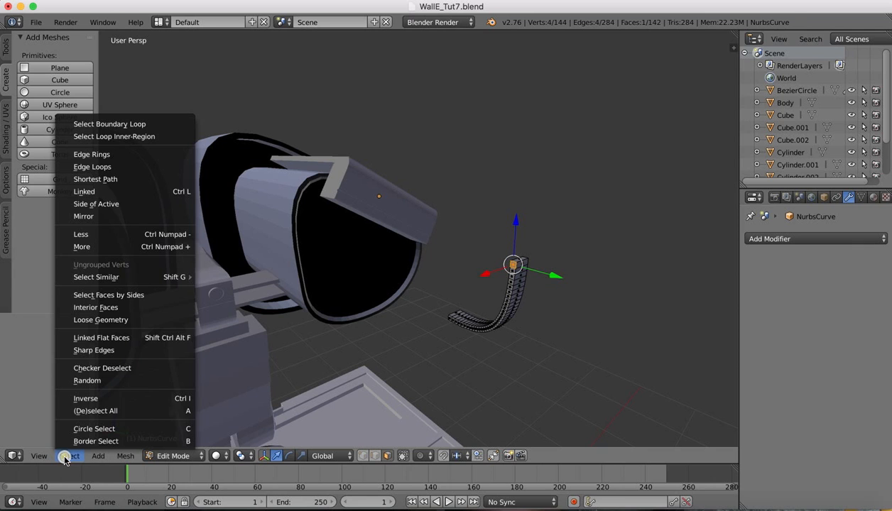
{"action": "left_click", "coordinate": [98, 166]}
{"action": "scroll", "coordinate": [525, 155], "scroll_direction": "right", "scroll_amount": 10}
{"action": "scroll", "coordinate": [527, 155], "scroll_direction": "right", "scroll_amount": 3}
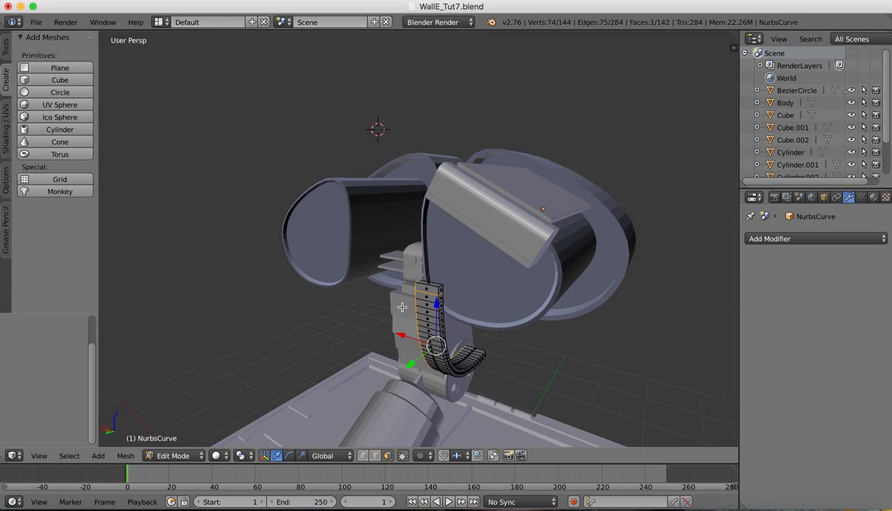
Deselect the stray crosswise edges near the strip's upper end on its outer and inner surfaces, keeping only the side loop selected.
{"action": "right_click", "coordinate": [432, 293], "text": "shift"}
{"action": "right_click", "coordinate": [442, 292], "text": "shift"}
{"action": "scroll", "coordinate": [535, 295], "scroll_direction": "right", "scroll_amount": 5}
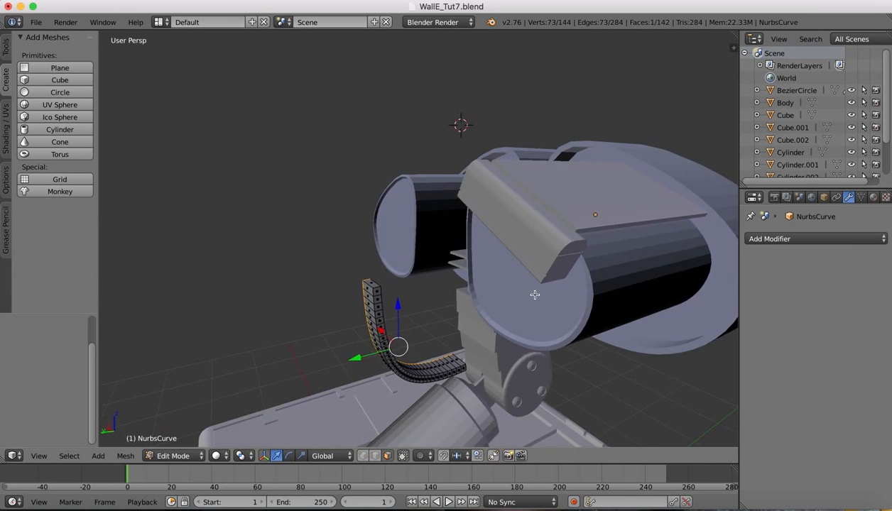
{"action": "scroll", "coordinate": [535, 294], "scroll_direction": "left", "scroll_amount": 5}
{"action": "scroll", "coordinate": [535, 295], "scroll_direction": "right", "scroll_amount": 8}
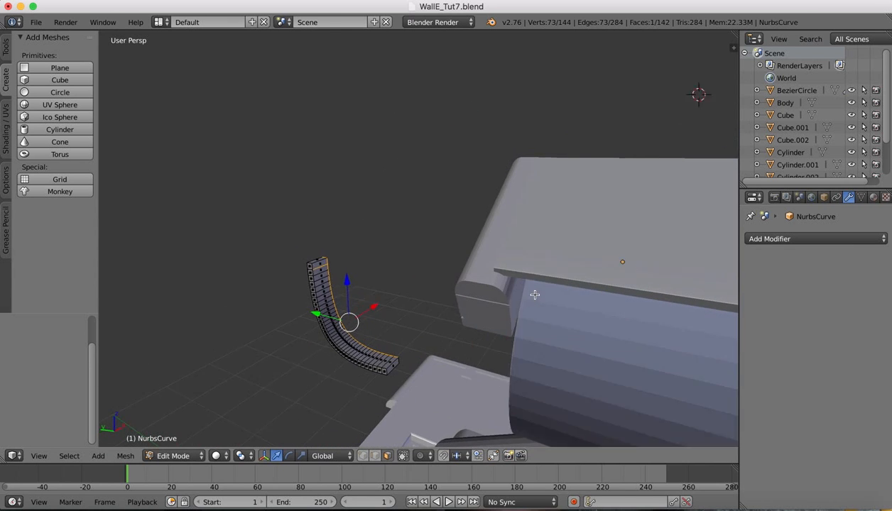
{"action": "right_click", "coordinate": [320, 263], "text": "shift"}
{"action": "right_click", "coordinate": [320, 263], "text": "shift"}
{"action": "scroll", "coordinate": [320, 264], "scroll_direction": "left", "scroll_amount": 10}
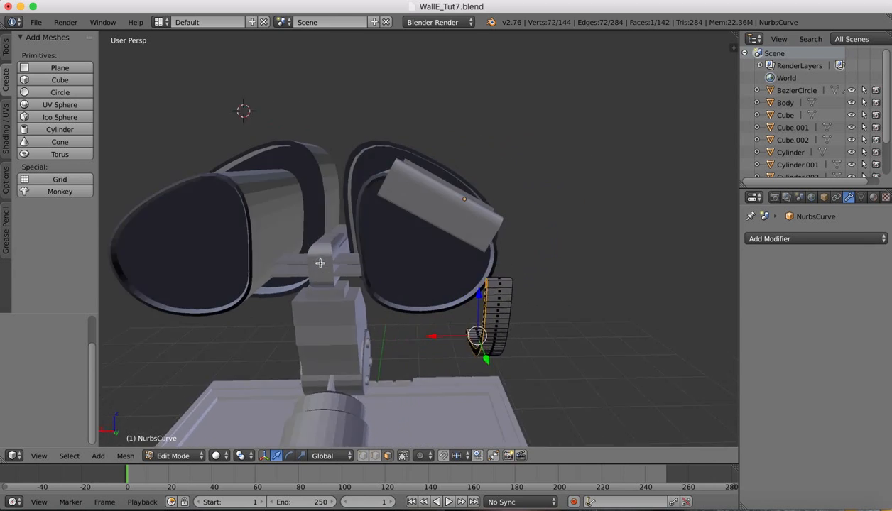
Move the strip's selected side about -0.026 along the X axis to narrow the strip.
{"action": "key", "text": "g"}
{"action": "key", "text": "x"}
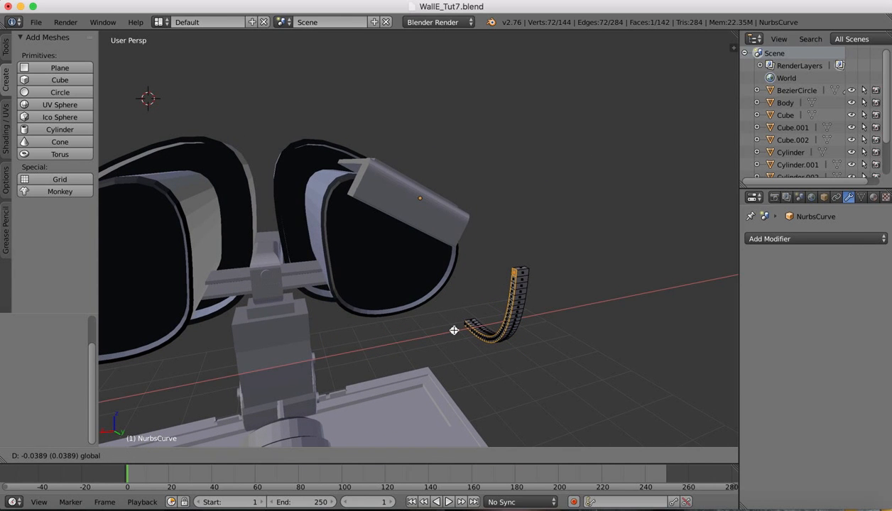
{"action": "left_click", "coordinate": [454, 331]}
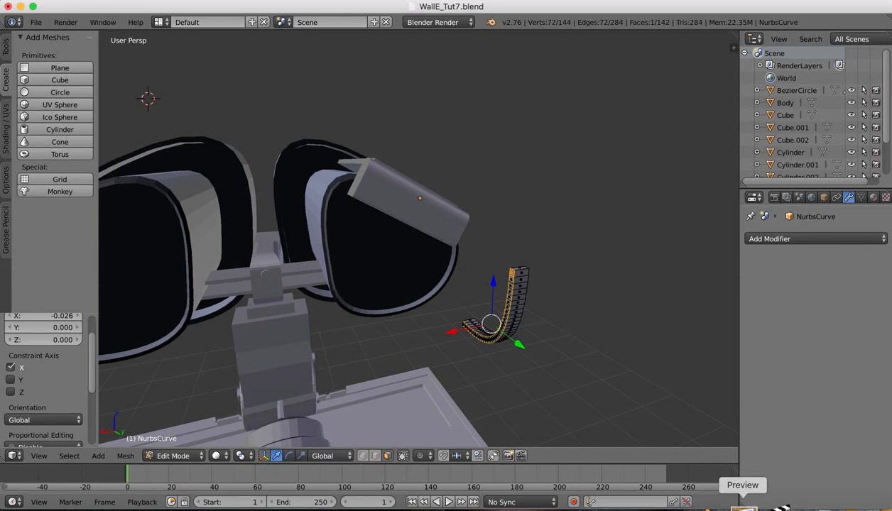
Check the strip against the walle basic.jpg reference in Preview, return to Blender and move its selected side 0.007 along the X axis.
{"action": "left_click", "coordinate": [742, 505]}
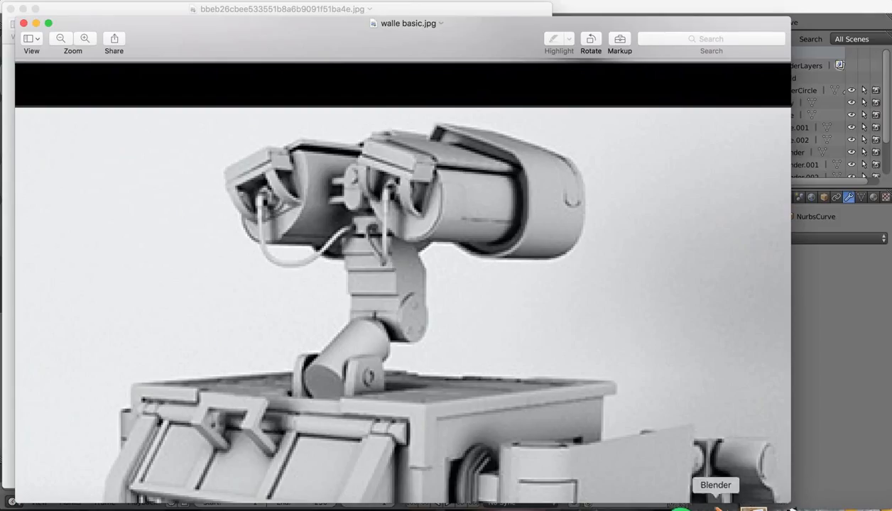
{"action": "left_click", "coordinate": [716, 505]}
{"action": "key", "text": "g"}
{"action": "key", "text": "x"}
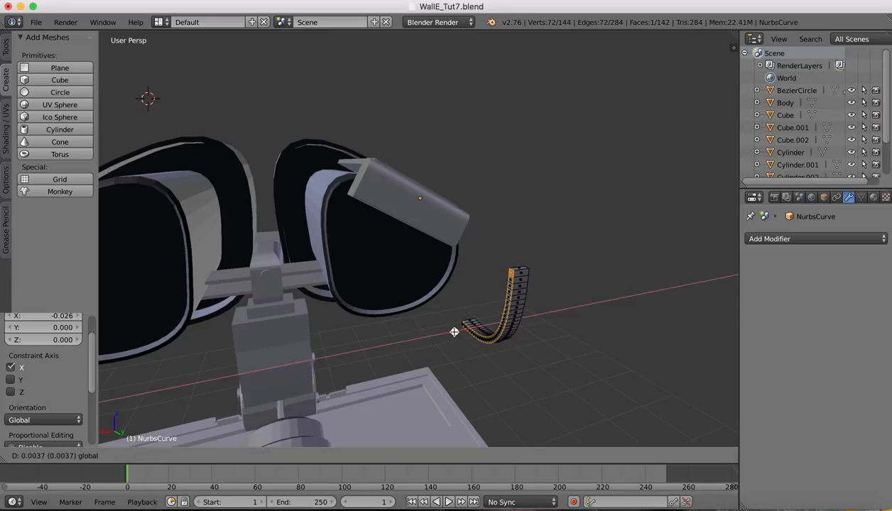
{"action": "left_click", "coordinate": [456, 329]}
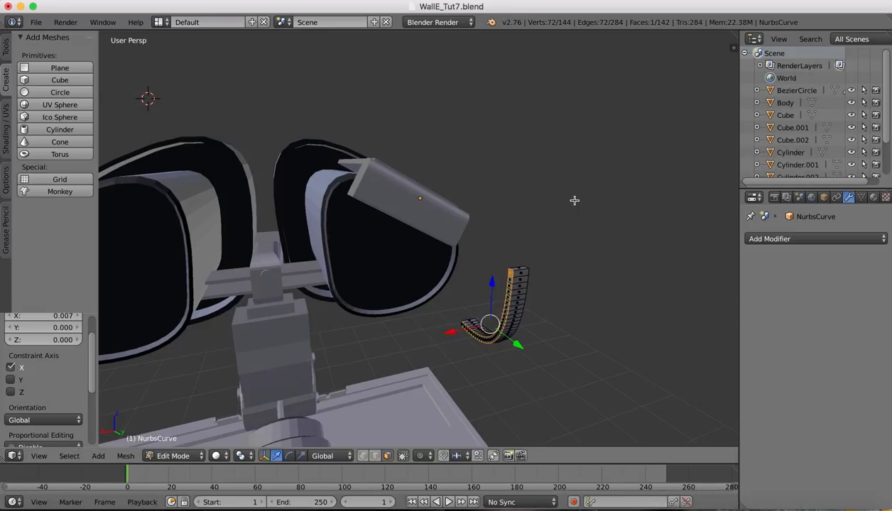
Return to Object Mode and, in the right view, move the curved strip about -0.889 along Y to the eye's brow plate.
{"action": "left_click", "coordinate": [162, 456]}
{"action": "left_click", "coordinate": [178, 445]}
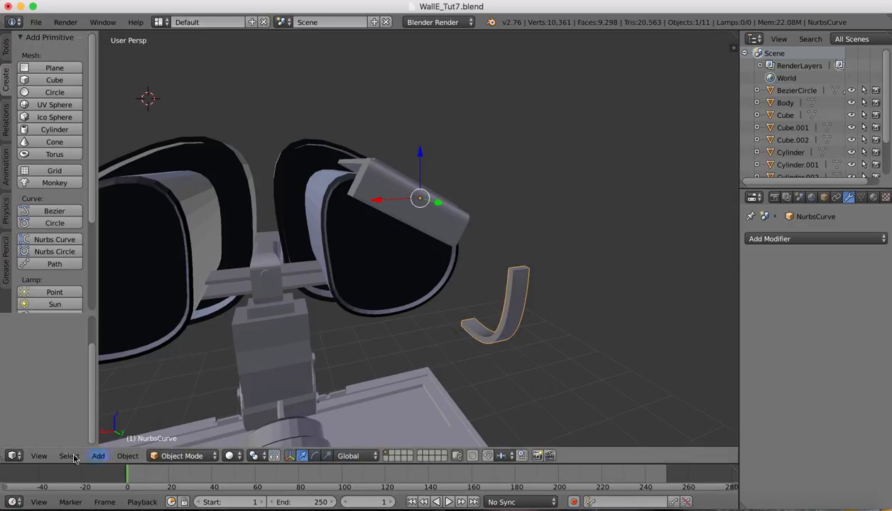
{"action": "left_click", "coordinate": [51, 458]}
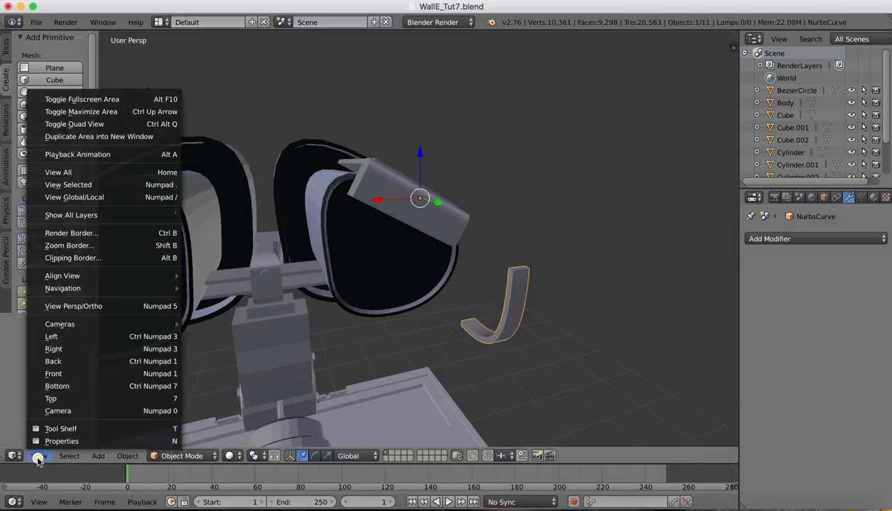
{"action": "left_click", "coordinate": [61, 342]}
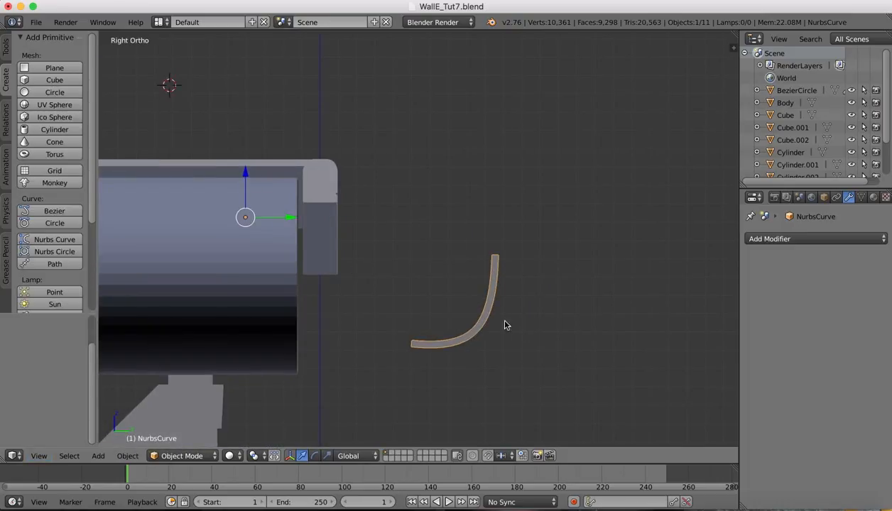
{"action": "left_click_drag", "start_coordinate": [289, 223], "coordinate": [124, 226]}
{"action": "middle_click_drag", "start_coordinate": [433, 189], "coordinate": [429, 188]}
{"action": "middle_click_drag", "start_coordinate": [377, 147], "coordinate": [555, 189]}
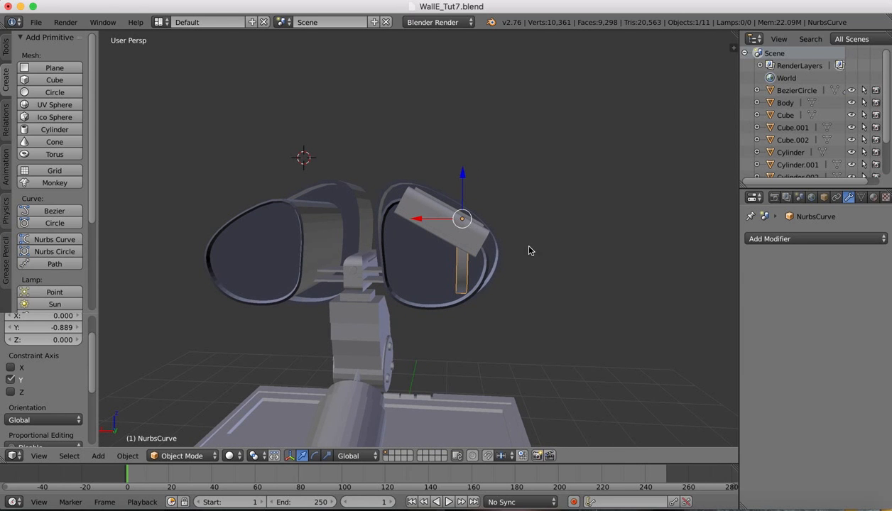
Check the reference image in Preview, return to Blender and rotate the strip about -24.69° around global Y in the back view.
{"action": "left_click", "coordinate": [745, 505]}
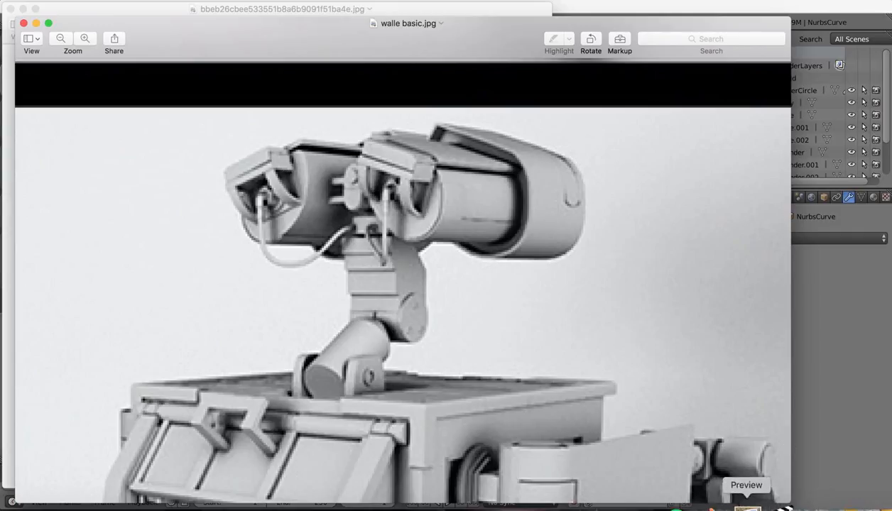
{"action": "left_click", "coordinate": [720, 506]}
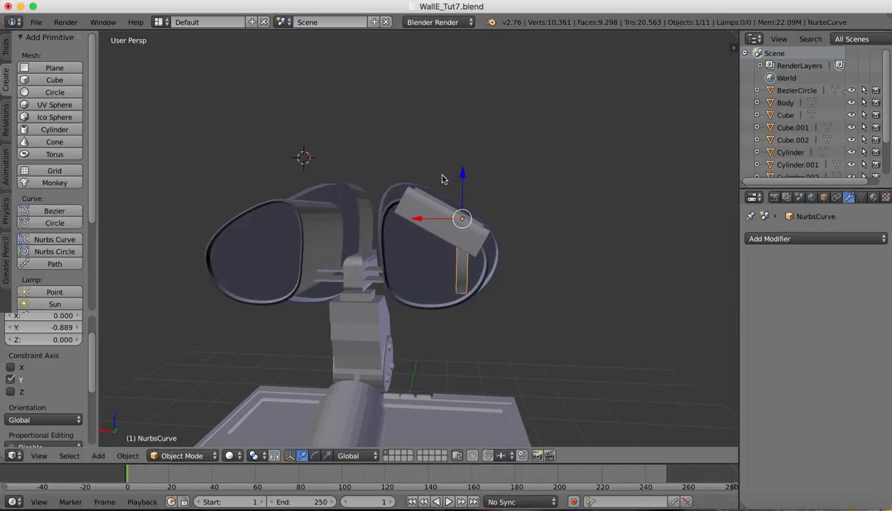
{"action": "left_click", "coordinate": [38, 457]}
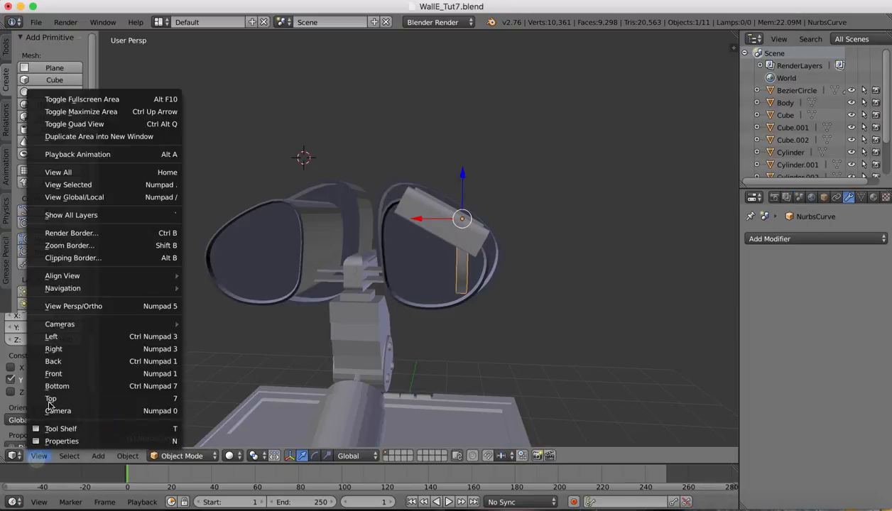
{"action": "left_click", "coordinate": [58, 359]}
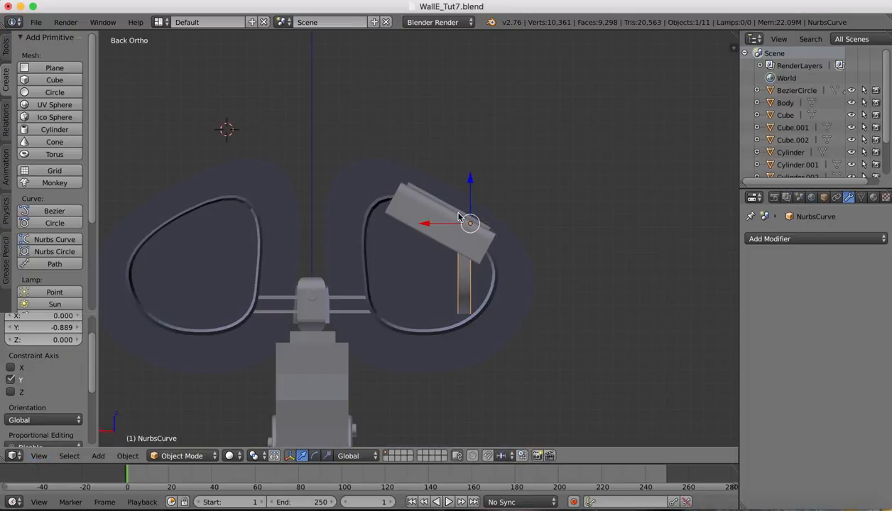
{"action": "key", "text": "r"}
{"action": "key", "text": "x"}
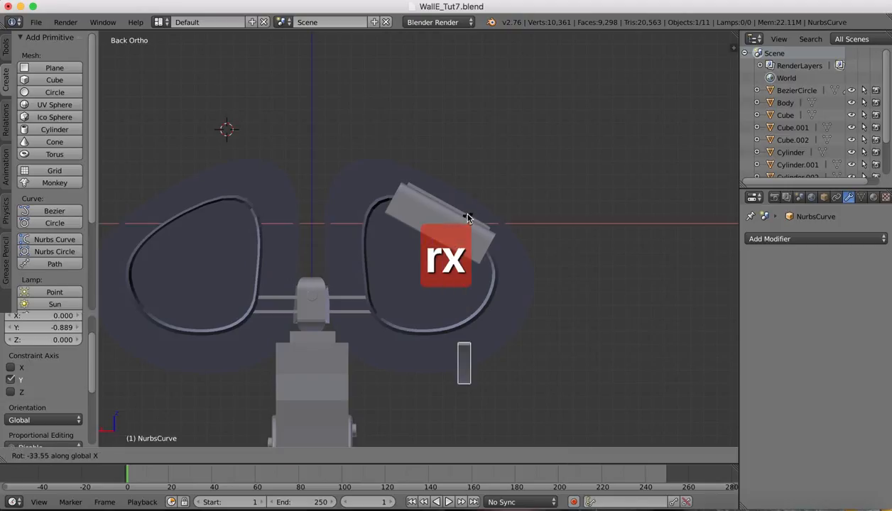
{"action": "key", "text": "y"}
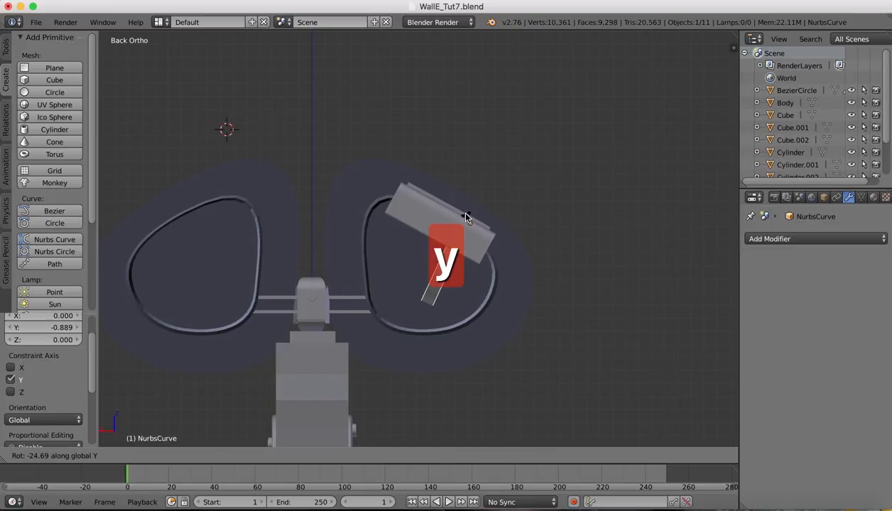
{"action": "left_click", "coordinate": [467, 216]}
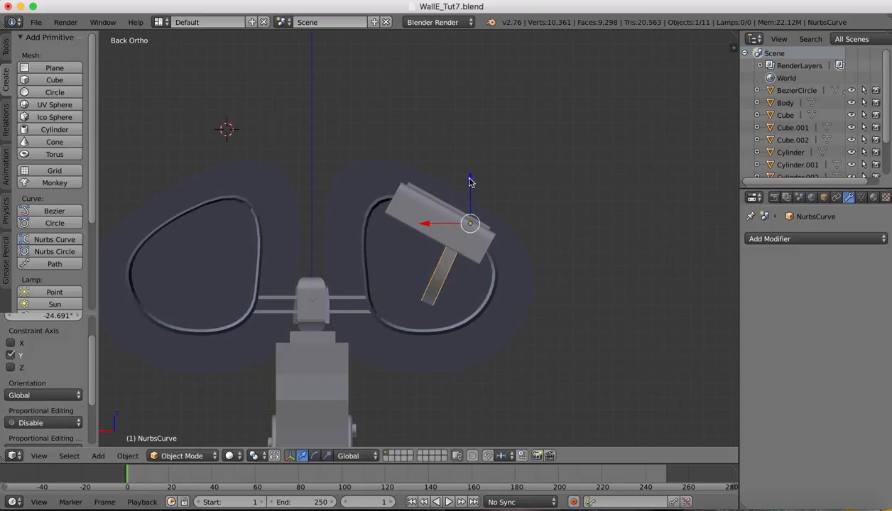
Move the strip about -0.043 in Z, outward along X, and a further -0.057 in Z to meet the brow plate's outer end.
{"action": "left_click_drag", "start_coordinate": [469, 182], "coordinate": [469, 187]}
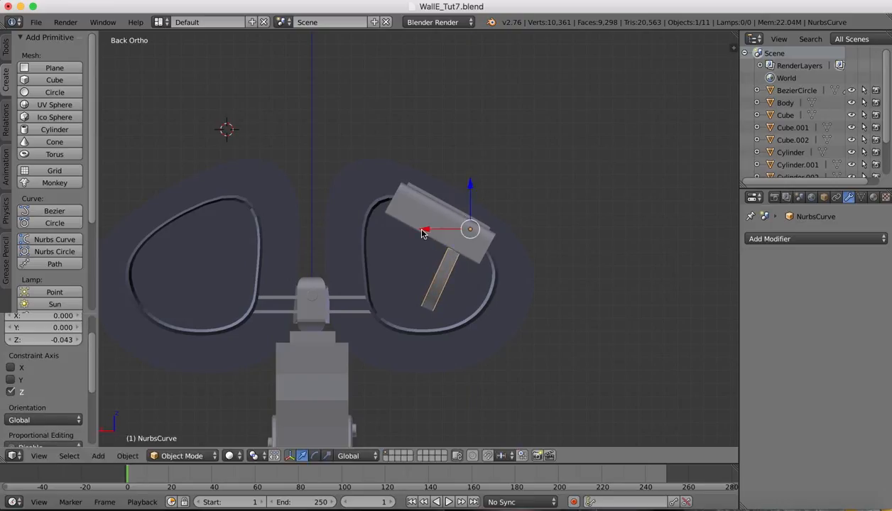
{"action": "left_click_drag", "start_coordinate": [422, 233], "coordinate": [439, 233]}
{"action": "left_click_drag", "start_coordinate": [487, 187], "coordinate": [484, 193]}
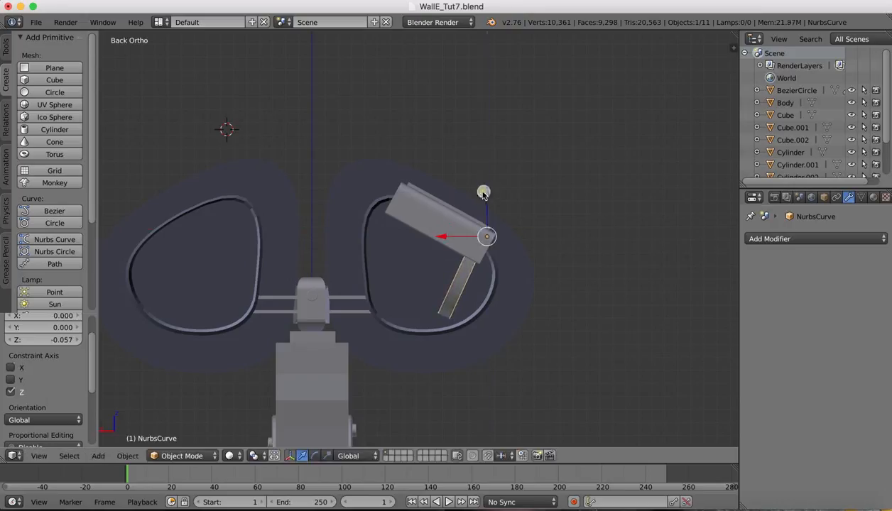
{"action": "scroll", "coordinate": [552, 195], "scroll_direction": "up", "scroll_amount": 10}
{"action": "scroll", "coordinate": [552, 196], "scroll_direction": "left", "scroll_amount": 3}
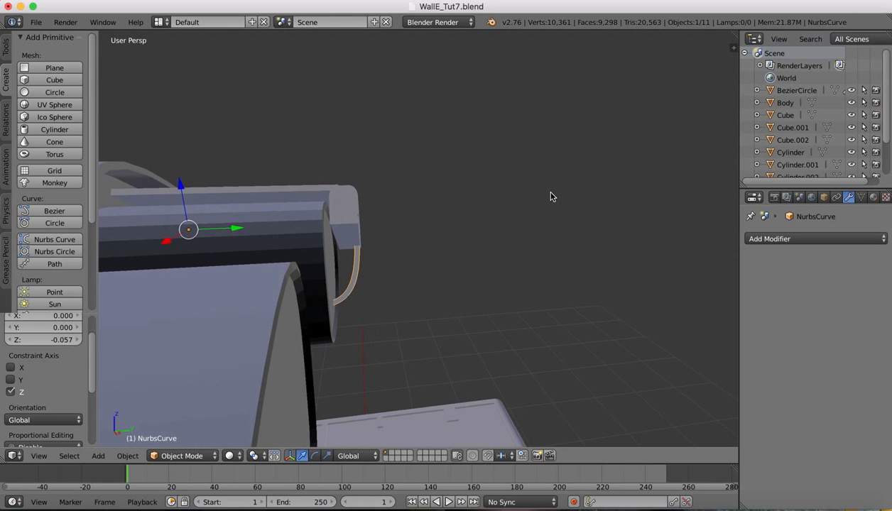
{"action": "scroll", "coordinate": [552, 197], "scroll_direction": "down", "scroll_amount": 10}
{"action": "scroll", "coordinate": [552, 197], "scroll_direction": "left", "scroll_amount": 5}
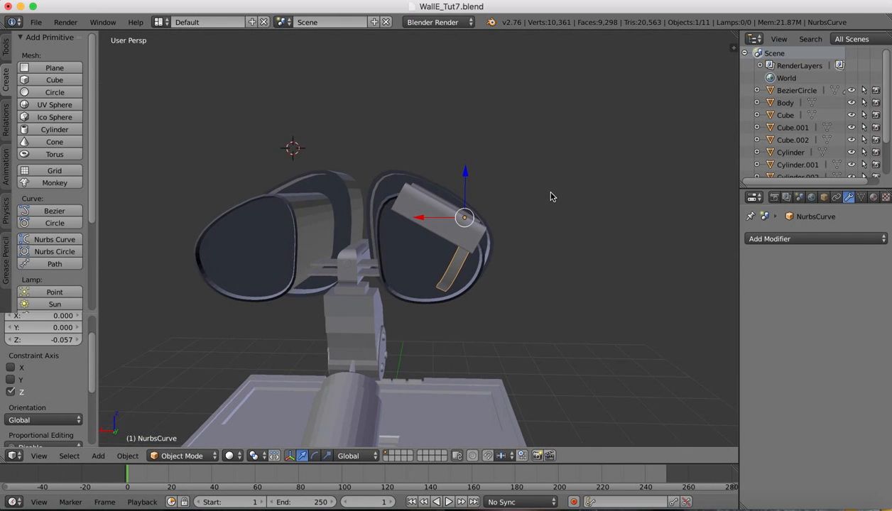
Duplicate the strip by copy and paste in the back view, and move the copy about 0.532 along X and 0.304 along Z.
{"action": "left_click", "coordinate": [50, 457]}
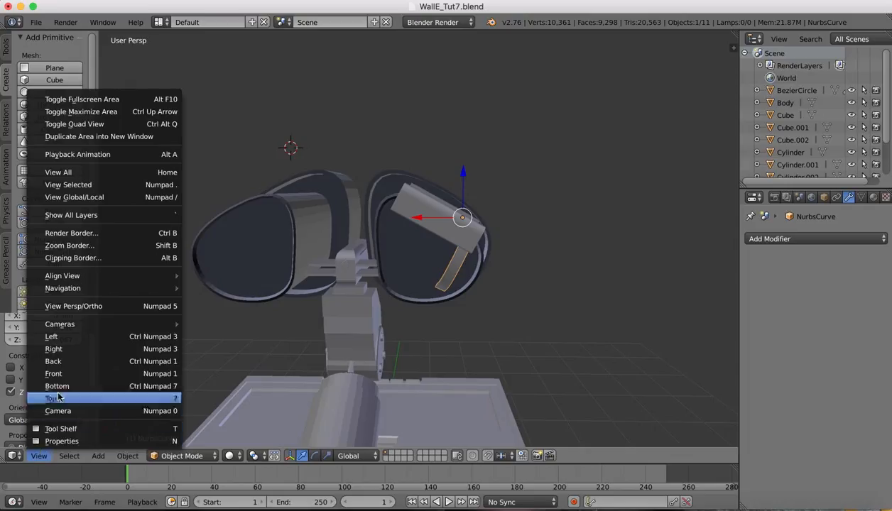
{"action": "left_click", "coordinate": [57, 364]}
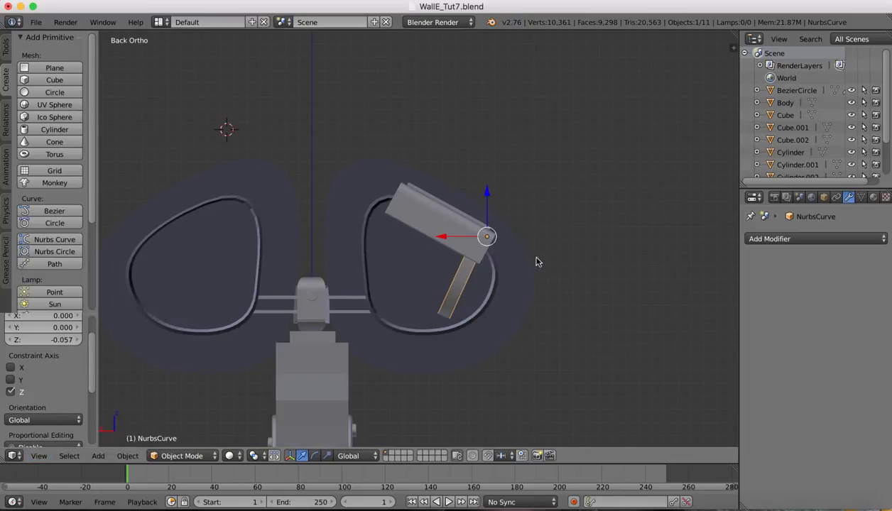
{"action": "key", "text": "super+c"}
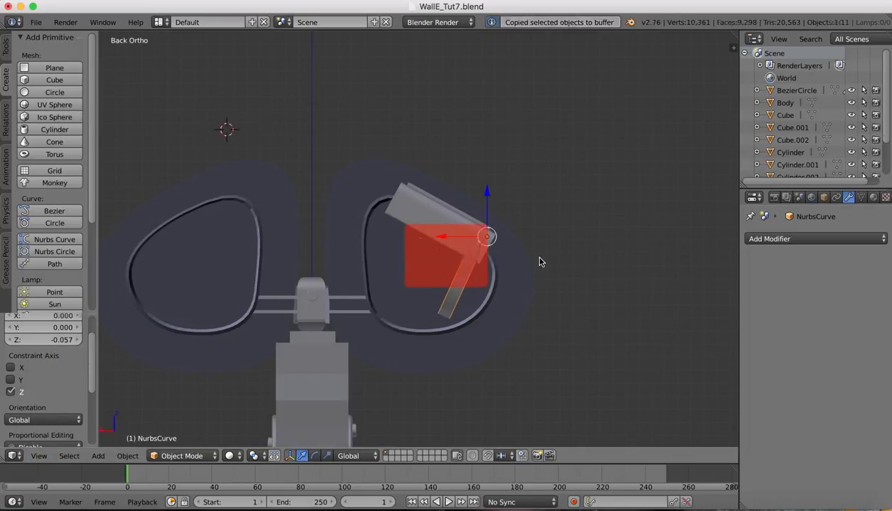
{"action": "key", "text": "super+v"}
{"action": "key", "text": "g"}
{"action": "key", "text": "x"}
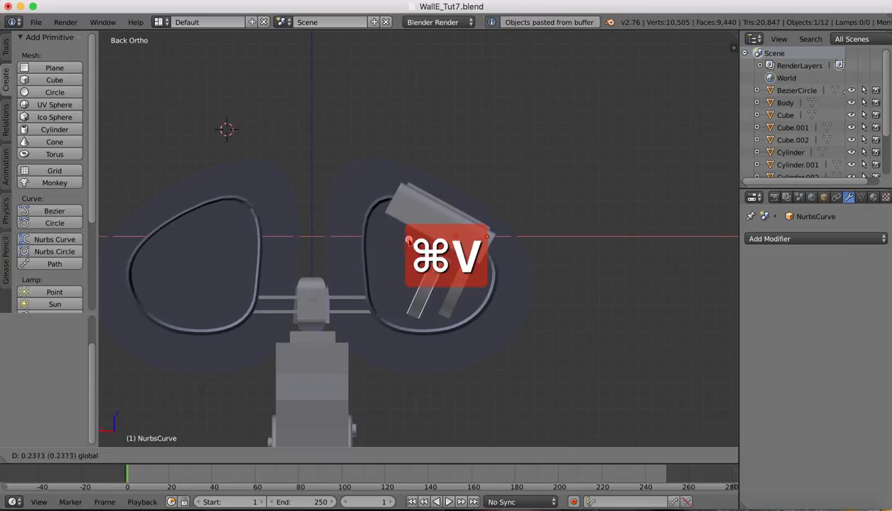
{"action": "left_click", "coordinate": [378, 240]}
{"action": "key", "text": "g"}
{"action": "key", "text": "z"}
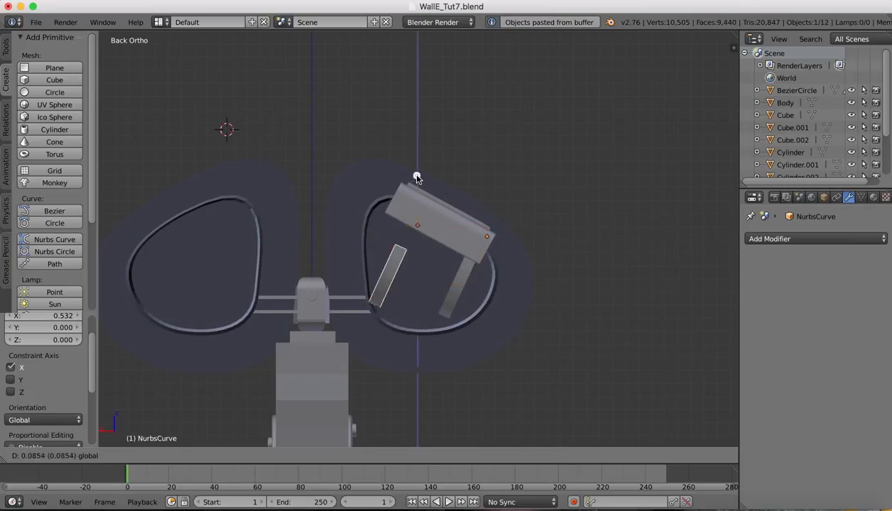
{"action": "left_click", "coordinate": [416, 152]}
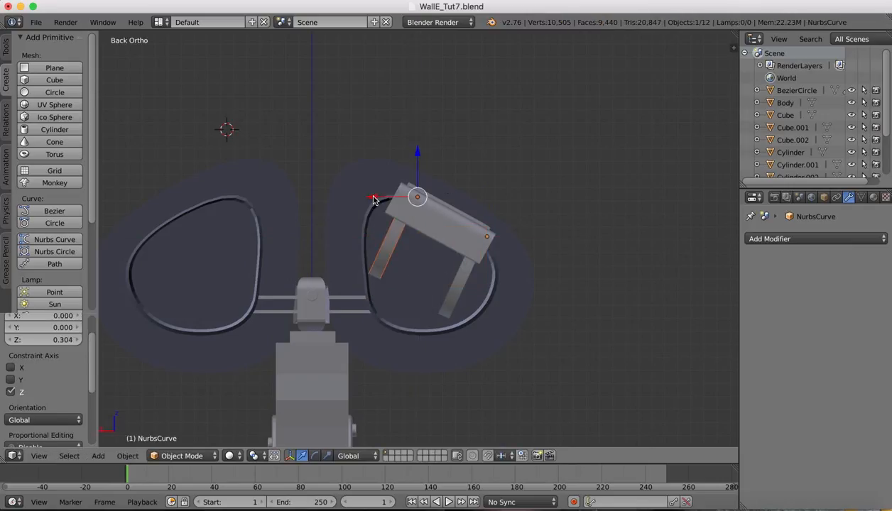
Select both curved strips, the slanted brow plate and the flat top plate, and join them into one object.
{"action": "scroll", "coordinate": [546, 205], "scroll_direction": "left", "scroll_amount": 10}
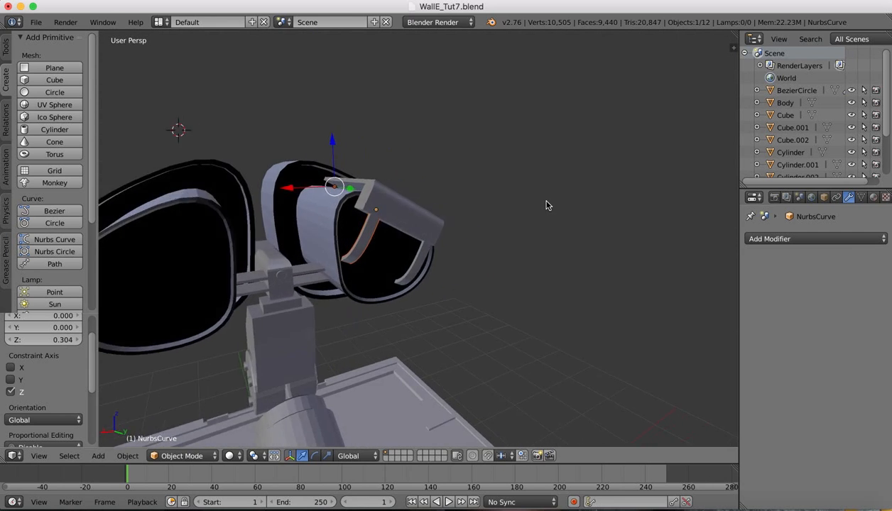
{"action": "scroll", "coordinate": [546, 205], "scroll_direction": "left", "scroll_amount": 10}
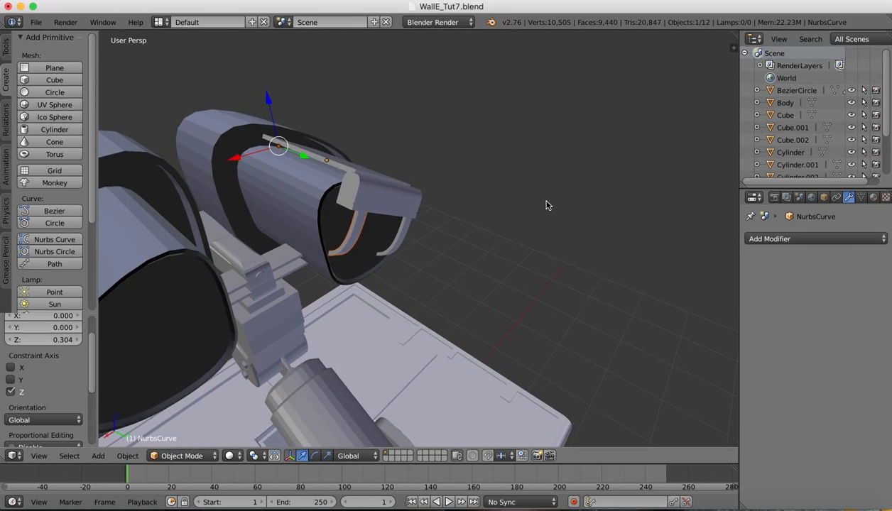
{"action": "scroll", "coordinate": [546, 205], "scroll_direction": "left", "scroll_amount": 10}
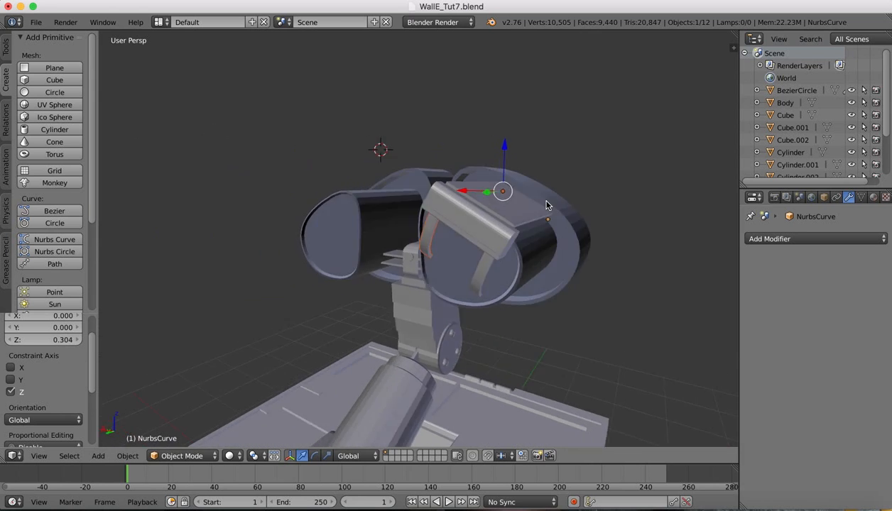
{"action": "right_click", "coordinate": [477, 244], "text": "shift"}
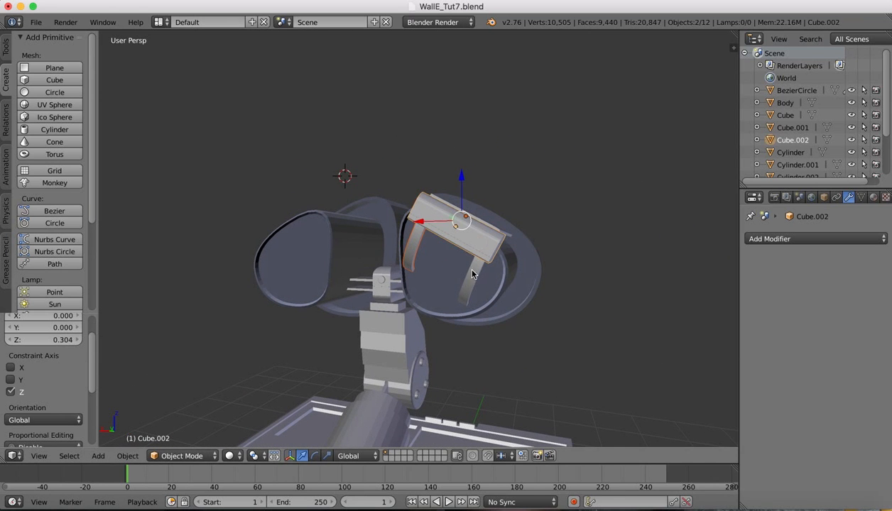
{"action": "right_click", "coordinate": [465, 267], "text": "shift"}
{"action": "scroll", "coordinate": [497, 242], "scroll_direction": "up", "scroll_amount": 5}
{"action": "right_click", "coordinate": [540, 226], "text": "shift"}
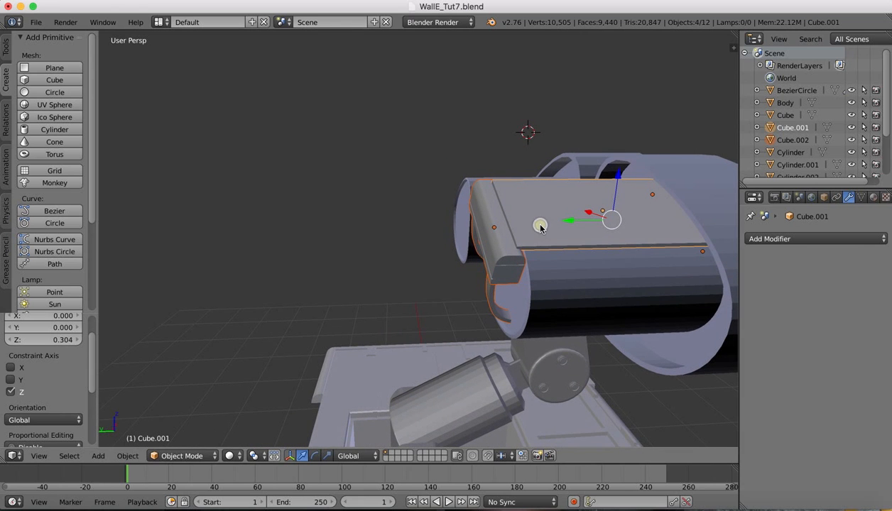
{"action": "middle_click_drag", "start_coordinate": [541, 226], "coordinate": [551, 231]}
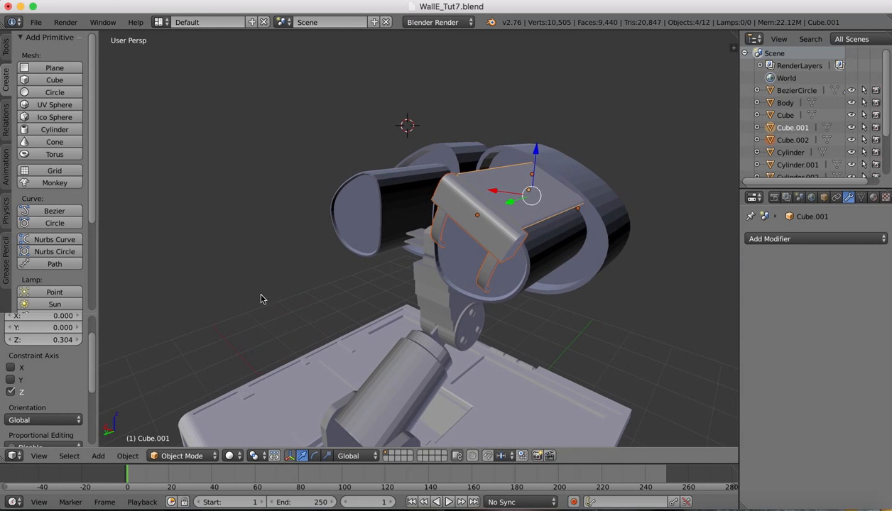
{"action": "left_click", "coordinate": [126, 458]}
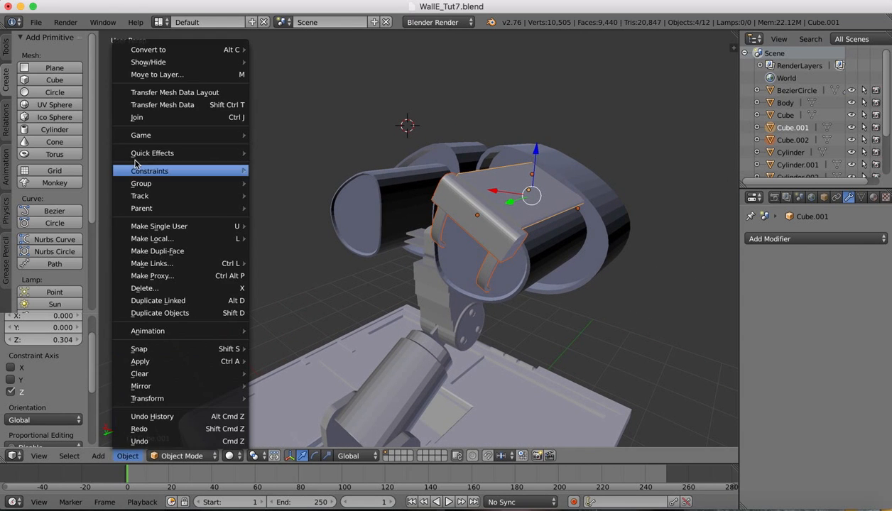
{"action": "left_click", "coordinate": [146, 115]}
{"action": "middle_click_drag", "start_coordinate": [624, 182], "coordinate": [624, 182]}
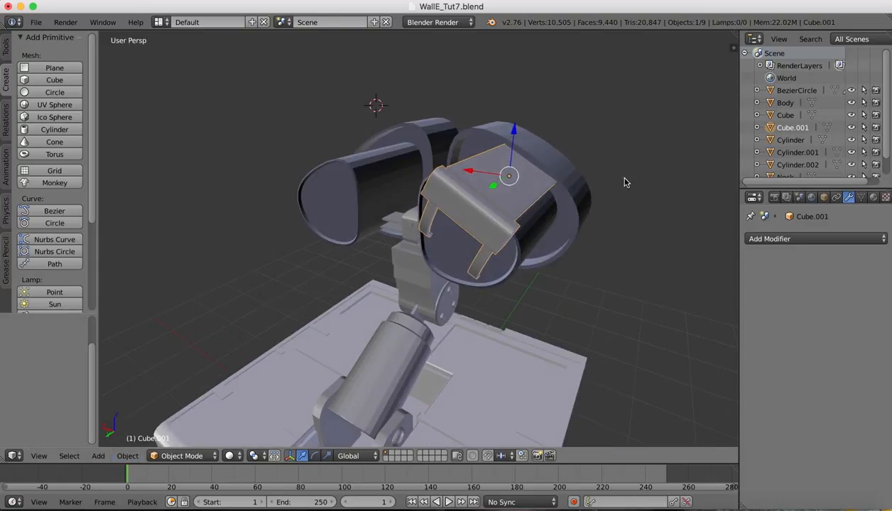
Select the eye brow assembly plus the mirrored eye object as the active one, and join them into a single object.
{"action": "right_click", "coordinate": [576, 214]}
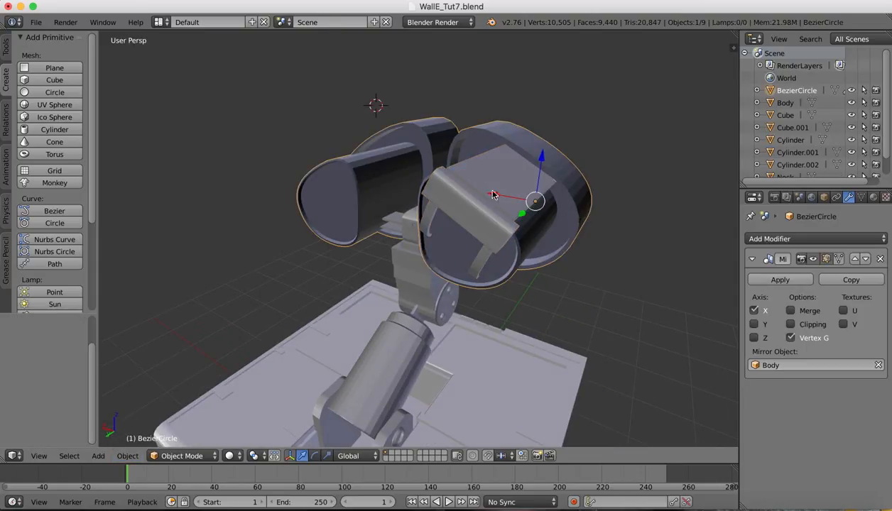
{"action": "right_click", "coordinate": [469, 200]}
{"action": "right_click", "coordinate": [577, 182]}
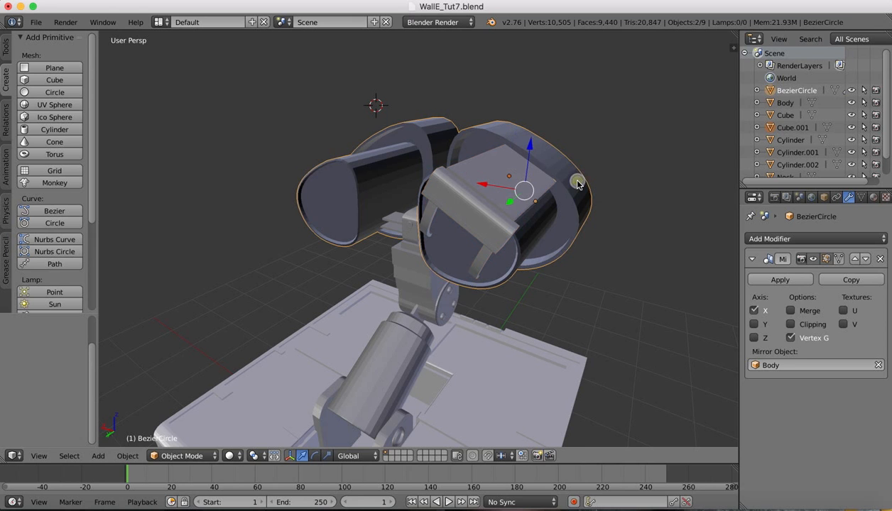
{"action": "left_click", "coordinate": [127, 456]}
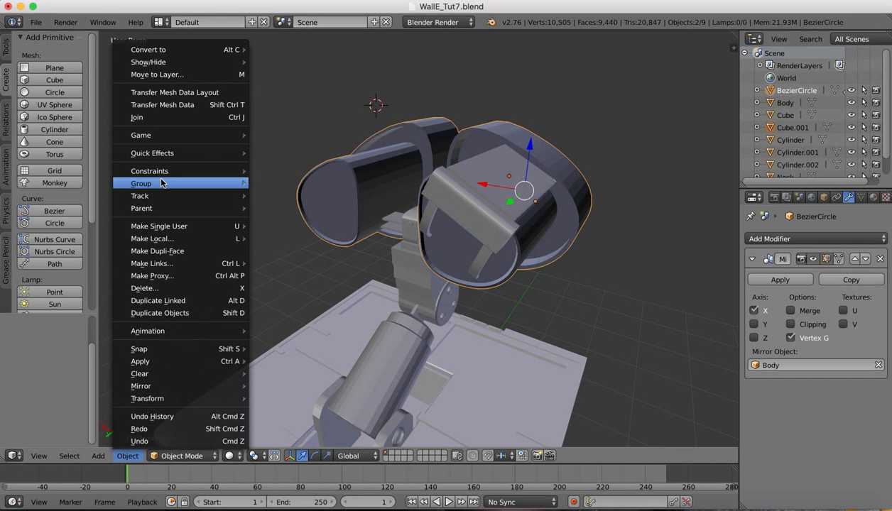
{"action": "left_click", "coordinate": [138, 118]}
Inspect the joined brows on both eyes from several sides and compare them with the walle basic.jpg reference in Preview.
{"action": "scroll", "coordinate": [553, 99], "scroll_direction": "right", "scroll_amount": 5}
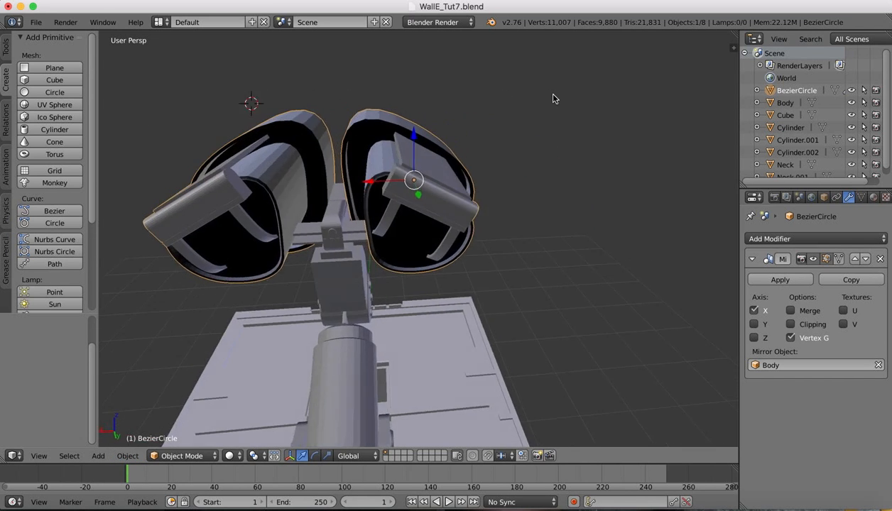
{"action": "scroll", "coordinate": [553, 98], "scroll_direction": "left", "scroll_amount": 4}
{"action": "scroll", "coordinate": [553, 99], "scroll_direction": "right", "scroll_amount": 10}
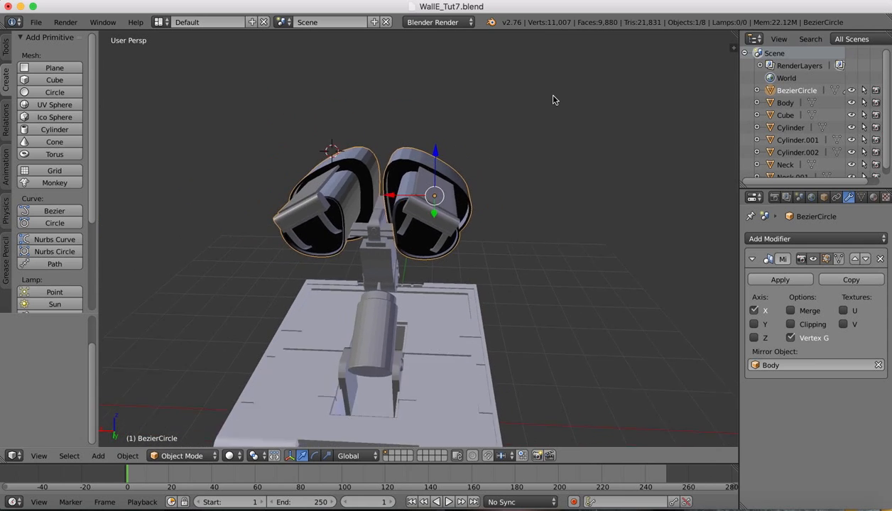
{"action": "scroll", "coordinate": [554, 100], "scroll_direction": "left", "scroll_amount": 10}
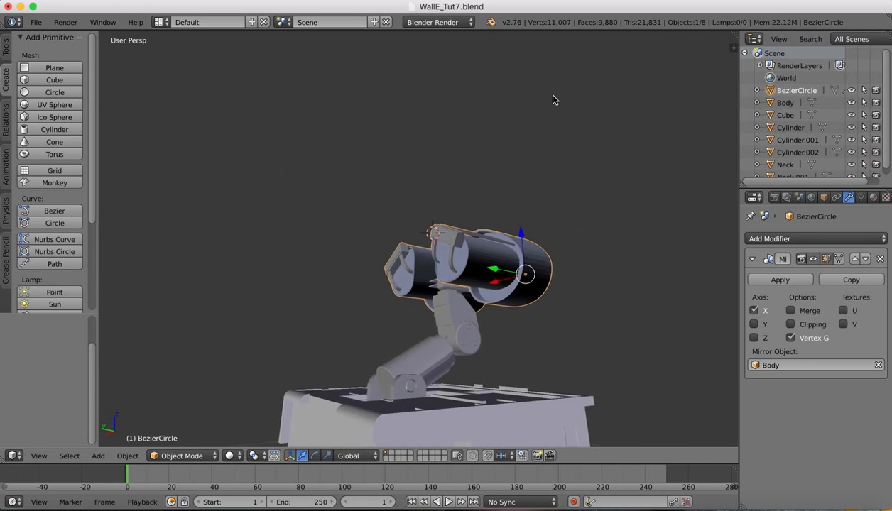
{"action": "scroll", "coordinate": [553, 96], "scroll_direction": "right", "scroll_amount": 10}
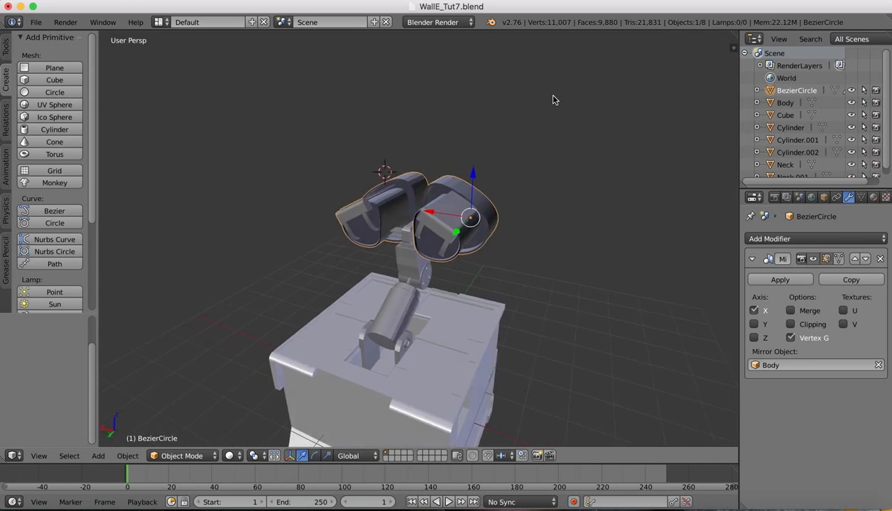
{"action": "scroll", "coordinate": [553, 99], "scroll_direction": "right", "scroll_amount": 10}
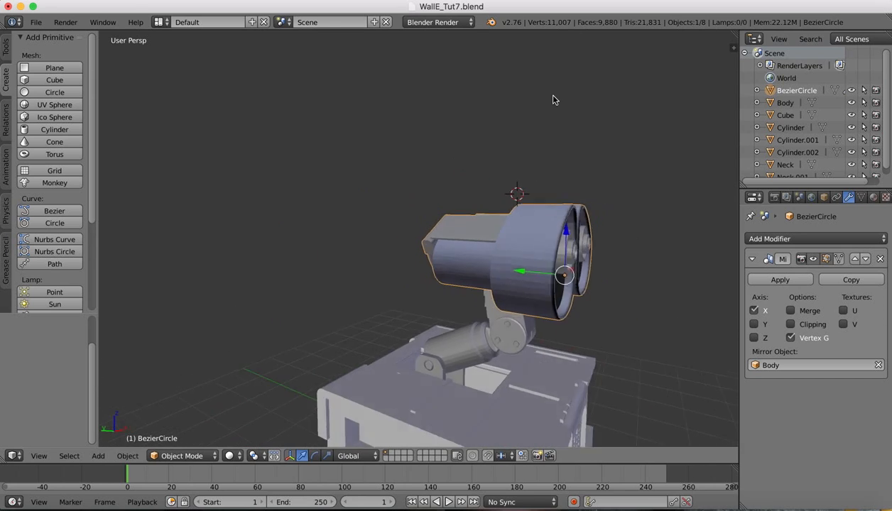
{"action": "scroll", "coordinate": [553, 101], "scroll_direction": "right", "scroll_amount": 5}
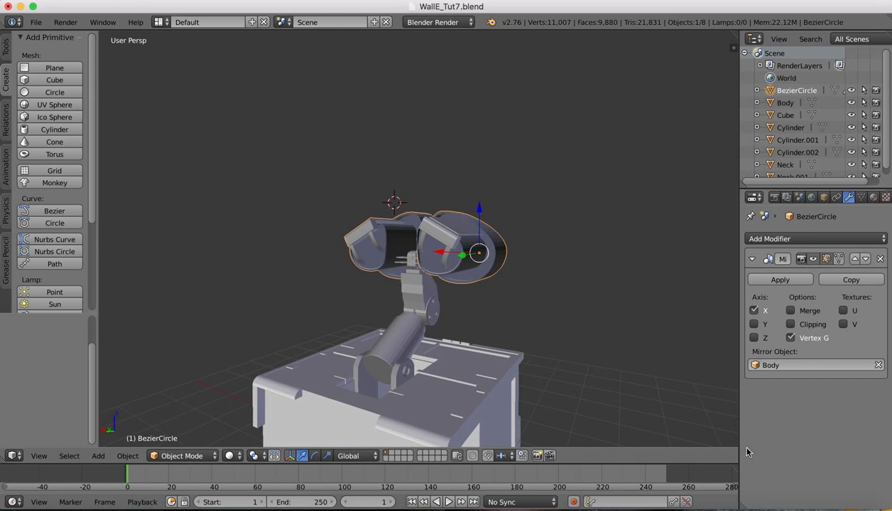
{"action": "left_click", "coordinate": [734, 499]}
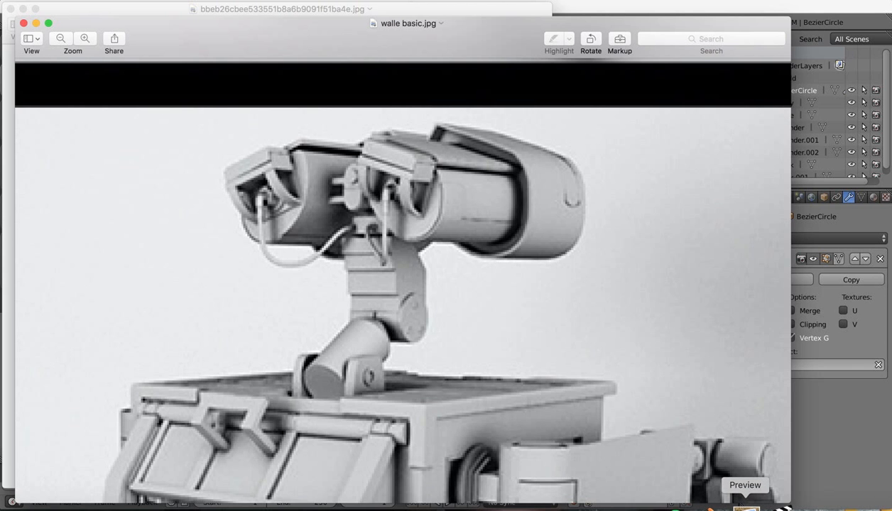
{"action": "left_click", "coordinate": [678, 505]}
{"action": "left_click", "coordinate": [719, 506]}
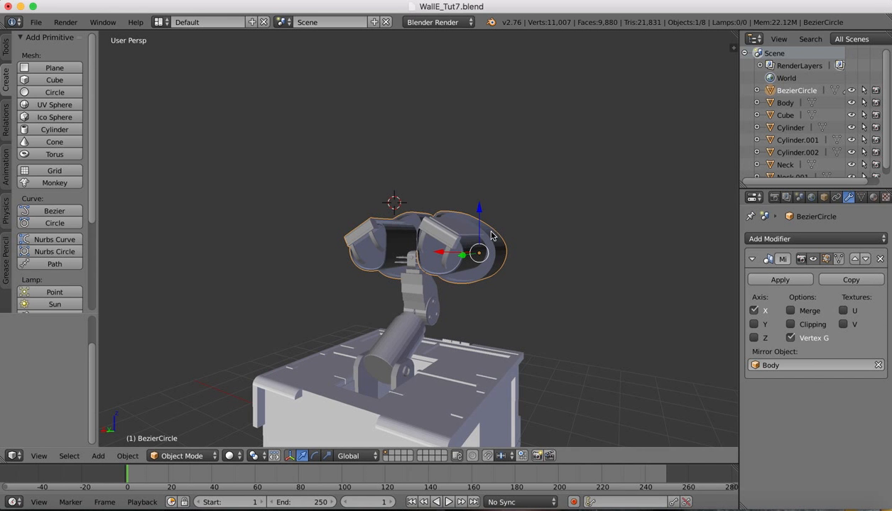
Add a cylinder, scale it to 0.191, and move it along X and -0.978 in Z to the original, non-mirrored eye.
{"action": "middle_click_drag", "start_coordinate": [496, 234], "coordinate": [433, 234]}
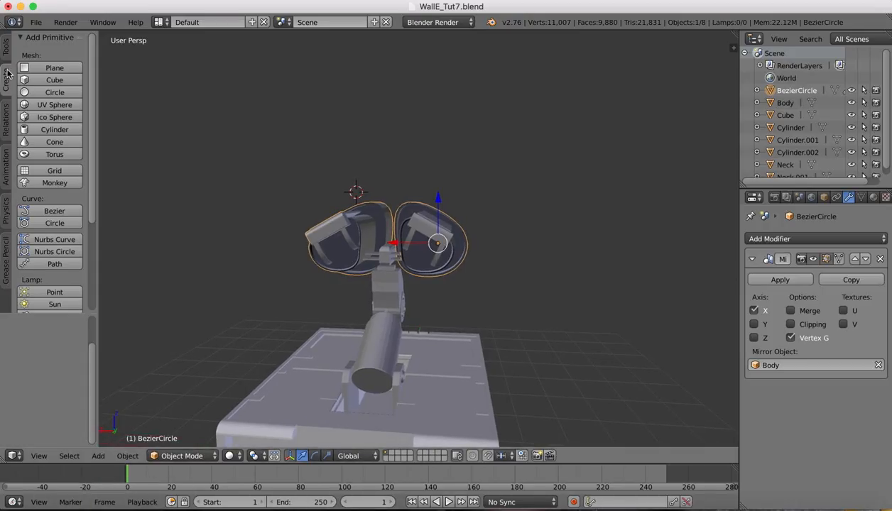
{"action": "left_click", "coordinate": [8, 41]}
{"action": "left_click", "coordinate": [6, 73]}
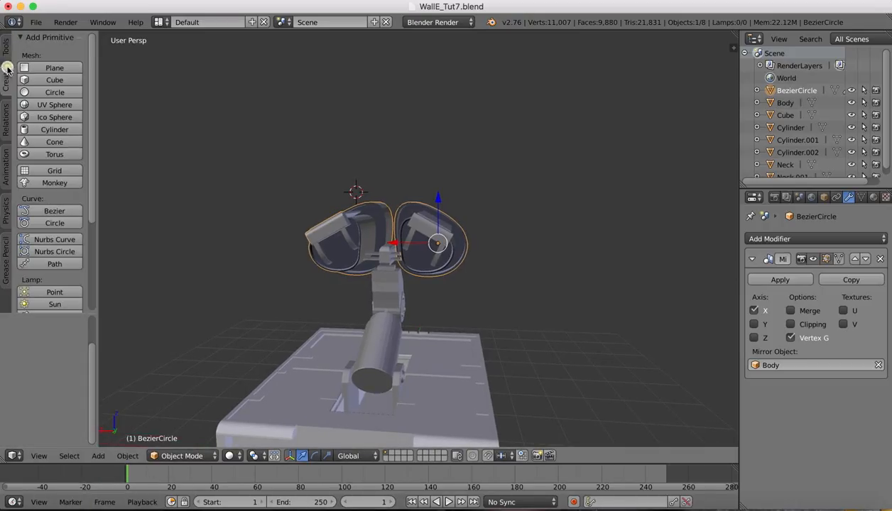
{"action": "left_click", "coordinate": [56, 130]}
{"action": "key", "text": "s"}
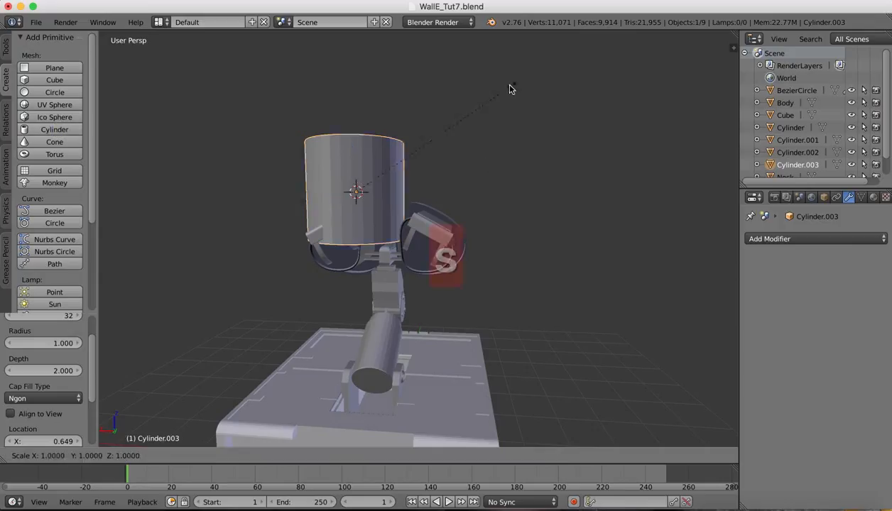
{"action": "left_click", "coordinate": [390, 179]}
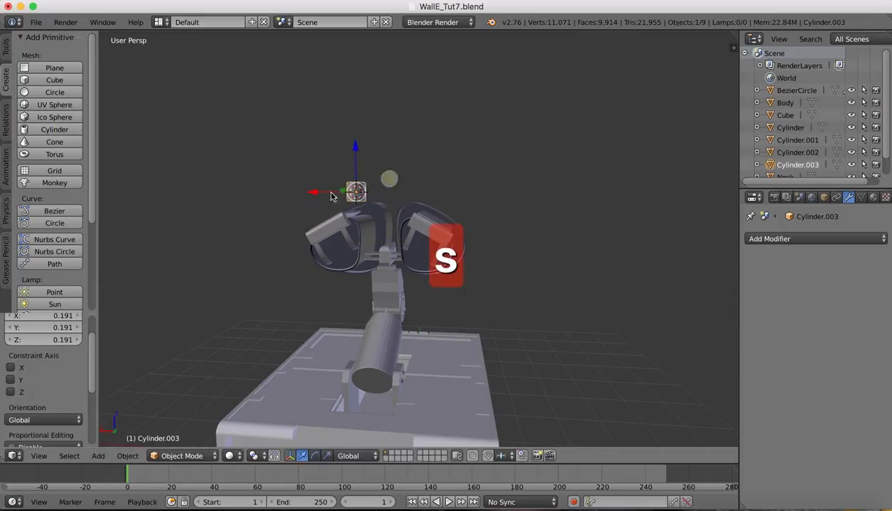
{"action": "left_click_drag", "start_coordinate": [315, 195], "coordinate": [439, 193]}
{"action": "key", "text": "s"}
{"action": "left_click", "coordinate": [493, 141]}
Move the small cylinder 1.137 along Y in the right view, so it sits clear of the eye's brow end.
{"action": "middle_click_drag", "start_coordinate": [440, 193], "coordinate": [450, 199]}
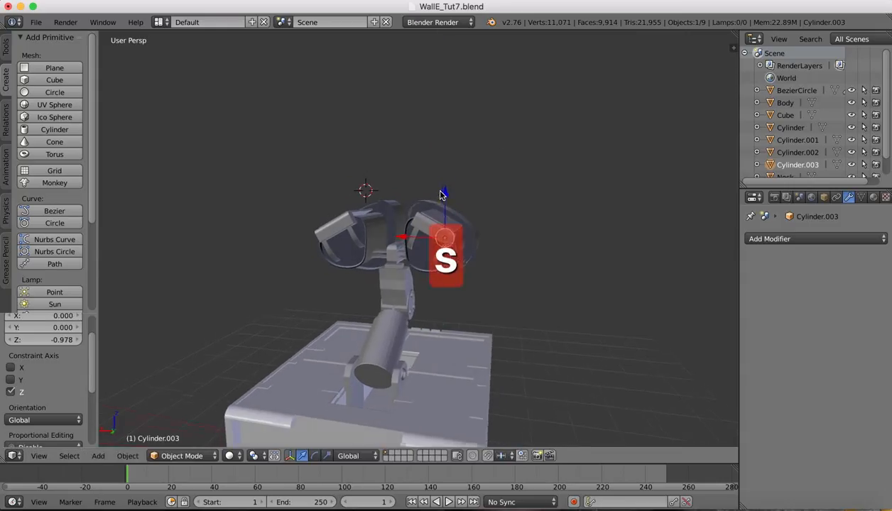
{"action": "left_click", "coordinate": [41, 458]}
{"action": "left_click", "coordinate": [51, 346]}
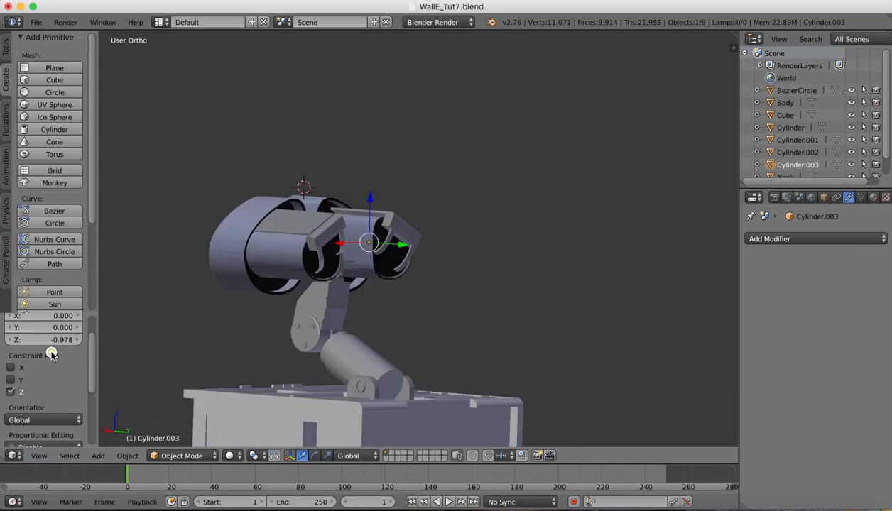
{"action": "left_click_drag", "start_coordinate": [382, 251], "coordinate": [447, 246]}
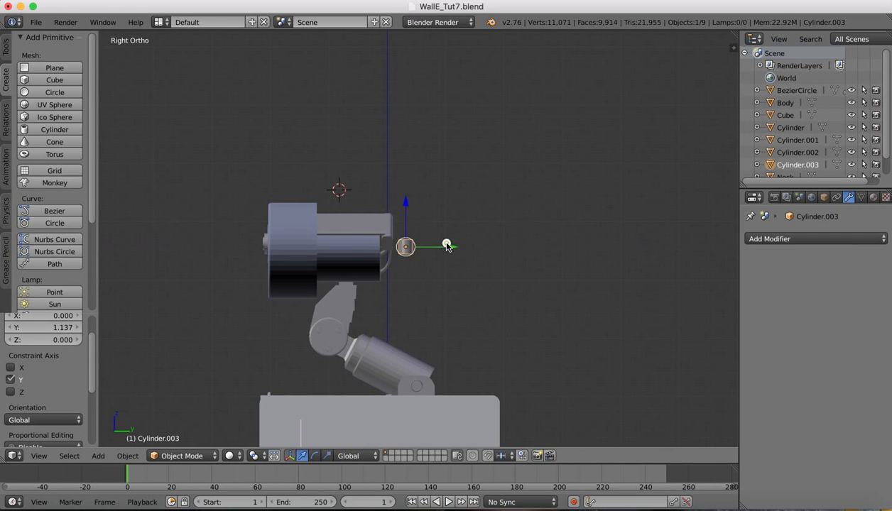
Place the cylinder between the two curved brackets in the back view, moving it 0.271 and -0.021 along X and -0.063 in Z, checking the Preview reference.
{"action": "middle_click_drag", "start_coordinate": [467, 187], "coordinate": [433, 231]}
{"action": "left_click", "coordinate": [39, 456]}
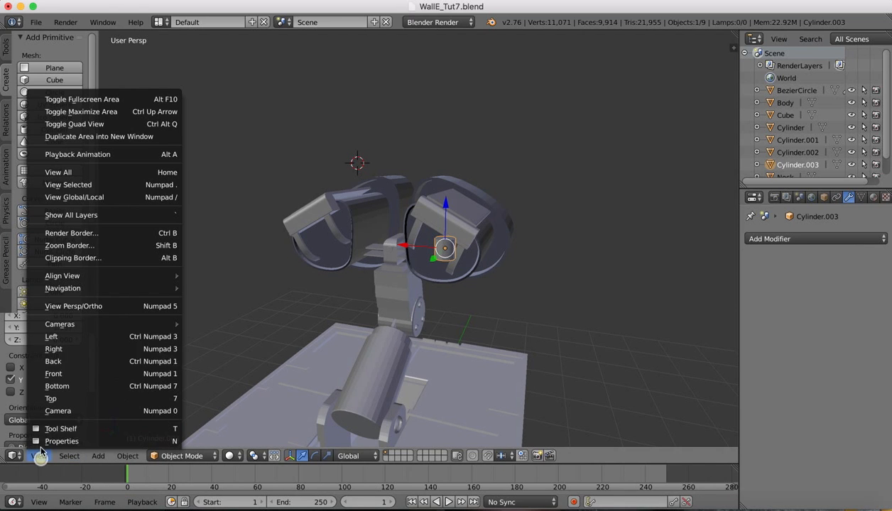
{"action": "left_click", "coordinate": [51, 361]}
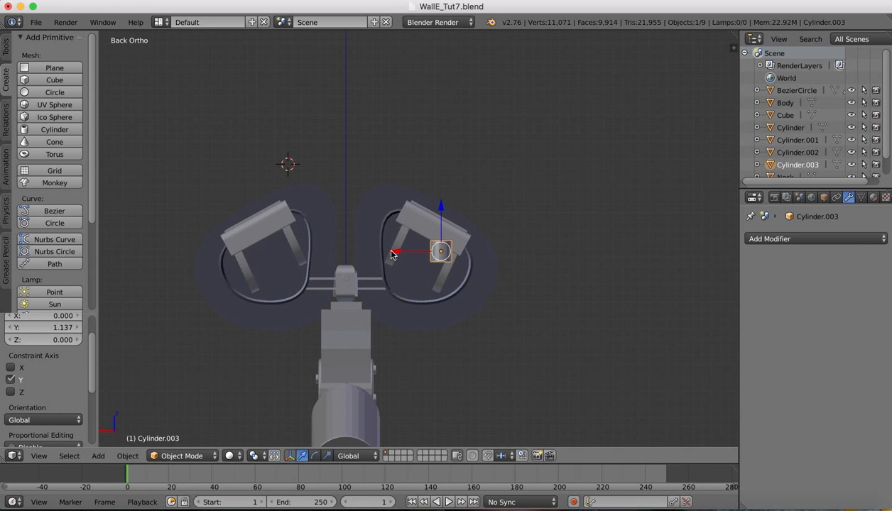
{"action": "left_click_drag", "start_coordinate": [393, 254], "coordinate": [368, 255]}
{"action": "left_click", "coordinate": [746, 506]}
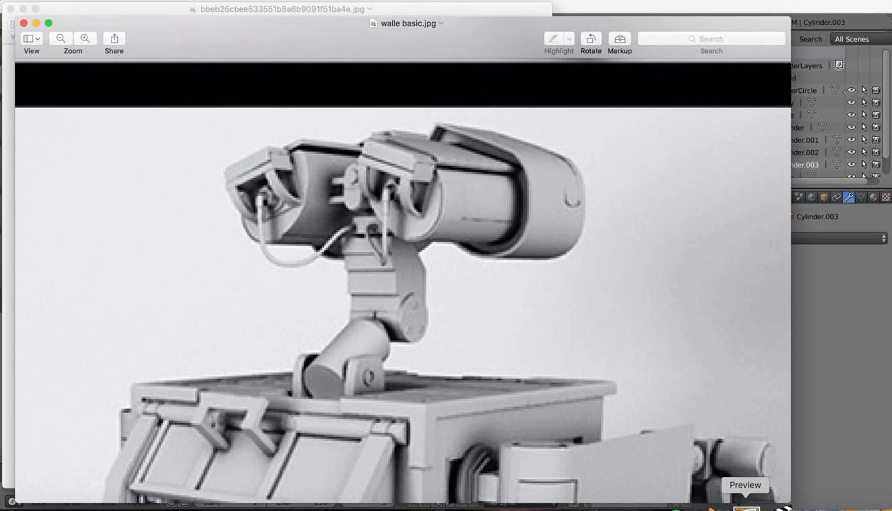
{"action": "left_click", "coordinate": [719, 504]}
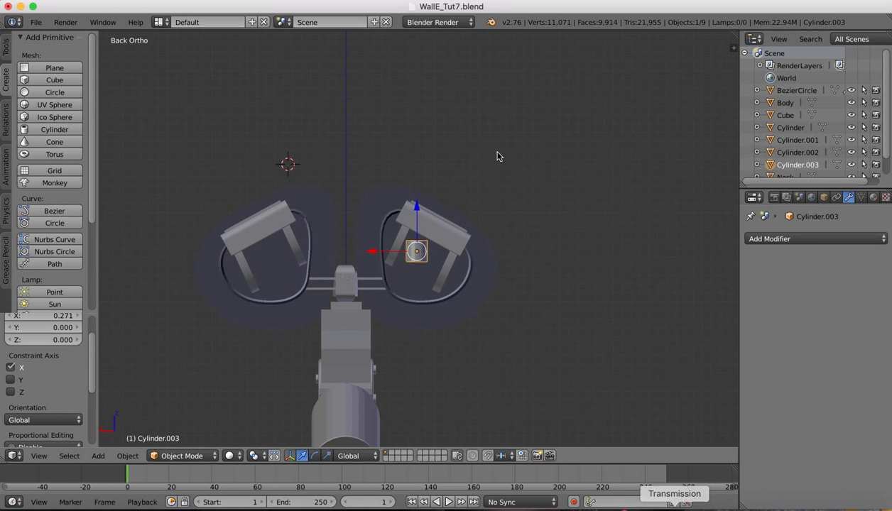
{"action": "left_click_drag", "start_coordinate": [417, 211], "coordinate": [417, 216]}
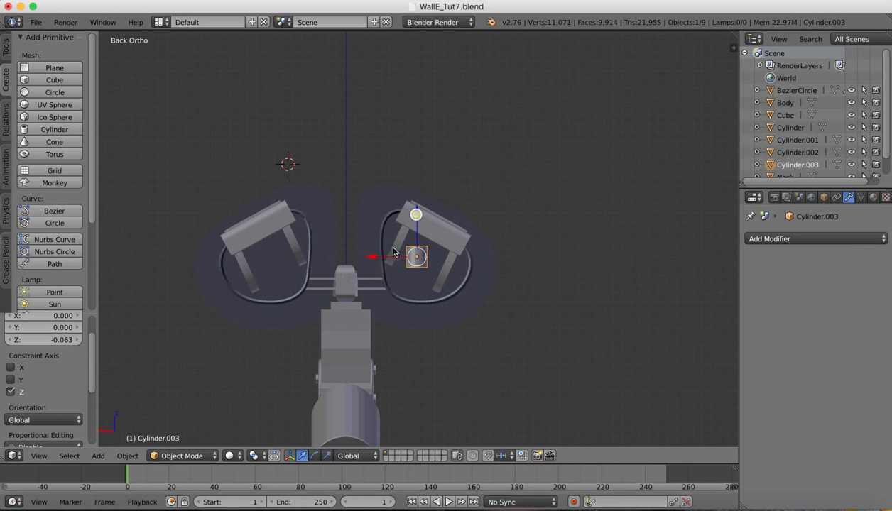
{"action": "left_click_drag", "start_coordinate": [372, 260], "coordinate": [370, 261]}
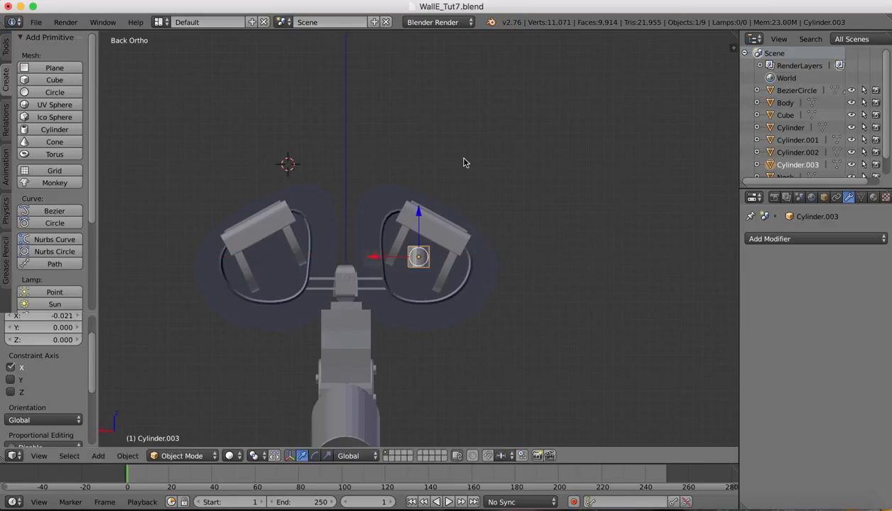
Rotate the cylinder 90° around global X so its round face points outward, and scale it to 0.506.
{"action": "key", "text": "r"}
{"action": "key", "text": "y"}
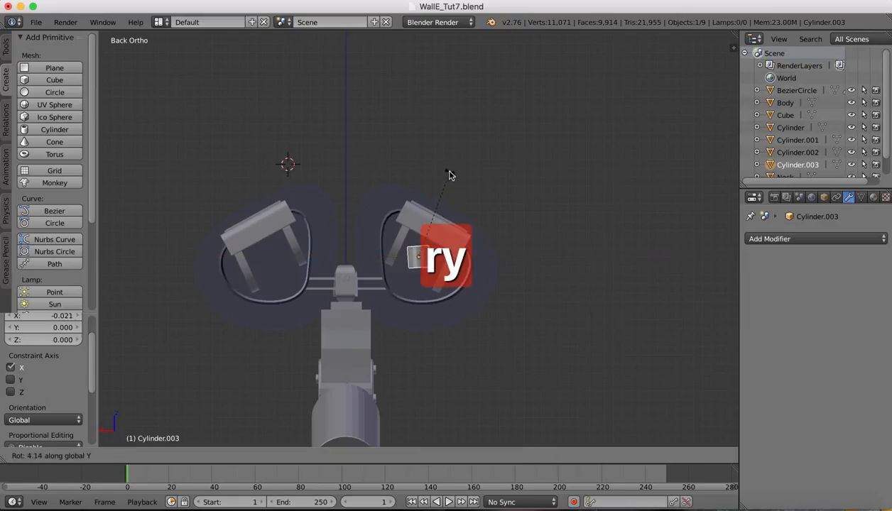
{"action": "key", "text": "x"}
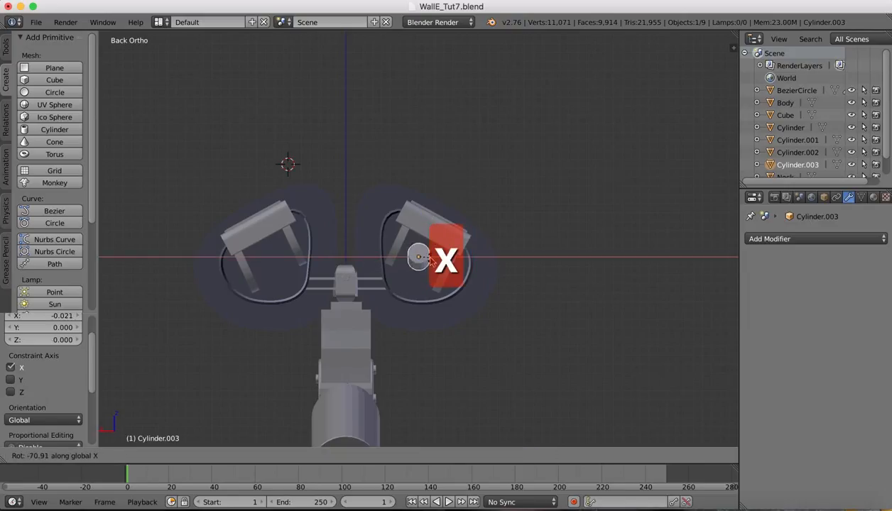
{"action": "type", "text": "90"}
{"action": "left_click", "coordinate": [425, 259]}
{"action": "key", "text": "s"}
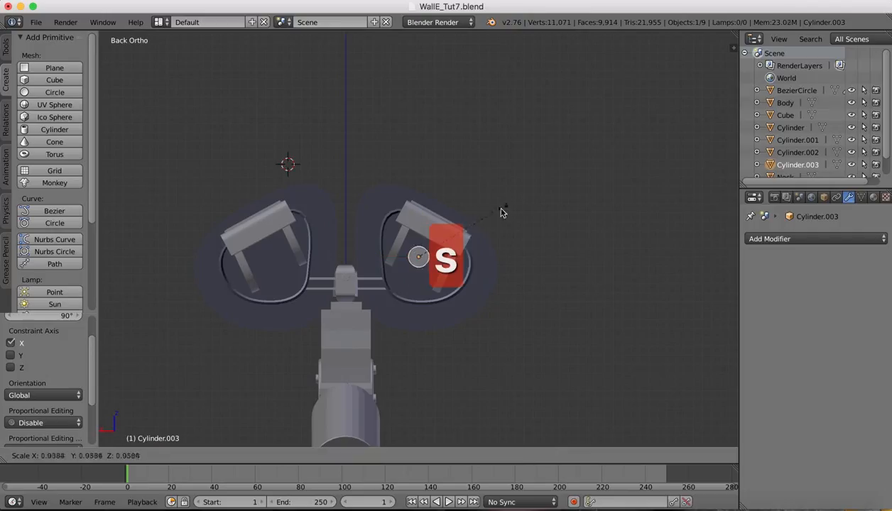
{"action": "left_click", "coordinate": [462, 233]}
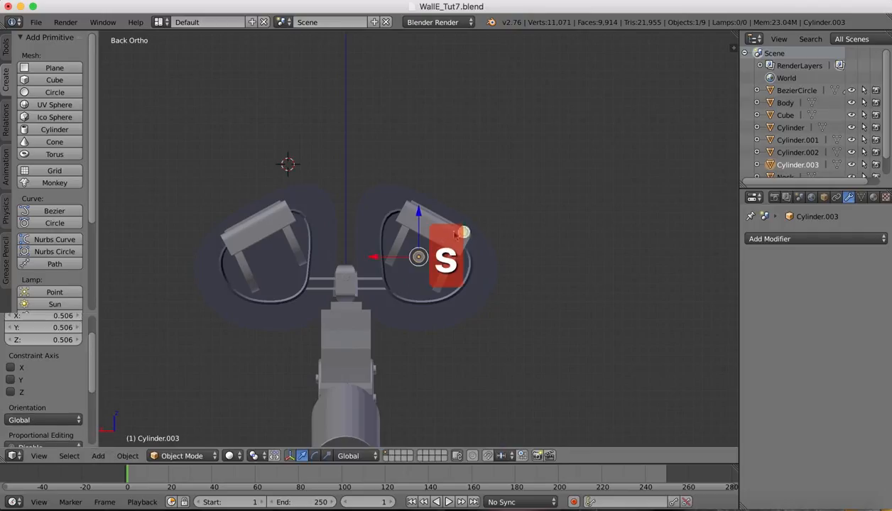
Nudge the cylinder along X and slightly down in Z between the brackets, finishing with 0.028 along X.
{"action": "key", "text": "g"}
{"action": "key", "text": "x"}
{"action": "left_click", "coordinate": [378, 258]}
{"action": "left_click_drag", "start_coordinate": [423, 213], "coordinate": [423, 217]}
{"action": "left_click_drag", "start_coordinate": [384, 264], "coordinate": [376, 263]}
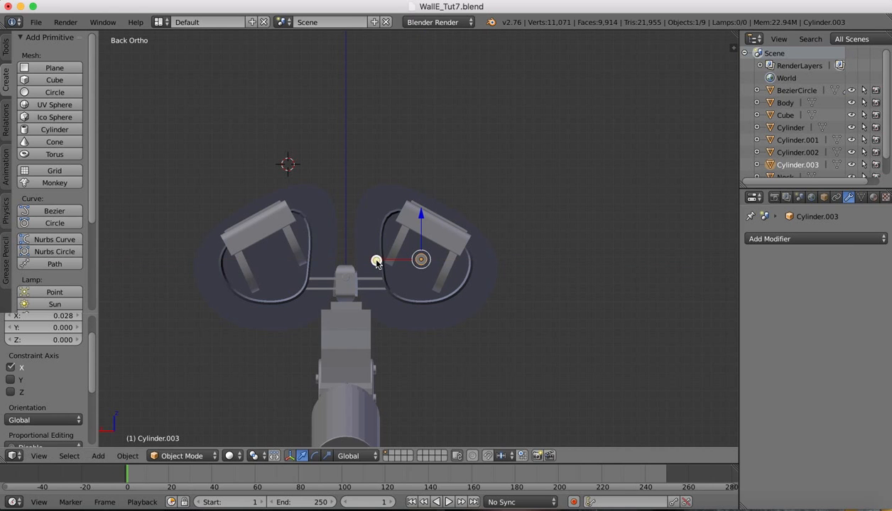
Shorten the cylinder by scaling it to 0.601 along global Y.
{"action": "scroll", "coordinate": [491, 204], "scroll_direction": "right", "scroll_amount": 10}
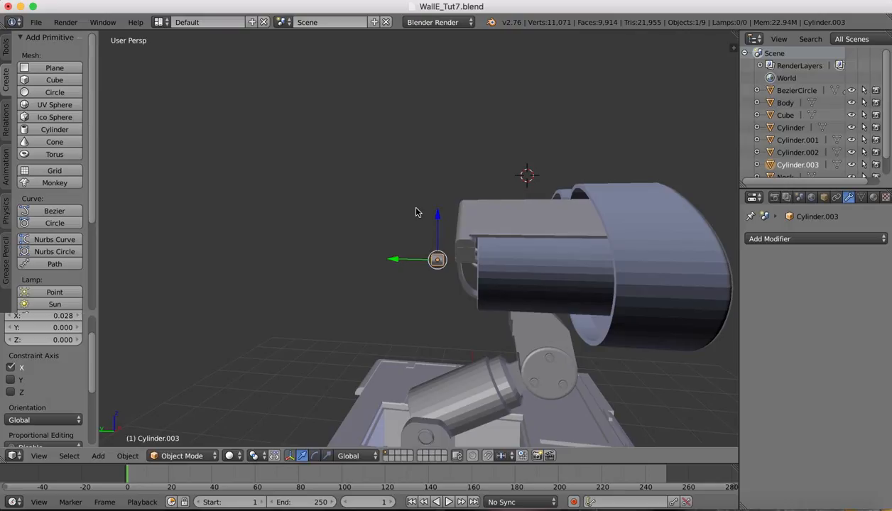
{"action": "key", "text": "s"}
{"action": "key", "text": "x"}
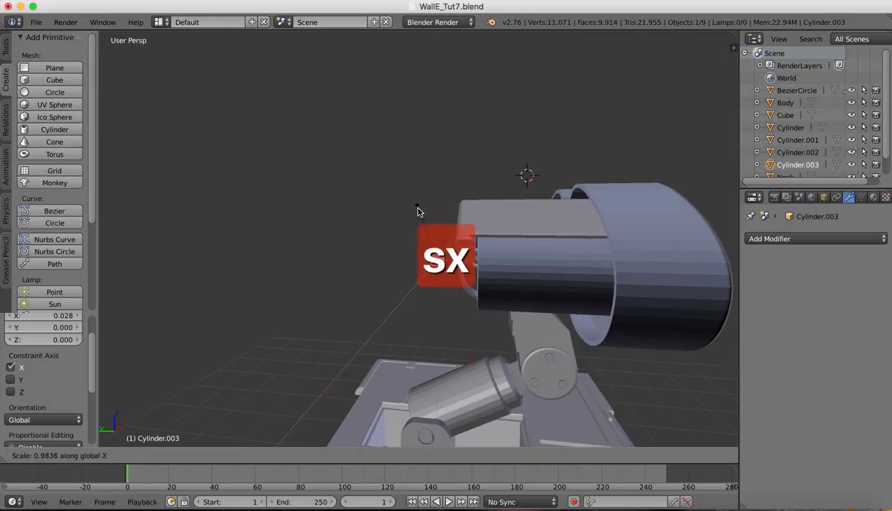
{"action": "key", "text": "z"}
{"action": "key", "text": "y"}
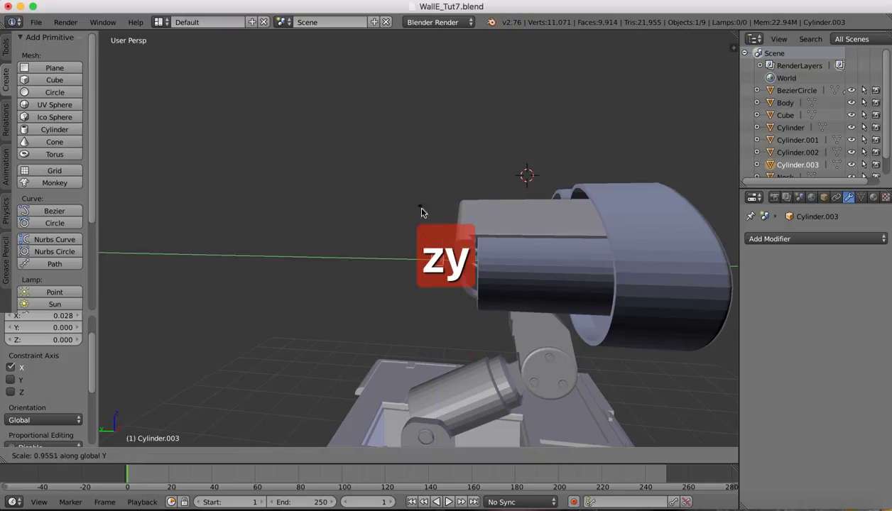
{"action": "left_click", "coordinate": [437, 227]}
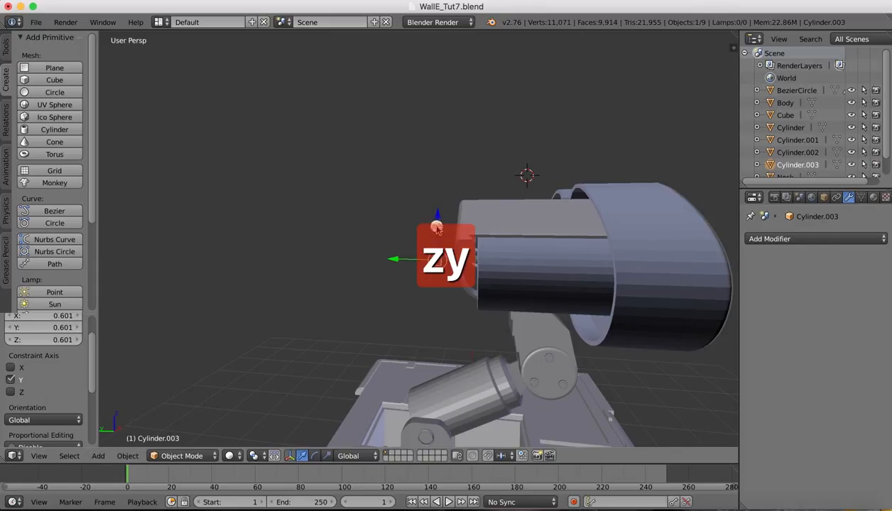
Move the cylinder -0.400 and a further -0.039 along Y to seat it against the eye's back face.
{"action": "left_click_drag", "start_coordinate": [392, 258], "coordinate": [428, 259]}
{"action": "middle_click_drag", "start_coordinate": [428, 259], "coordinate": [418, 253]}
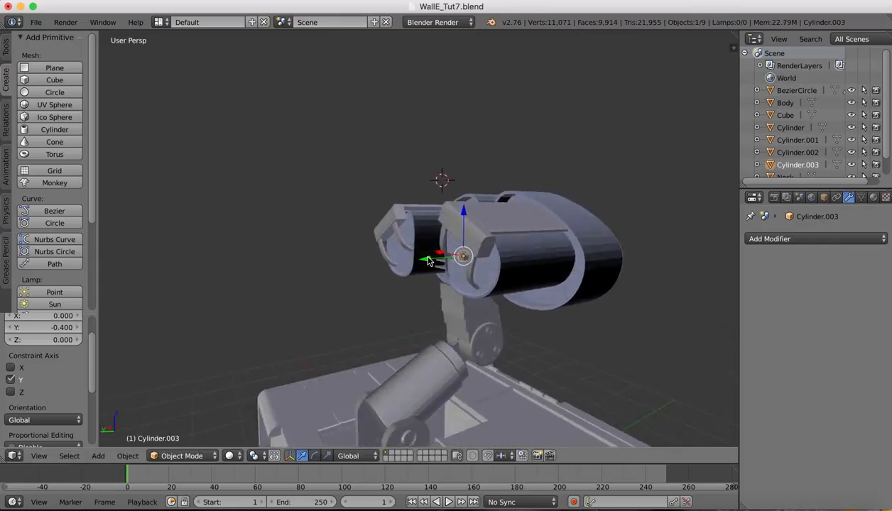
{"action": "scroll", "coordinate": [510, 244], "scroll_direction": "up", "scroll_amount": 2}
{"action": "scroll", "coordinate": [510, 244], "scroll_direction": "up", "scroll_amount": 2}
{"action": "middle_click_drag", "start_coordinate": [510, 244], "coordinate": [471, 299]}
{"action": "left_click_drag", "start_coordinate": [476, 289], "coordinate": [478, 286]}
{"action": "scroll", "coordinate": [593, 183], "scroll_direction": "left", "scroll_amount": 3}
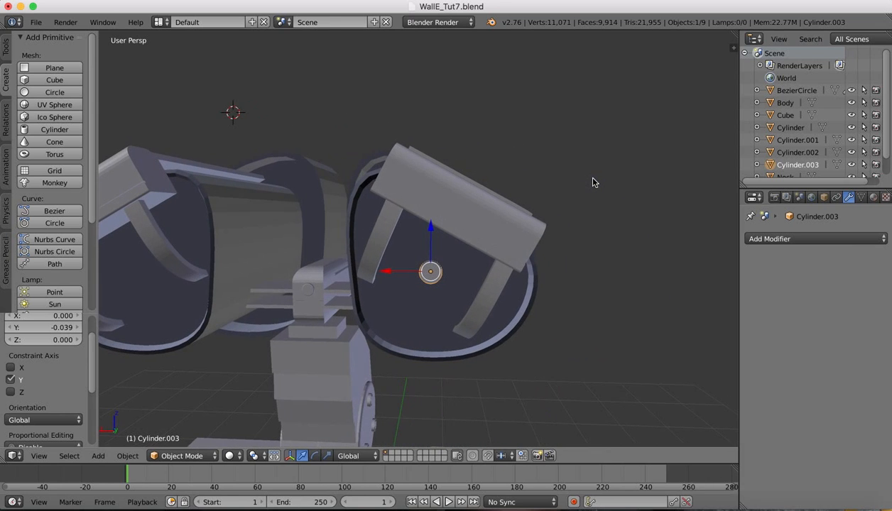
Check the walle basic.jpg reference in Preview and enlarge the cylinder uniformly by 1.372 in Blender.
{"action": "left_click", "coordinate": [744, 506]}
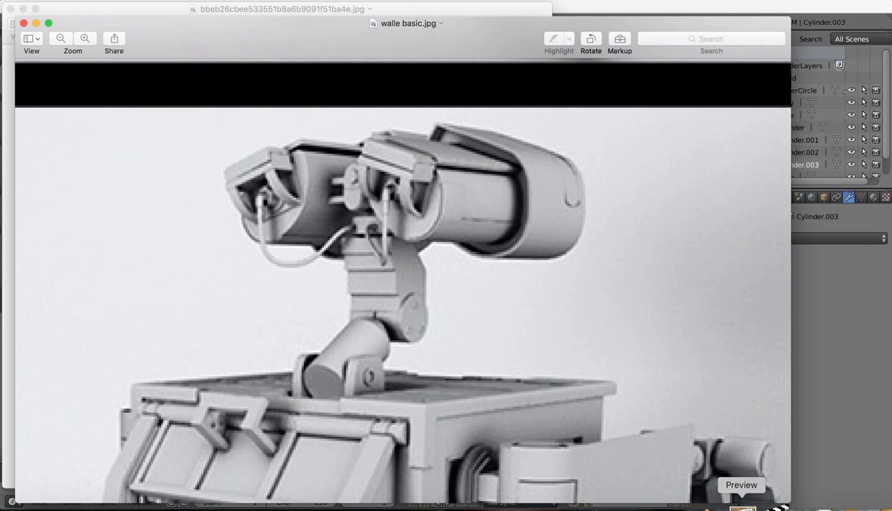
{"action": "left_click", "coordinate": [714, 505]}
{"action": "key", "text": "s"}
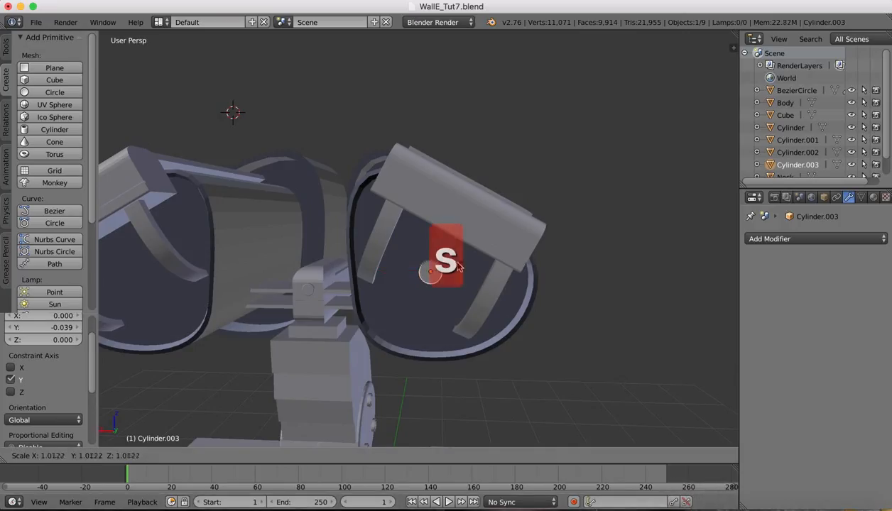
{"action": "left_click", "coordinate": [465, 259]}
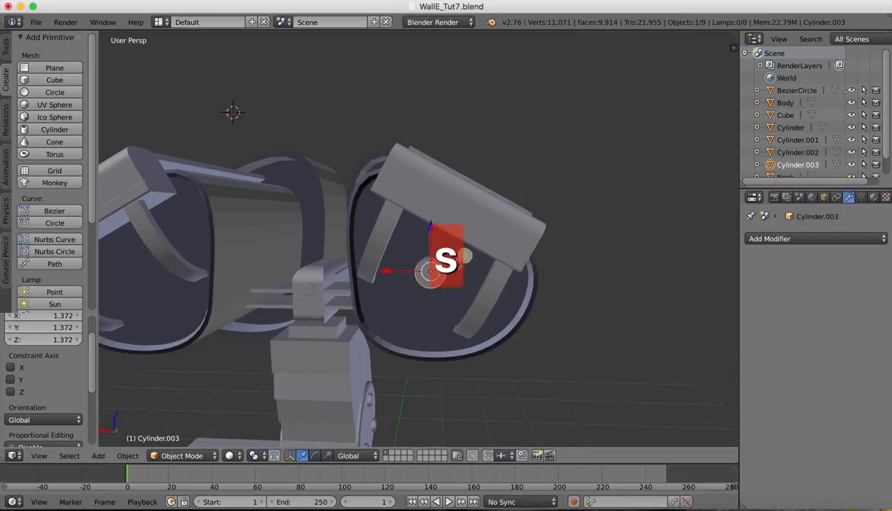
{"action": "left_click", "coordinate": [743, 506]}
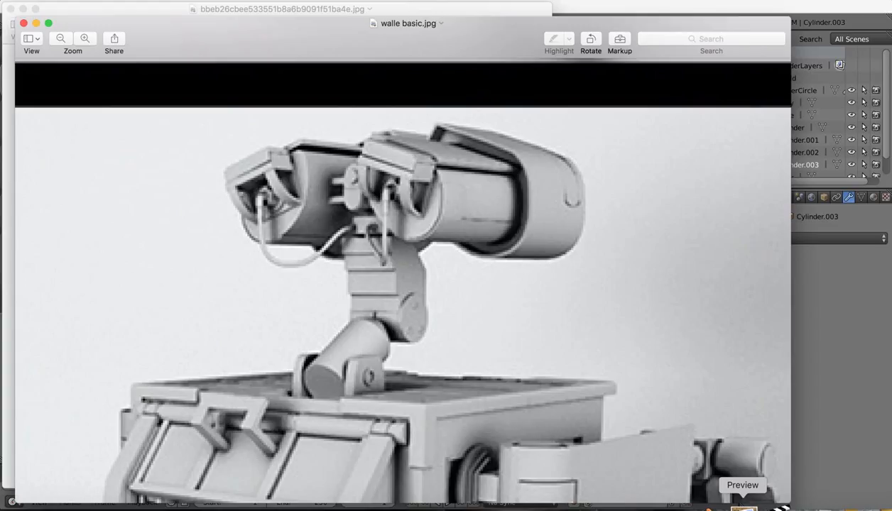
{"action": "left_click", "coordinate": [713, 506]}
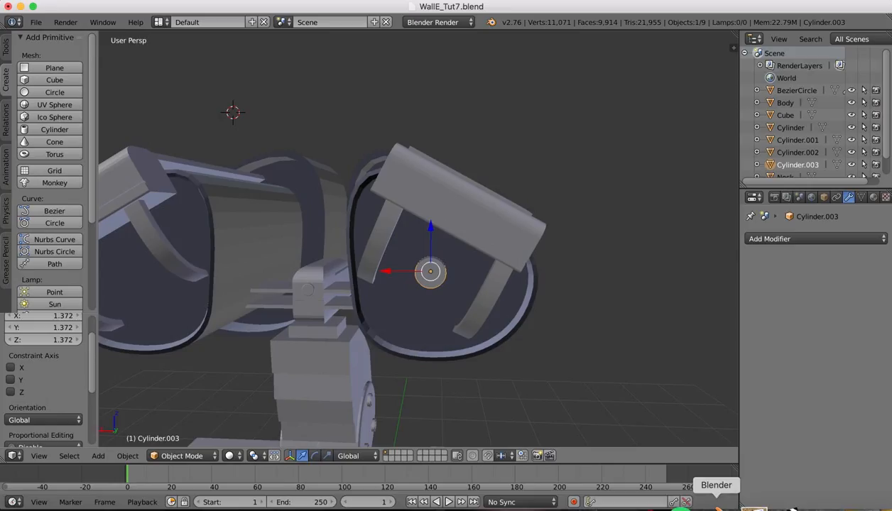
In Edit Mode, select the edge loop around the cylinder's front face, extrude it in place and scale it to 0.850.
{"action": "left_click", "coordinate": [182, 456]}
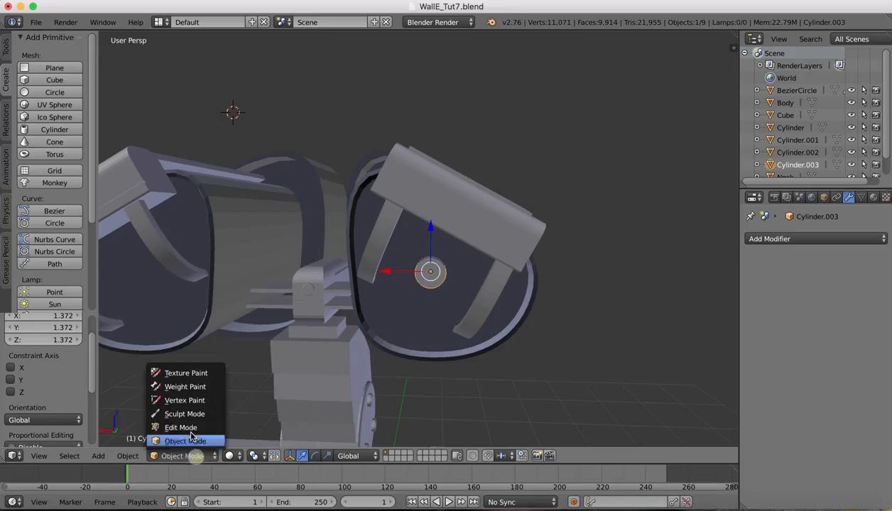
{"action": "left_click", "coordinate": [187, 427]}
{"action": "left_click", "coordinate": [386, 456]}
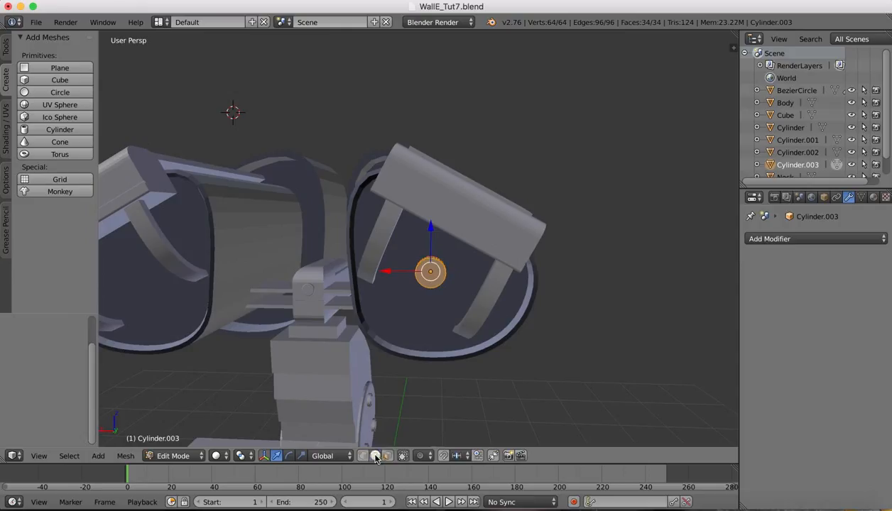
{"action": "right_click", "coordinate": [429, 287]}
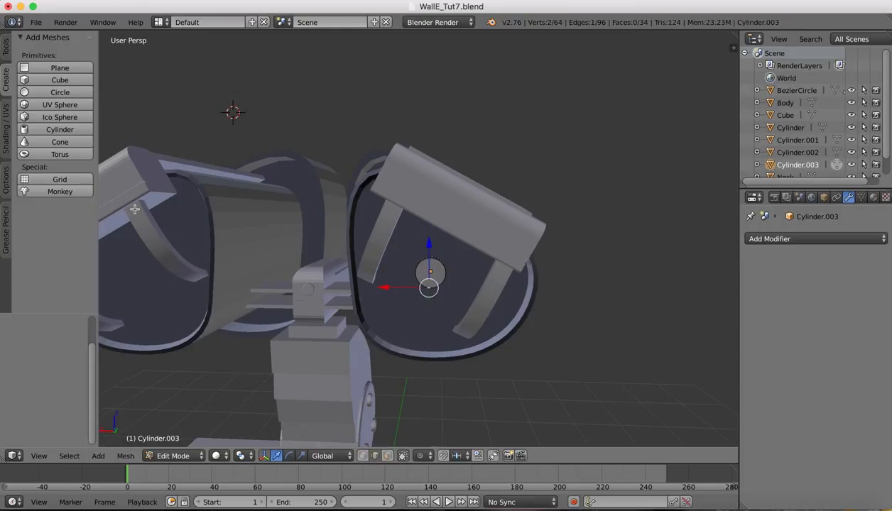
{"action": "left_click", "coordinate": [69, 456]}
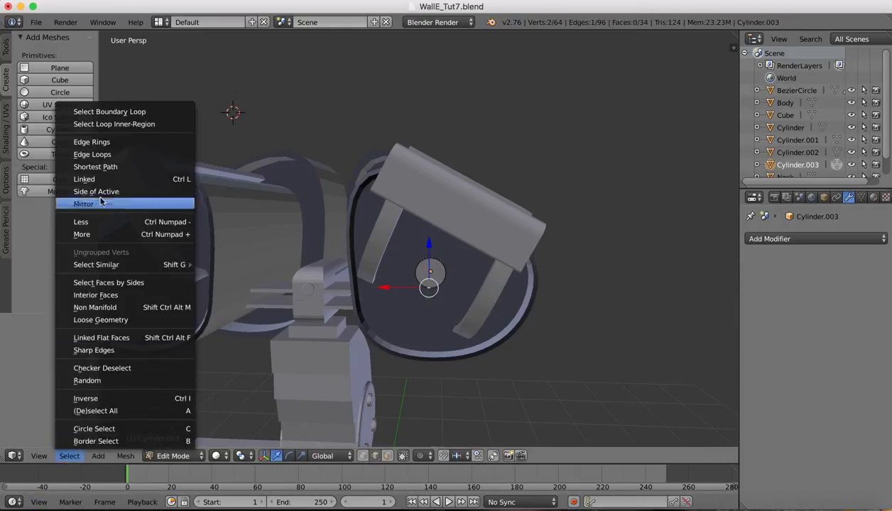
{"action": "left_click", "coordinate": [100, 155]}
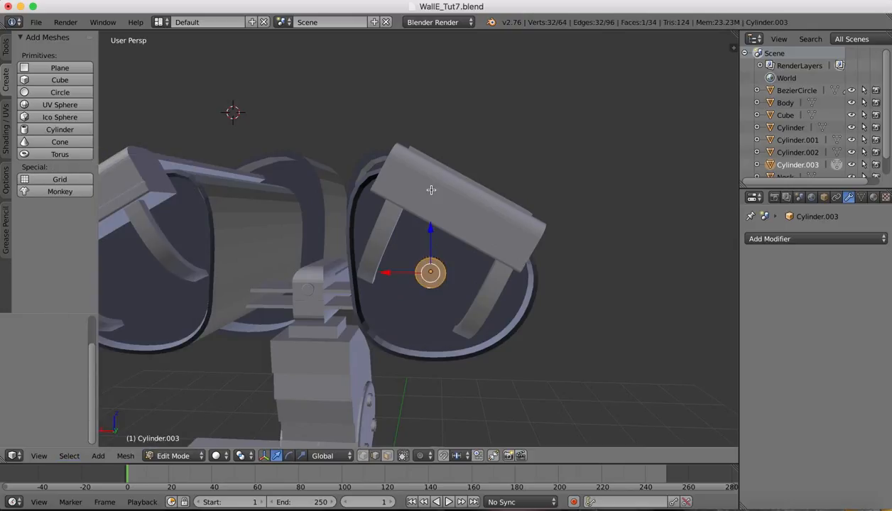
{"action": "key", "text": "e"}
{"action": "key", "text": "s"}
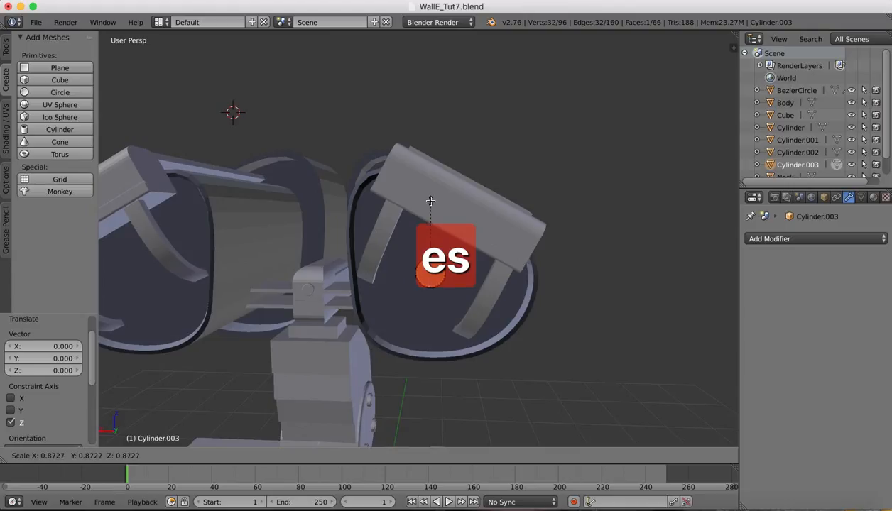
{"action": "left_click", "coordinate": [431, 203]}
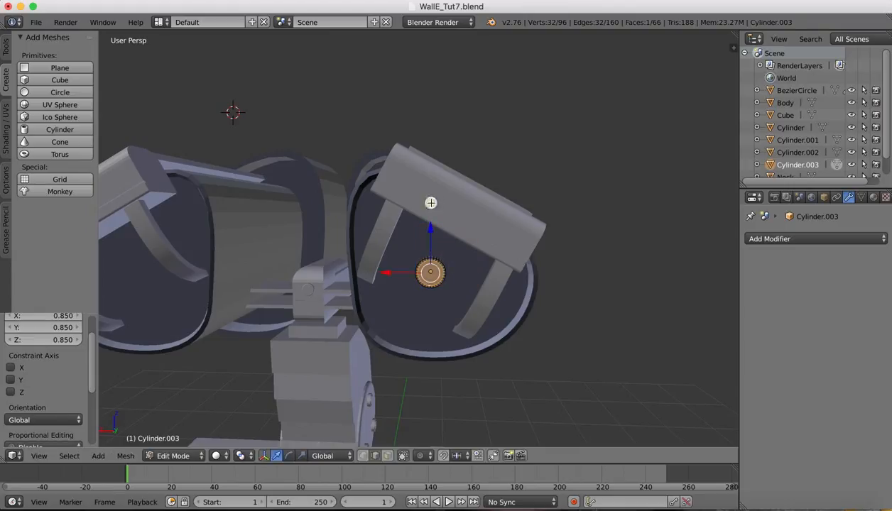
Extrude the inner face by -0.036 to recess it, and move it 0.023 along Y to make the recess shallower.
{"action": "key", "text": "e"}
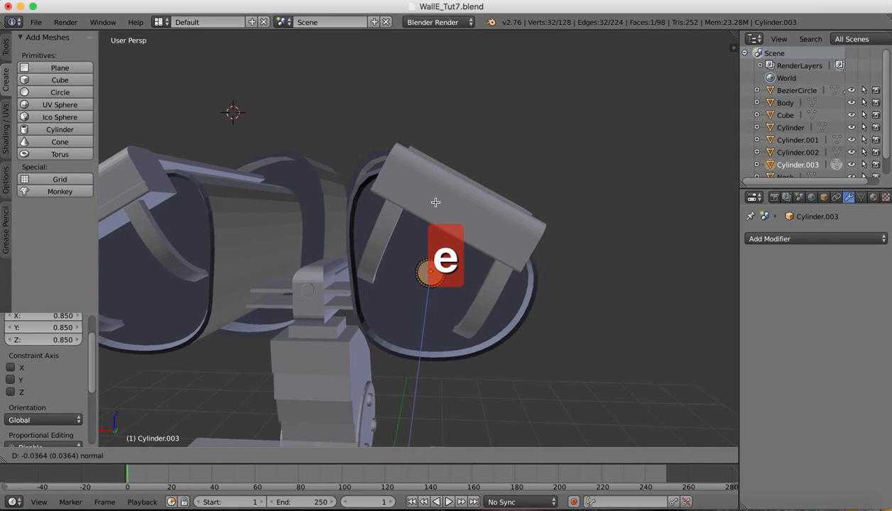
{"action": "left_click", "coordinate": [435, 203]}
{"action": "scroll", "coordinate": [450, 252], "scroll_direction": "up", "scroll_amount": 2}
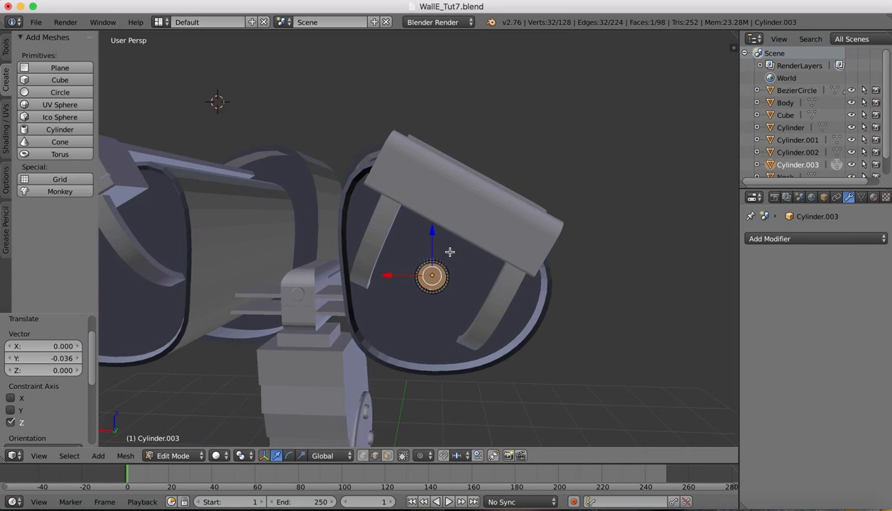
{"action": "scroll", "coordinate": [450, 252], "scroll_direction": "up", "scroll_amount": 1}
{"action": "scroll", "coordinate": [450, 252], "scroll_direction": "right", "scroll_amount": 8}
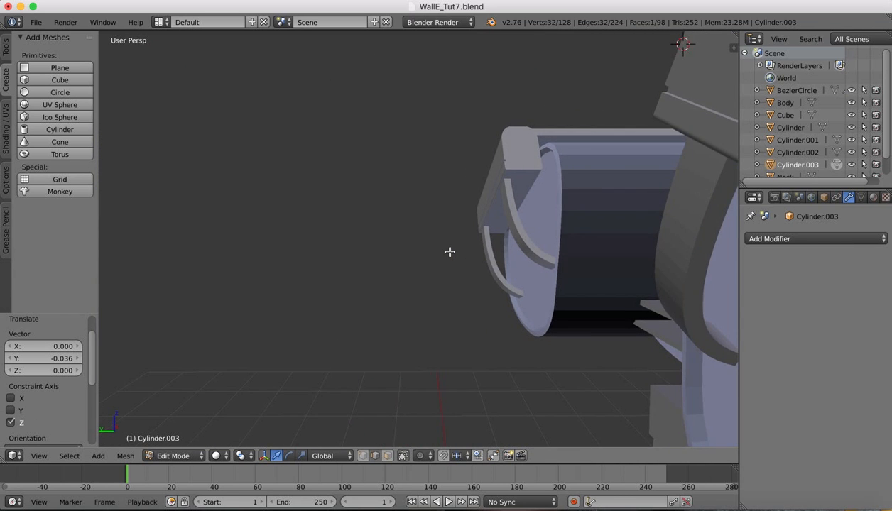
{"action": "scroll", "coordinate": [450, 252], "scroll_direction": "right", "scroll_amount": 10}
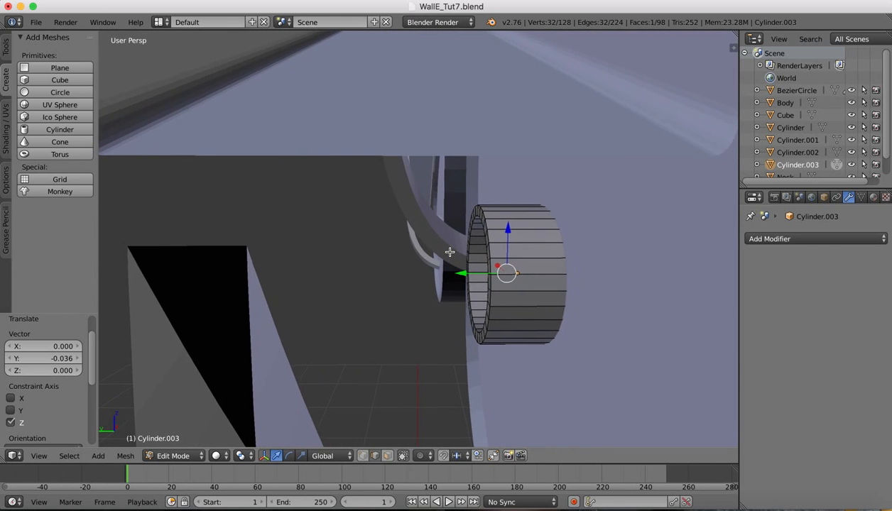
{"action": "scroll", "coordinate": [449, 252], "scroll_direction": "right", "scroll_amount": 5}
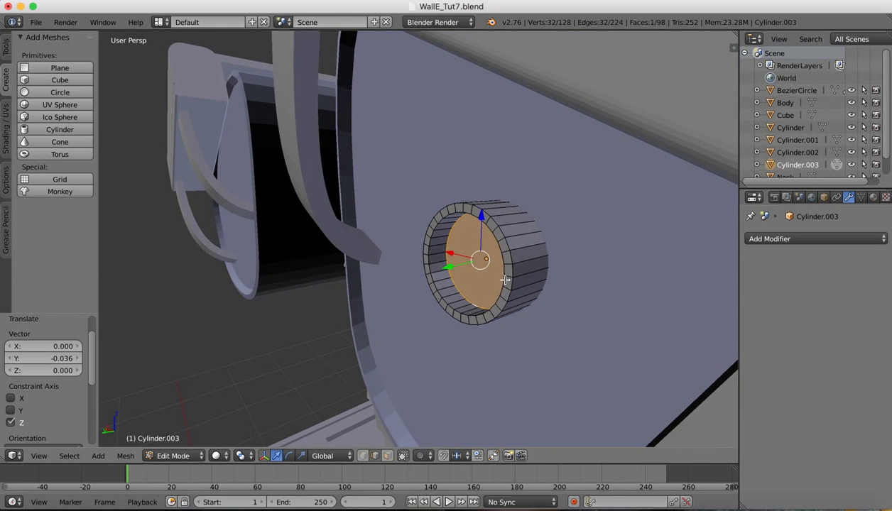
{"action": "left_click_drag", "start_coordinate": [449, 269], "coordinate": [434, 271]}
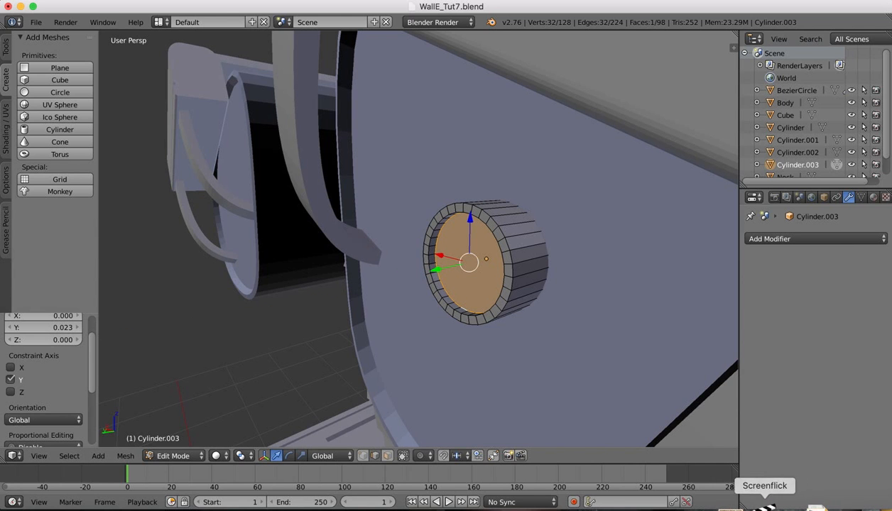
Check the reference image, select the edge loop on the cylinder's outer front rim and bevel it by 0.060 with 8 segments.
{"action": "left_click", "coordinate": [746, 506]}
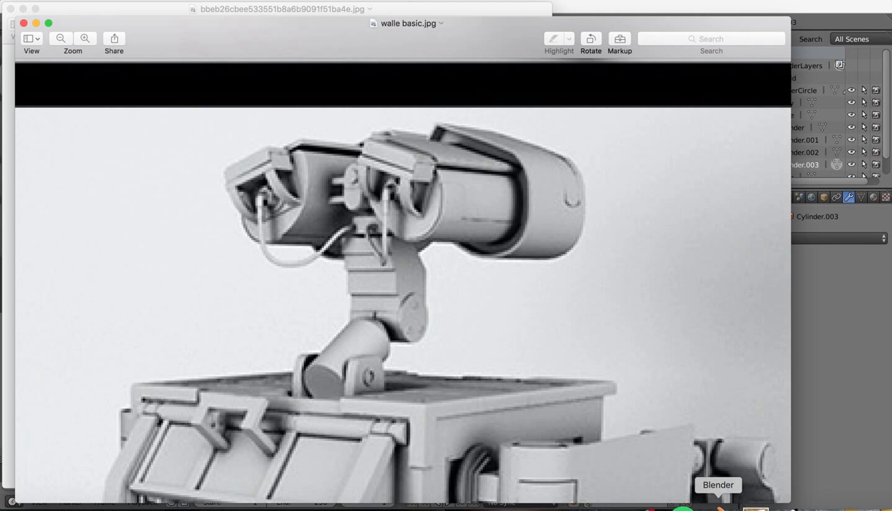
{"action": "left_click", "coordinate": [719, 505]}
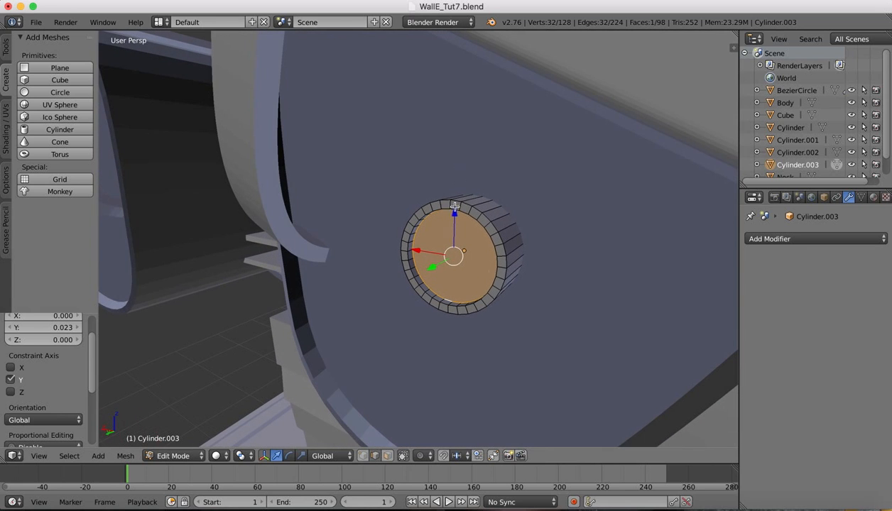
{"action": "left_click", "coordinate": [375, 456]}
{"action": "right_click", "coordinate": [463, 202]}
{"action": "left_click", "coordinate": [69, 456]}
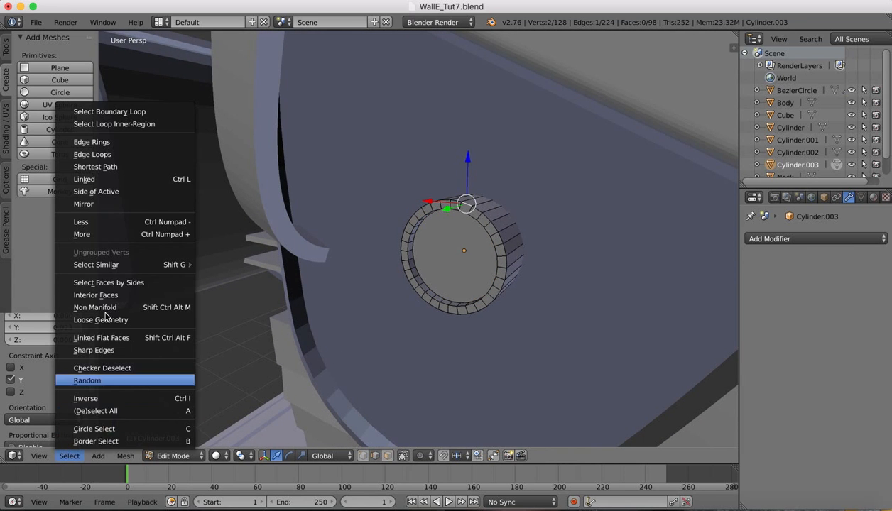
{"action": "left_click", "coordinate": [93, 154]}
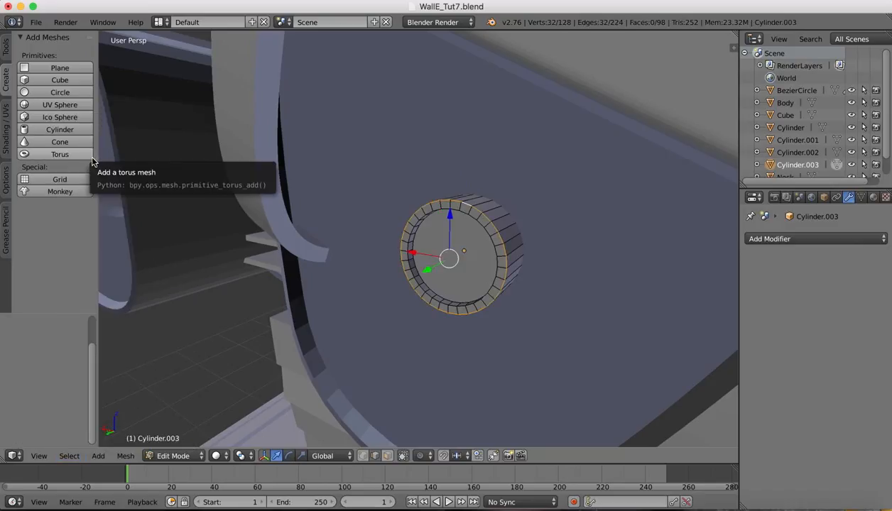
{"action": "key", "text": "ctrl+b"}
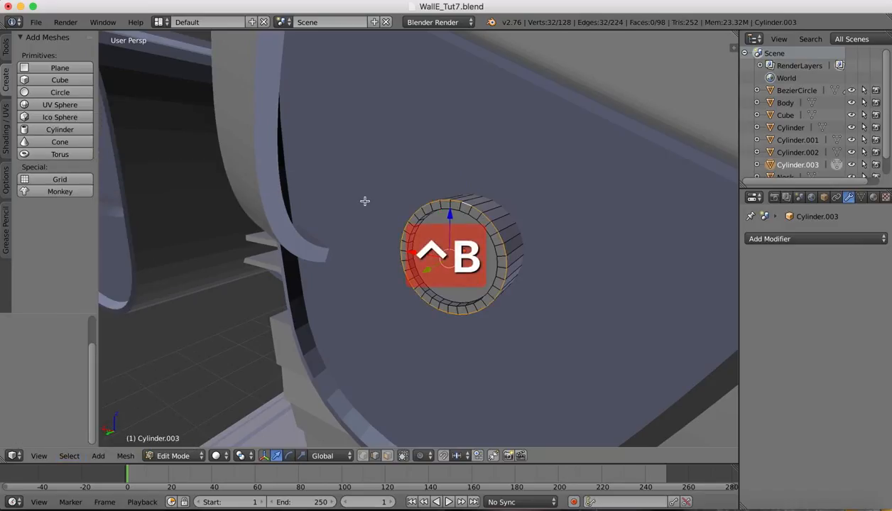
{"action": "scroll", "coordinate": [362, 202], "scroll_direction": "up", "scroll_amount": 7}
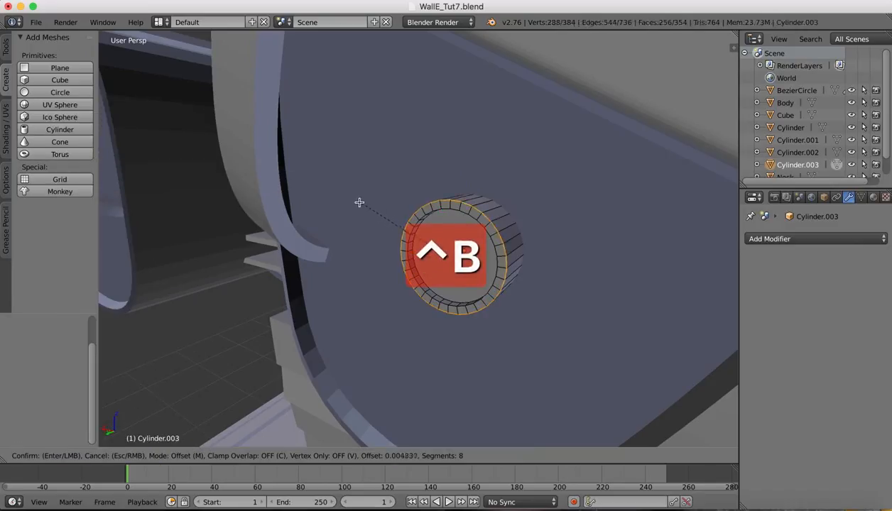
{"action": "left_click", "coordinate": [338, 200]}
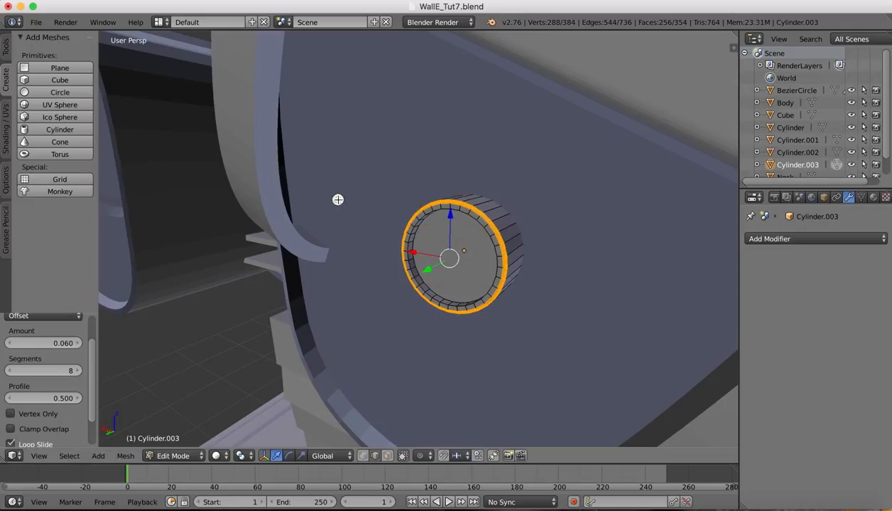
Select the edge loop on the recess's inner rim and bevel it by 0.066 with 8 segments.
{"action": "right_click", "coordinate": [463, 211]}
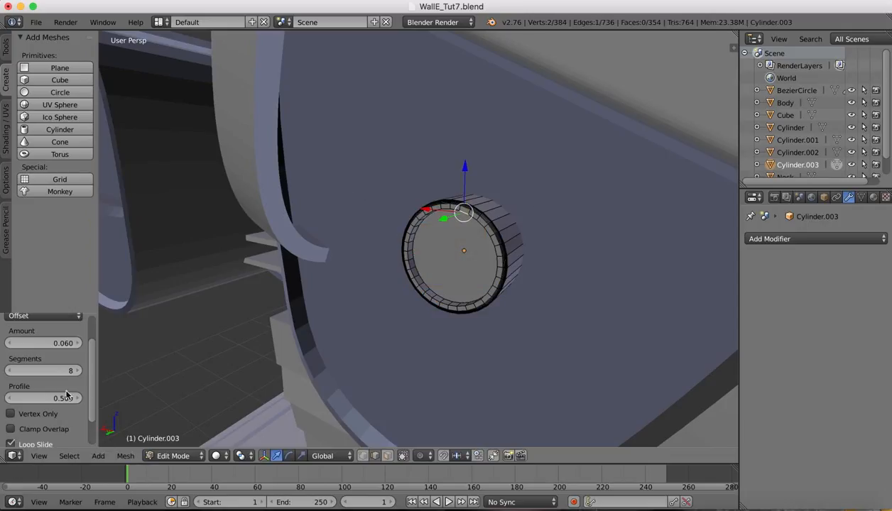
{"action": "left_click", "coordinate": [69, 455]}
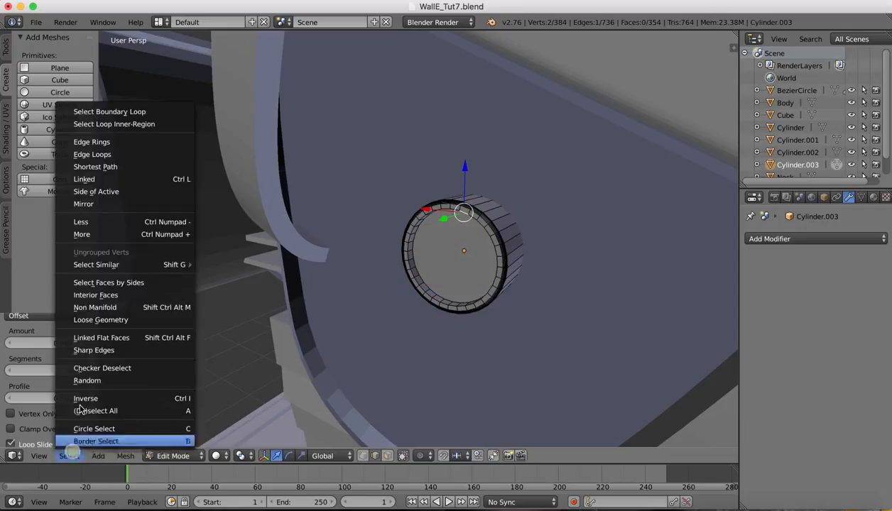
{"action": "left_click", "coordinate": [91, 155]}
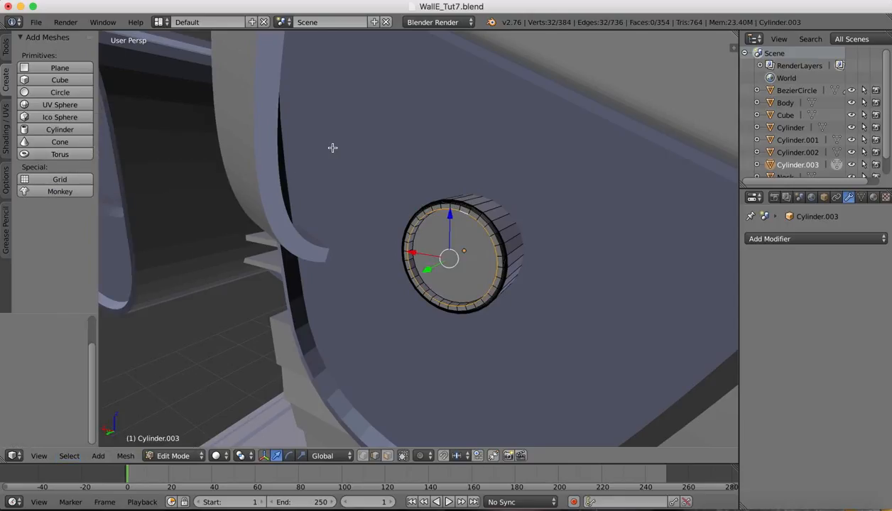
{"action": "key", "text": "ctrl+b"}
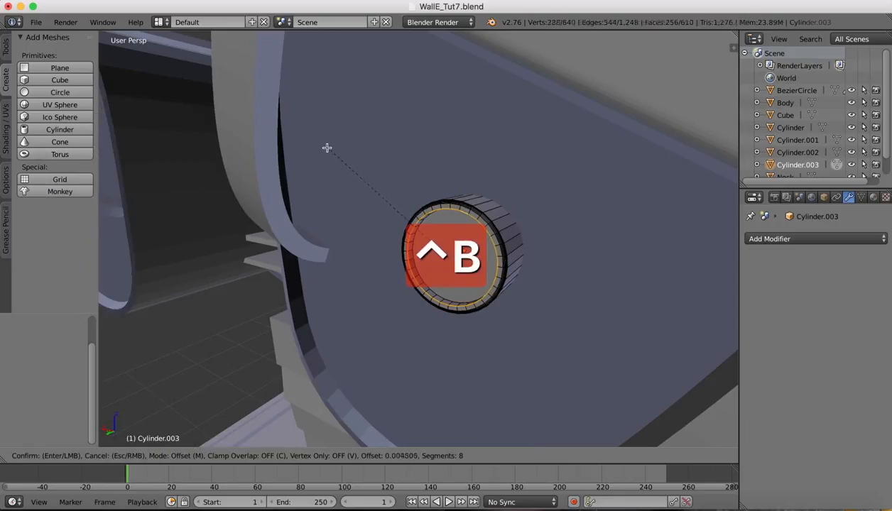
{"action": "left_click", "coordinate": [306, 135]}
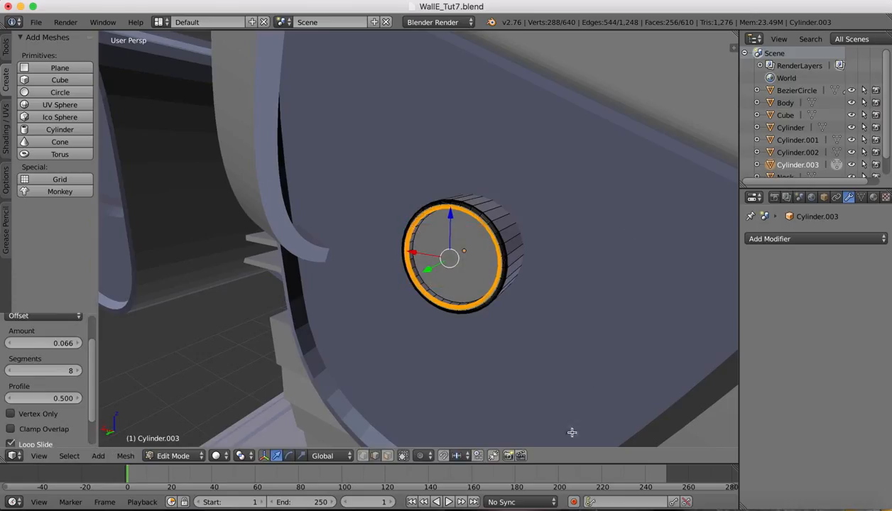
Compare the connector with the reference image and return the cylinder to Object Mode.
{"action": "left_click", "coordinate": [741, 500]}
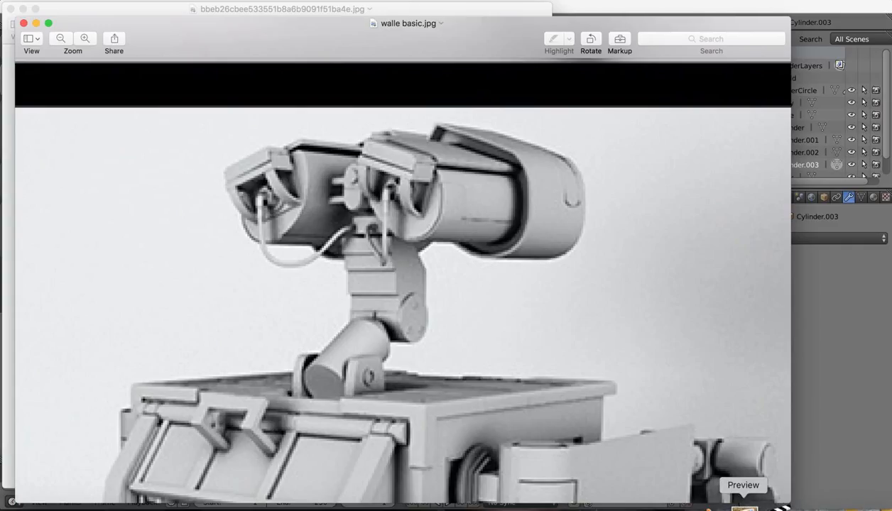
{"action": "left_click", "coordinate": [710, 505]}
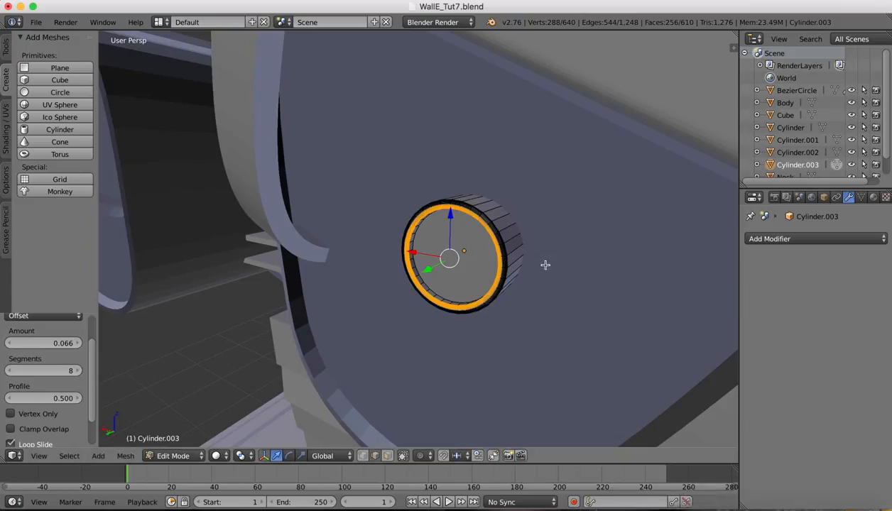
{"action": "scroll", "coordinate": [545, 288], "scroll_direction": "down", "scroll_amount": 8}
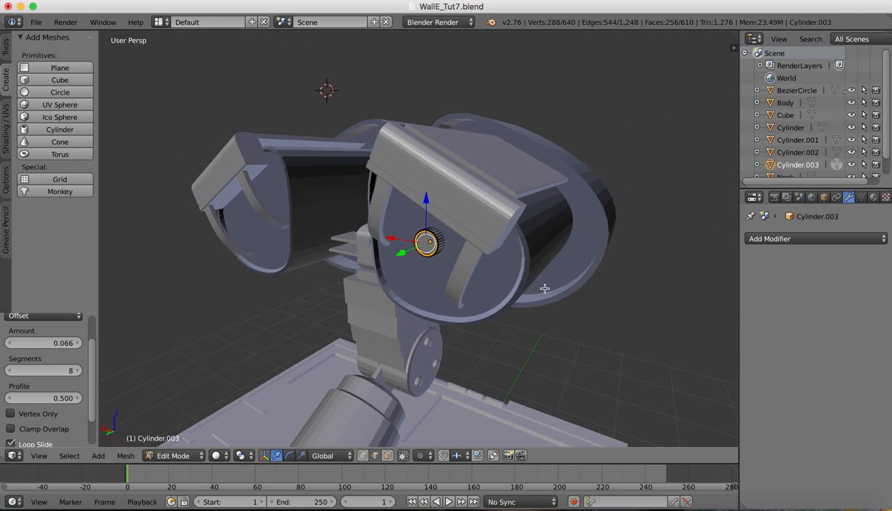
{"action": "scroll", "coordinate": [544, 288], "scroll_direction": "right", "scroll_amount": 6}
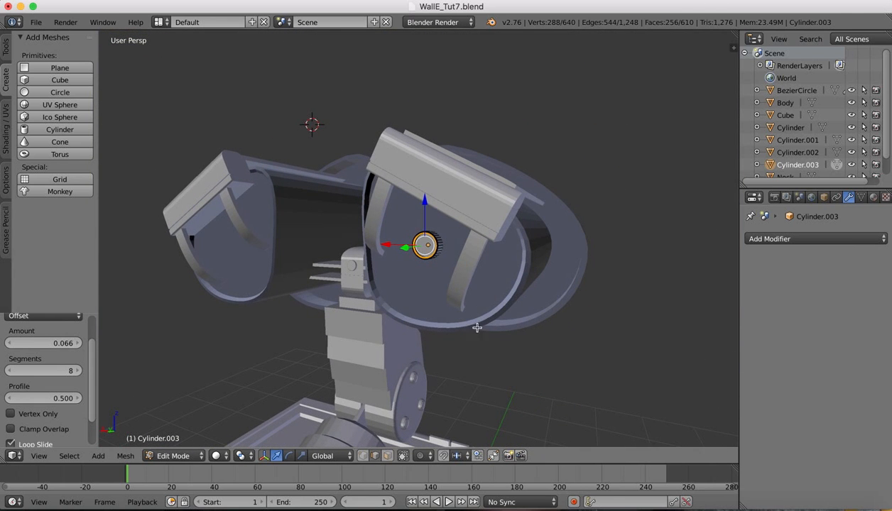
{"action": "left_click", "coordinate": [173, 456]}
{"action": "left_click", "coordinate": [173, 440]}
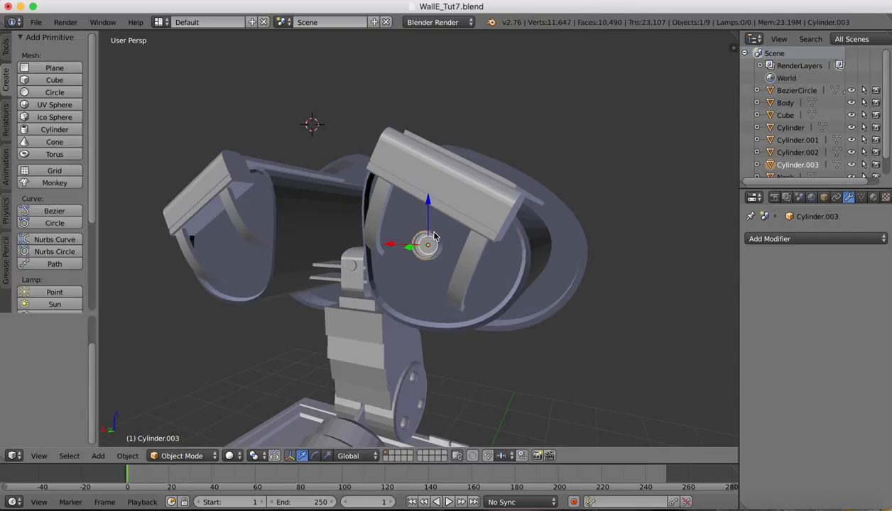
Scale the connector cylinder by 1.022 and join it to the mirrored eye object.
{"action": "key", "text": "s"}
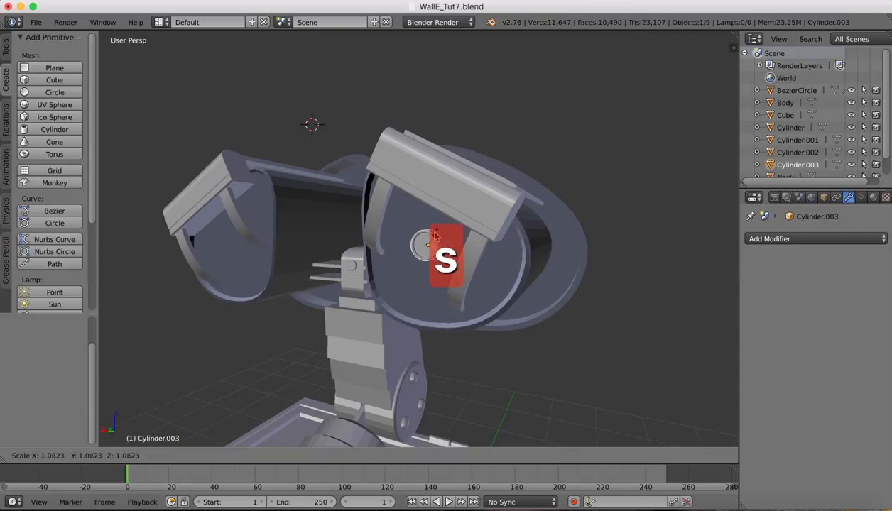
{"action": "left_click", "coordinate": [434, 236]}
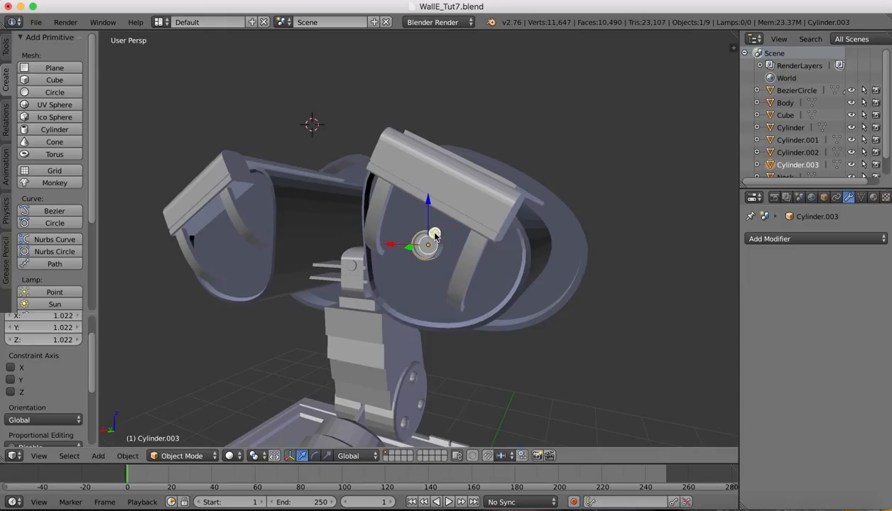
{"action": "right_click", "coordinate": [455, 242]}
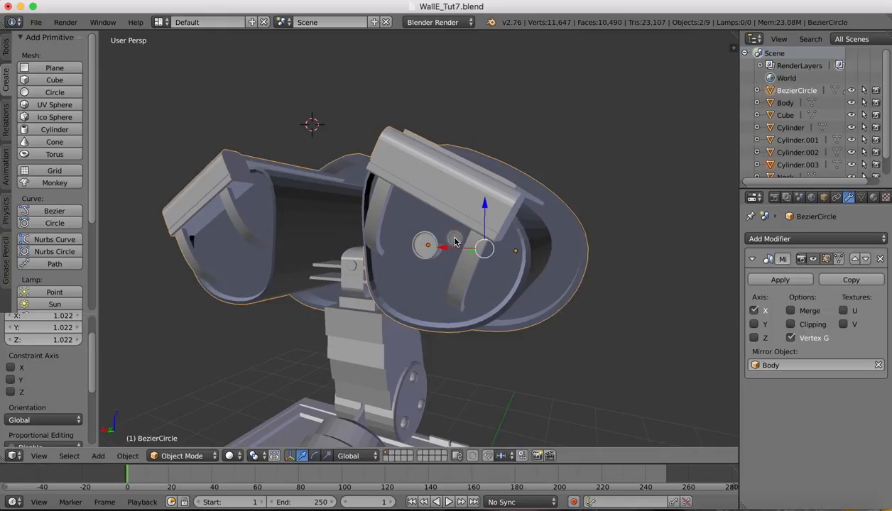
{"action": "left_click", "coordinate": [118, 456]}
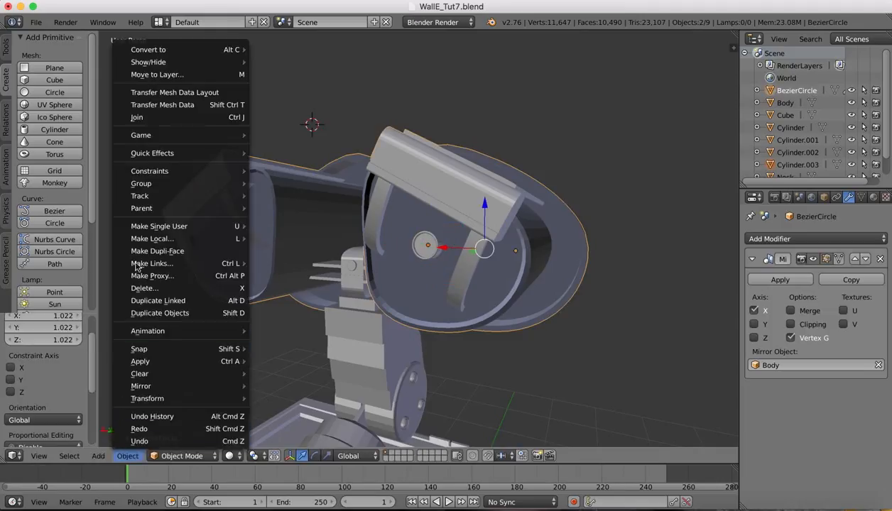
{"action": "left_click", "coordinate": [140, 122]}
{"action": "scroll", "coordinate": [492, 159], "scroll_direction": "left", "scroll_amount": 10}
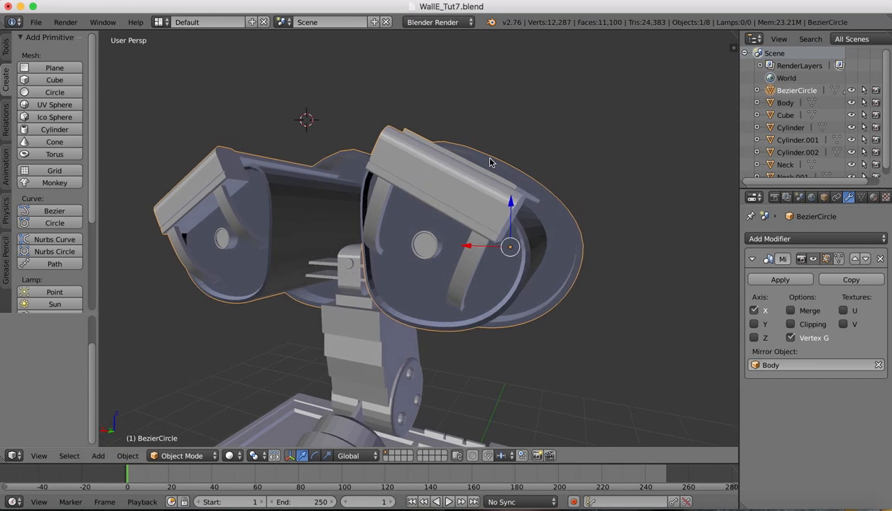
{"action": "scroll", "coordinate": [489, 164], "scroll_direction": "down", "scroll_amount": 3}
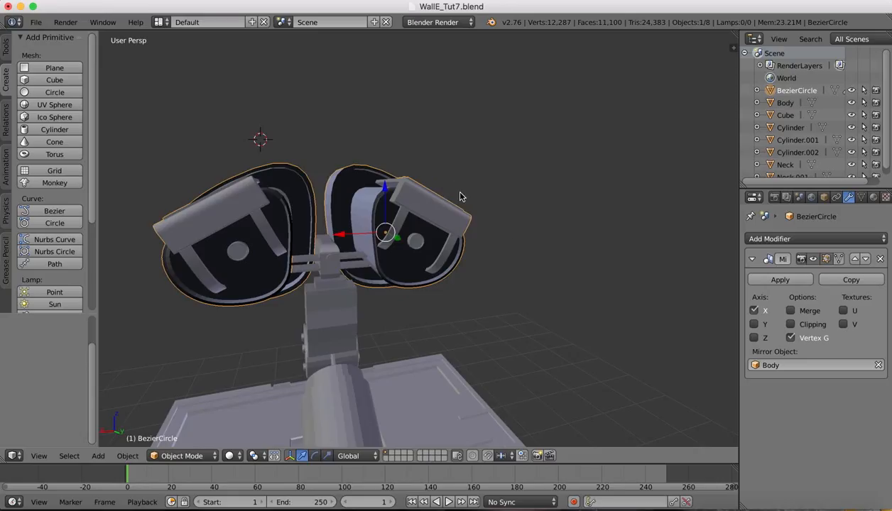
{"action": "scroll", "coordinate": [460, 197], "scroll_direction": "left", "scroll_amount": 10}
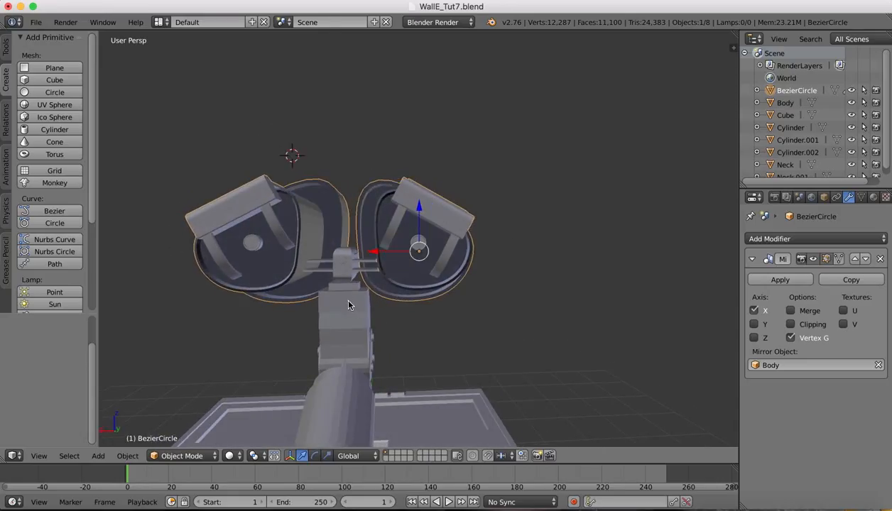
Select the upper neck block and compare it with the reference image where the eye cables meet the neck.
{"action": "right_click", "coordinate": [348, 306]}
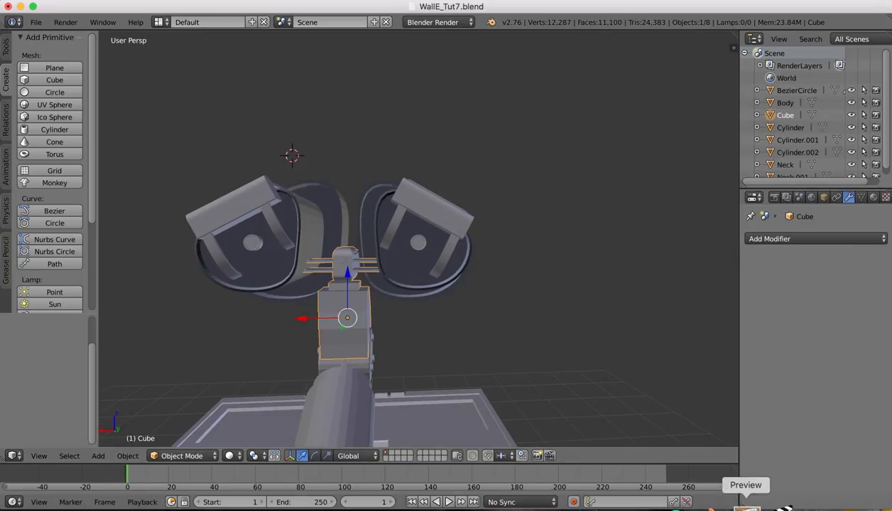
{"action": "left_click", "coordinate": [747, 501]}
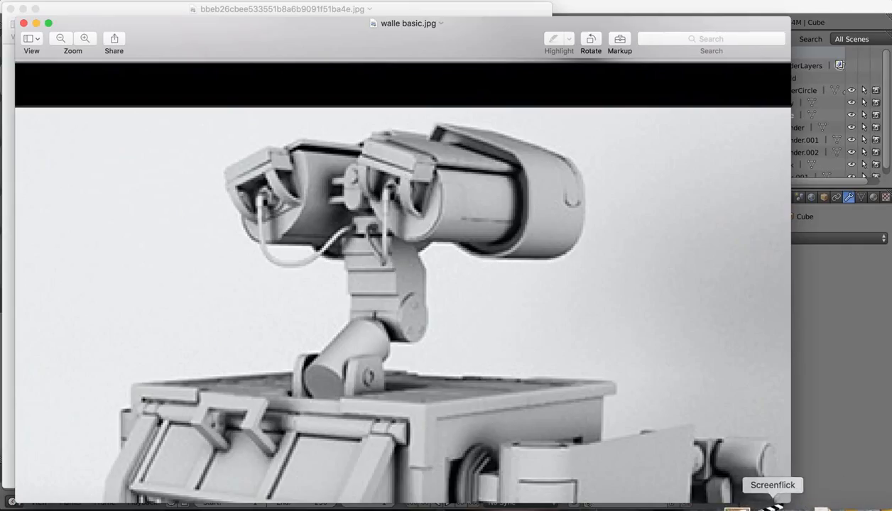
{"action": "left_click", "coordinate": [717, 505]}
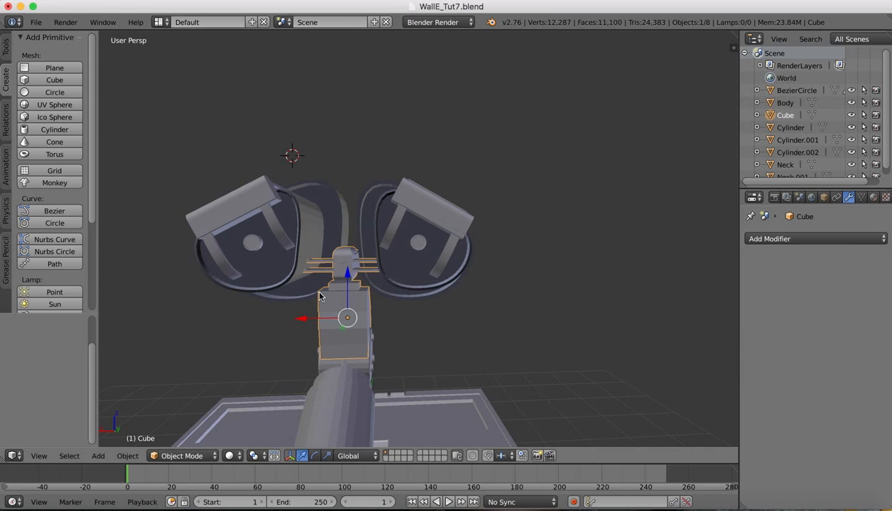
{"action": "scroll", "coordinate": [344, 313], "scroll_direction": "up", "scroll_amount": 2}
{"action": "scroll", "coordinate": [343, 313], "scroll_direction": "down", "scroll_amount": 10}
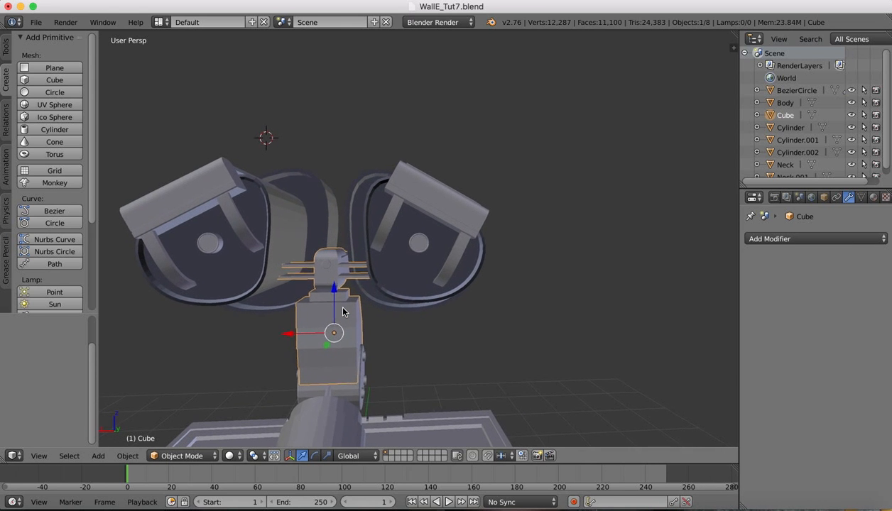
{"action": "scroll", "coordinate": [343, 312], "scroll_direction": "right", "scroll_amount": 6}
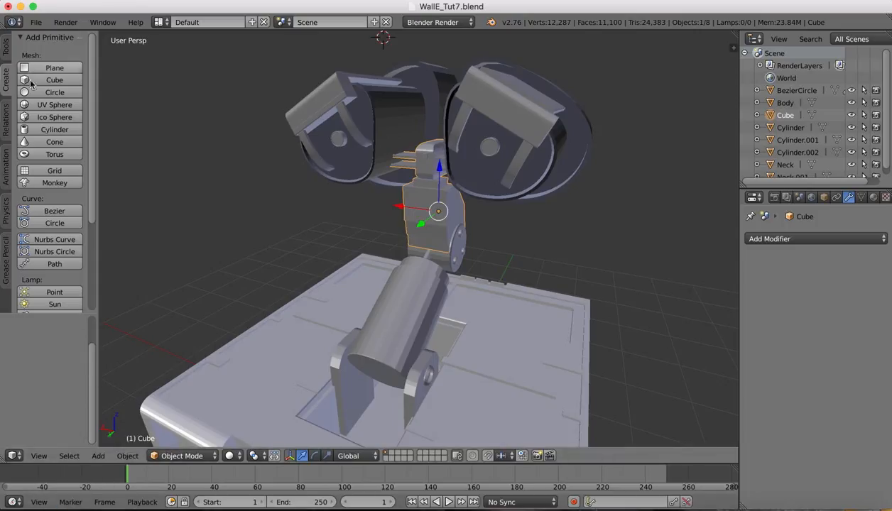
Add a cylinder, scale it by 0.367, lower it beside the neck and scale it by a further 0.527.
{"action": "left_click", "coordinate": [43, 129]}
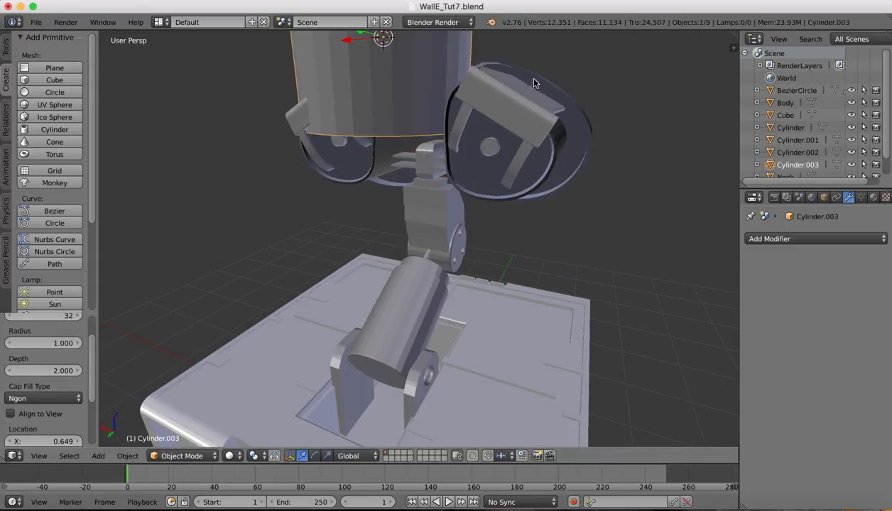
{"action": "key", "text": "s"}
{"action": "left_click", "coordinate": [389, 105]}
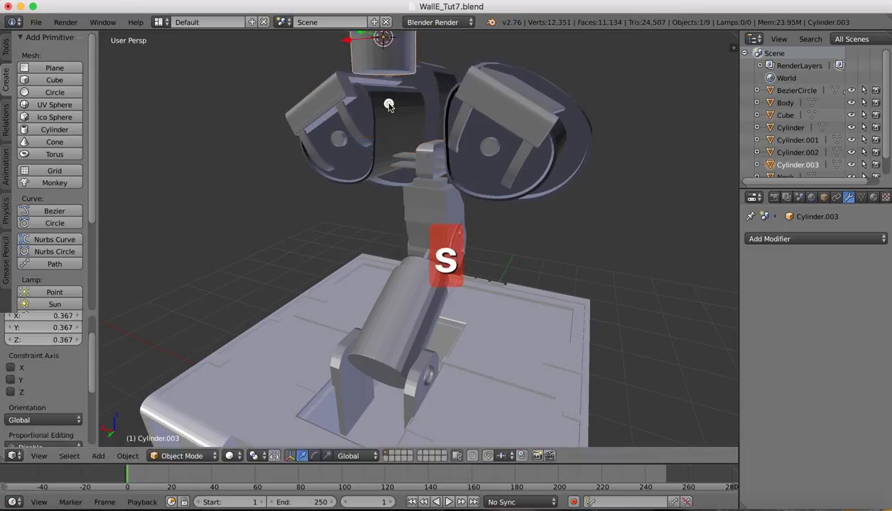
{"action": "scroll", "coordinate": [387, 105], "scroll_direction": "up", "scroll_amount": 5}
{"action": "left_click_drag", "start_coordinate": [378, 103], "coordinate": [401, 266]}
{"action": "key", "text": "s"}
{"action": "left_click", "coordinate": [498, 267]}
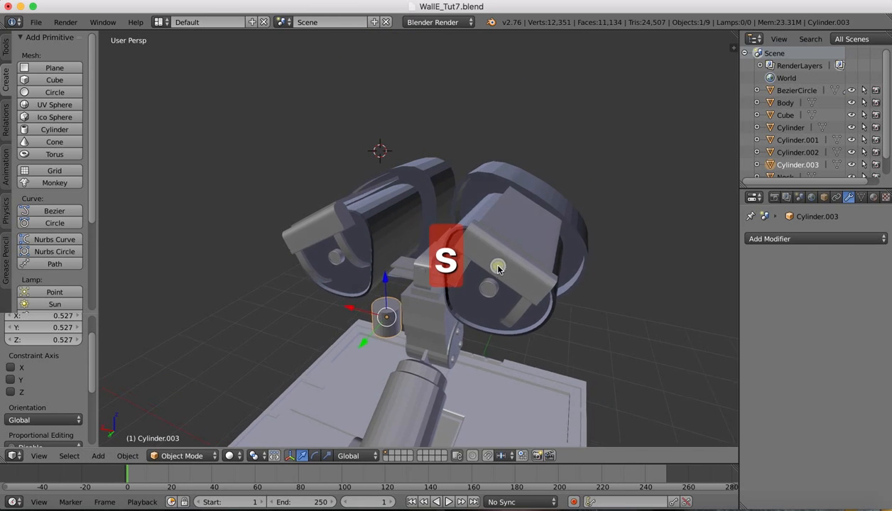
Move the new cylinder along Y to the back of the eyes, raise it 0.899 along Z and scale it by 0.417.
{"action": "scroll", "coordinate": [497, 268], "scroll_direction": "left", "scroll_amount": 8}
{"action": "left_click_drag", "start_coordinate": [415, 380], "coordinate": [503, 369]}
{"action": "left_click_drag", "start_coordinate": [454, 323], "coordinate": [466, 225]}
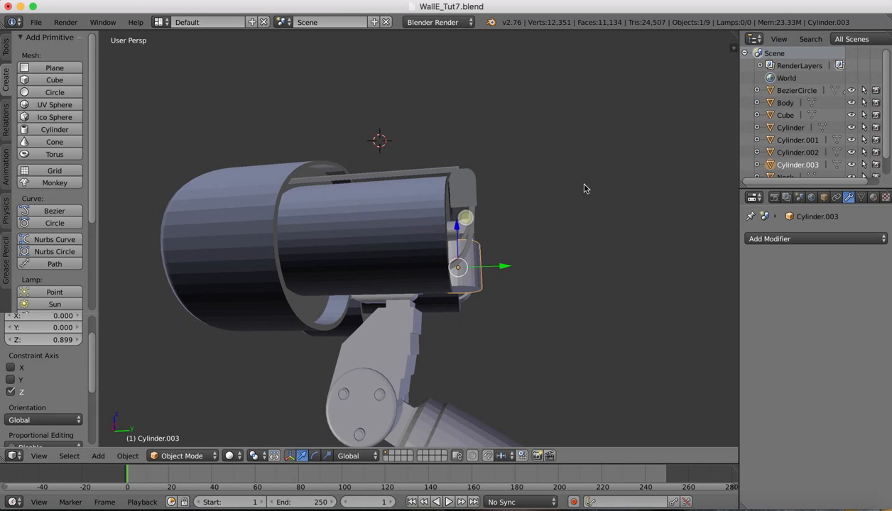
{"action": "key", "text": "s"}
{"action": "left_click", "coordinate": [516, 225]}
Move the cylinder -0.845 along X and -0.340 along Z to the upper part of the neck block.
{"action": "scroll", "coordinate": [516, 225], "scroll_direction": "right", "scroll_amount": 8}
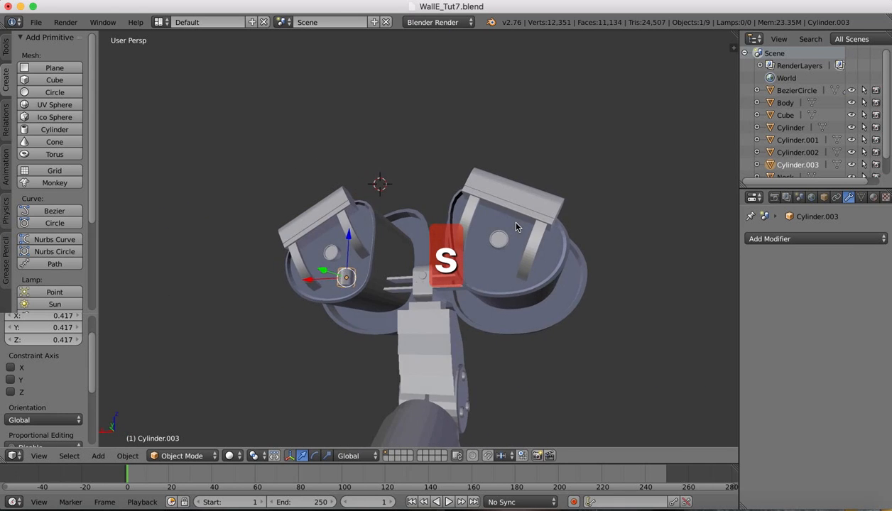
{"action": "left_click_drag", "start_coordinate": [303, 283], "coordinate": [391, 283]}
{"action": "scroll", "coordinate": [497, 295], "scroll_direction": "up", "scroll_amount": 3}
{"action": "scroll", "coordinate": [497, 295], "scroll_direction": "right", "scroll_amount": 6}
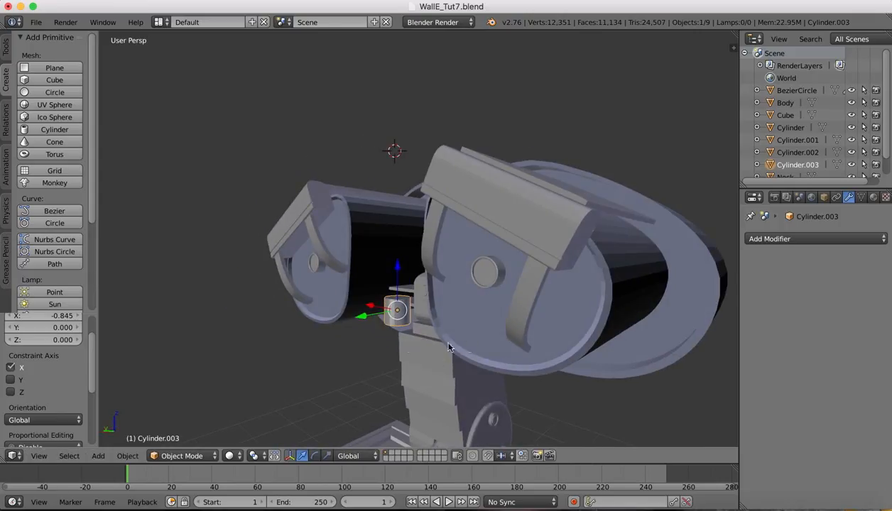
{"action": "scroll", "coordinate": [474, 346], "scroll_direction": "left", "scroll_amount": 6}
{"action": "scroll", "coordinate": [474, 346], "scroll_direction": "left", "scroll_amount": 2}
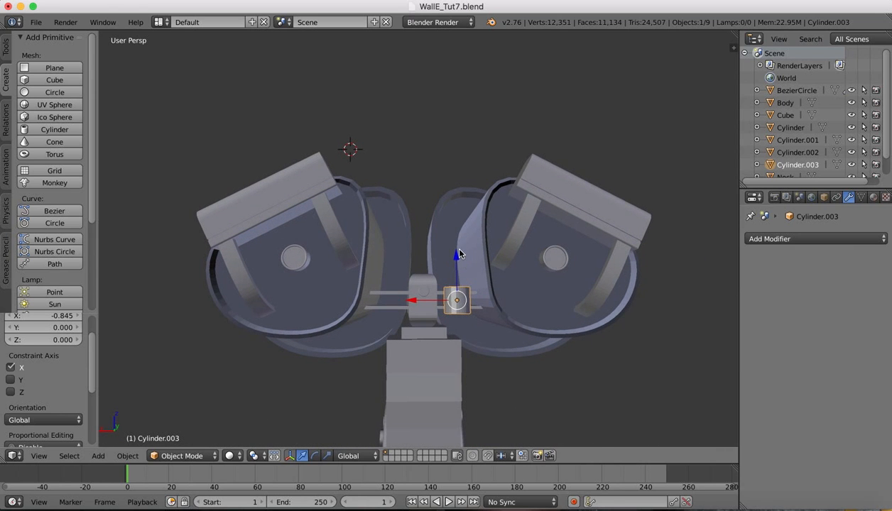
{"action": "key", "text": "g"}
{"action": "key", "text": "z"}
{"action": "left_click", "coordinate": [453, 314]}
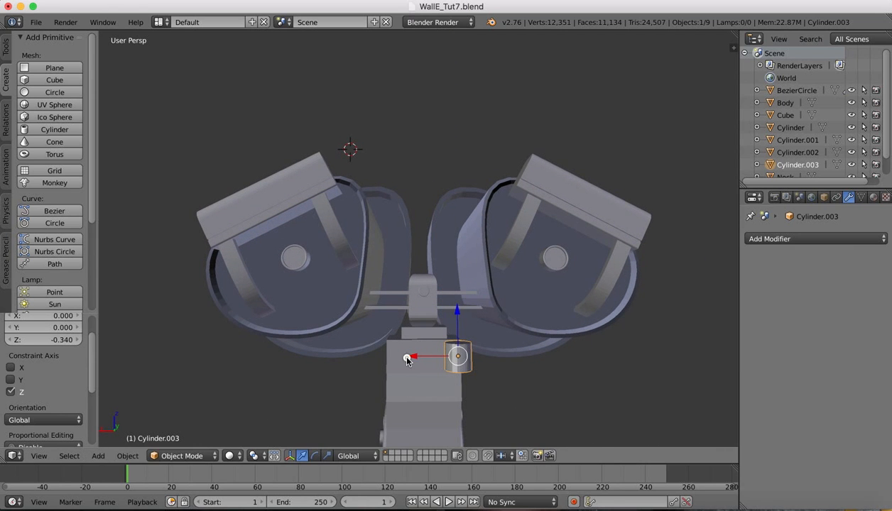
Shift the cylinder 0.096 along X, scale it by 0.715 and move it -0.027 along X within the neck block's width.
{"action": "left_click_drag", "start_coordinate": [409, 358], "coordinate": [391, 360]}
{"action": "key", "text": "s"}
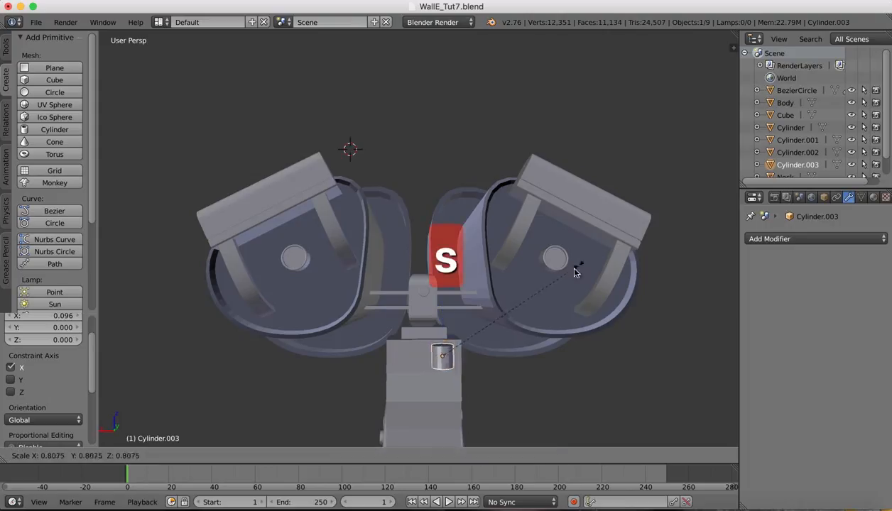
{"action": "left_click", "coordinate": [565, 280]}
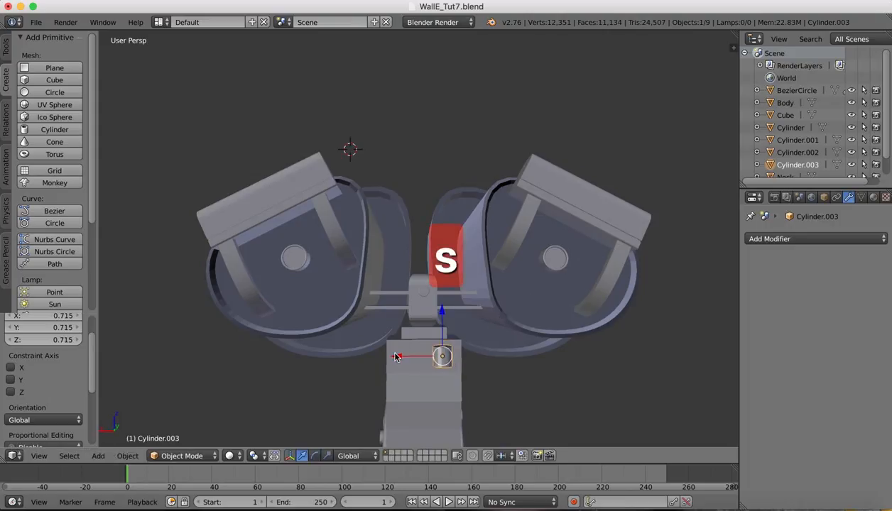
{"action": "left_click_drag", "start_coordinate": [397, 358], "coordinate": [400, 357]}
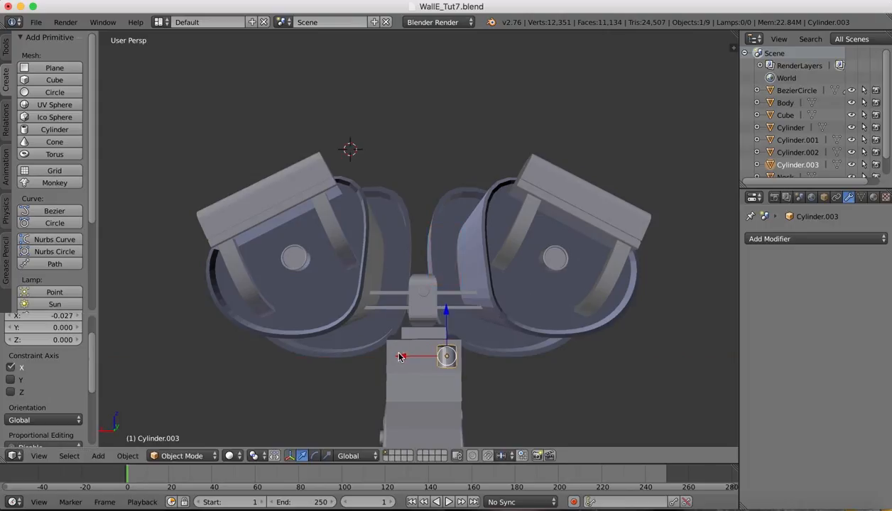
Hide the BezierCircle eye object and show the neck in the right orthographic view.
{"action": "scroll", "coordinate": [458, 299], "scroll_direction": "left", "scroll_amount": 10}
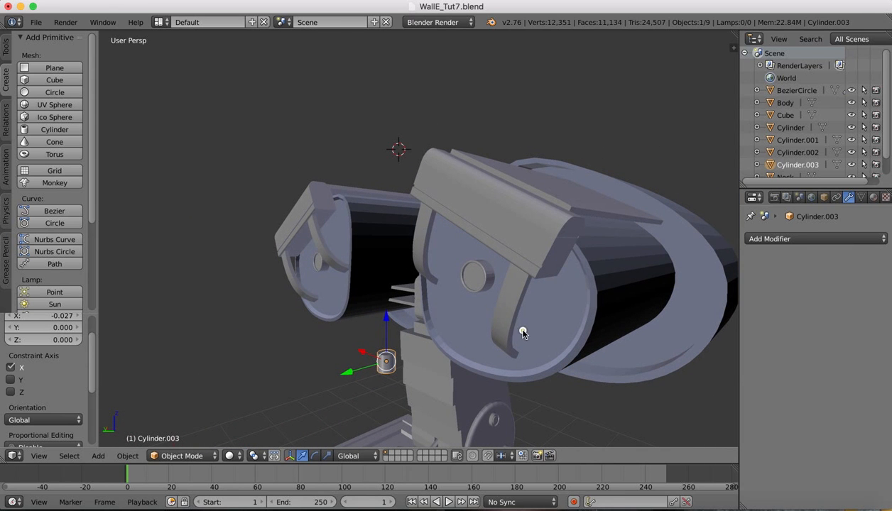
{"action": "right_click", "coordinate": [524, 334]}
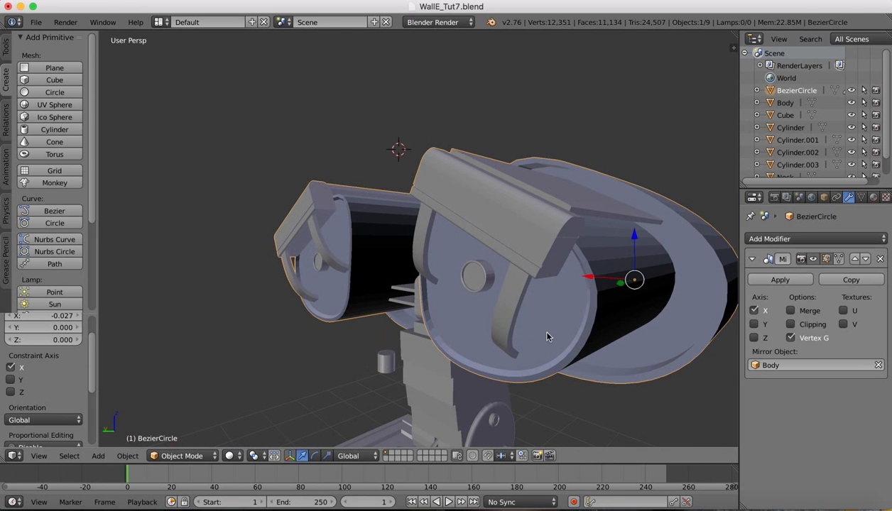
{"action": "left_click", "coordinate": [852, 90]}
{"action": "scroll", "coordinate": [457, 265], "scroll_direction": "left", "scroll_amount": 5}
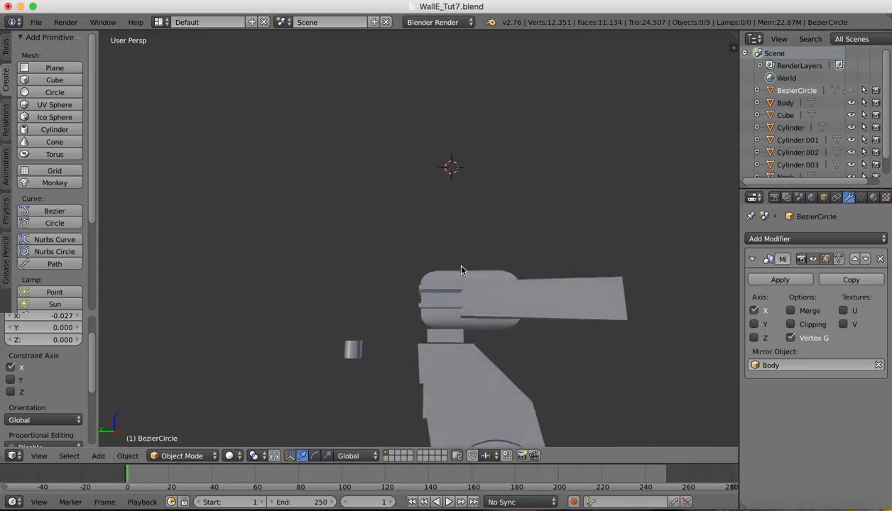
{"action": "scroll", "coordinate": [460, 270], "scroll_direction": "left", "scroll_amount": 2}
{"action": "left_click", "coordinate": [39, 456]}
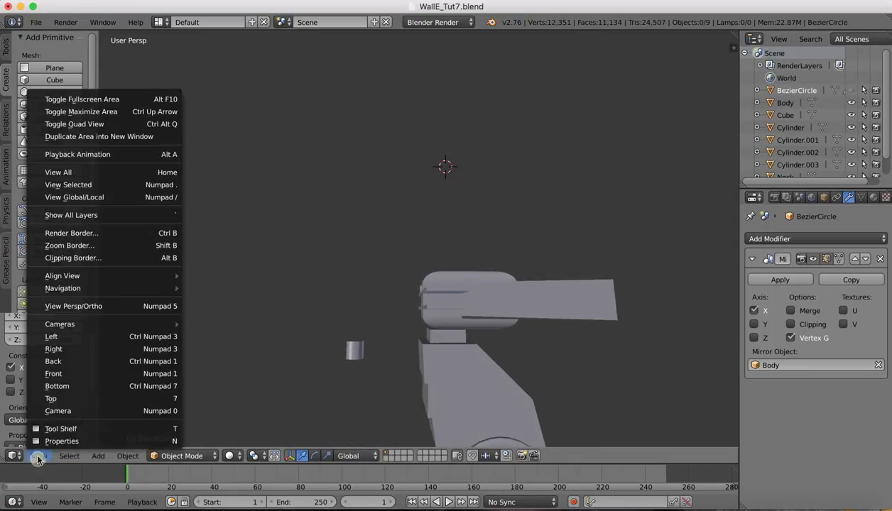
{"action": "left_click", "coordinate": [55, 349]}
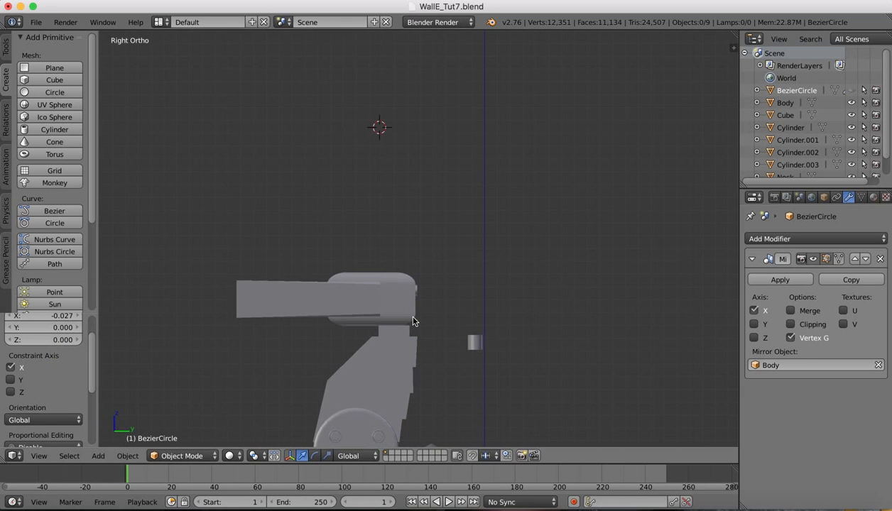
Select the small cylinder and move it -0.334 along Y toward the back of the neck block.
{"action": "right_click", "coordinate": [476, 344]}
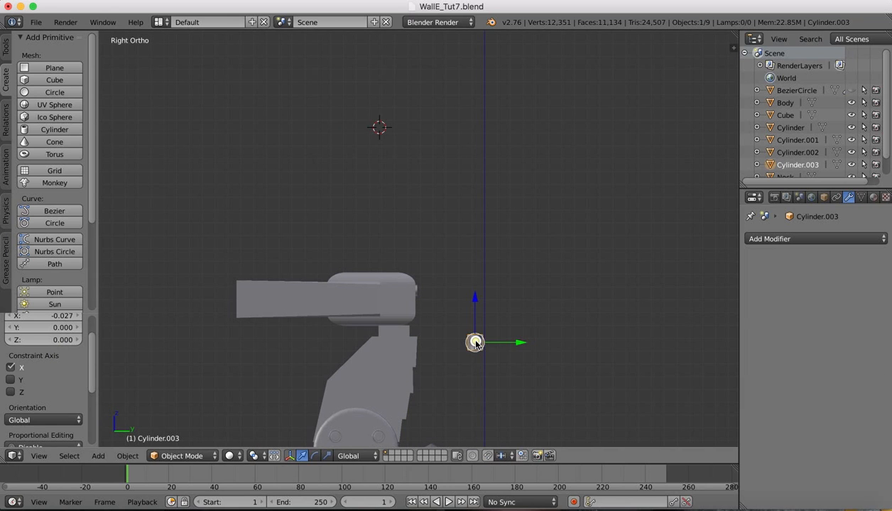
{"action": "left_click", "coordinate": [475, 298]}
{"action": "left_click_drag", "start_coordinate": [520, 345], "coordinate": [476, 343]}
Rotate the cylinder 90 degrees about X and move it -0.068 along Y toward the neck block.
{"action": "key", "text": "r"}
{"action": "key", "text": "y"}
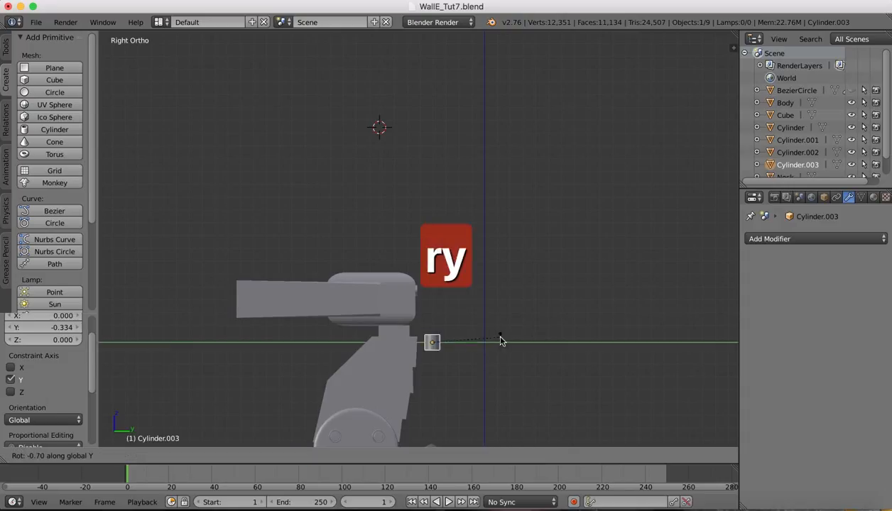
{"action": "key", "text": "x"}
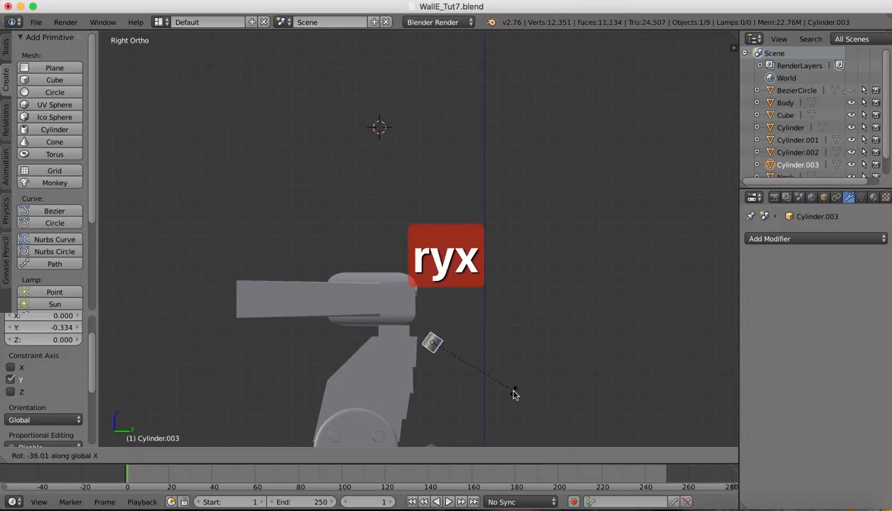
{"action": "type", "text": "90"}
{"action": "left_click", "coordinate": [510, 390]}
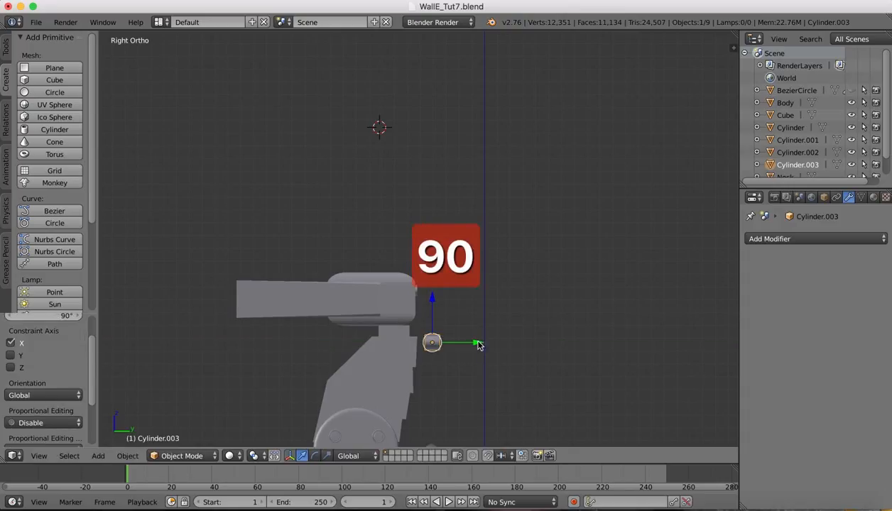
{"action": "left_click_drag", "start_coordinate": [479, 346], "coordinate": [470, 345]}
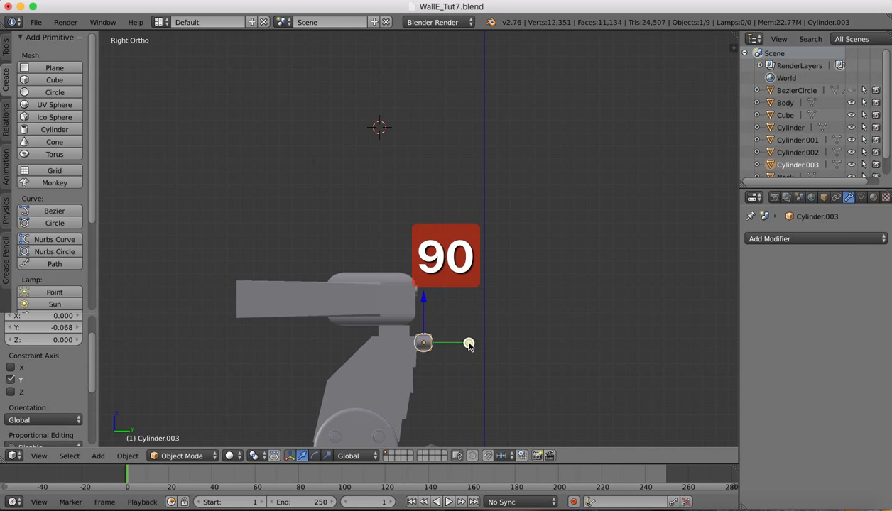
Switch to the back orthographic view and move the cylinder -0.068 along Z on the neck block.
{"action": "left_click", "coordinate": [39, 457]}
{"action": "left_click", "coordinate": [52, 361]}
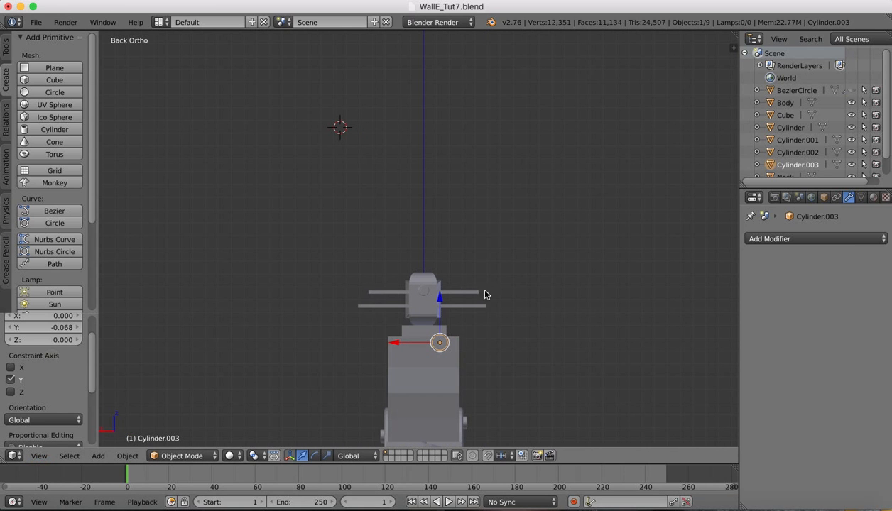
{"action": "left_click_drag", "start_coordinate": [438, 299], "coordinate": [437, 308]}
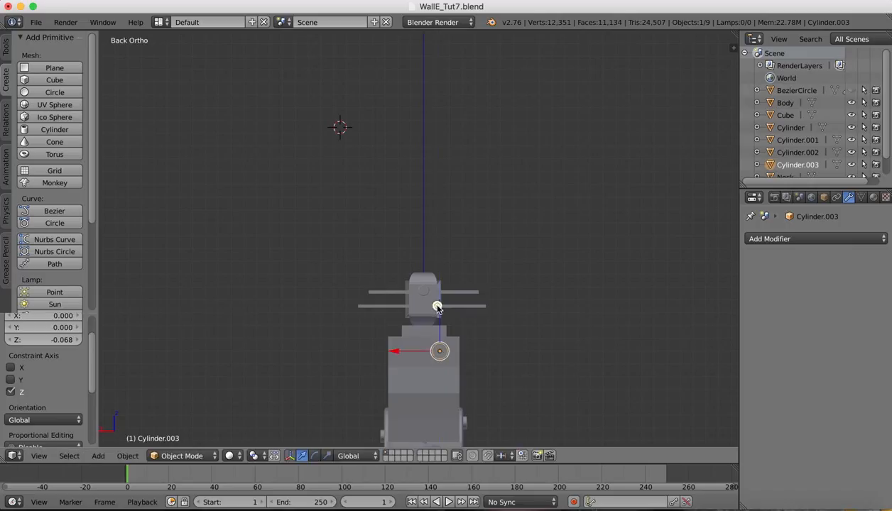
Move the small cylinder -0.044 along X, switch to the left orthographic view and move it 0.024 along Y.
{"action": "left_click_drag", "start_coordinate": [397, 356], "coordinate": [402, 354]}
{"action": "left_click", "coordinate": [37, 457]}
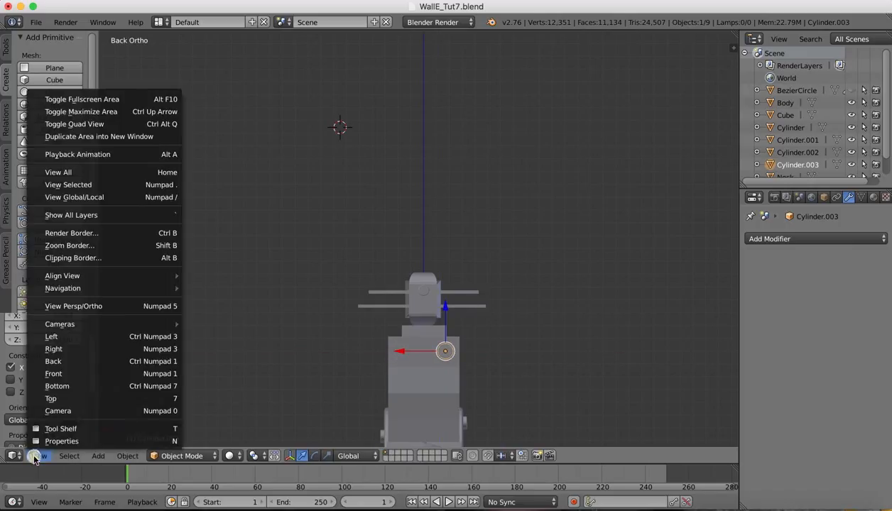
{"action": "left_click", "coordinate": [52, 338]}
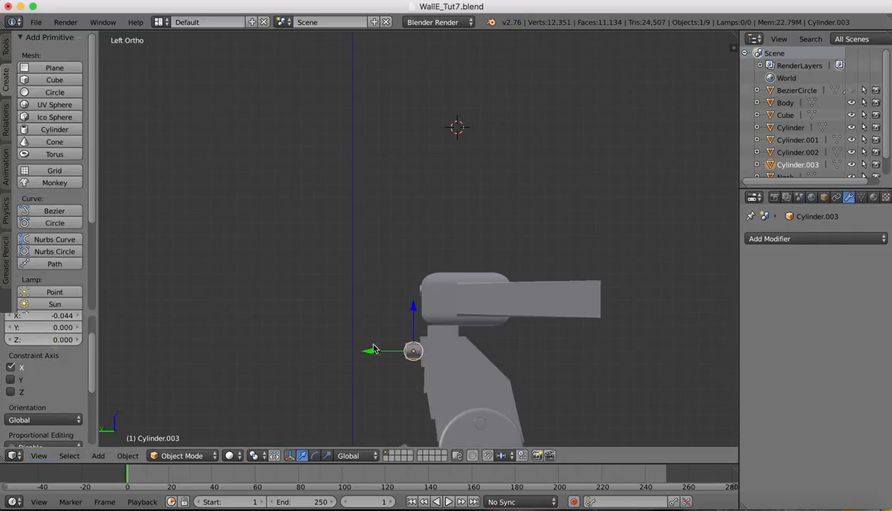
{"action": "left_click_drag", "start_coordinate": [367, 351], "coordinate": [364, 352]}
Scale the small cylinder by 0.639 along the Y axis to shorten it.
{"action": "key", "text": "s"}
{"action": "key", "text": "z"}
{"action": "key", "text": "x"}
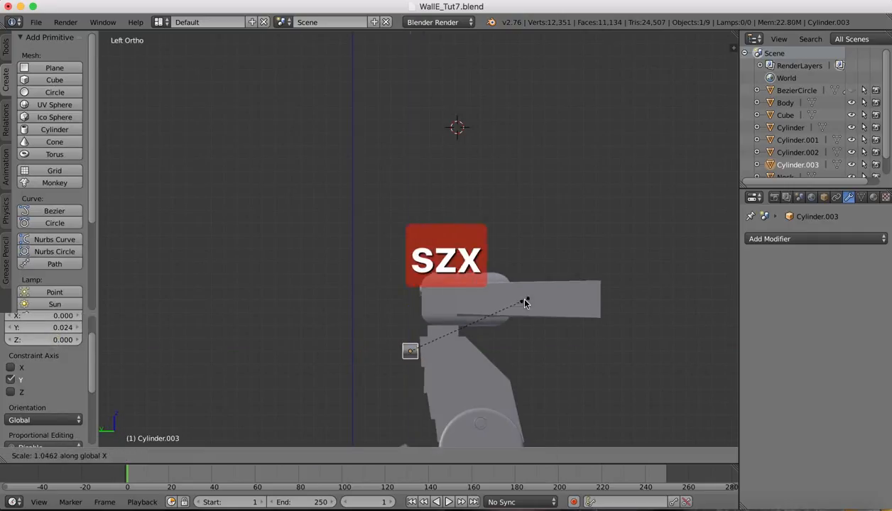
{"action": "key", "text": "y"}
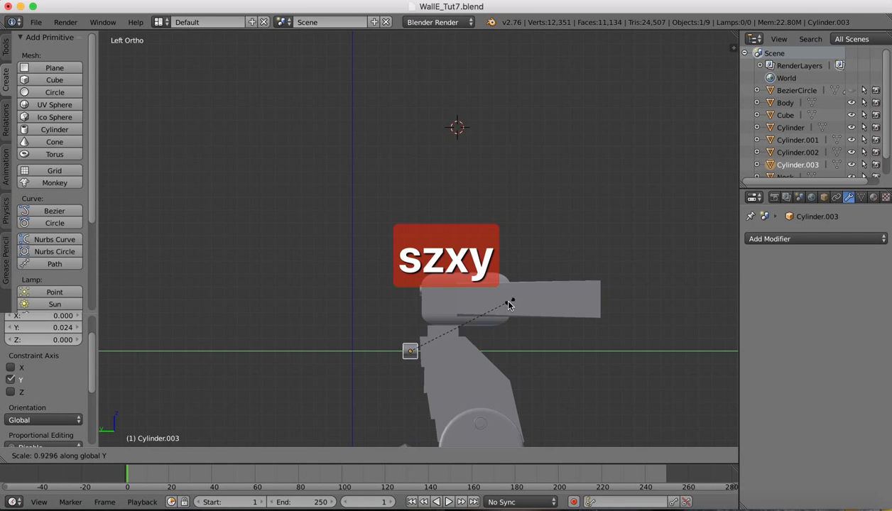
{"action": "left_click", "coordinate": [477, 318]}
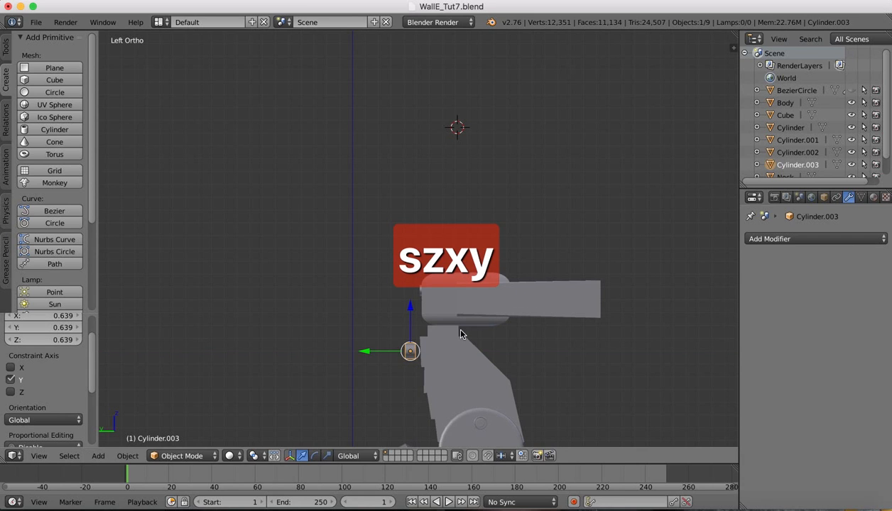
Enter Edit Mode on the small cylinder at the back of the neck block, viewed from behind at an angle.
{"action": "middle_click_drag", "start_coordinate": [460, 334], "coordinate": [454, 326]}
{"action": "scroll", "coordinate": [409, 355], "scroll_direction": "up", "scroll_amount": 5}
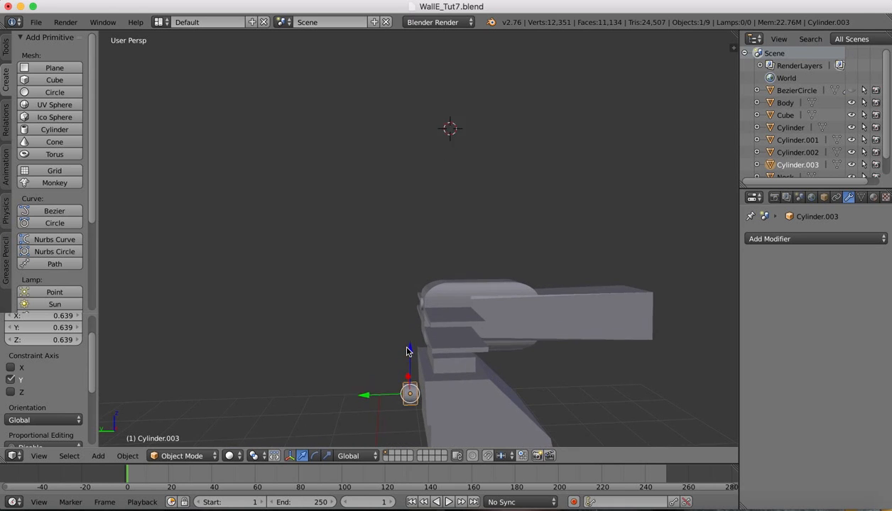
{"action": "middle_click_drag", "start_coordinate": [407, 351], "coordinate": [419, 313]}
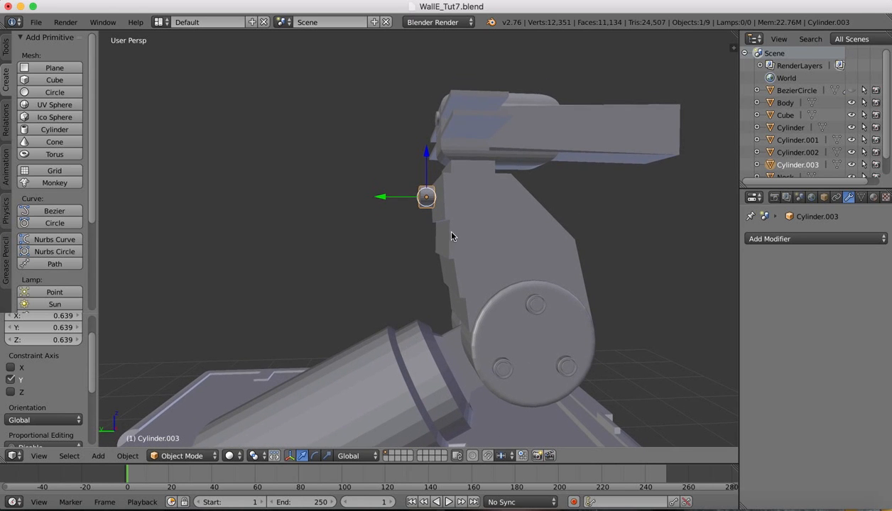
{"action": "scroll", "coordinate": [411, 194], "scroll_direction": "up", "scroll_amount": 5}
{"action": "scroll", "coordinate": [410, 193], "scroll_direction": "right", "scroll_amount": 2, "text": "shift"}
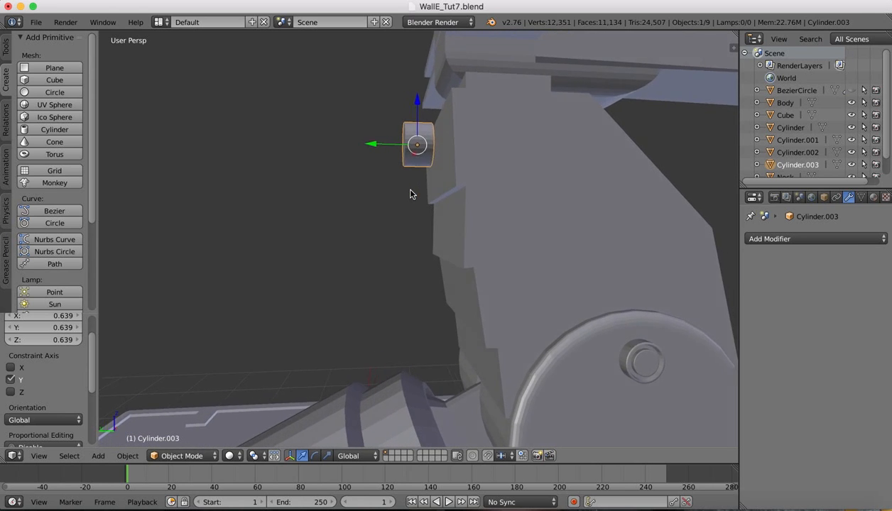
{"action": "scroll", "coordinate": [410, 194], "scroll_direction": "down", "scroll_amount": 3}
{"action": "scroll", "coordinate": [410, 194], "scroll_direction": "left", "scroll_amount": 6}
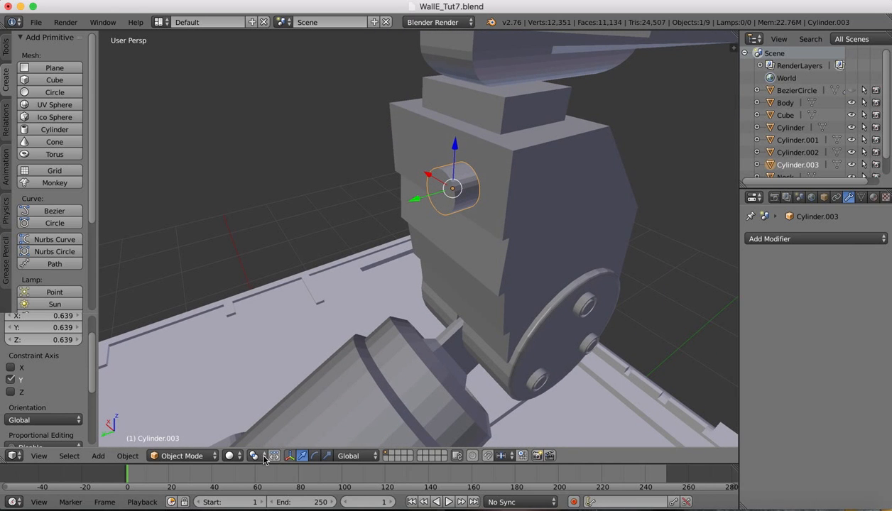
{"action": "left_click", "coordinate": [174, 456]}
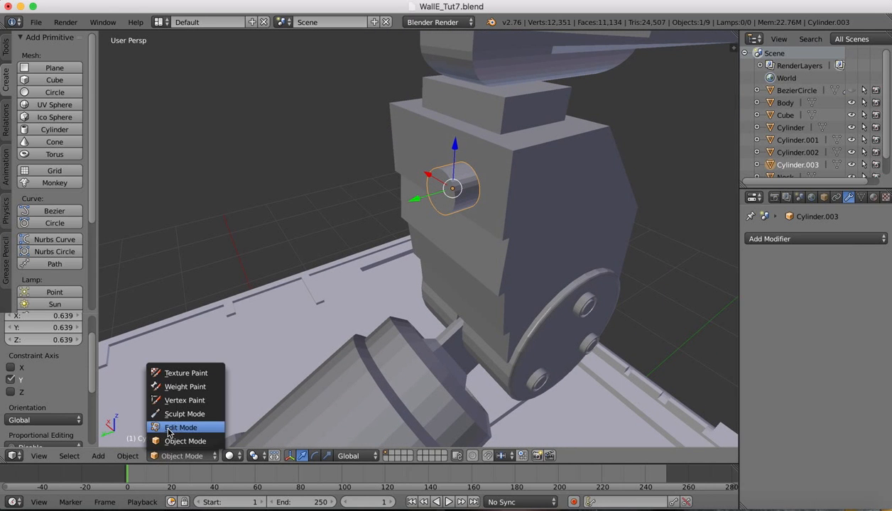
{"action": "left_click", "coordinate": [170, 428]}
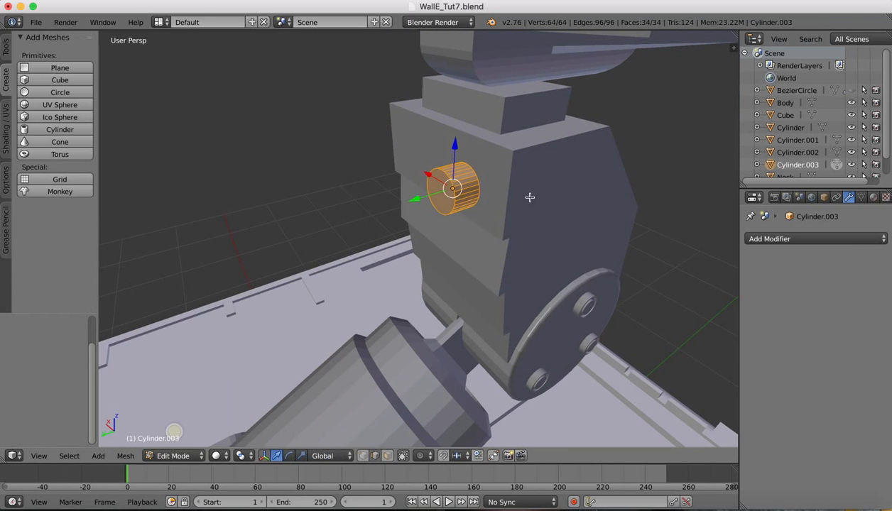
Extrude the cylinder's outer end face by 0.015 and scale it down to about 0.75.
{"action": "right_click", "coordinate": [446, 204]}
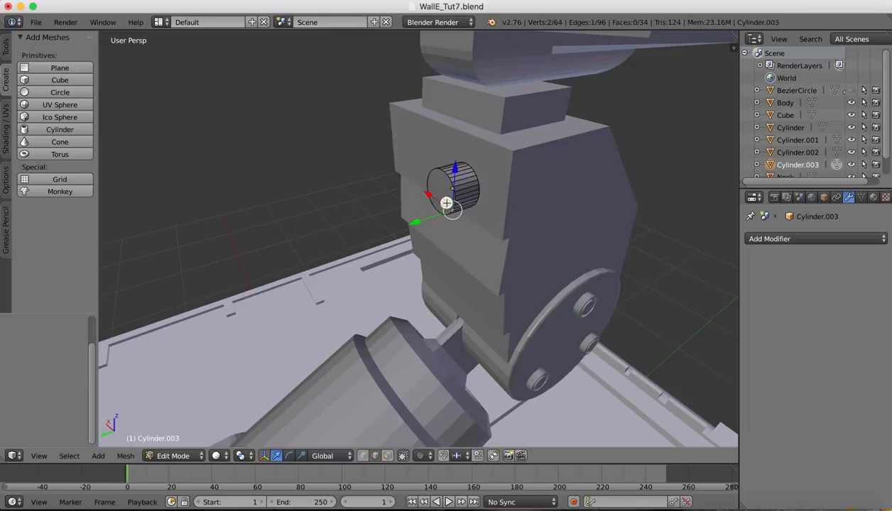
{"action": "left_click", "coordinate": [389, 457]}
{"action": "right_click", "coordinate": [455, 188]}
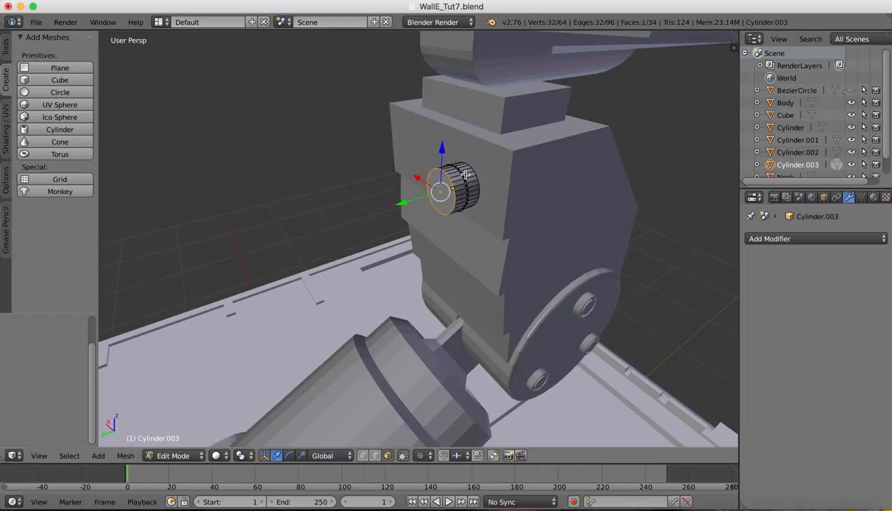
{"action": "key", "text": "e"}
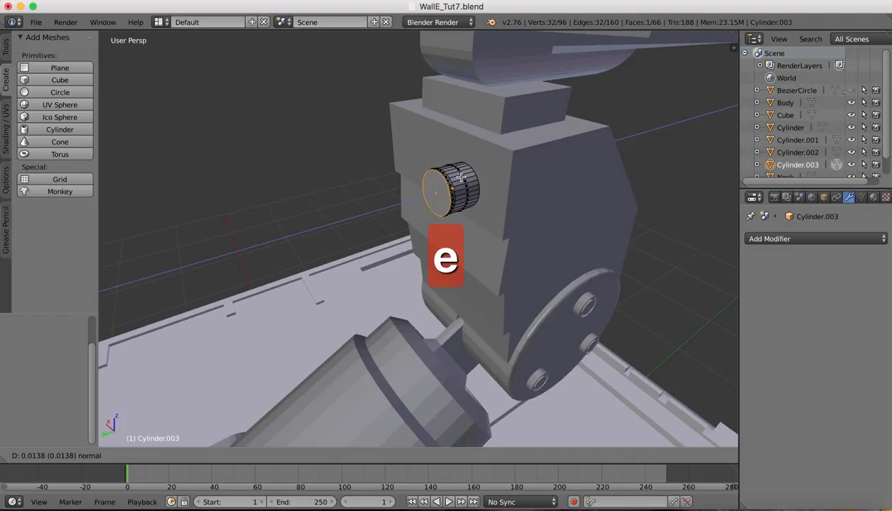
{"action": "left_click", "coordinate": [460, 177]}
{"action": "key", "text": "s"}
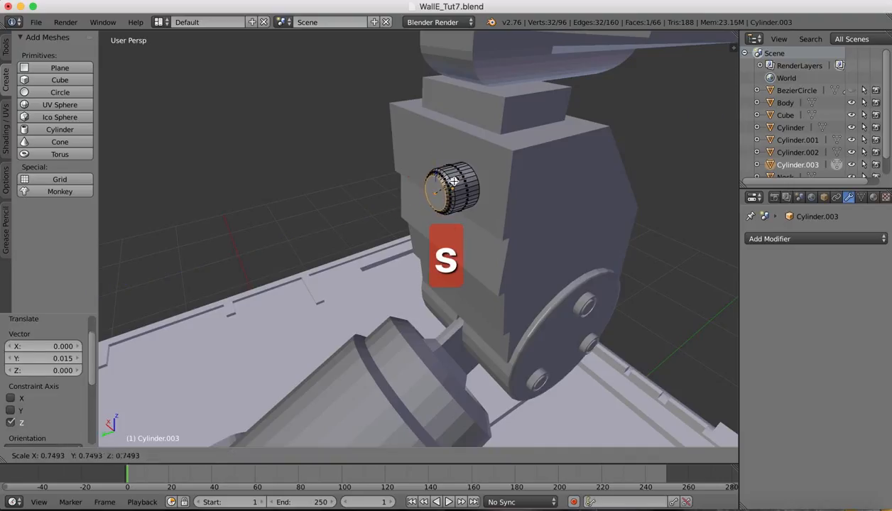
{"action": "left_click", "coordinate": [453, 182]}
Extrude the reduced end face by another 0.020 and scale it to 0.521 to form a tapered tip.
{"action": "key", "text": "e"}
{"action": "left_click", "coordinate": [447, 185]}
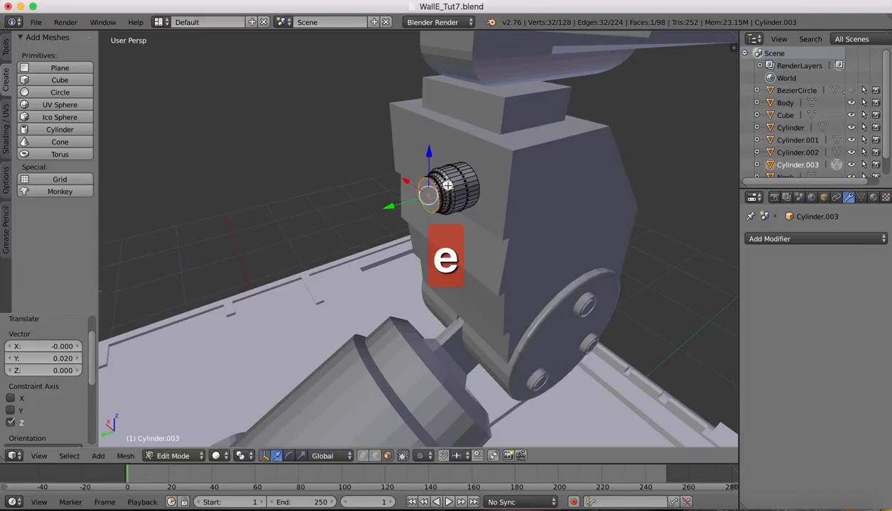
{"action": "key", "text": "s"}
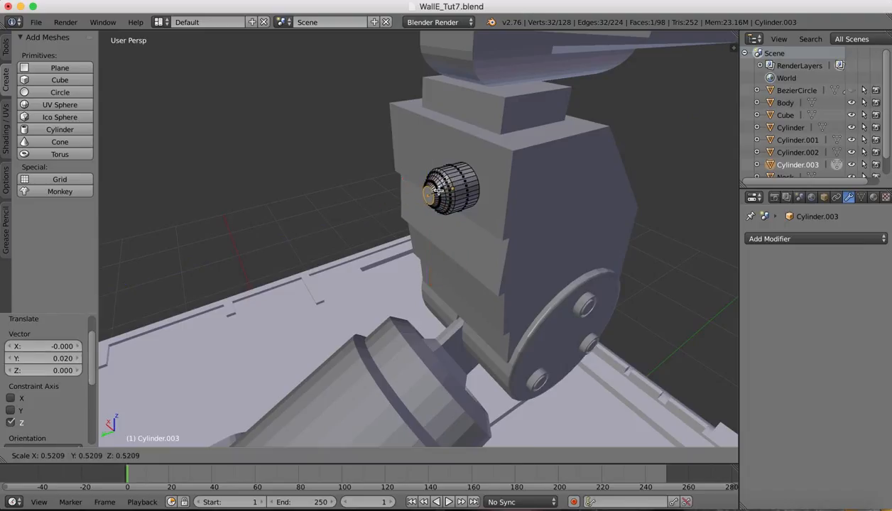
{"action": "left_click", "coordinate": [438, 191]}
Select the edge loop where the cylinder's taper begins and bevel it by 0.181 with 8 segments.
{"action": "middle_click_drag", "start_coordinate": [502, 156], "coordinate": [508, 157]}
{"action": "left_click", "coordinate": [374, 455]}
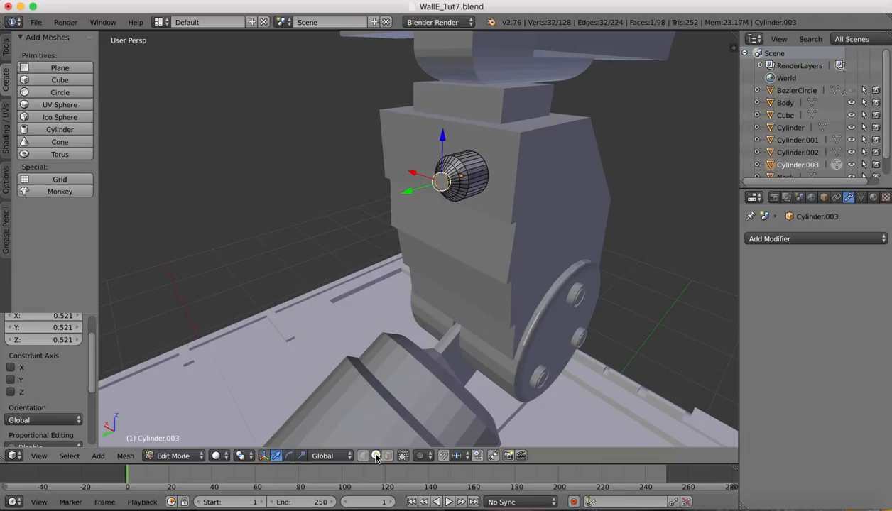
{"action": "right_click", "coordinate": [465, 164]}
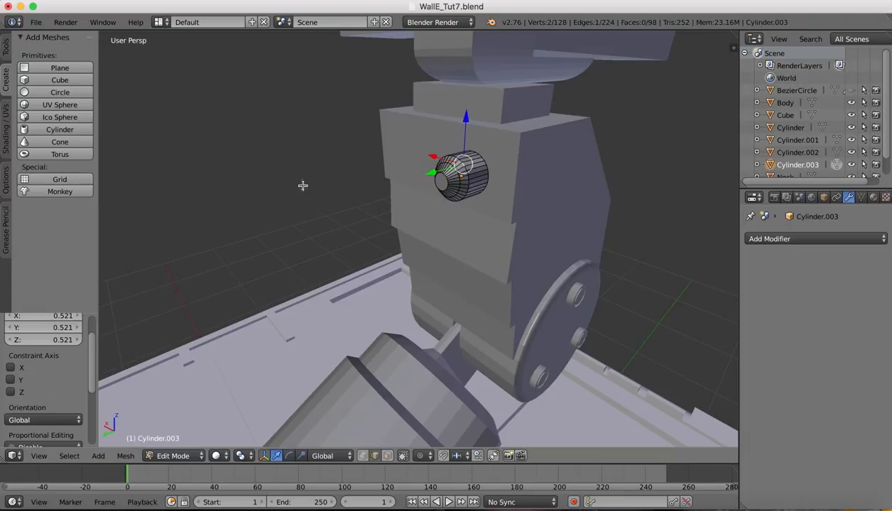
{"action": "left_click", "coordinate": [68, 454]}
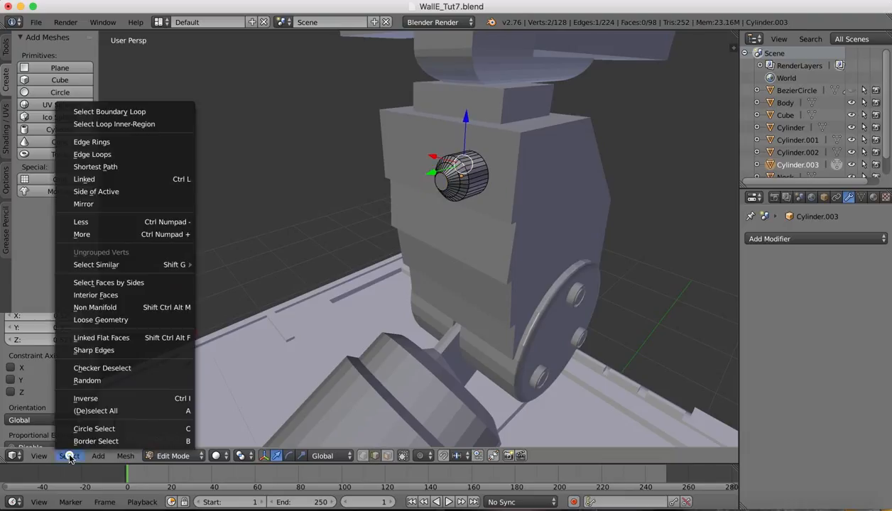
{"action": "left_click", "coordinate": [105, 153]}
{"action": "key", "text": "ctrl+b"}
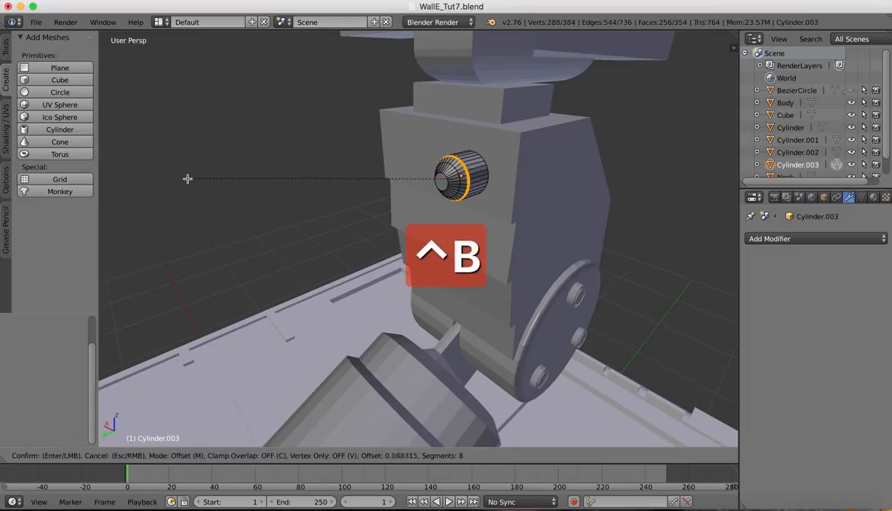
{"action": "left_click", "coordinate": [170, 179]}
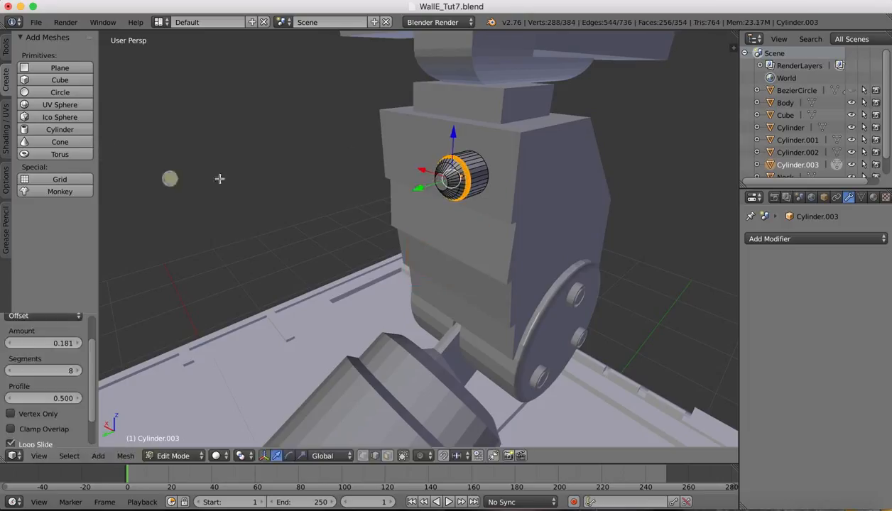
Return the connector to Object Mode and unhide the BezierCircle eye object.
{"action": "middle_click_drag", "start_coordinate": [426, 154], "coordinate": [438, 157]}
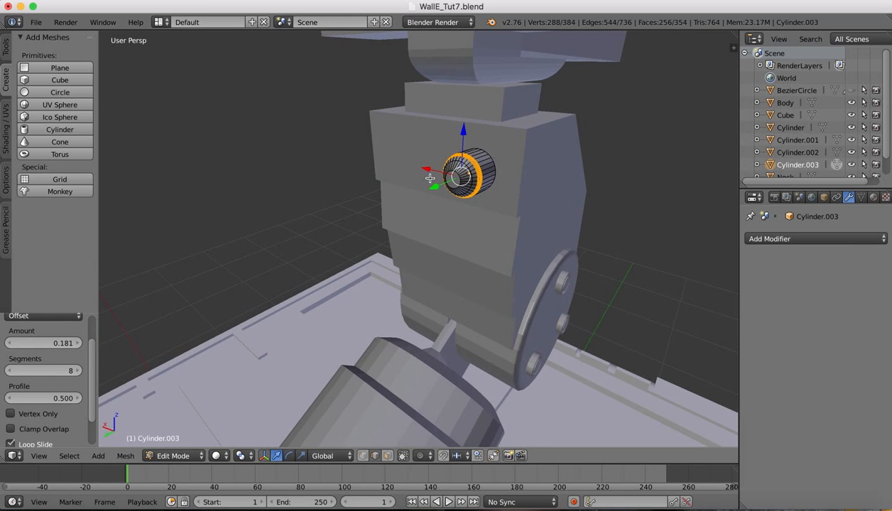
{"action": "left_click", "coordinate": [388, 456]}
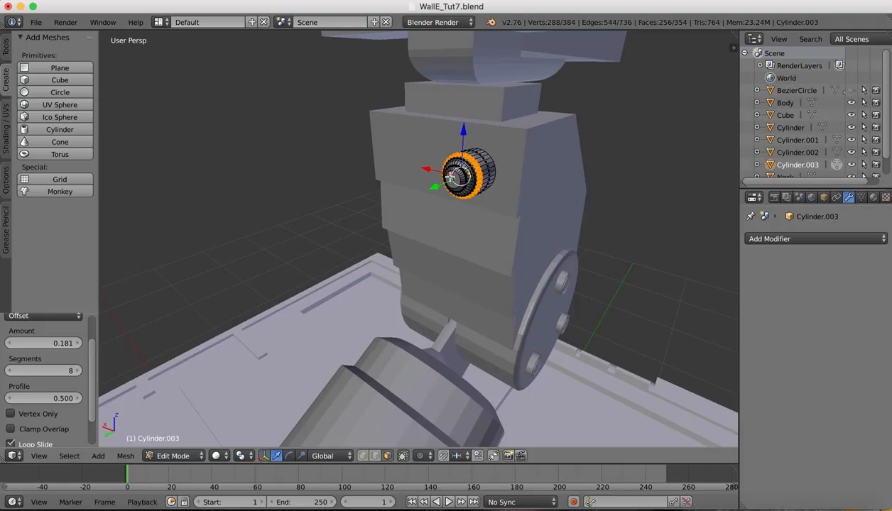
{"action": "left_click", "coordinate": [157, 456]}
{"action": "left_click", "coordinate": [164, 430]}
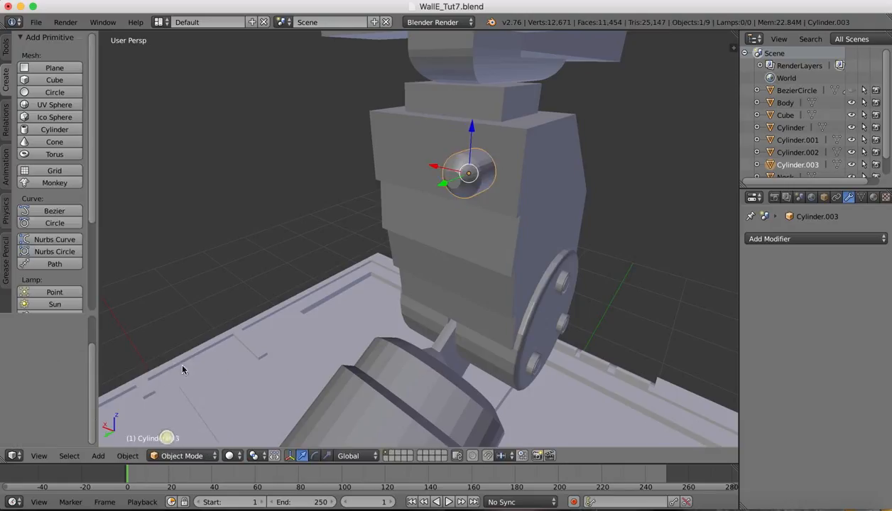
{"action": "middle_click_drag", "start_coordinate": [179, 358], "coordinate": [199, 138]}
{"action": "scroll", "coordinate": [198, 138], "scroll_direction": "down", "scroll_amount": 1}
{"action": "left_click", "coordinate": [850, 91]}
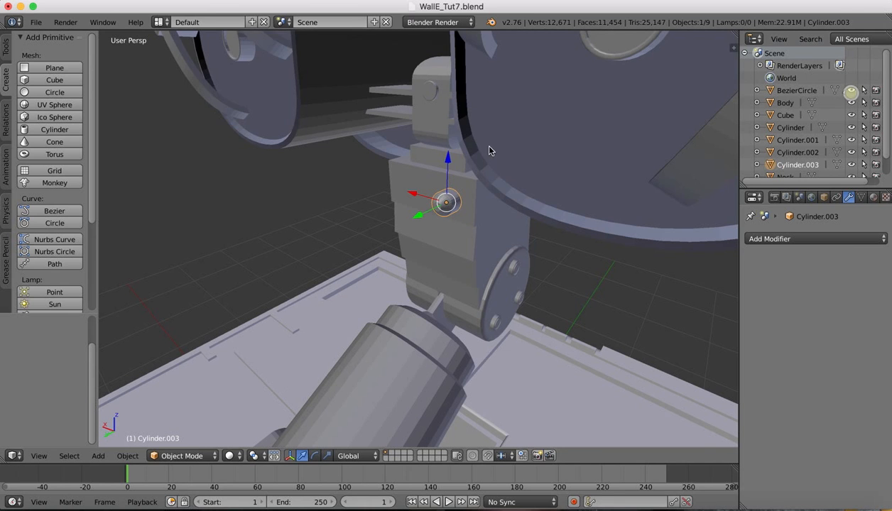
Move the connector -0.058 along Y so it sits against the back of the neck block.
{"action": "scroll", "coordinate": [320, 181], "scroll_direction": "left", "scroll_amount": 5}
{"action": "scroll", "coordinate": [321, 185], "scroll_direction": "left", "scroll_amount": 5}
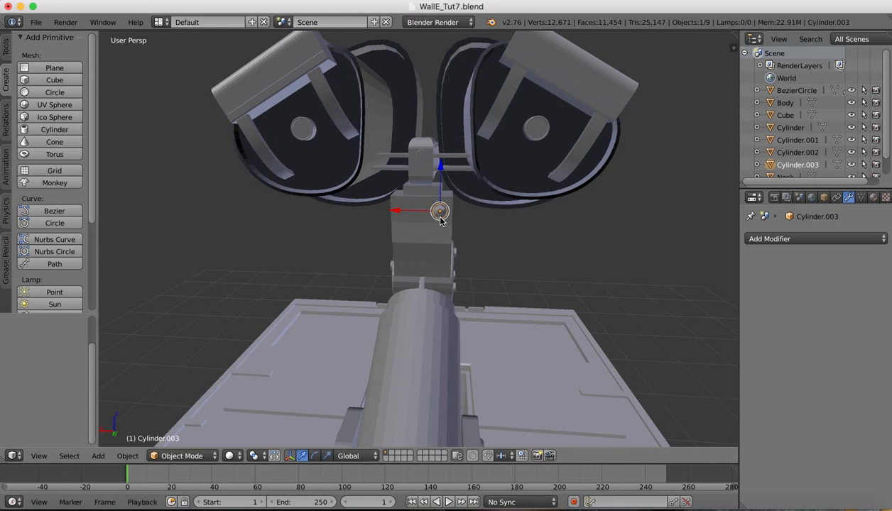
{"action": "scroll", "coordinate": [440, 217], "scroll_direction": "left", "scroll_amount": 10}
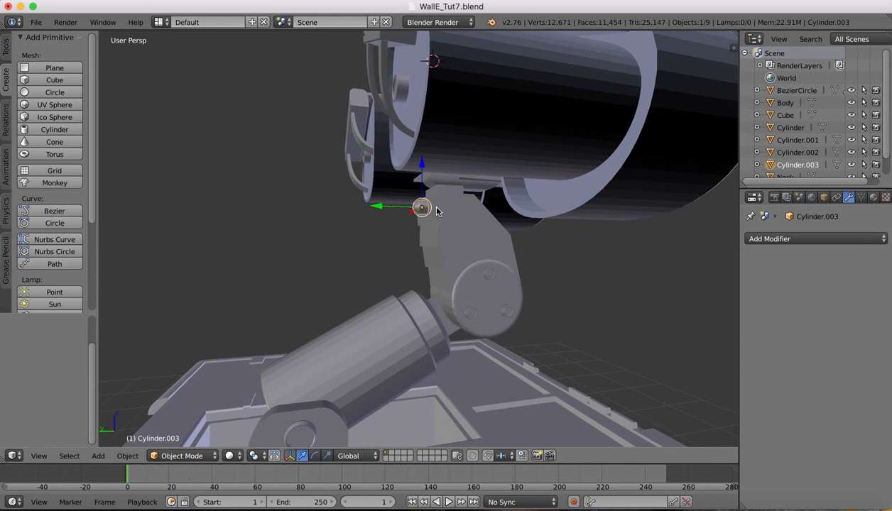
{"action": "scroll", "coordinate": [384, 217], "scroll_direction": "left", "scroll_amount": 5}
{"action": "left_click_drag", "start_coordinate": [369, 209], "coordinate": [373, 206]}
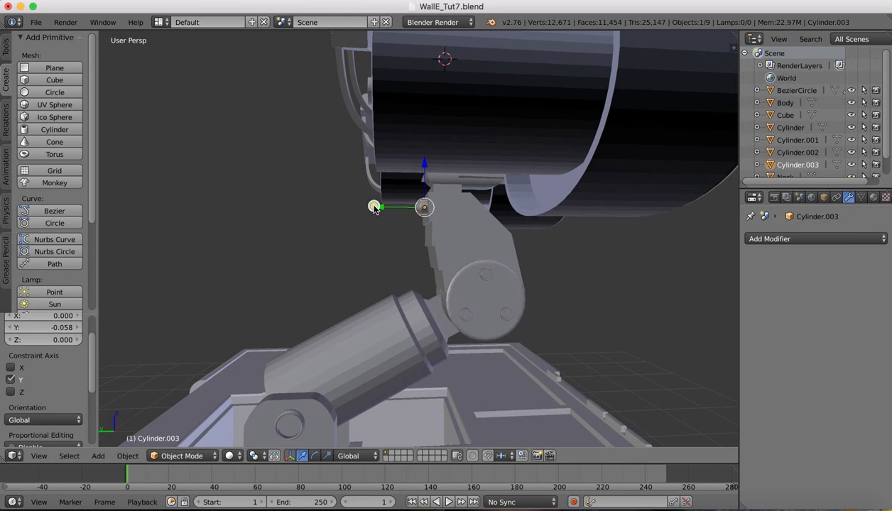
Duplicate the connector in the back orthographic view and move one copy 0.335 along X to the neck block's other side.
{"action": "scroll", "coordinate": [458, 201], "scroll_direction": "right", "scroll_amount": 10}
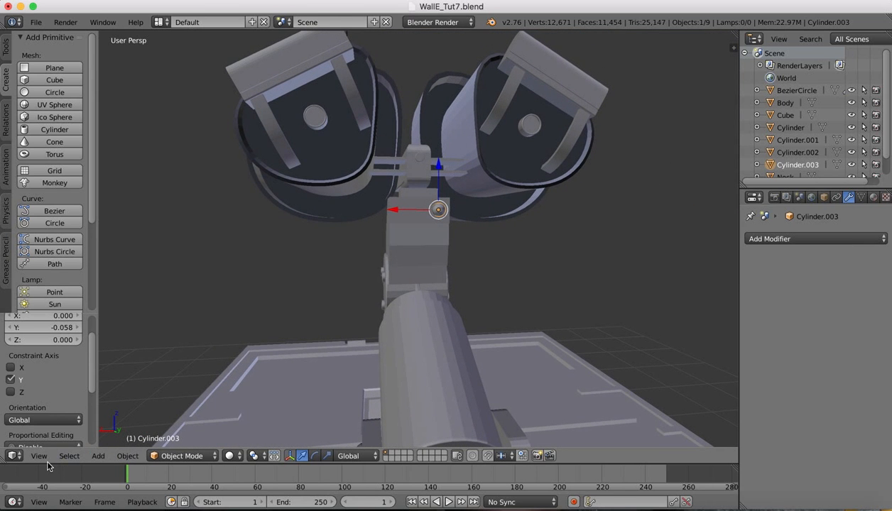
{"action": "left_click", "coordinate": [39, 456]}
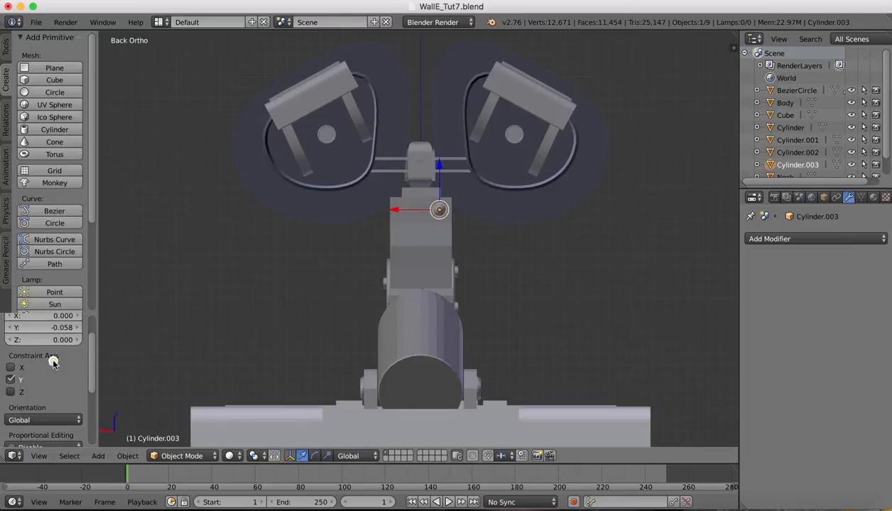
{"action": "left_click", "coordinate": [48, 363]}
{"action": "key", "text": "super+v"}
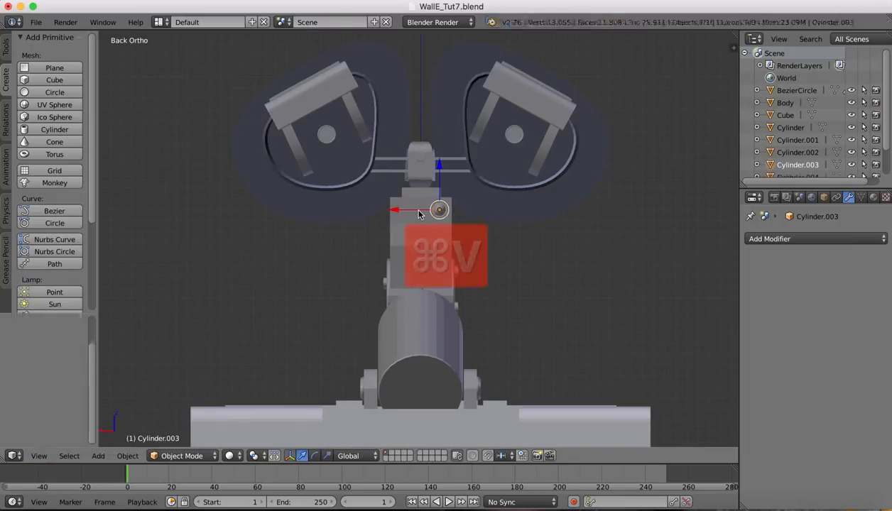
{"action": "left_click_drag", "start_coordinate": [396, 213], "coordinate": [358, 216]}
Join both cable connectors with the neck block into a single object, keeping the neck block as the active object.
{"action": "scroll", "coordinate": [506, 205], "scroll_direction": "up", "scroll_amount": 3}
{"action": "scroll", "coordinate": [506, 206], "scroll_direction": "right", "scroll_amount": 5}
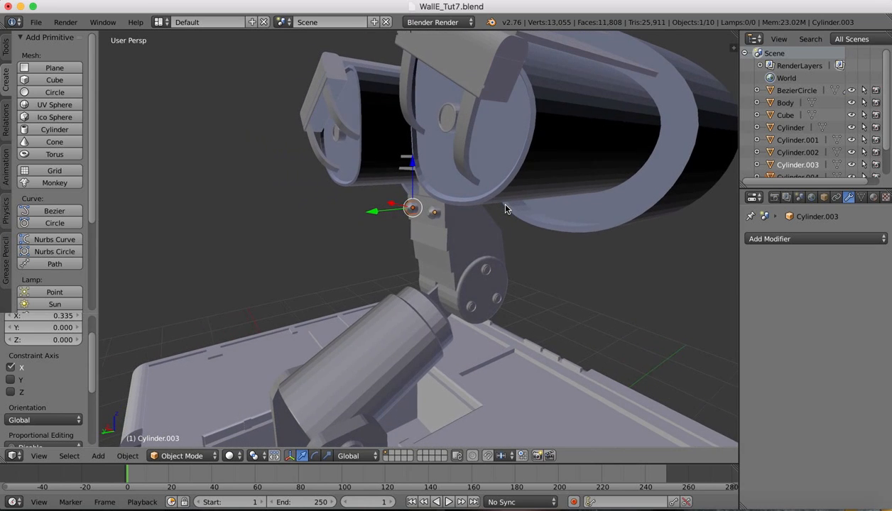
{"action": "scroll", "coordinate": [506, 205], "scroll_direction": "right", "scroll_amount": 1}
{"action": "left_click", "coordinate": [433, 218], "text": "shift"}
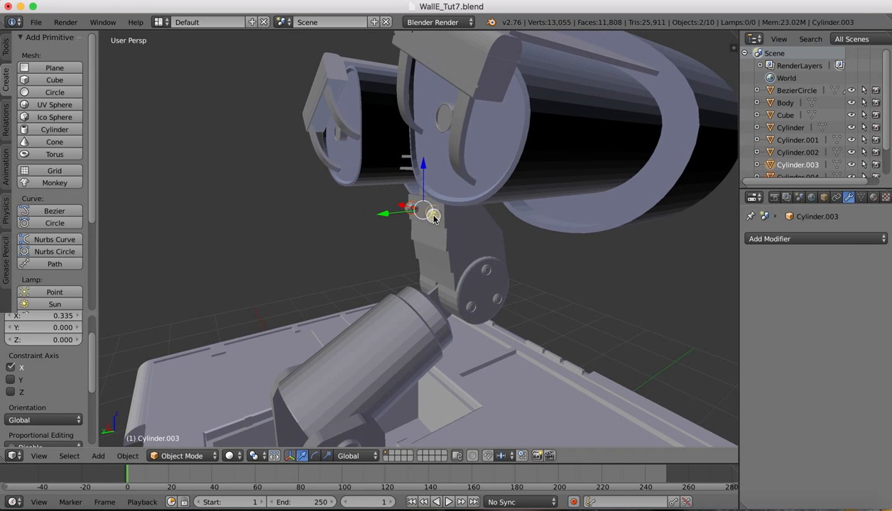
{"action": "left_click", "coordinate": [454, 219], "text": "shift"}
{"action": "left_click", "coordinate": [127, 457]}
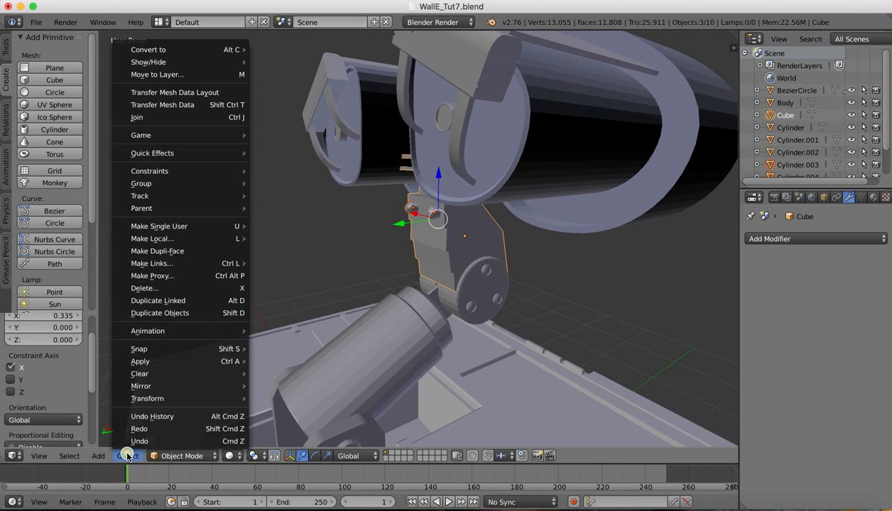
{"action": "left_click", "coordinate": [137, 119]}
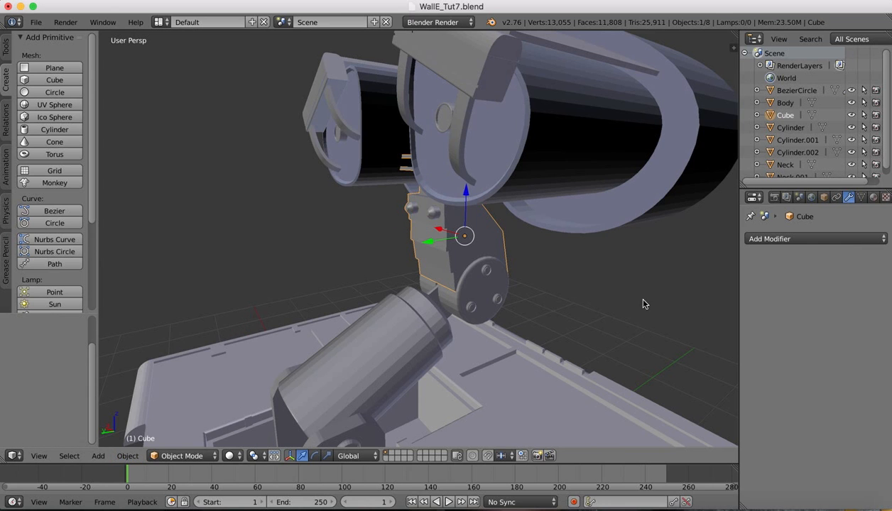
Inspect the neck connectors and eye assemblies from several angles and compare them with walle basic.jpg in Preview before returning to Blender.
{"action": "middle_click_drag", "start_coordinate": [643, 303], "coordinate": [615, 310]}
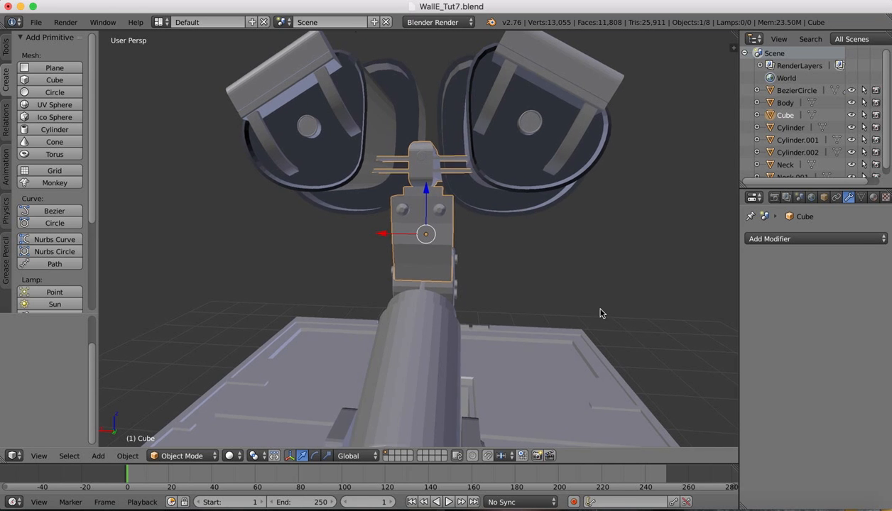
{"action": "middle_click_drag", "start_coordinate": [602, 313], "coordinate": [601, 314]}
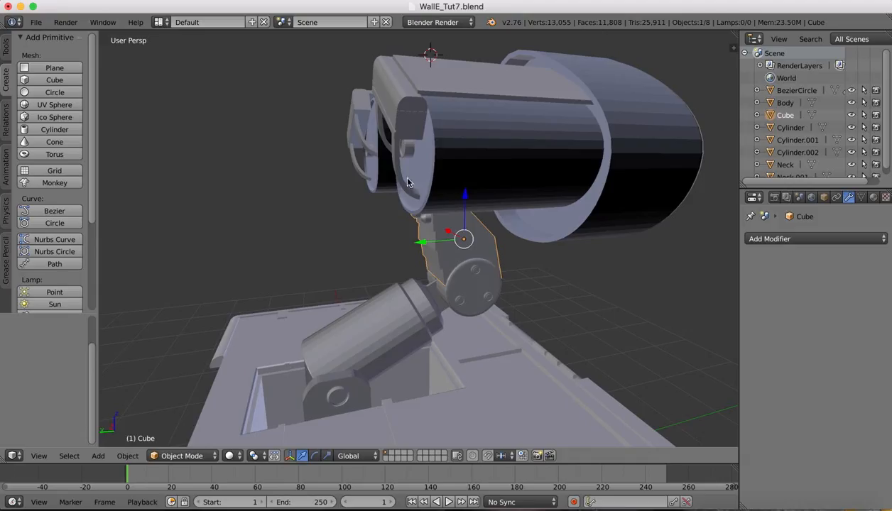
{"action": "left_click", "coordinate": [743, 500]}
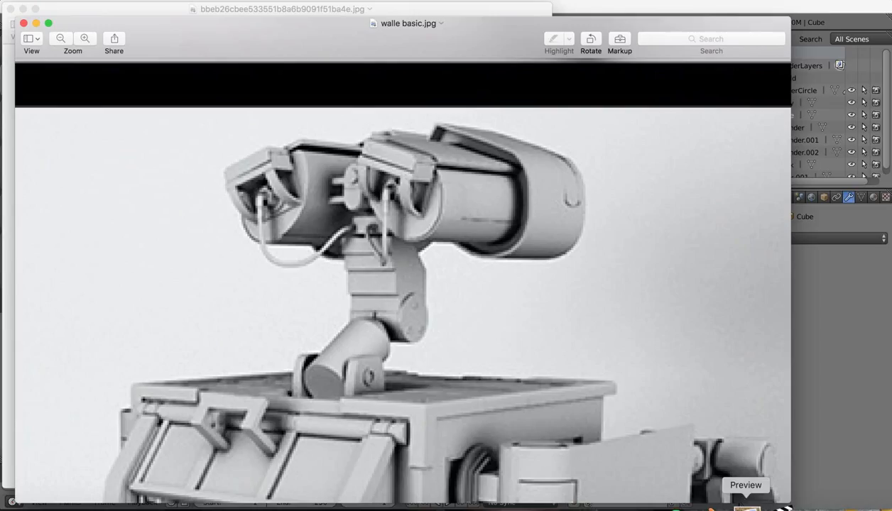
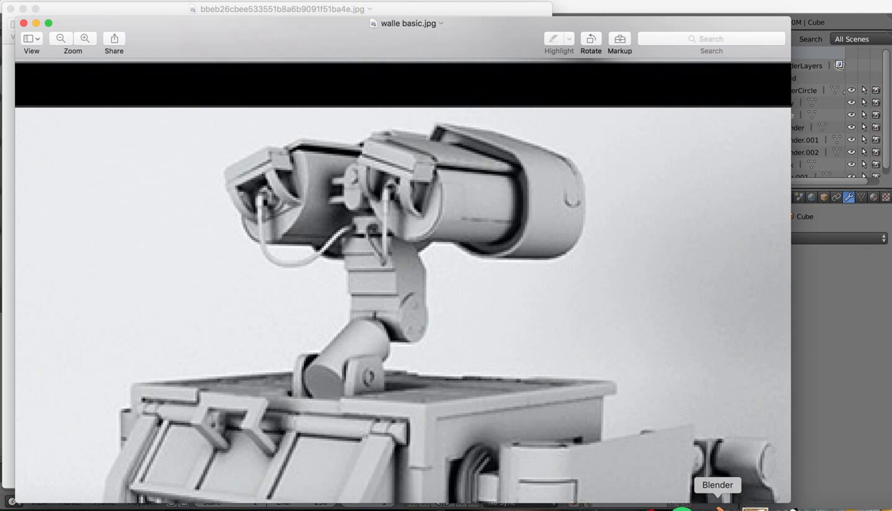
{"action": "left_click", "coordinate": [717, 505]}
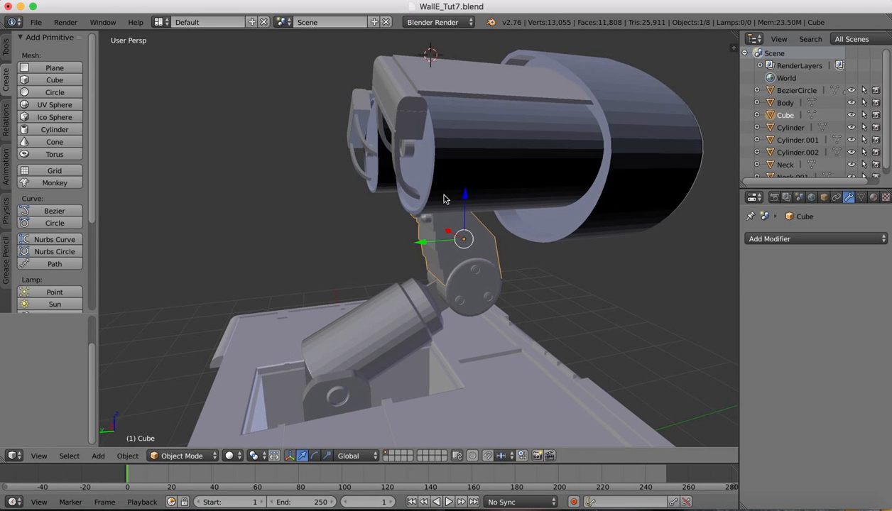
{"action": "middle_click_drag", "start_coordinate": [438, 196], "coordinate": [443, 198]}
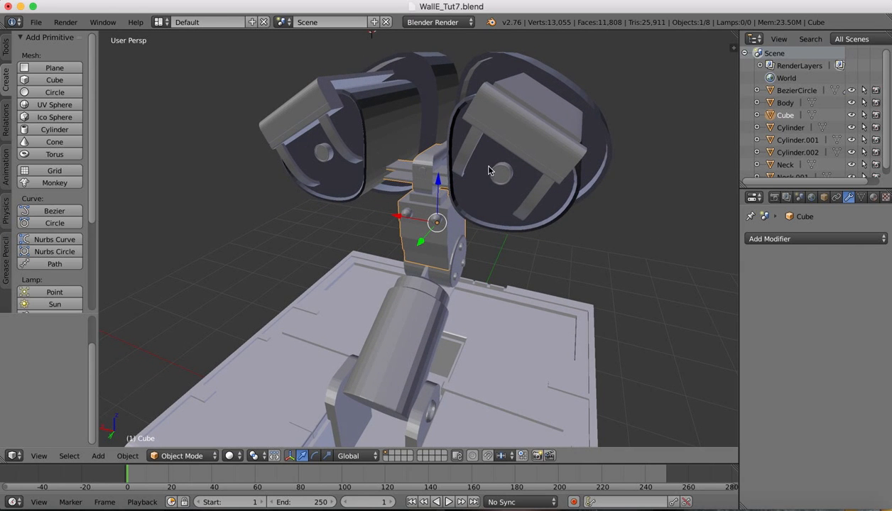
{"action": "middle_click_drag", "start_coordinate": [489, 171], "coordinate": [476, 141]}
{"action": "middle_click_drag", "start_coordinate": [342, 247], "coordinate": [341, 250], "text": "shift"}
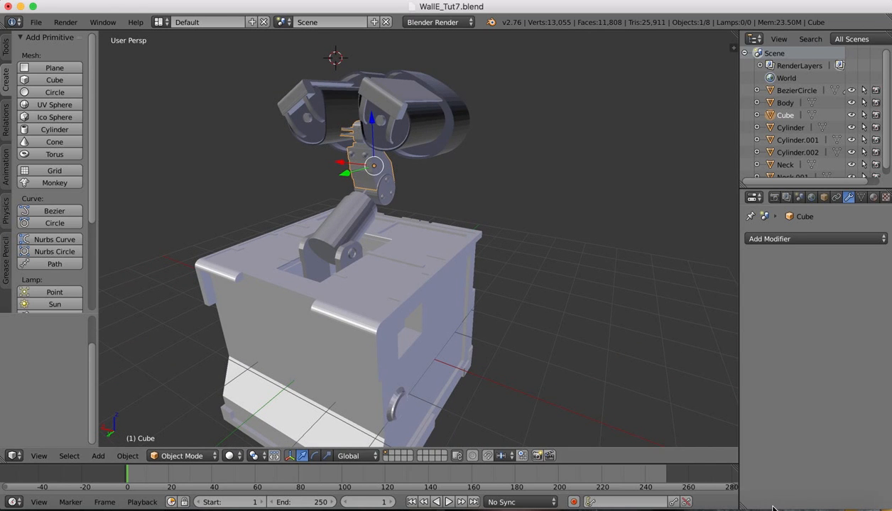
{"action": "left_click", "coordinate": [745, 505]}
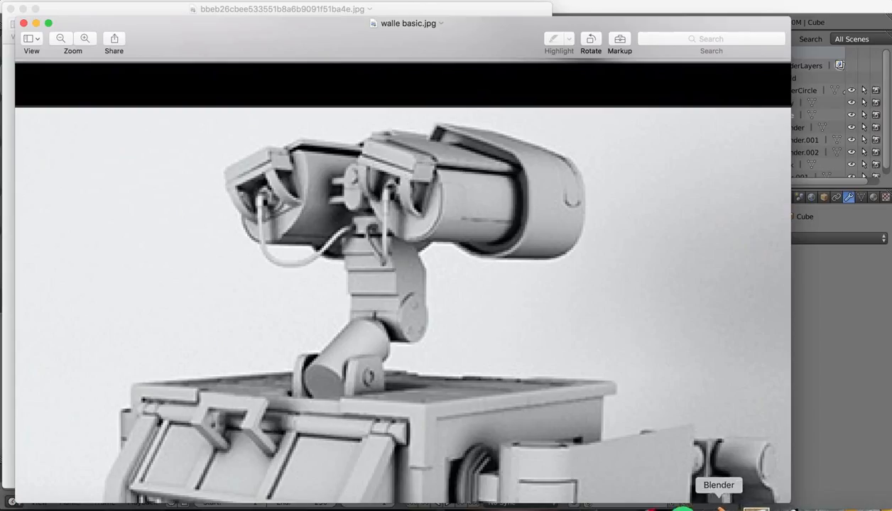
{"action": "left_click", "coordinate": [716, 504]}
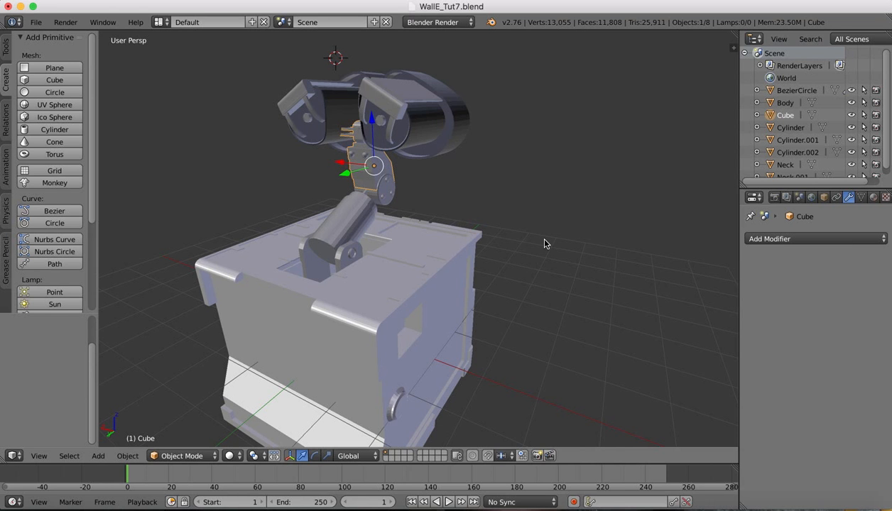
Compare the front of the model's eyes, neck and body with the front view in walle basic.jpg in Preview.
{"action": "scroll", "coordinate": [488, 237], "scroll_direction": "left", "scroll_amount": 5, "text": "shift"}
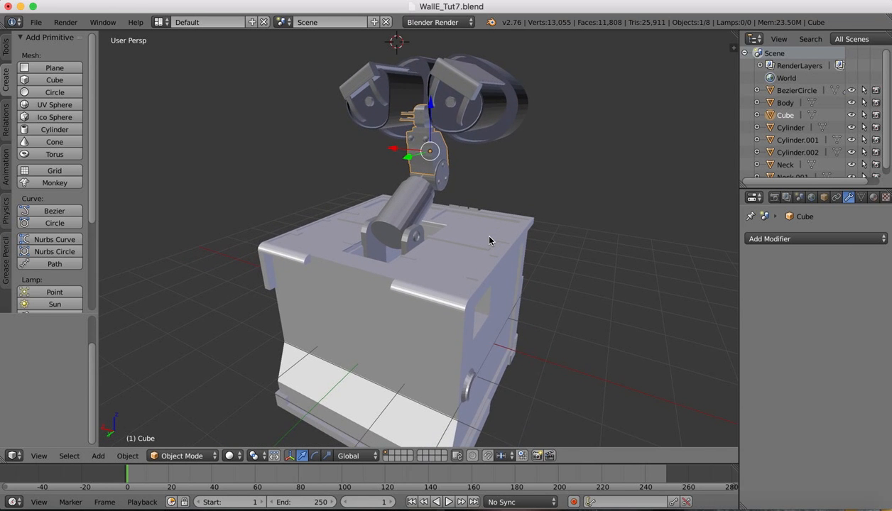
{"action": "scroll", "coordinate": [489, 240], "scroll_direction": "left", "scroll_amount": 10}
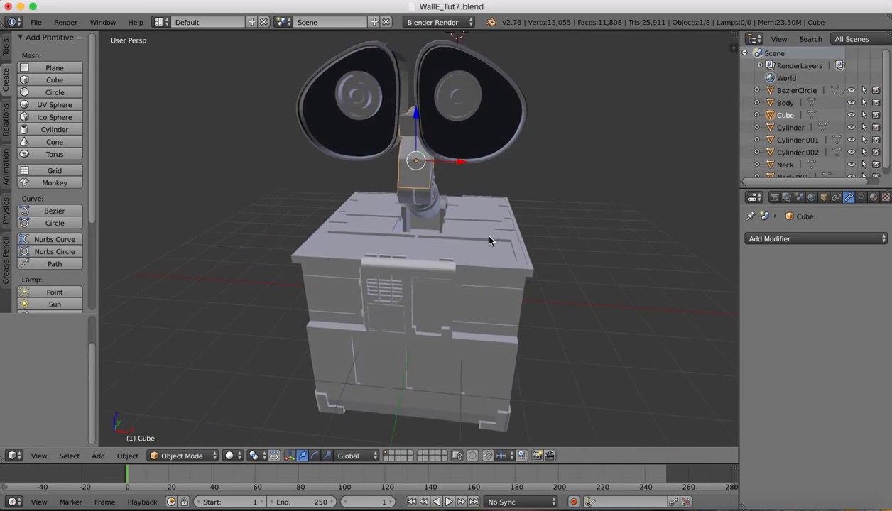
{"action": "scroll", "coordinate": [490, 237], "scroll_direction": "left", "scroll_amount": 6}
{"action": "scroll", "coordinate": [489, 237], "scroll_direction": "right", "scroll_amount": 7}
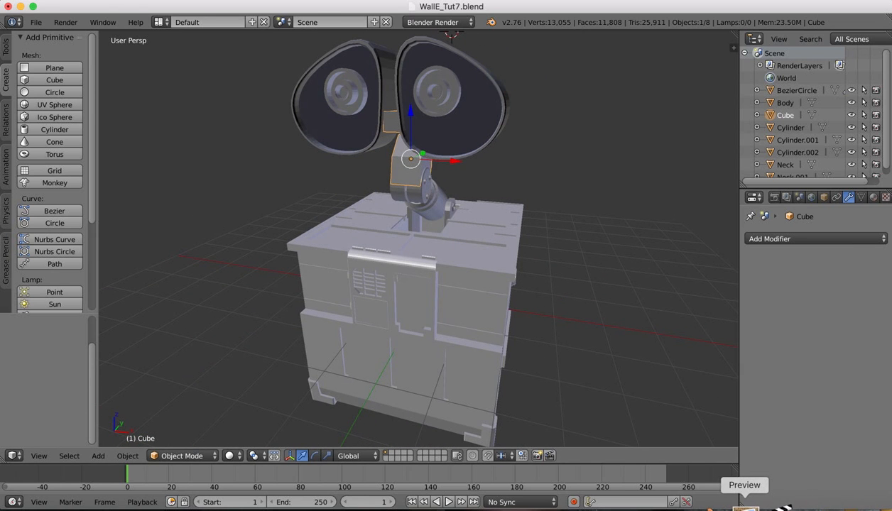
{"action": "left_click", "coordinate": [746, 508]}
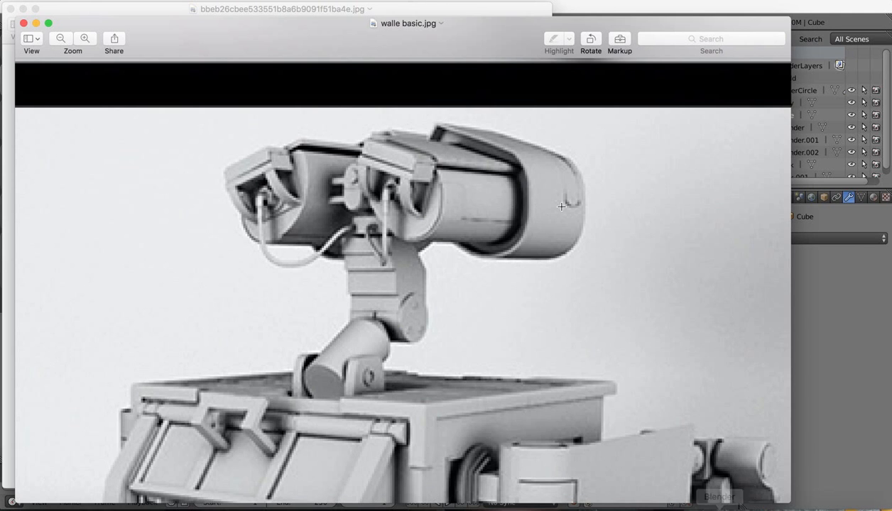
{"action": "scroll", "coordinate": [570, 207], "scroll_direction": "right", "scroll_amount": 10}
{"action": "scroll", "coordinate": [570, 207], "scroll_direction": "up", "scroll_amount": 5}
{"action": "scroll", "coordinate": [569, 207], "scroll_direction": "right", "scroll_amount": 5}
{"action": "scroll", "coordinate": [562, 214], "scroll_direction": "up", "scroll_amount": 10}
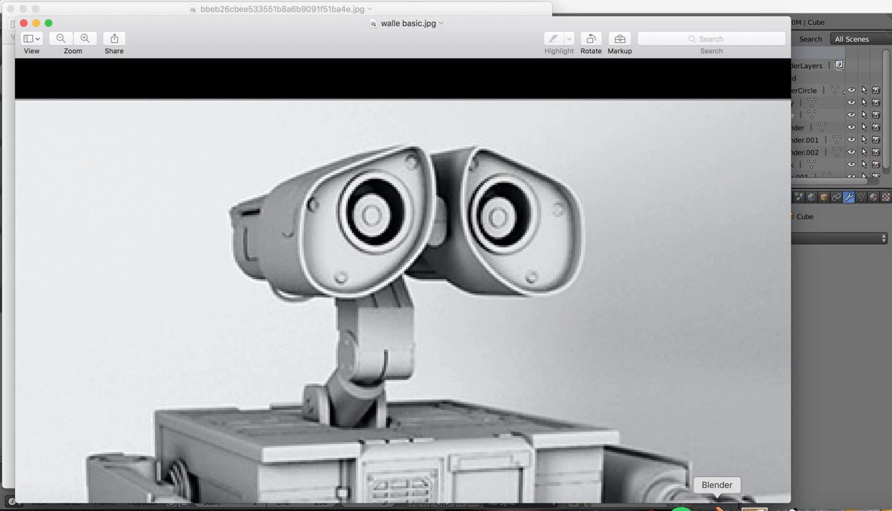
Examine the side and rear views of the head, neck and upper body in the reference image.
{"action": "scroll", "coordinate": [297, 364], "scroll_direction": "down", "scroll_amount": 15}
{"action": "scroll", "coordinate": [297, 364], "scroll_direction": "right", "scroll_amount": 10}
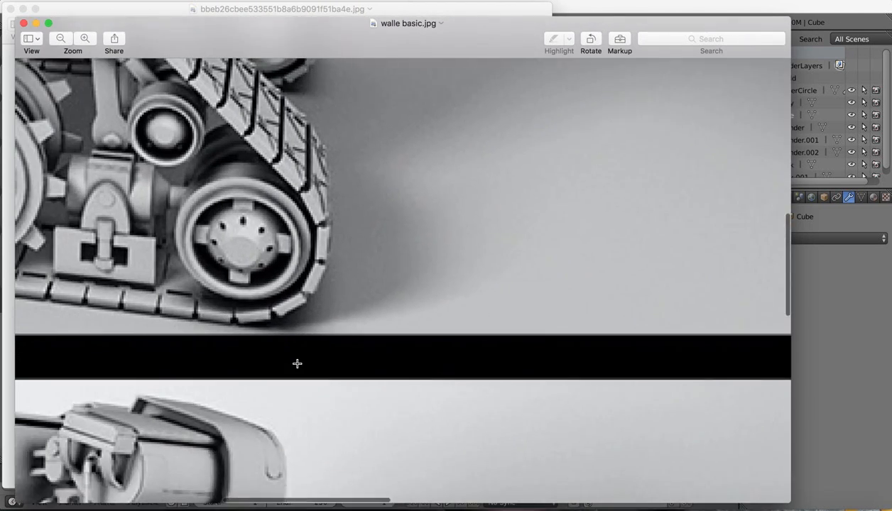
{"action": "scroll", "coordinate": [297, 363], "scroll_direction": "up", "scroll_amount": 15}
{"action": "scroll", "coordinate": [297, 364], "scroll_direction": "left", "scroll_amount": 8}
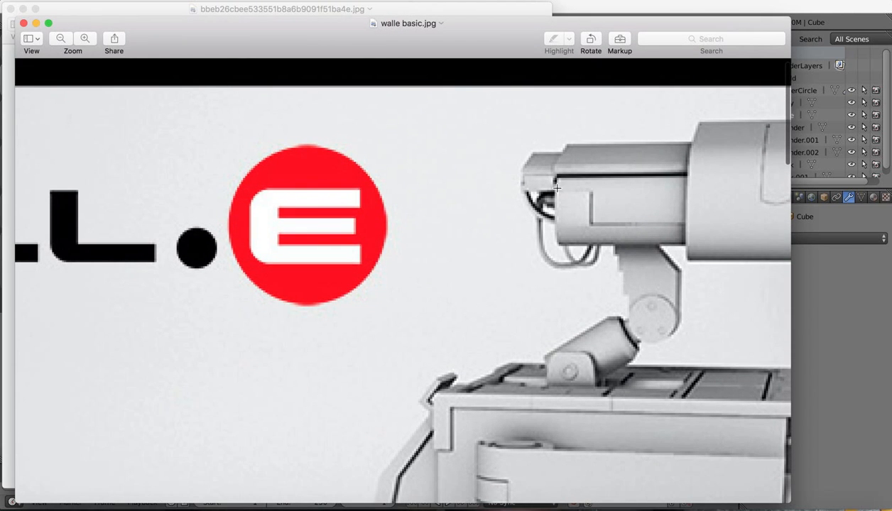
{"action": "scroll", "coordinate": [520, 458], "scroll_direction": "down", "scroll_amount": 20}
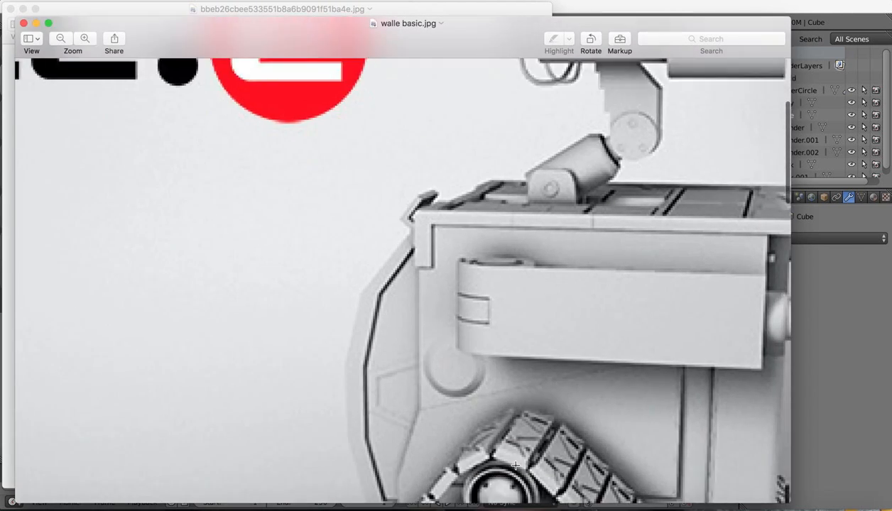
{"action": "scroll", "coordinate": [515, 465], "scroll_direction": "down", "scroll_amount": 1}
{"action": "scroll", "coordinate": [515, 465], "scroll_direction": "right", "scroll_amount": 1}
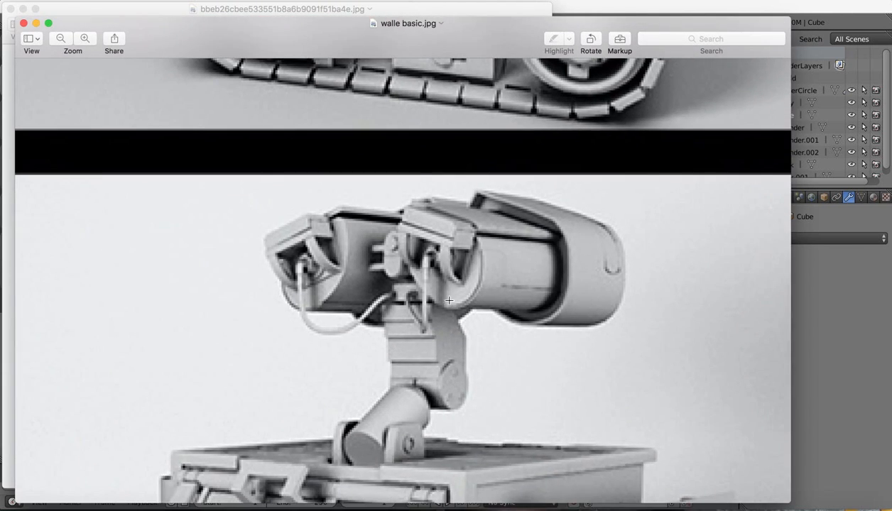
{"action": "scroll", "coordinate": [618, 451], "scroll_direction": "down", "scroll_amount": 10}
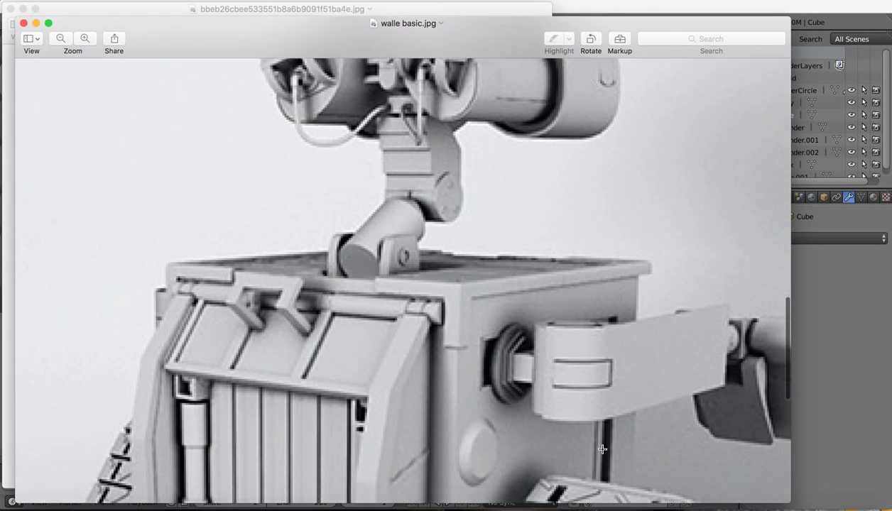
Examine the rear body panel, arm, tracks and wheels in the reference image as the parts still missing from the model.
{"action": "scroll", "coordinate": [597, 446], "scroll_direction": "down", "scroll_amount": 1}
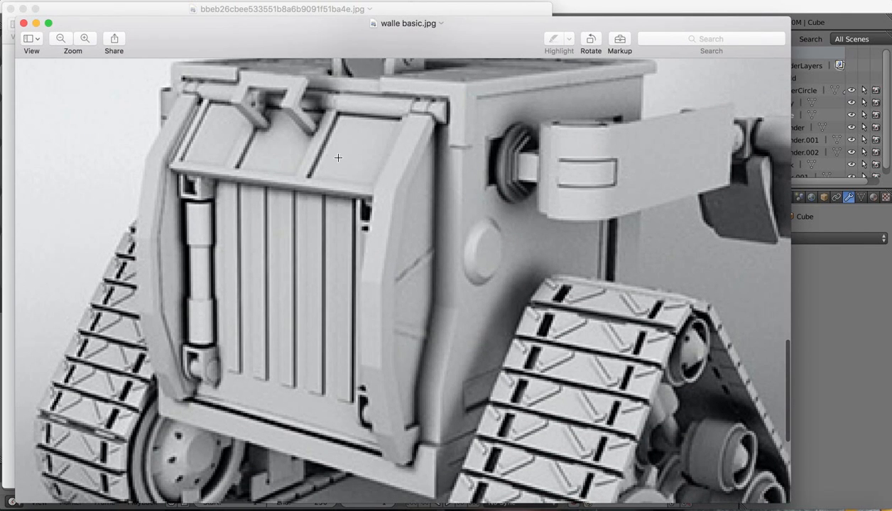
{"action": "scroll", "coordinate": [471, 350], "scroll_direction": "right", "scroll_amount": 5}
{"action": "scroll", "coordinate": [471, 350], "scroll_direction": "down", "scroll_amount": 3}
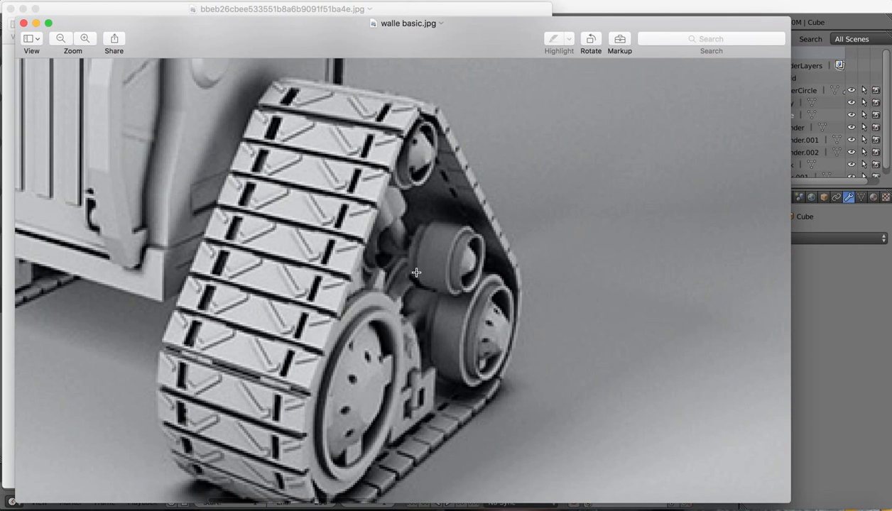
{"action": "scroll", "coordinate": [410, 199], "scroll_direction": "up", "scroll_amount": 5}
{"action": "scroll", "coordinate": [410, 199], "scroll_direction": "up", "scroll_amount": 1}
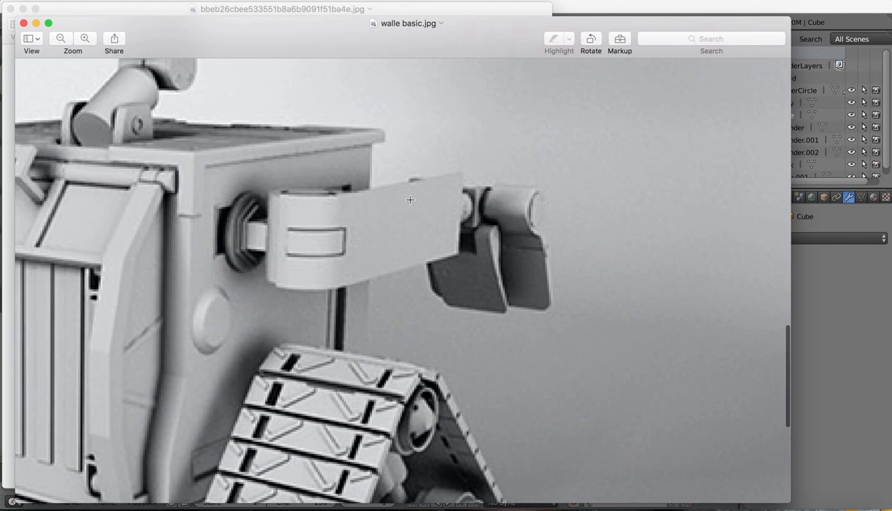
{"action": "scroll", "coordinate": [519, 371], "scroll_direction": "down", "scroll_amount": 5}
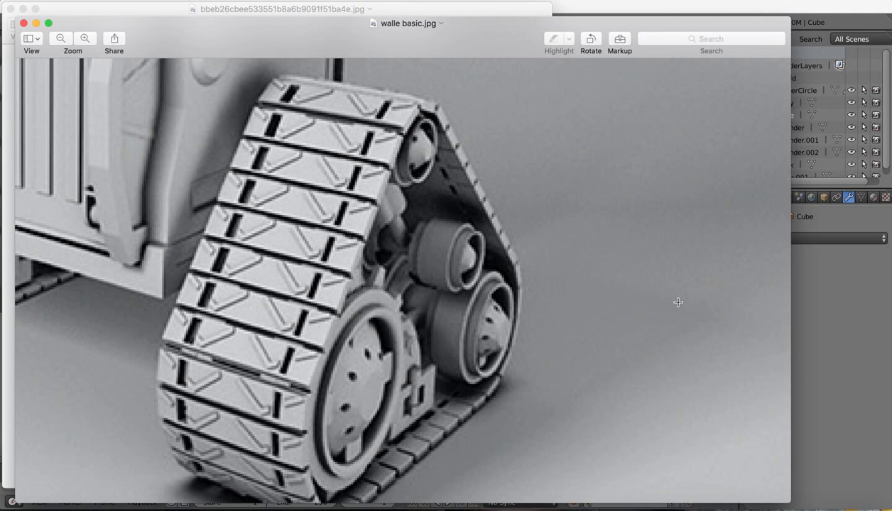
{"action": "scroll", "coordinate": [340, 198], "scroll_direction": "up", "scroll_amount": 15}
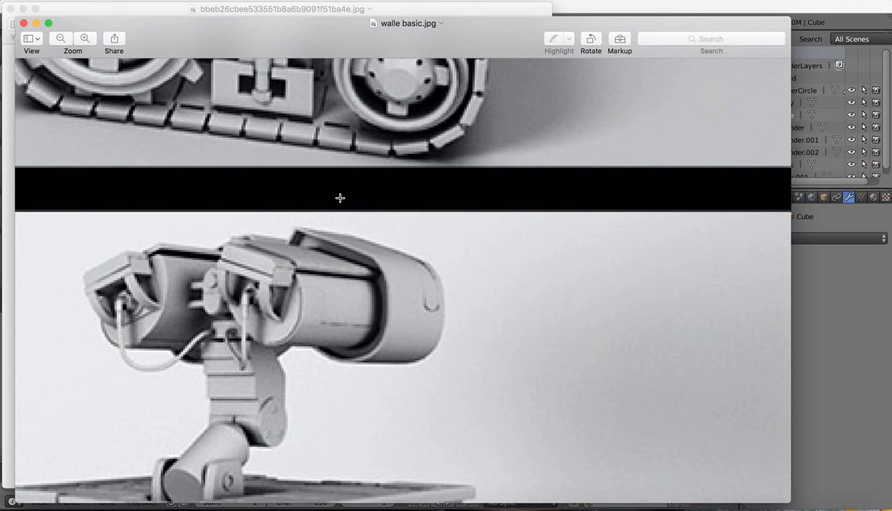
{"action": "scroll", "coordinate": [393, 132], "scroll_direction": "up", "scroll_amount": 5, "text": "ctrl"}
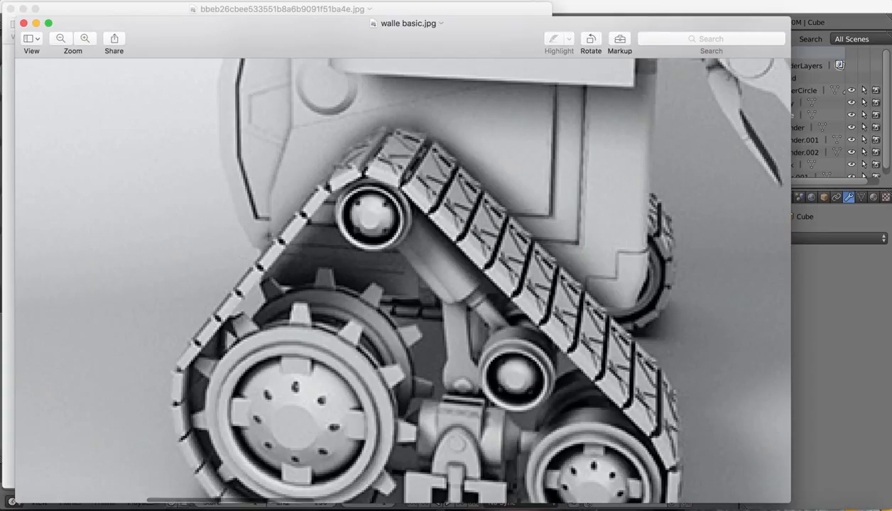
{"action": "left_click", "coordinate": [542, 2]}
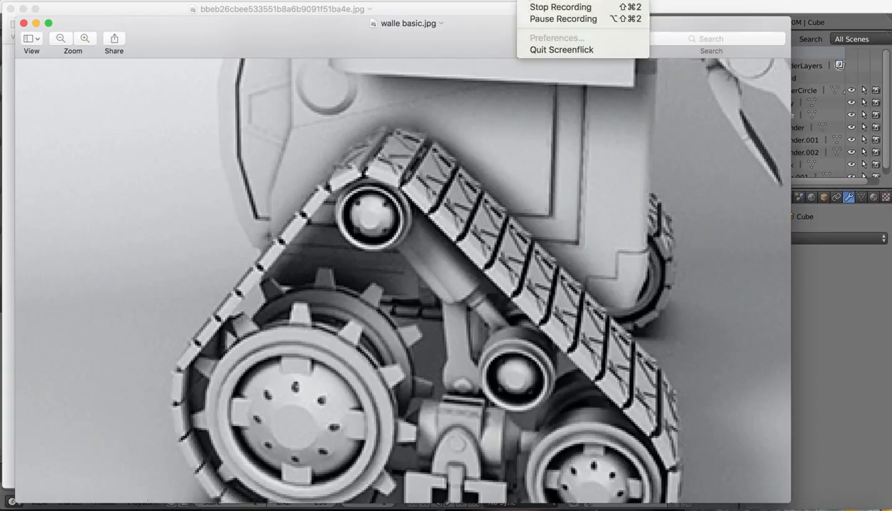